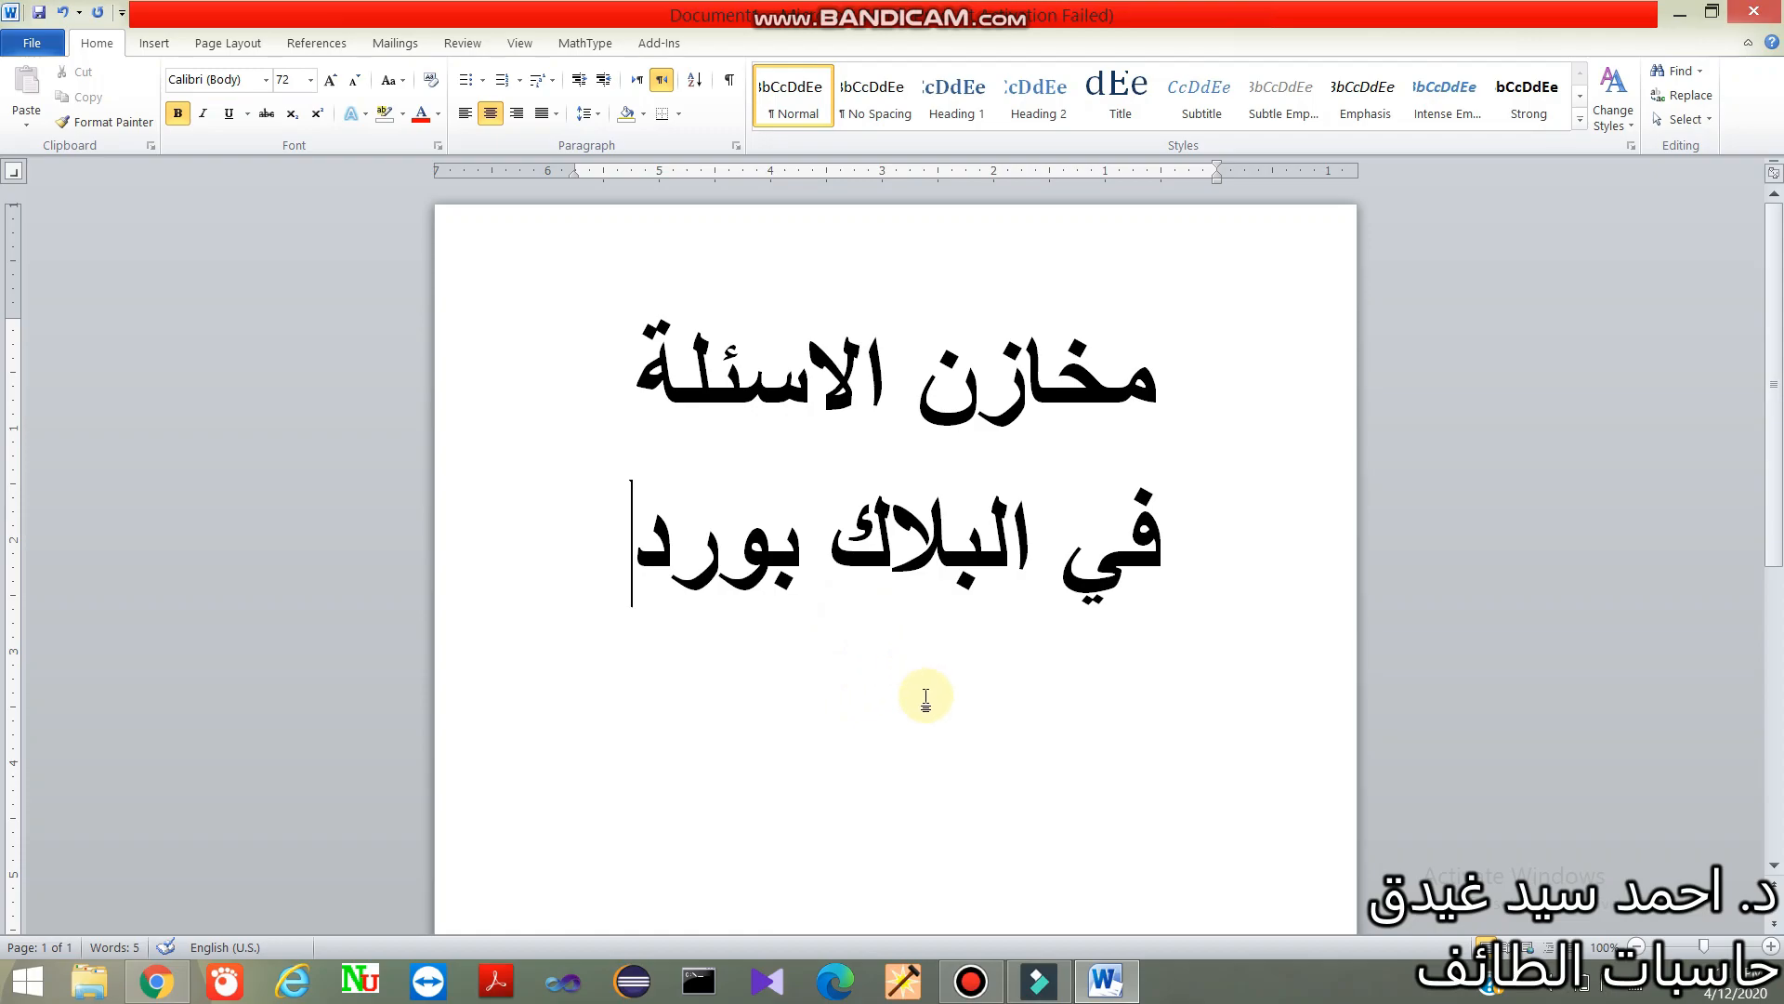
pyautogui.click(1029, 665)
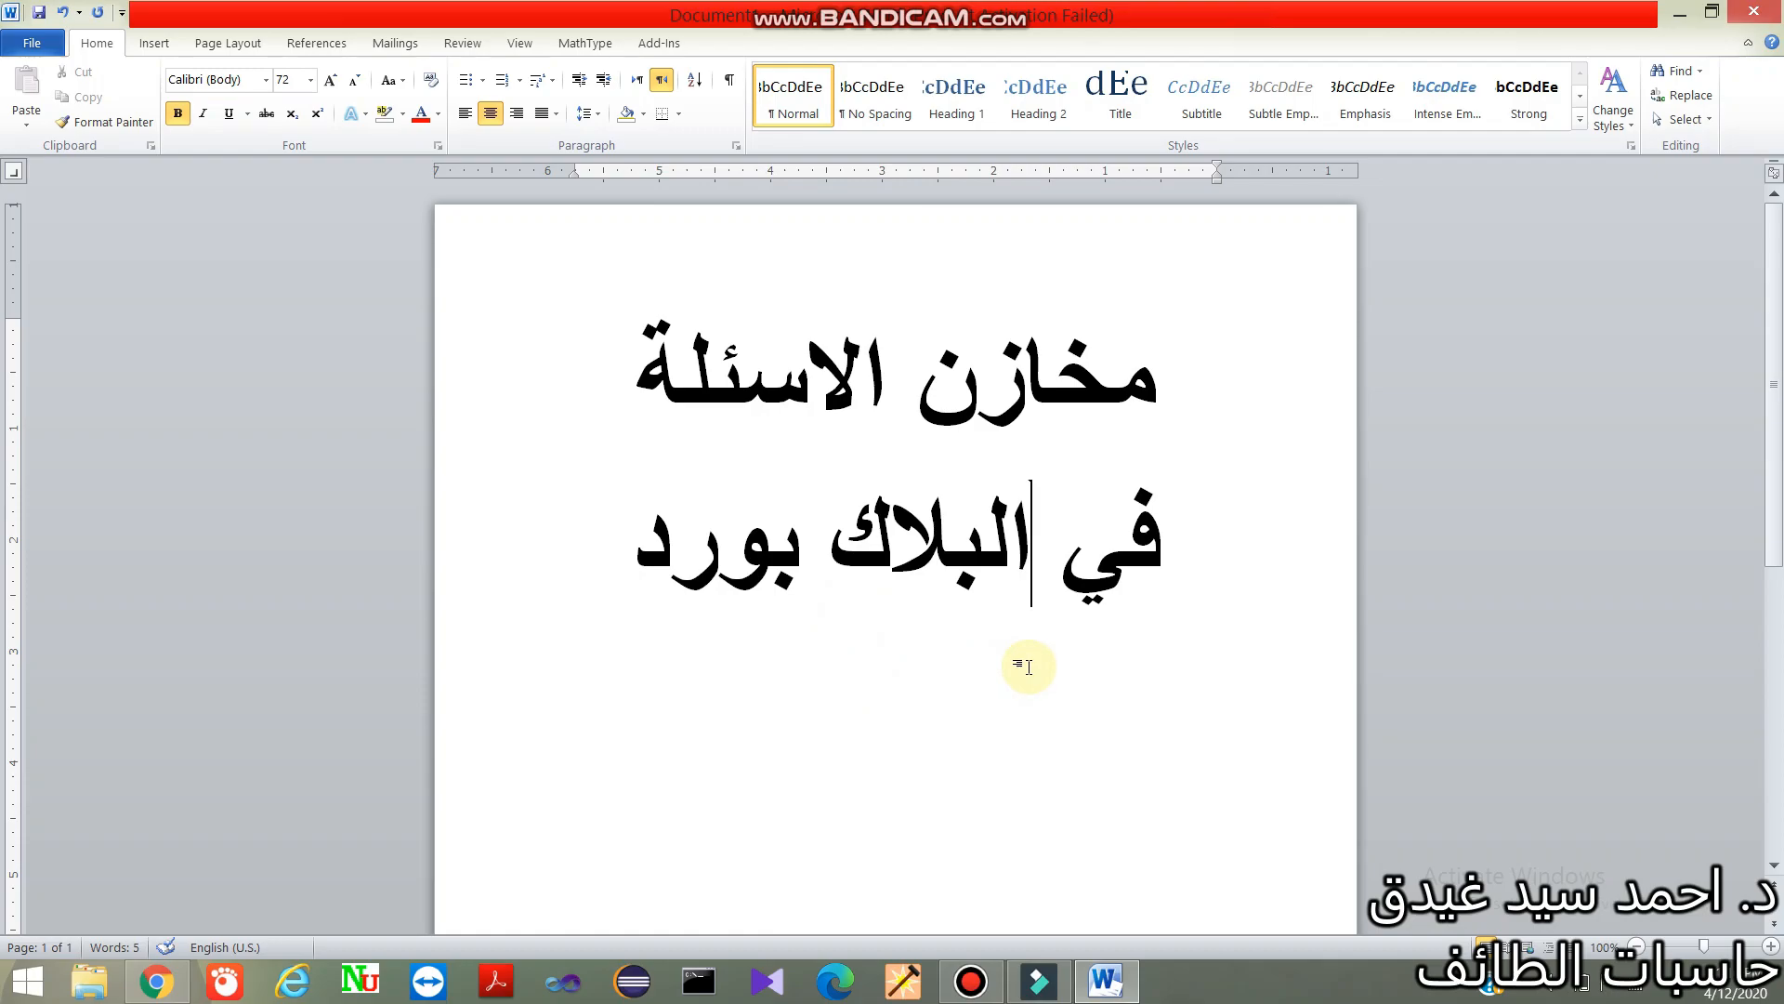
pyautogui.tripleClick(1181, 552)
pyautogui.click(1161, 558)
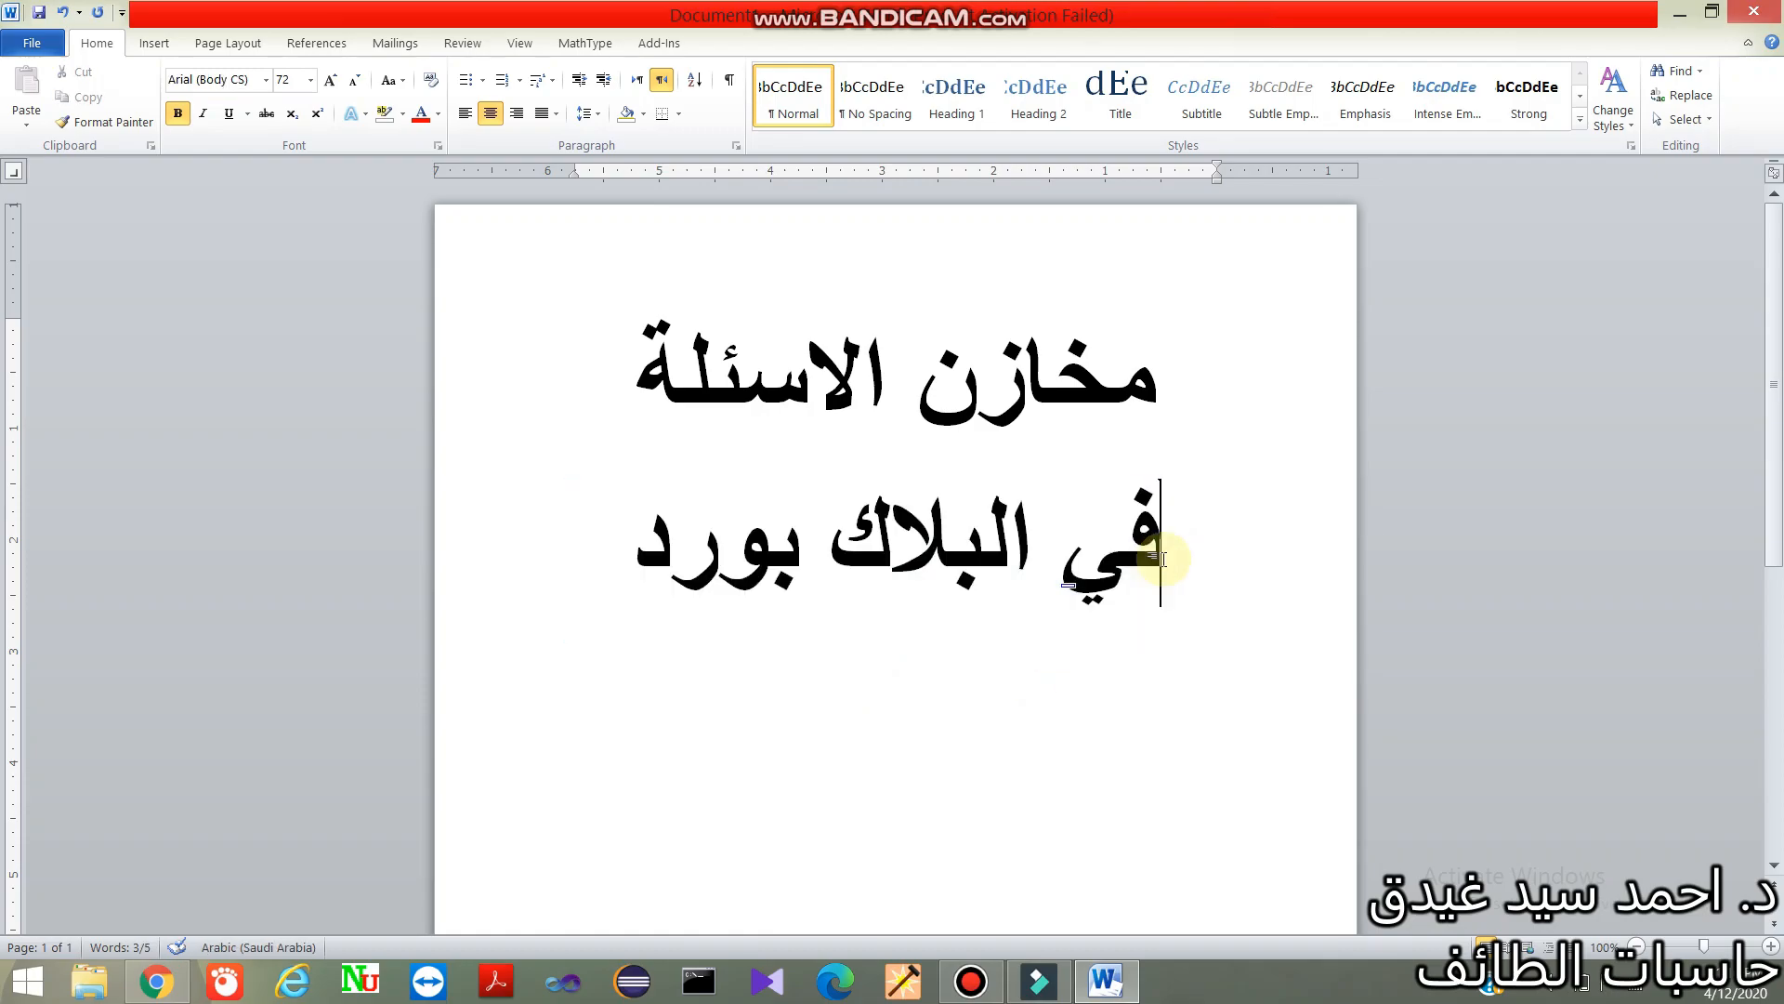
pyautogui.click(1165, 395)
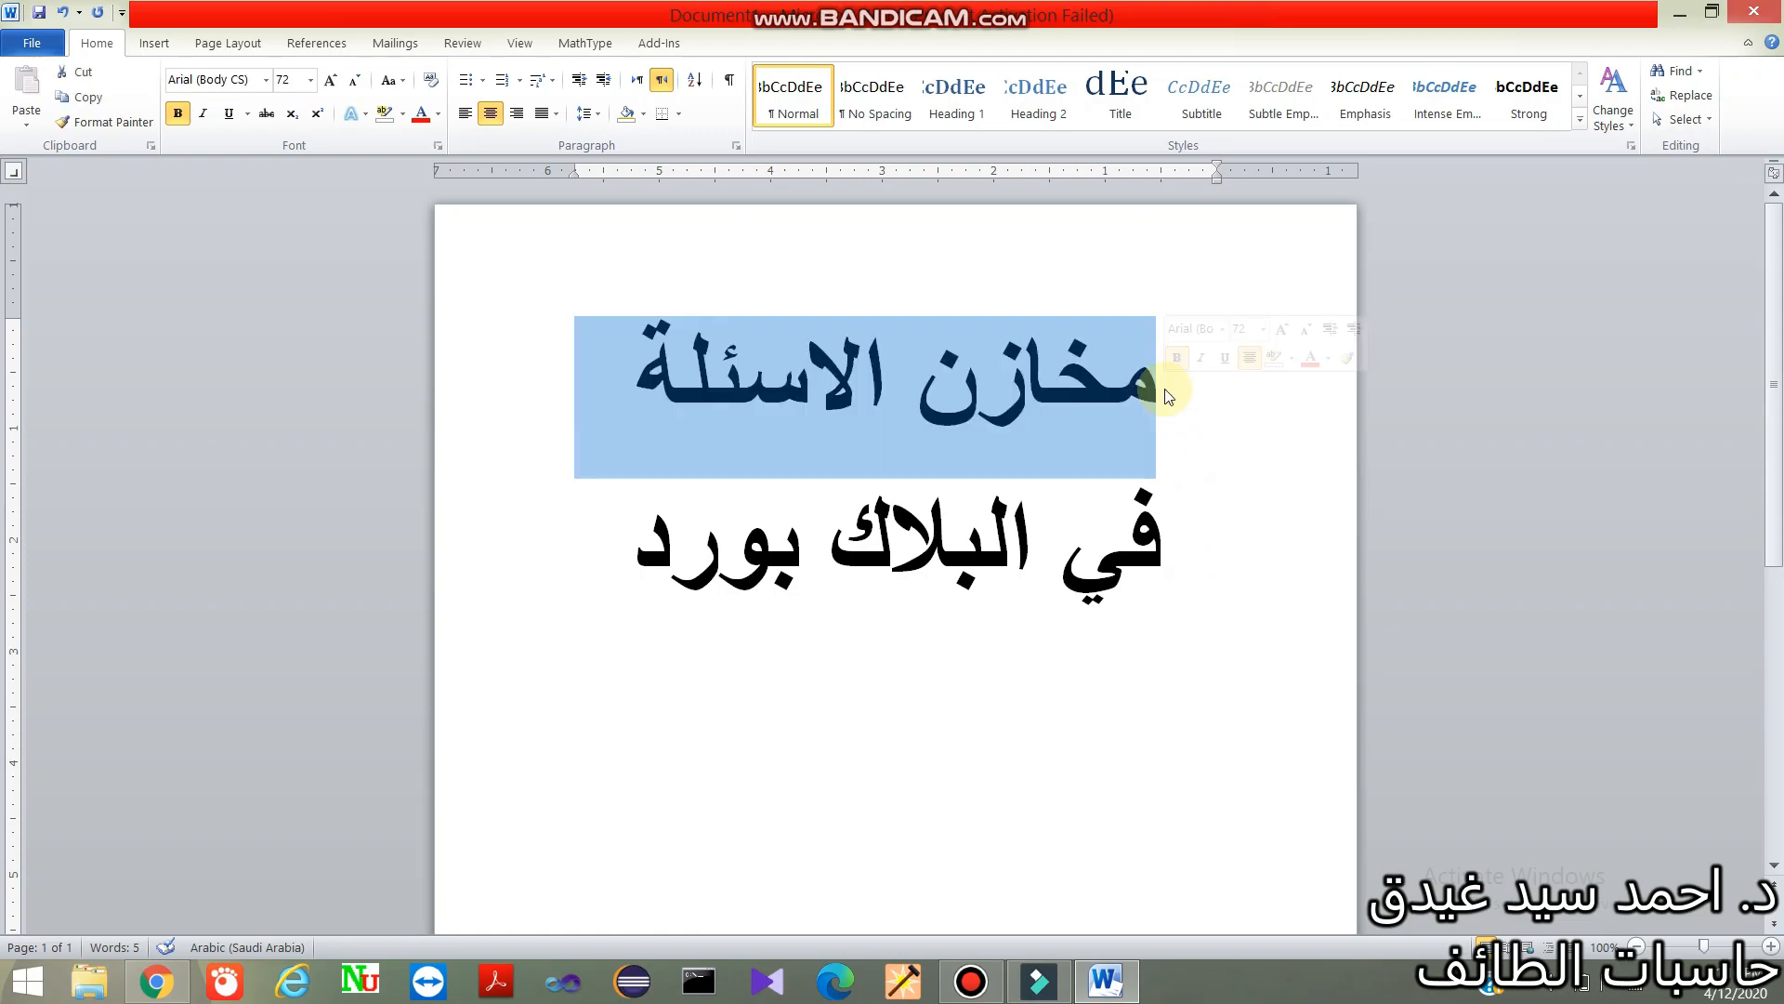
pyautogui.click(1164, 400)
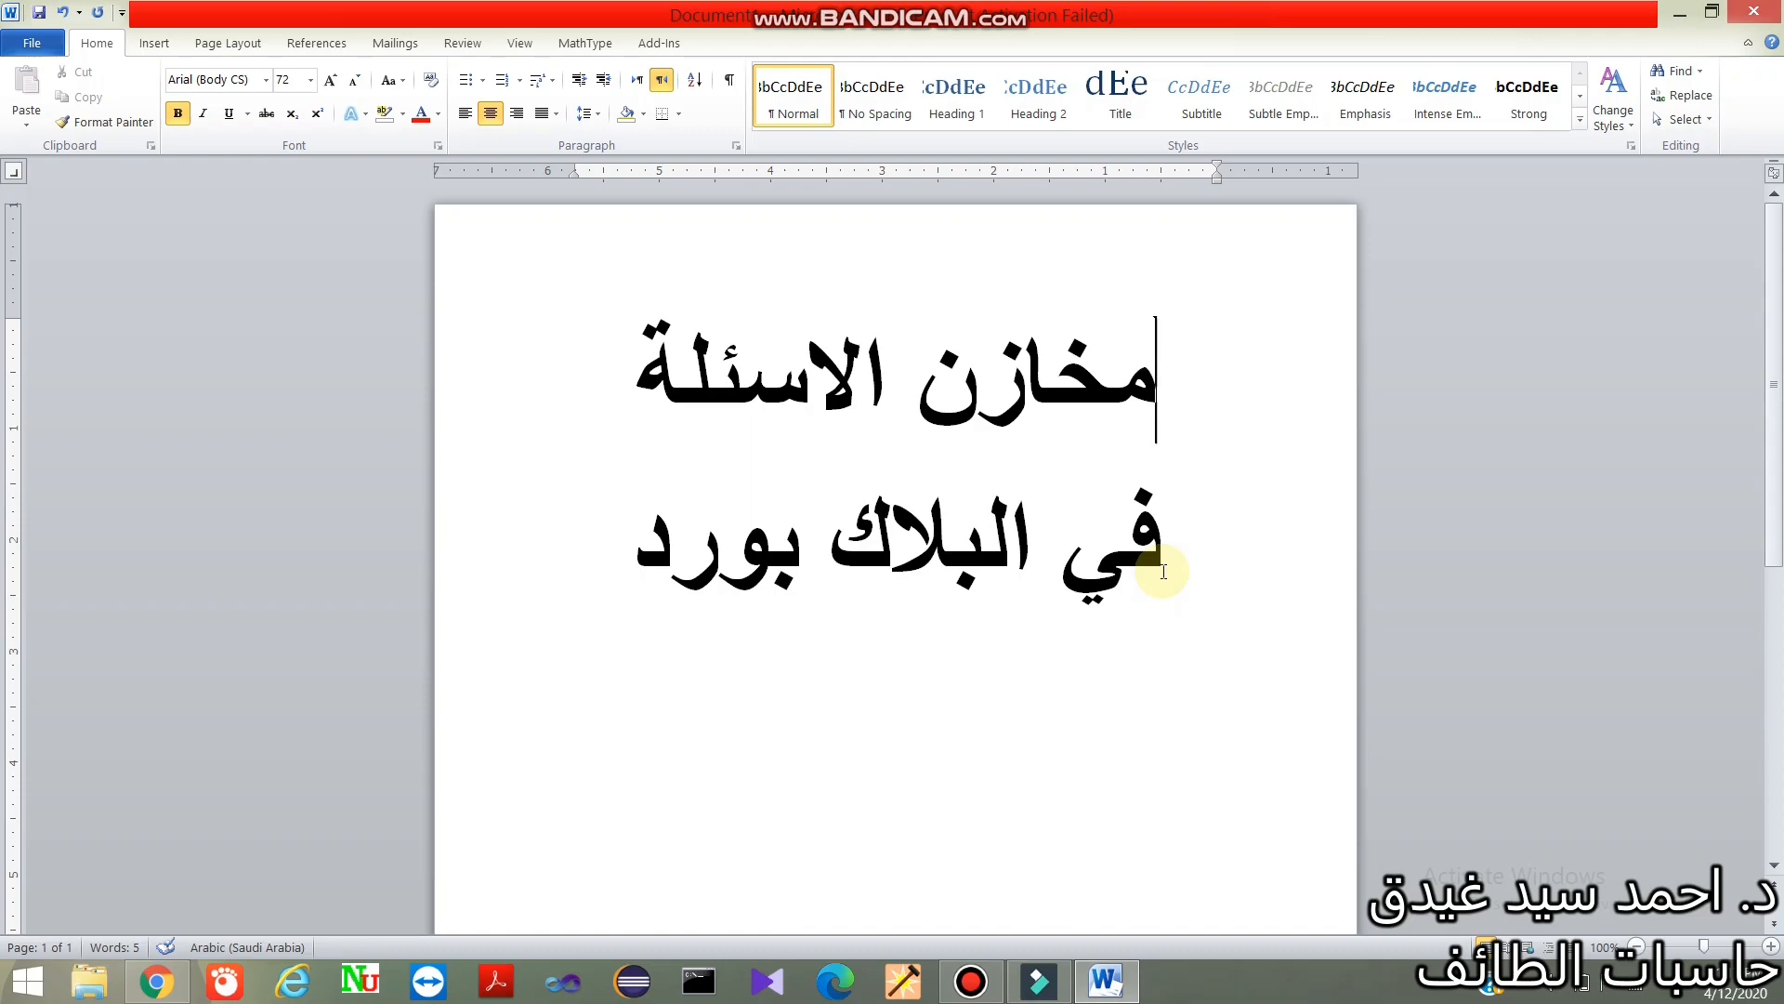
pyautogui.click(1064, 604)
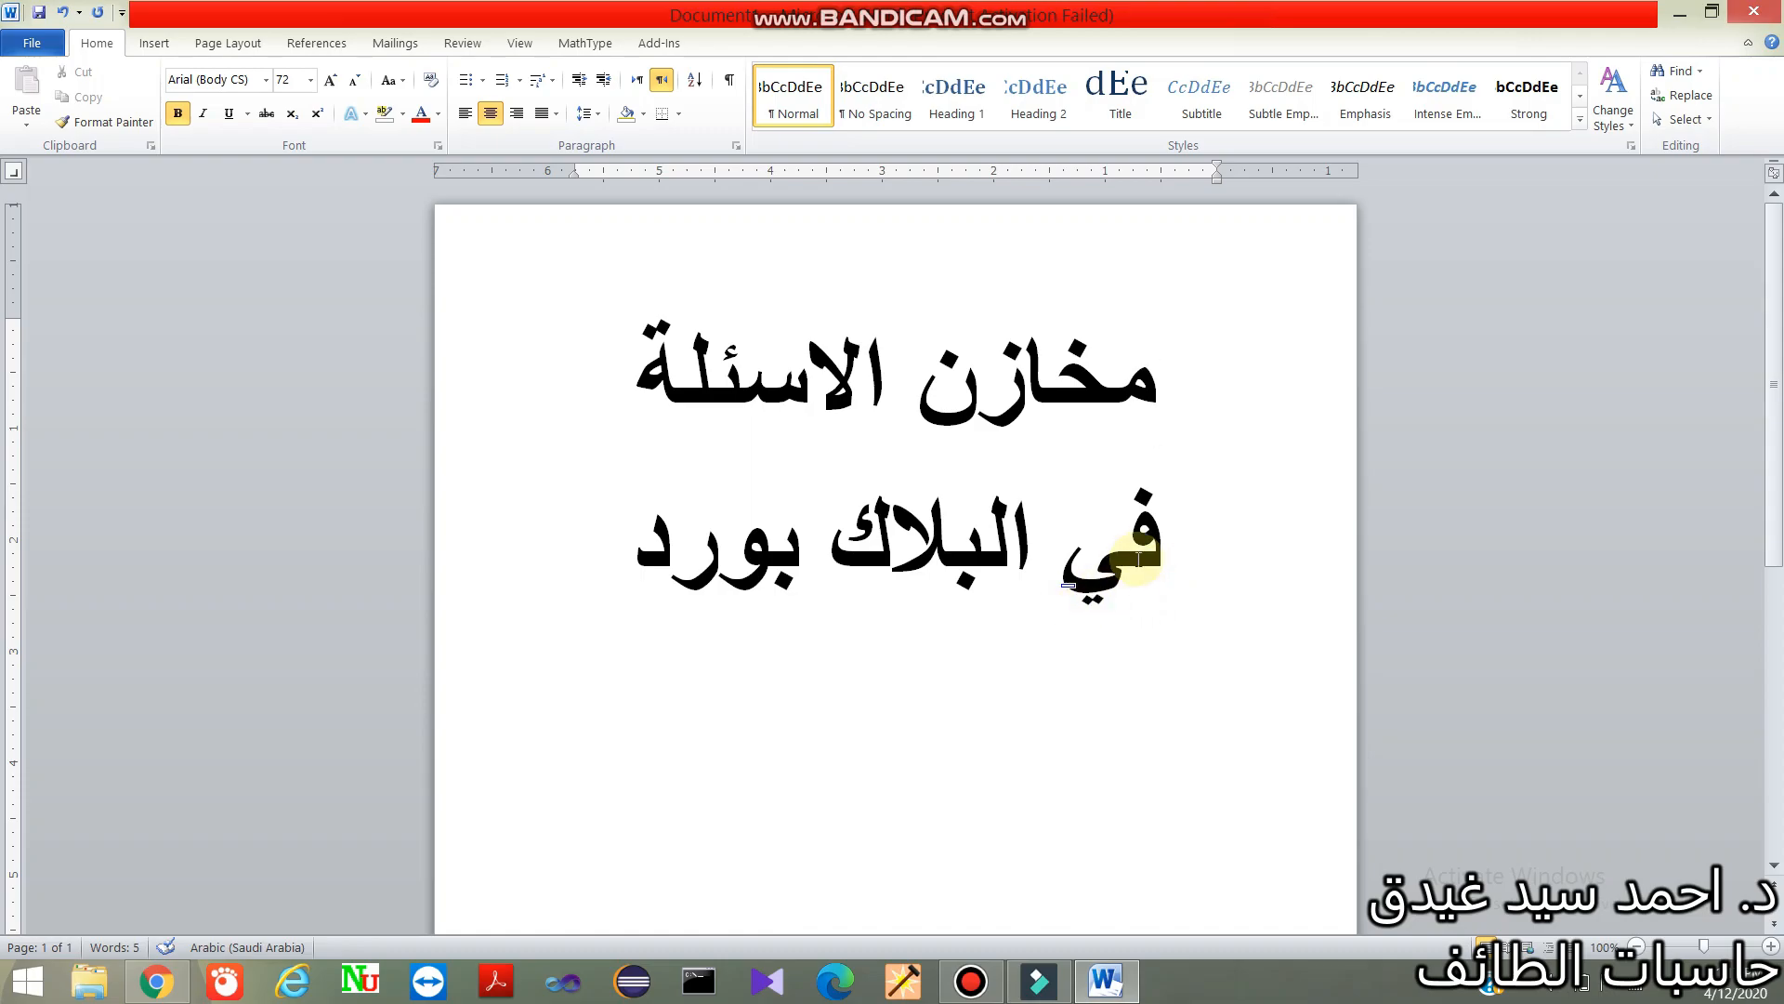
pyautogui.click(1161, 539)
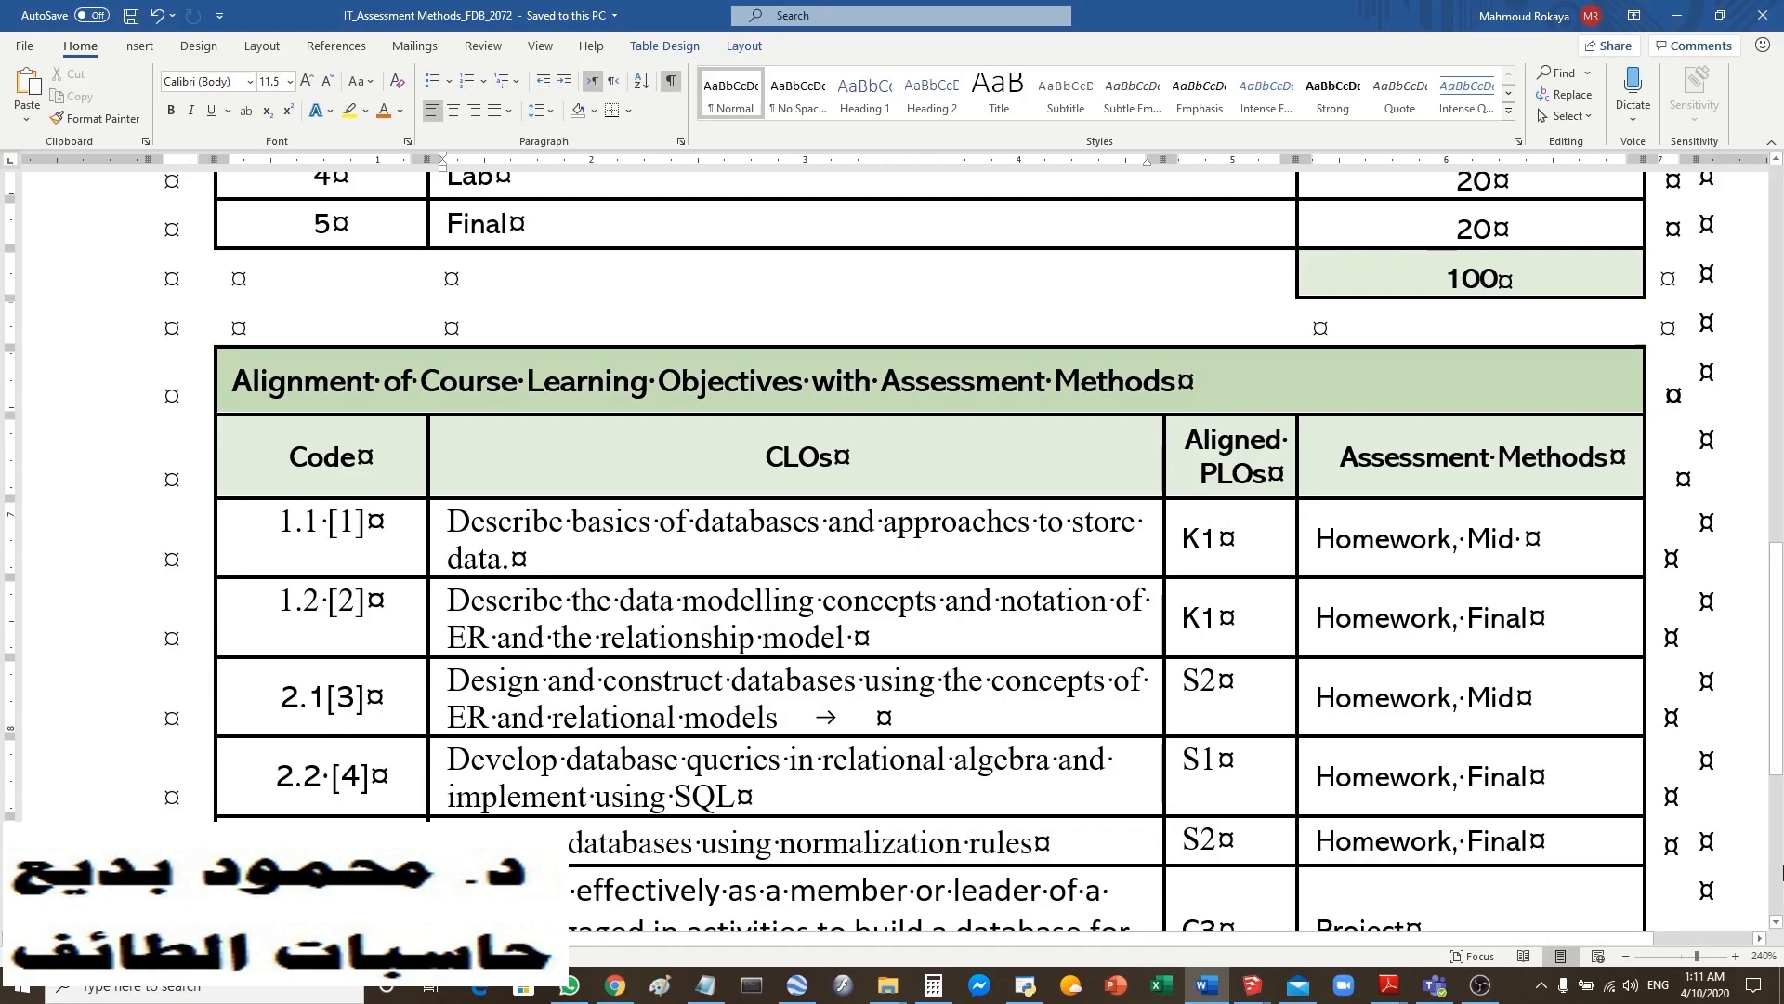
# - Examine the whole assessment methods document, from the course and section details down to the learning objectives alignment table
pyautogui.click(1626, 956)
pyautogui.click(1626, 957)
pyautogui.click(1627, 957)
pyautogui.click(1626, 956)
pyautogui.click(1627, 956)
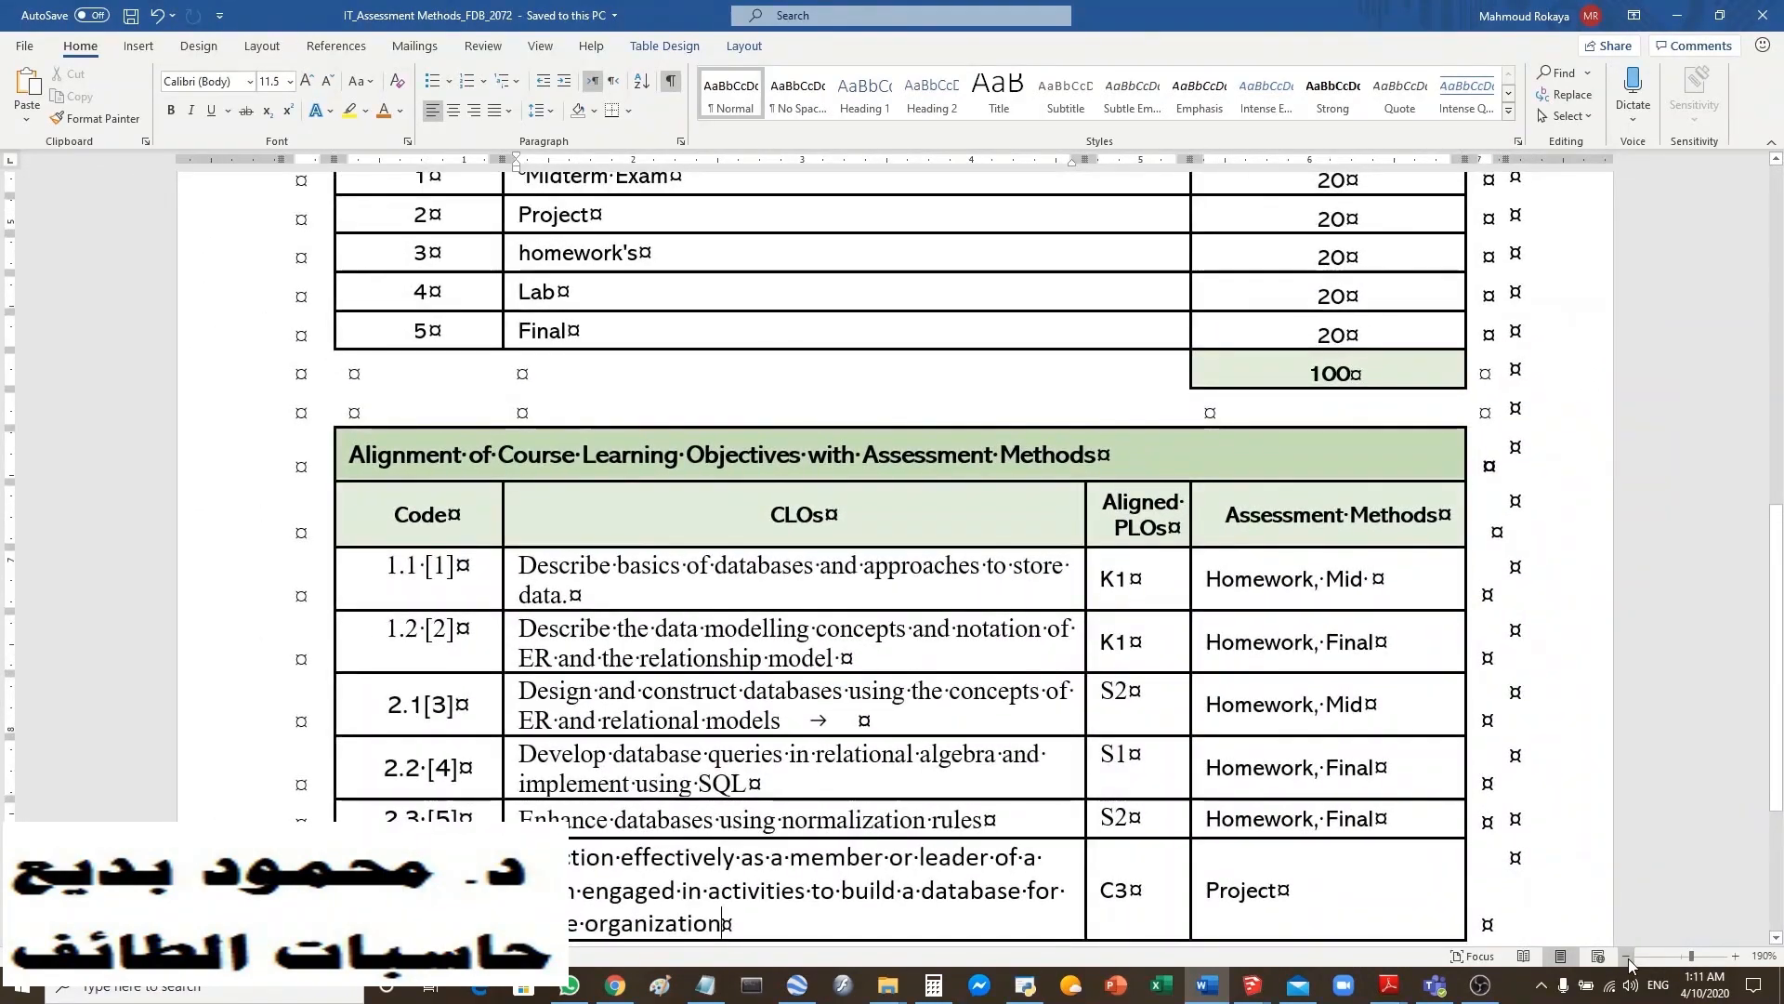
pyautogui.click(1627, 956)
pyautogui.click(1626, 956)
pyautogui.click(1627, 956)
pyautogui.click(1626, 956)
pyautogui.click(1626, 957)
pyautogui.click(1627, 956)
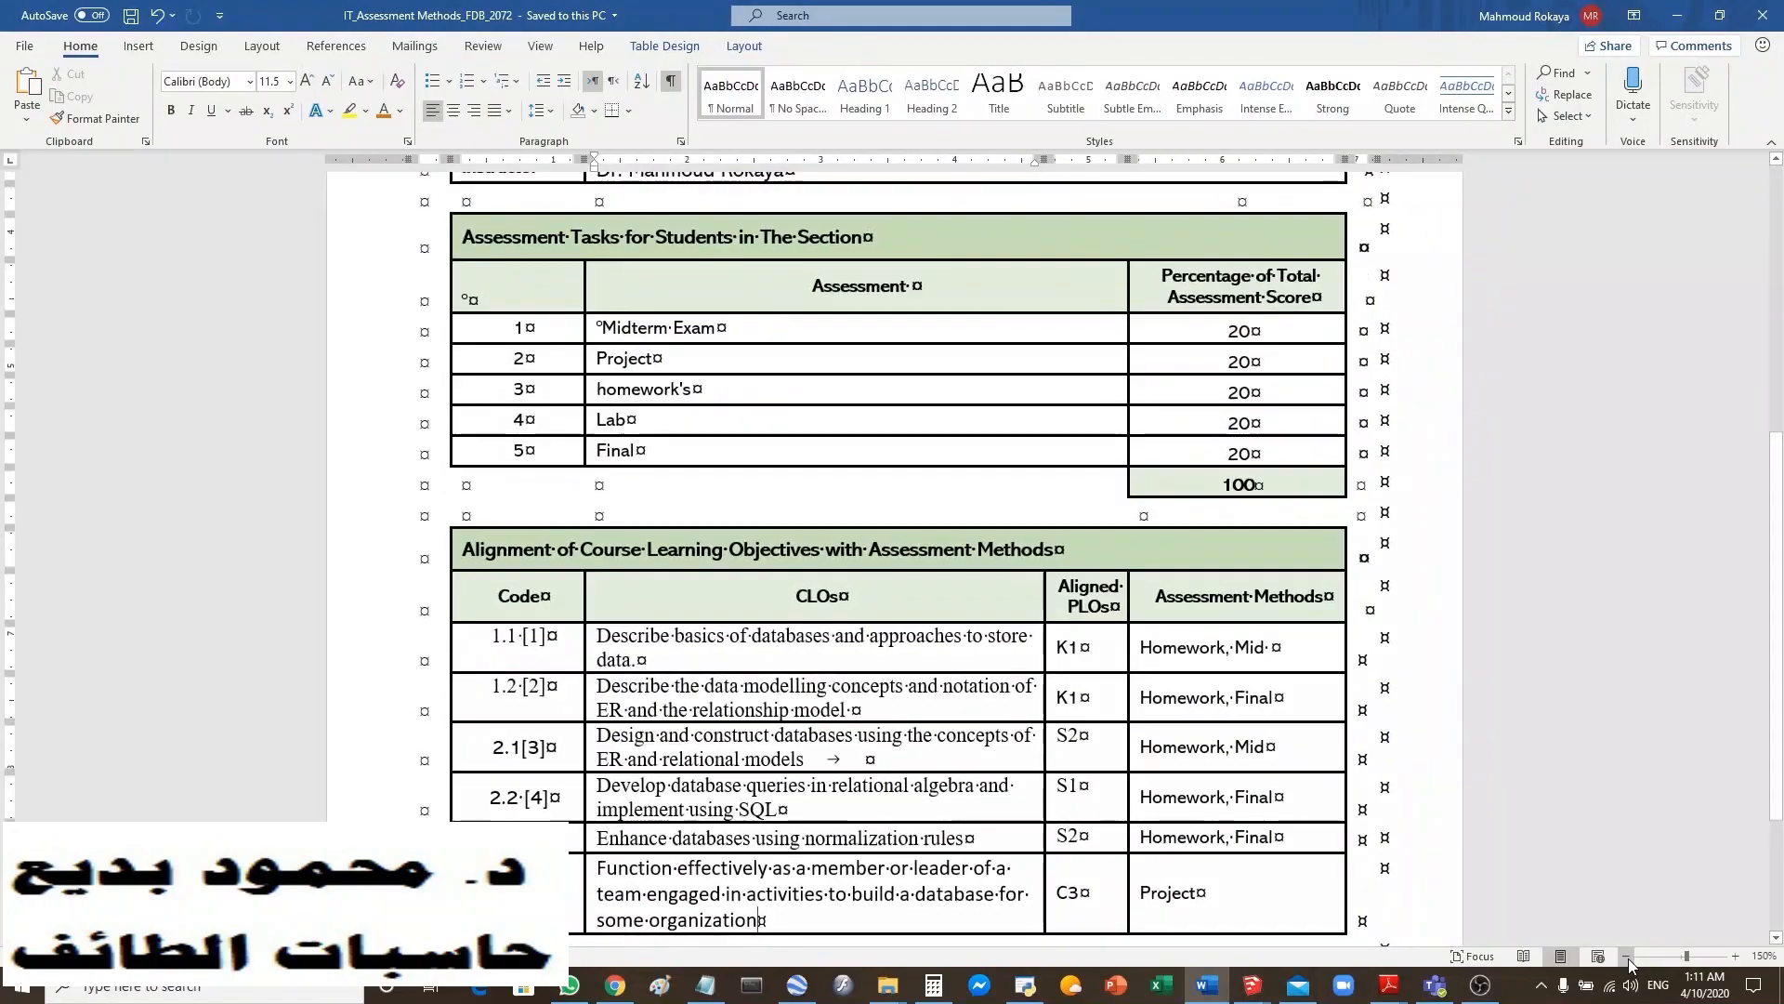
pyautogui.click(1627, 956)
pyautogui.click(1626, 957)
pyautogui.click(1626, 956)
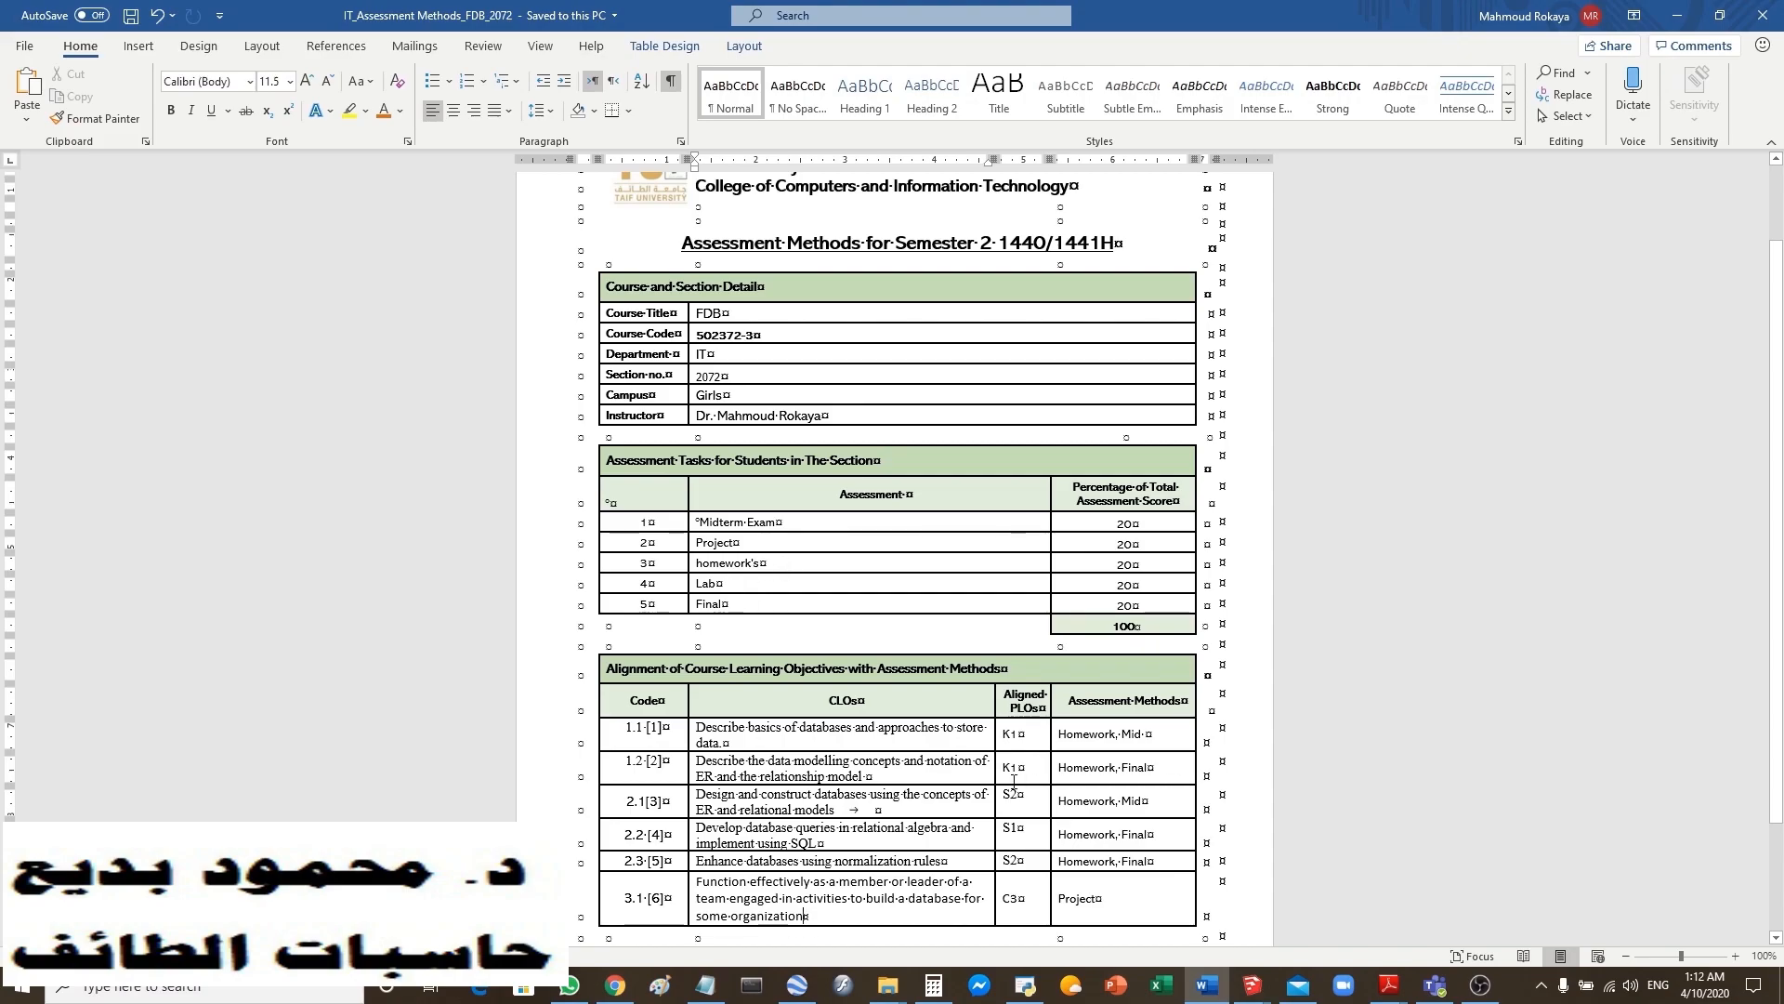
# - Enlarge the document to 160% and examine which assessment methods and PLOs are aligned with each course learning objective
pyautogui.click(1735, 956)
pyautogui.click(1735, 957)
pyautogui.click(1736, 957)
pyautogui.click(1735, 956)
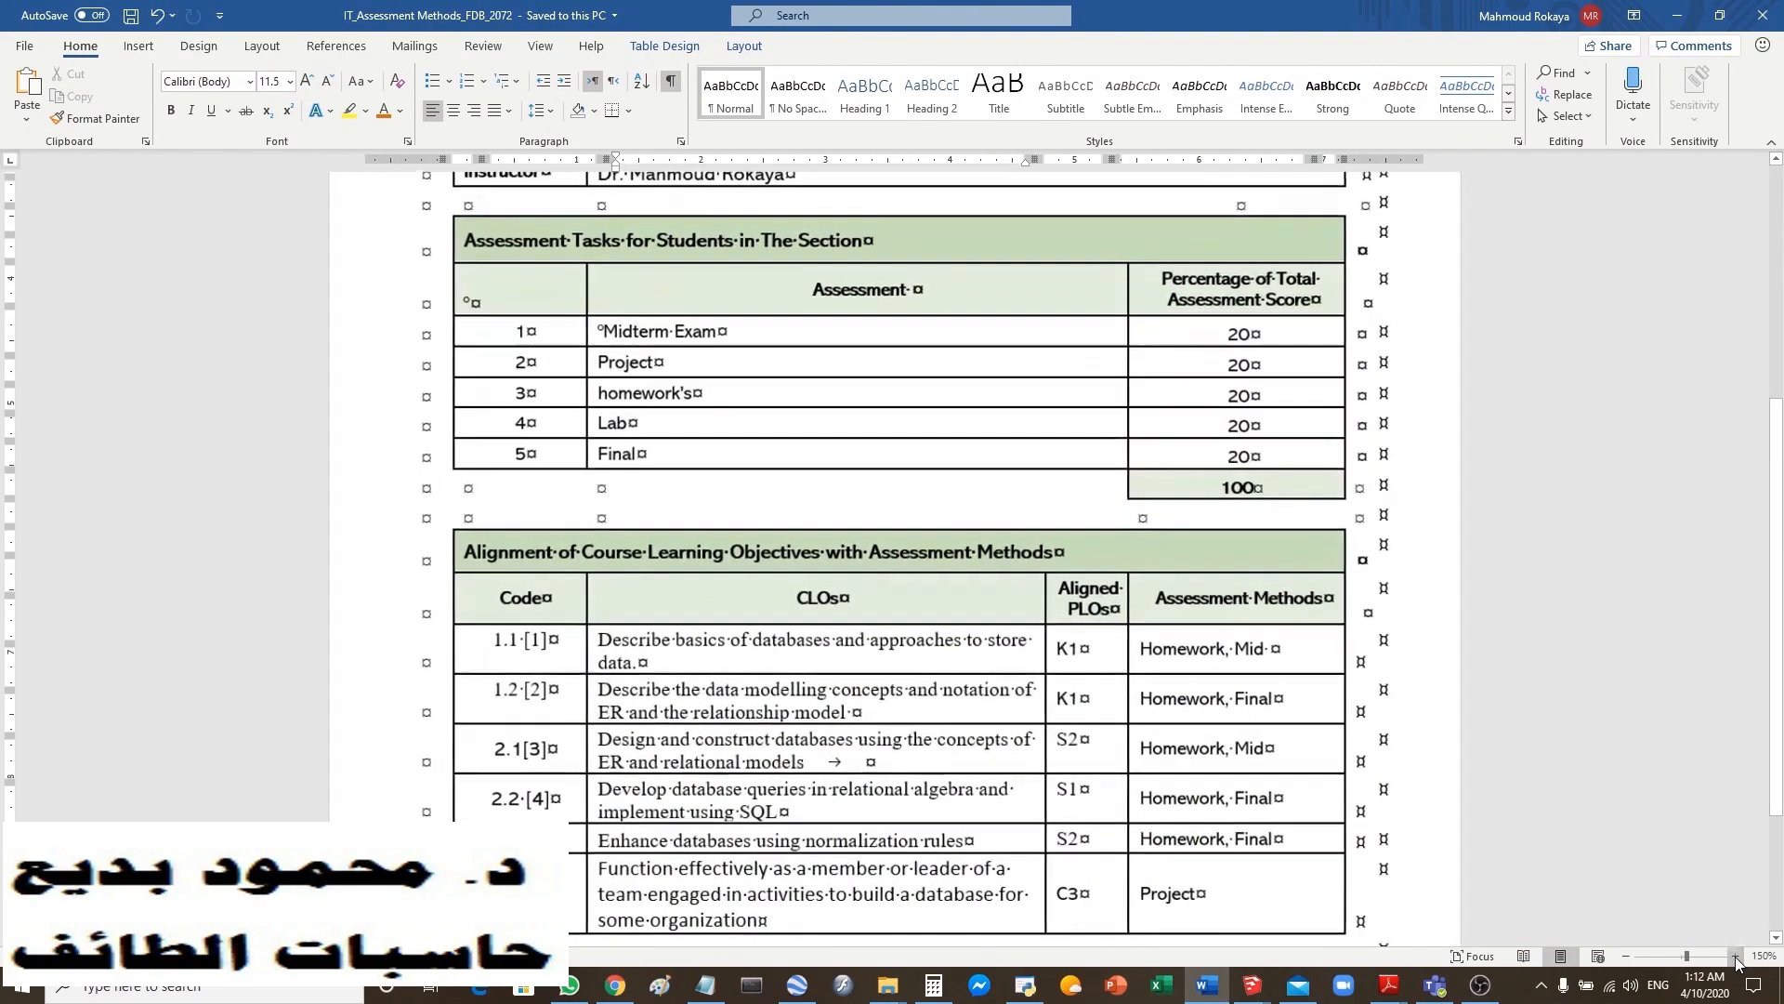
pyautogui.click(1735, 956)
pyautogui.click(1735, 957)
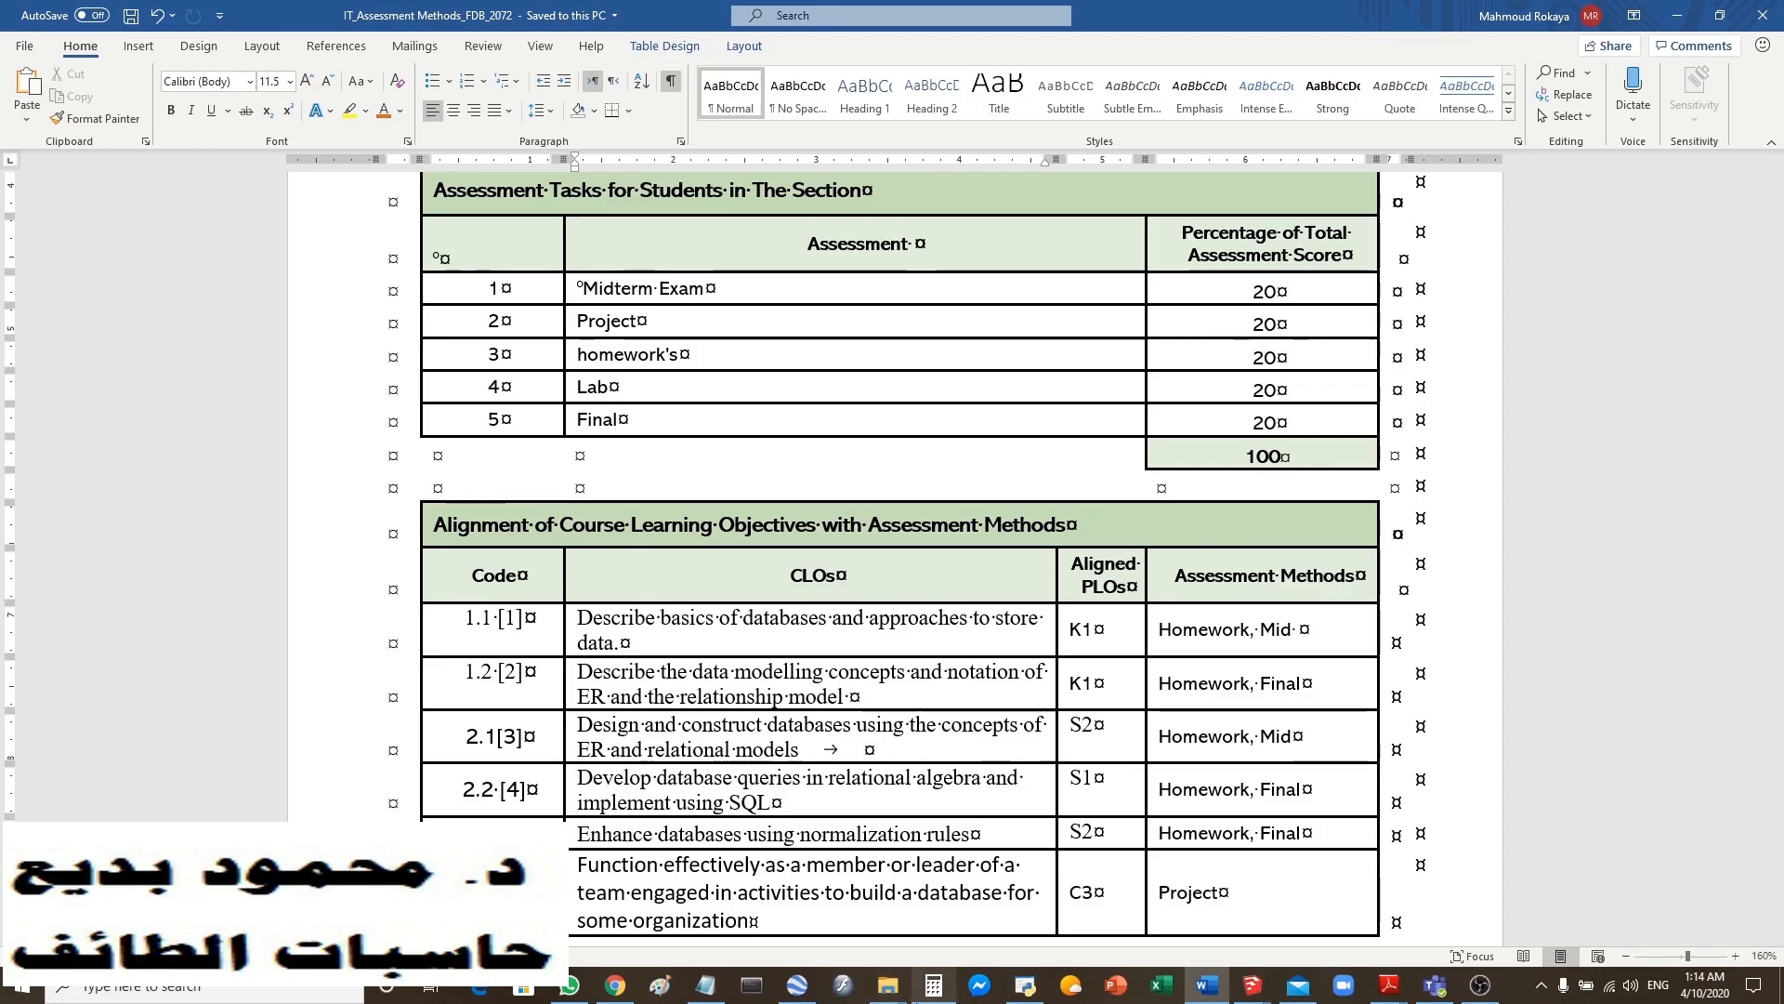
# - View the question pool files in the Final-Exam folder in File Explorer and start Excel
pyautogui.moveTo(877, 981)
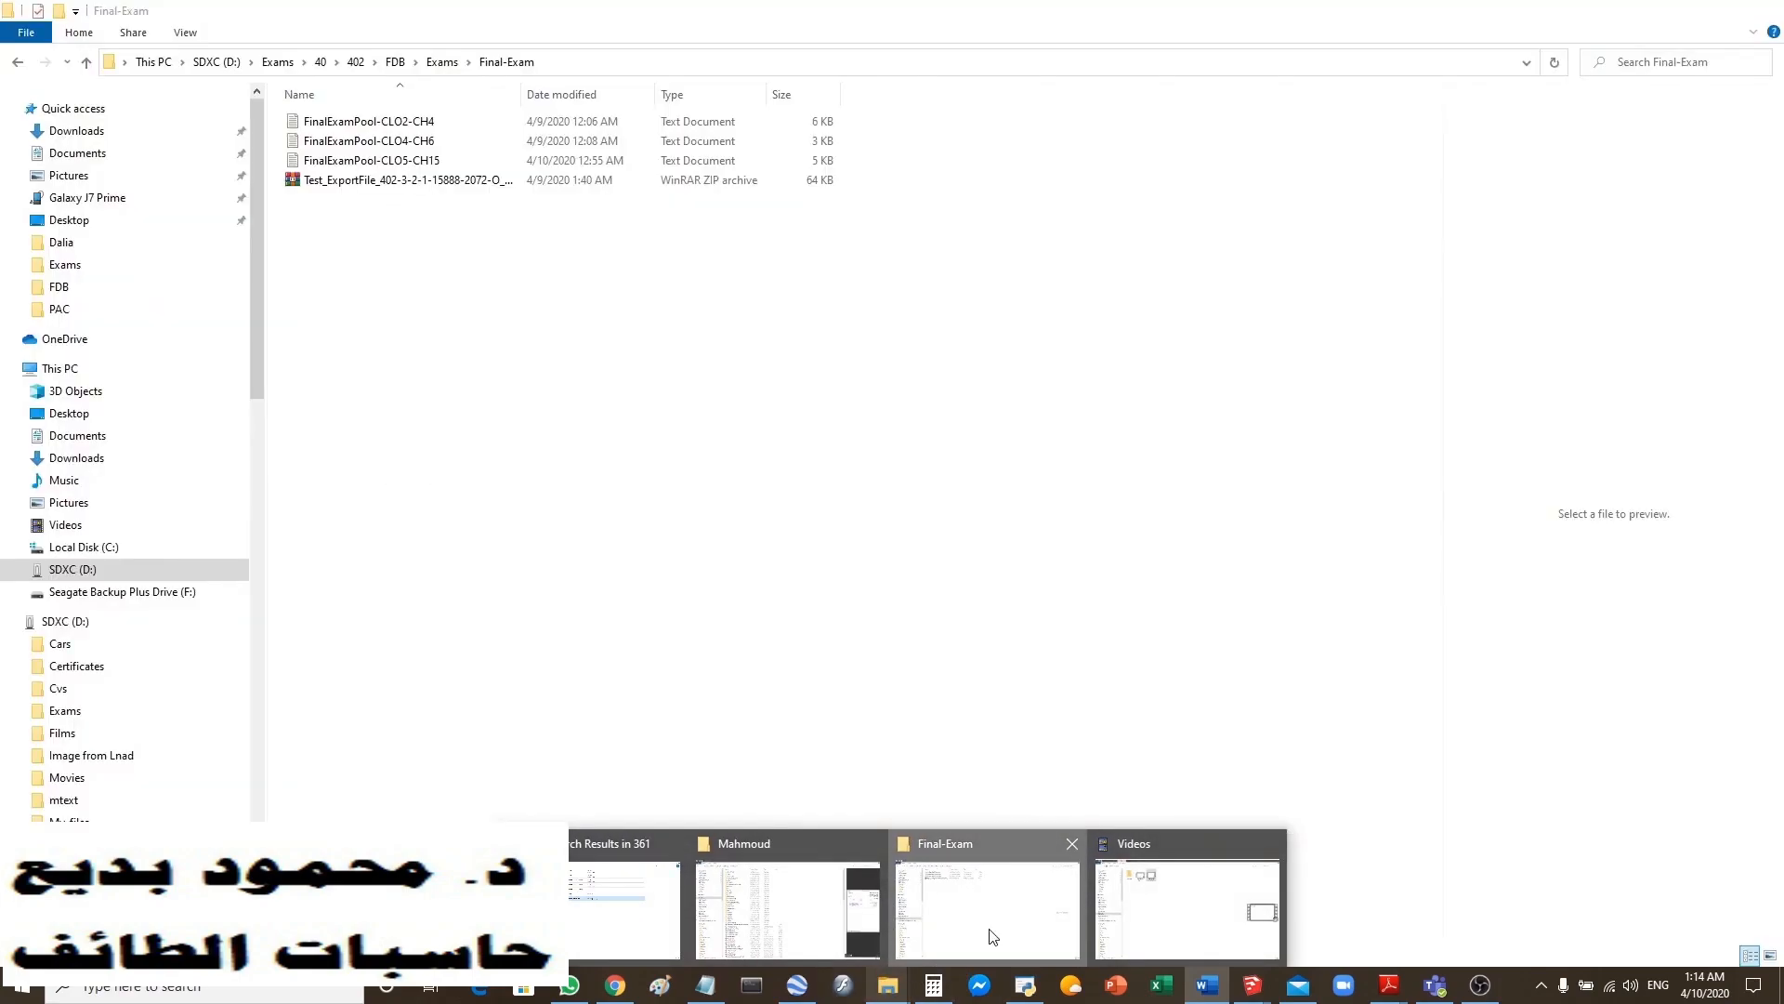
pyautogui.click(990, 925)
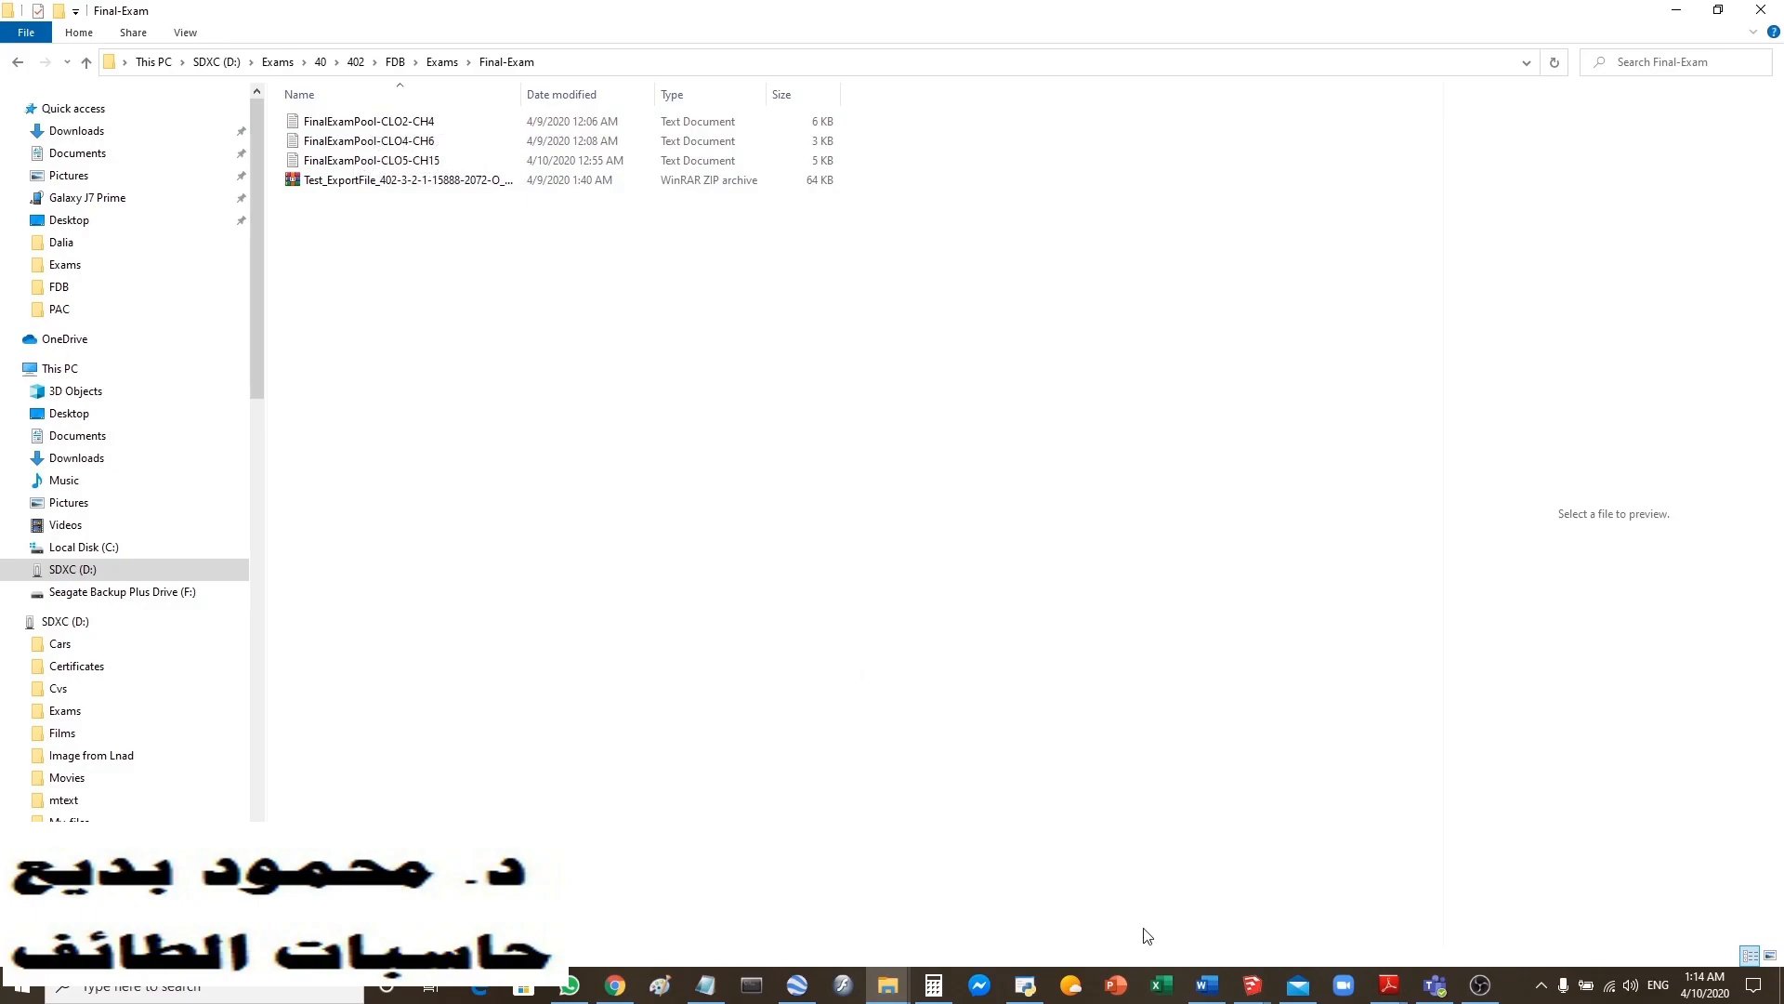
pyautogui.click(1169, 993)
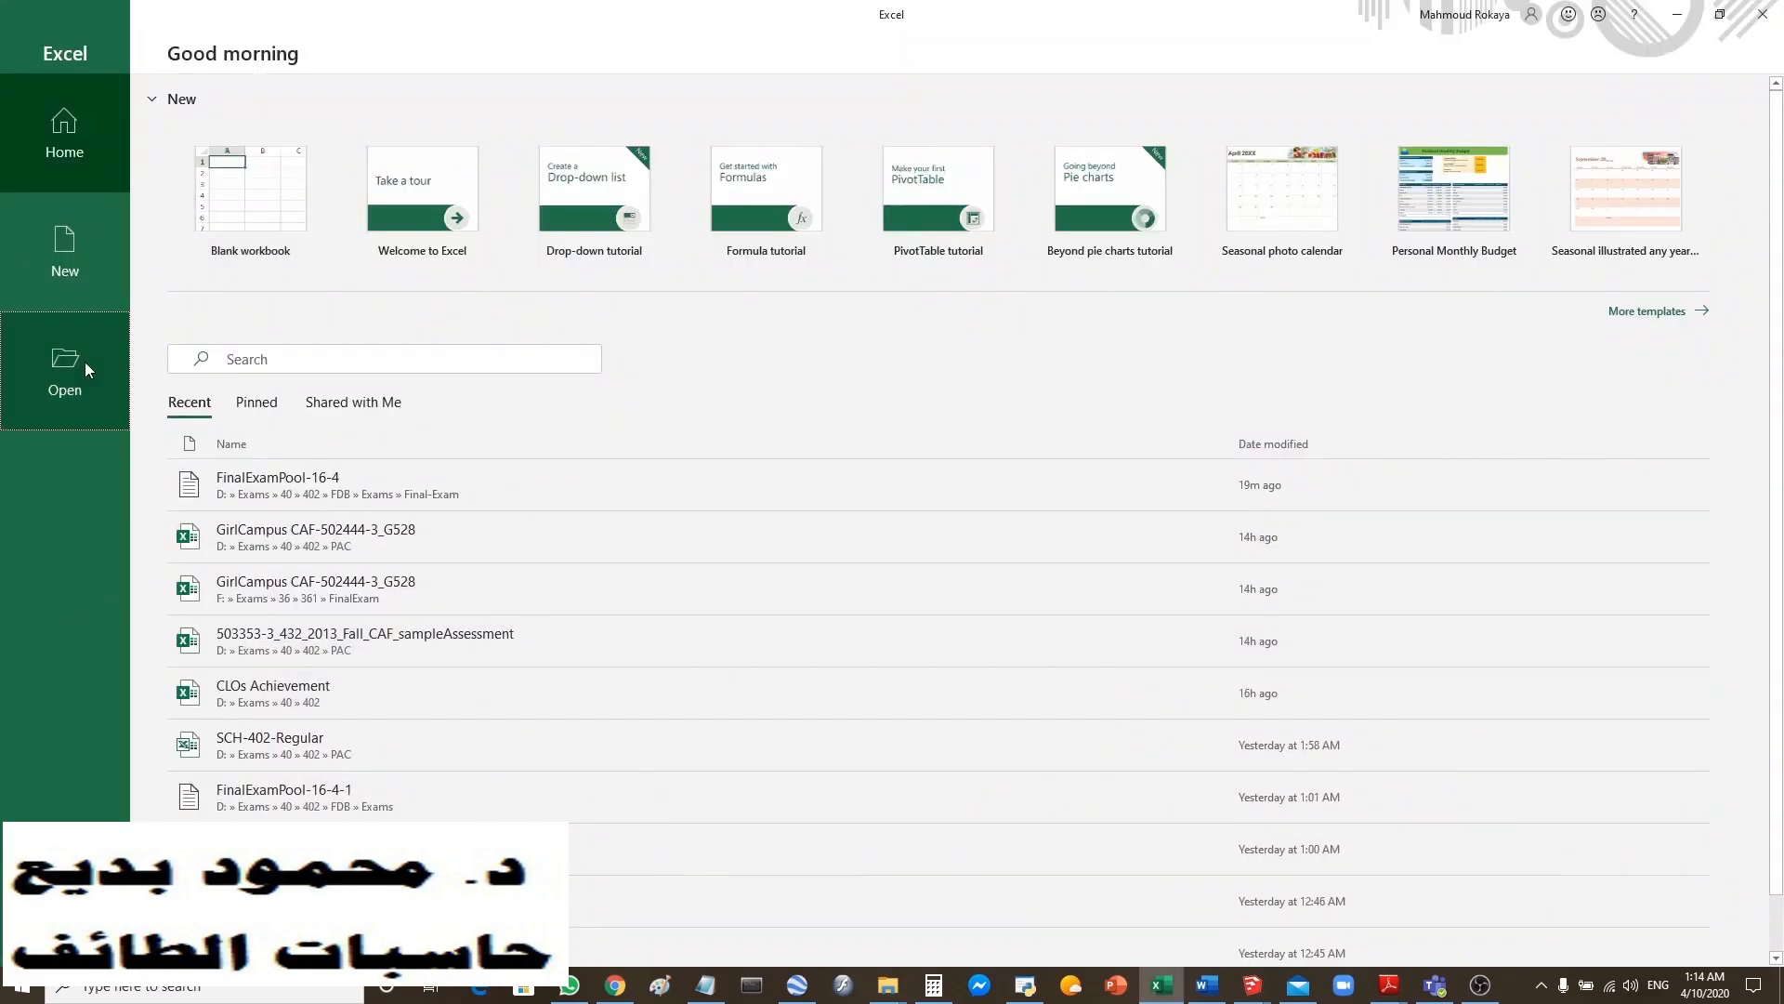
# - Try to open the recent file FinalExamPool-16-4 from the Final-Exam folder
pyautogui.click(84, 362)
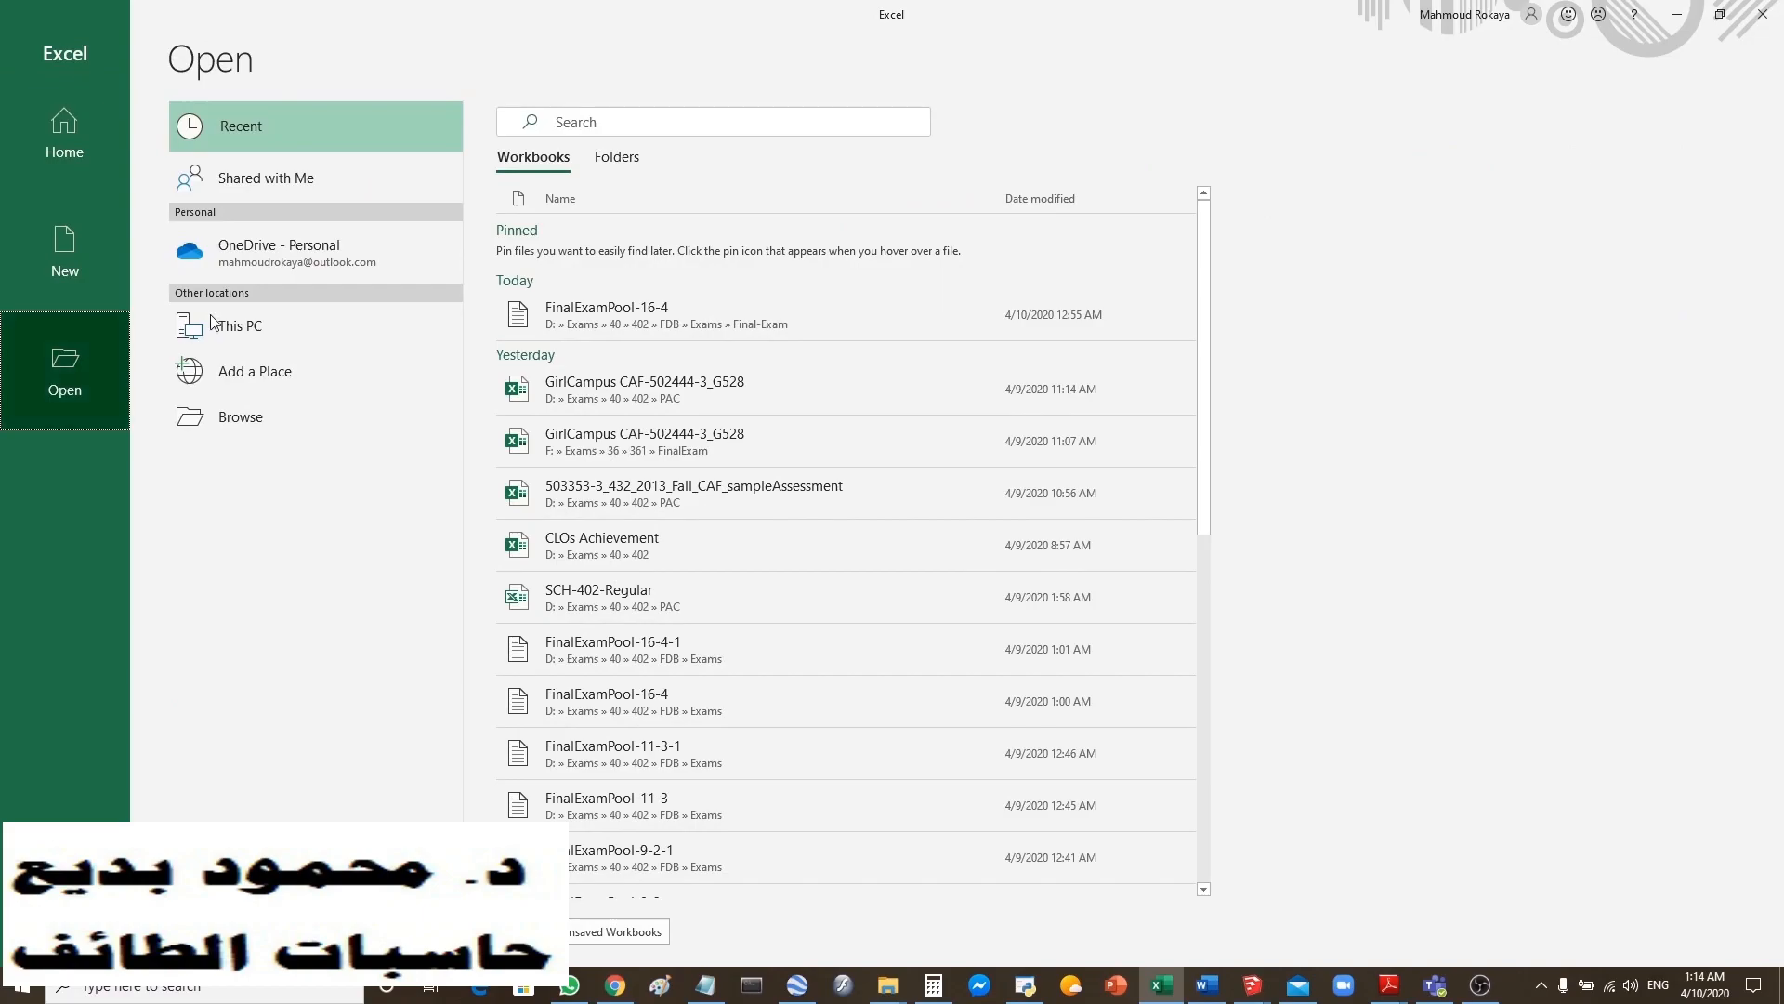
pyautogui.click(606, 314)
pyautogui.press('Return')
# - Browse for a file to open in the folder D:\Exams\40\402\FDB\Exams\Final-Exam
pyautogui.click(28, 43)
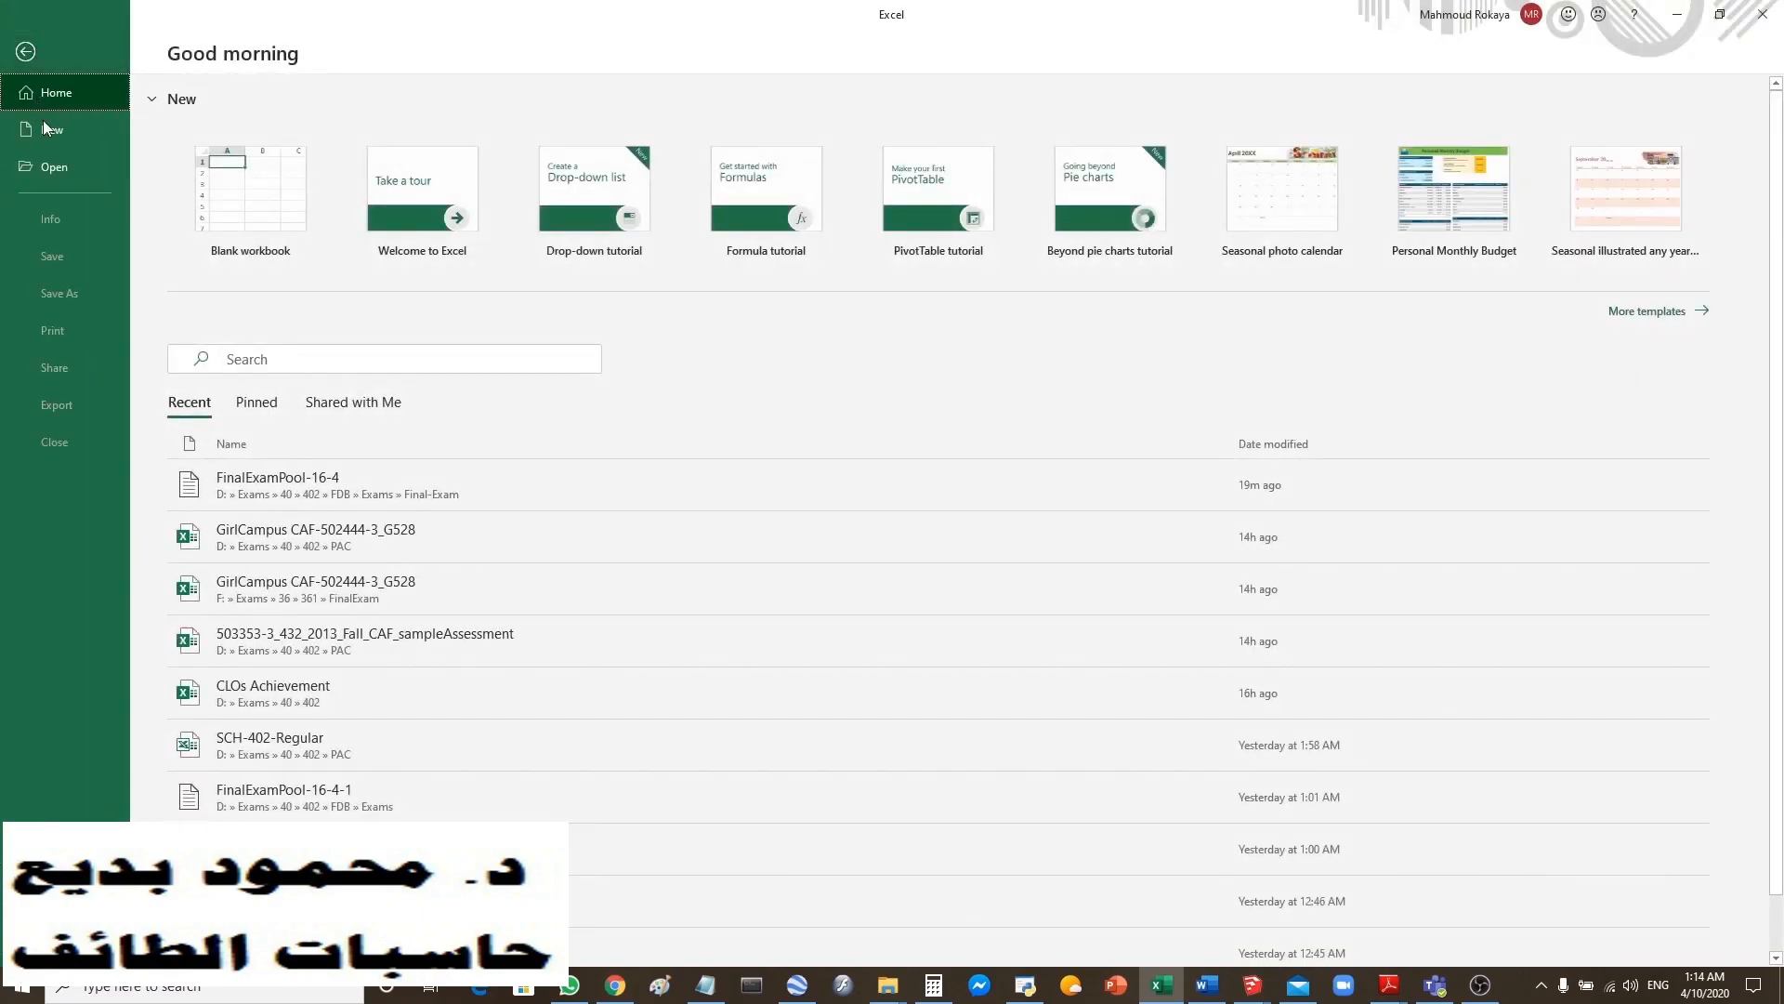
pyautogui.click(102, 166)
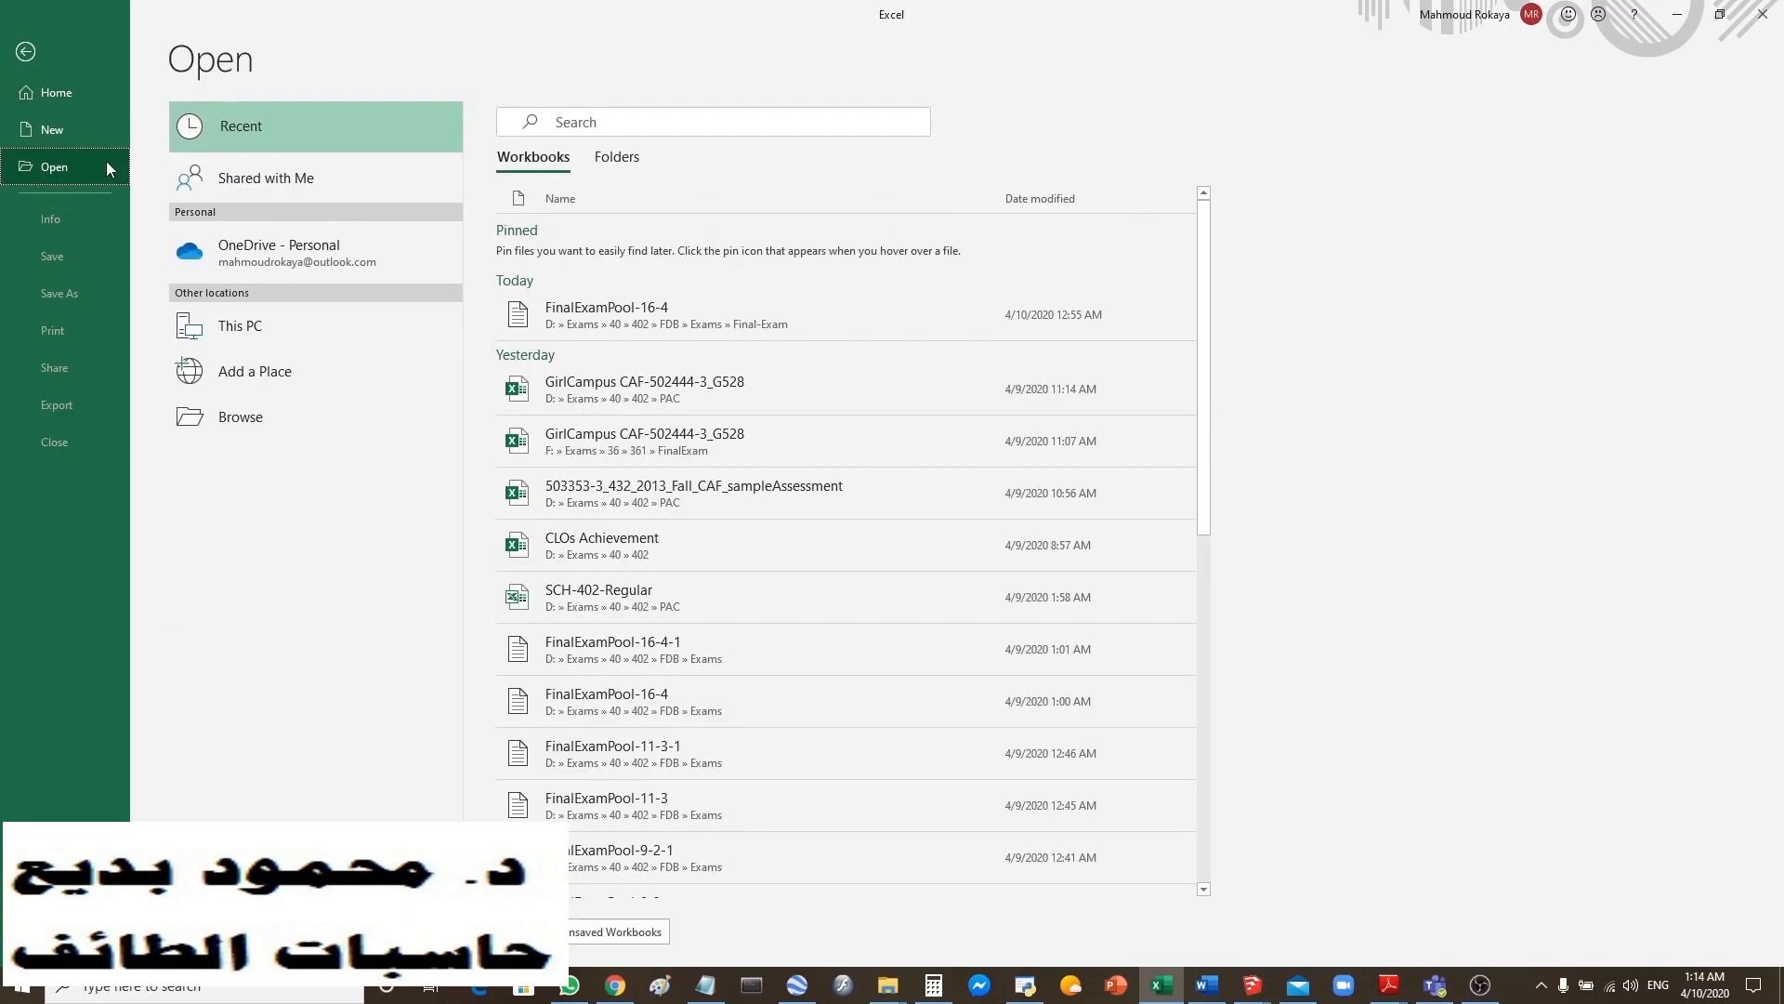
pyautogui.click(249, 418)
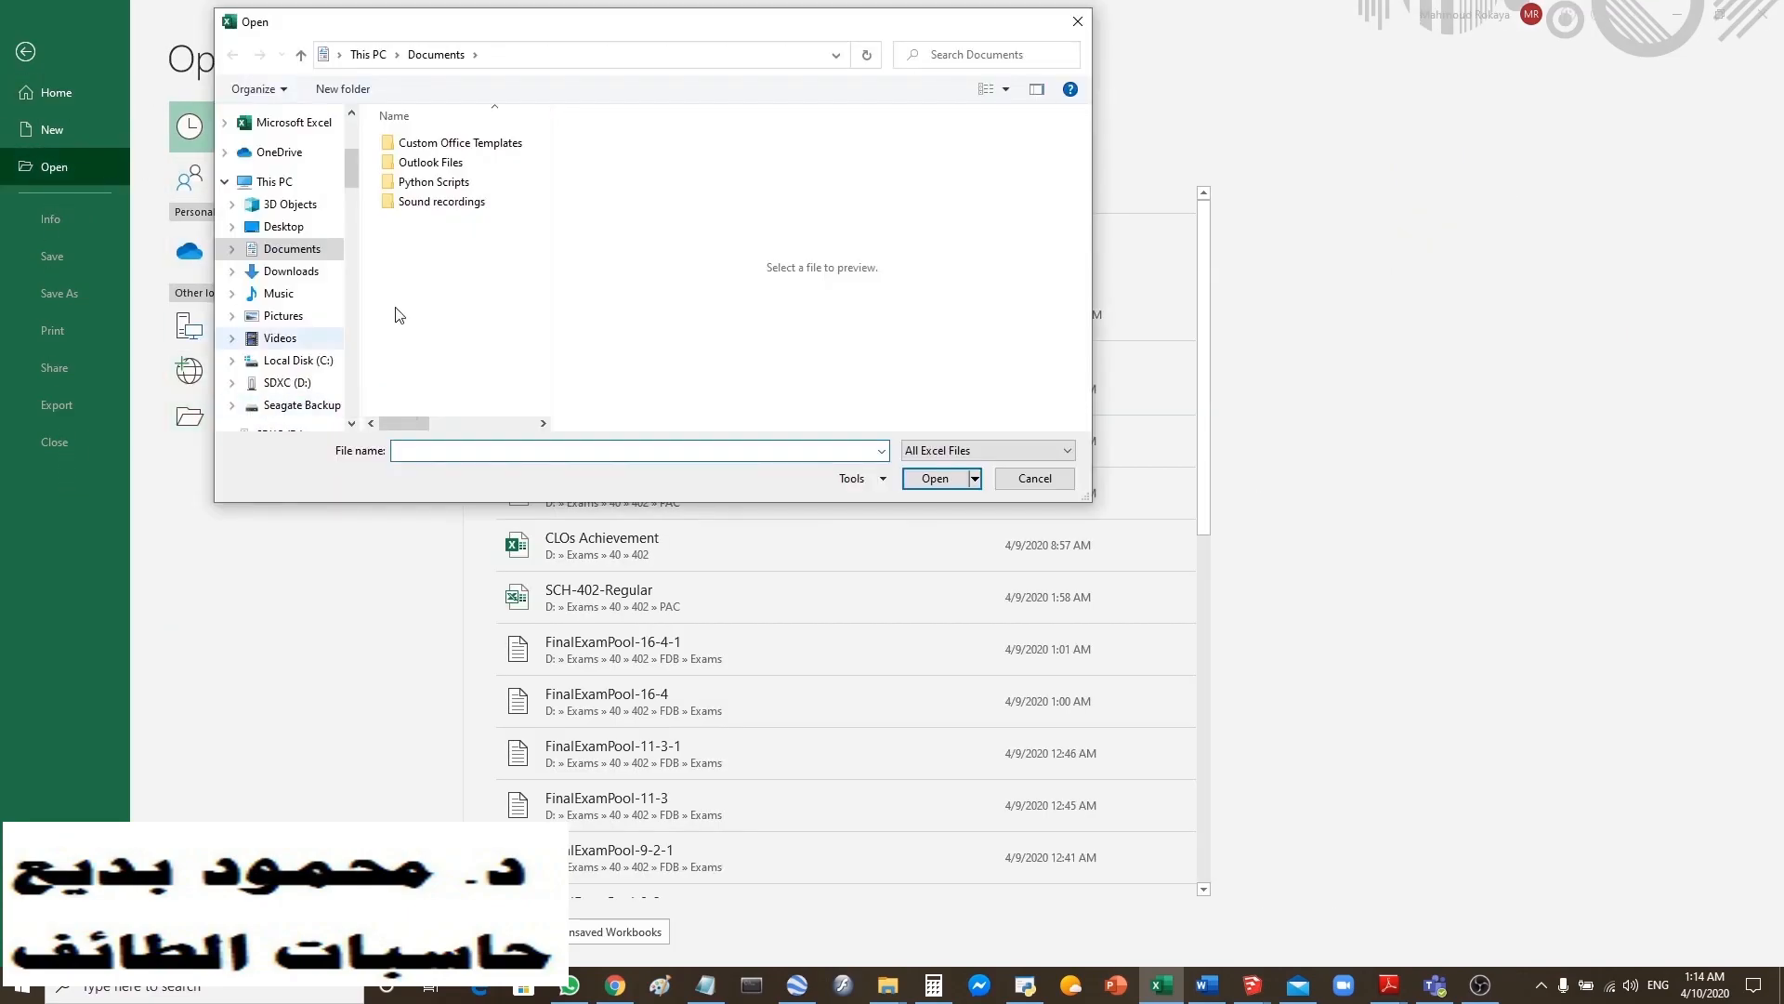
pyautogui.click(309, 389)
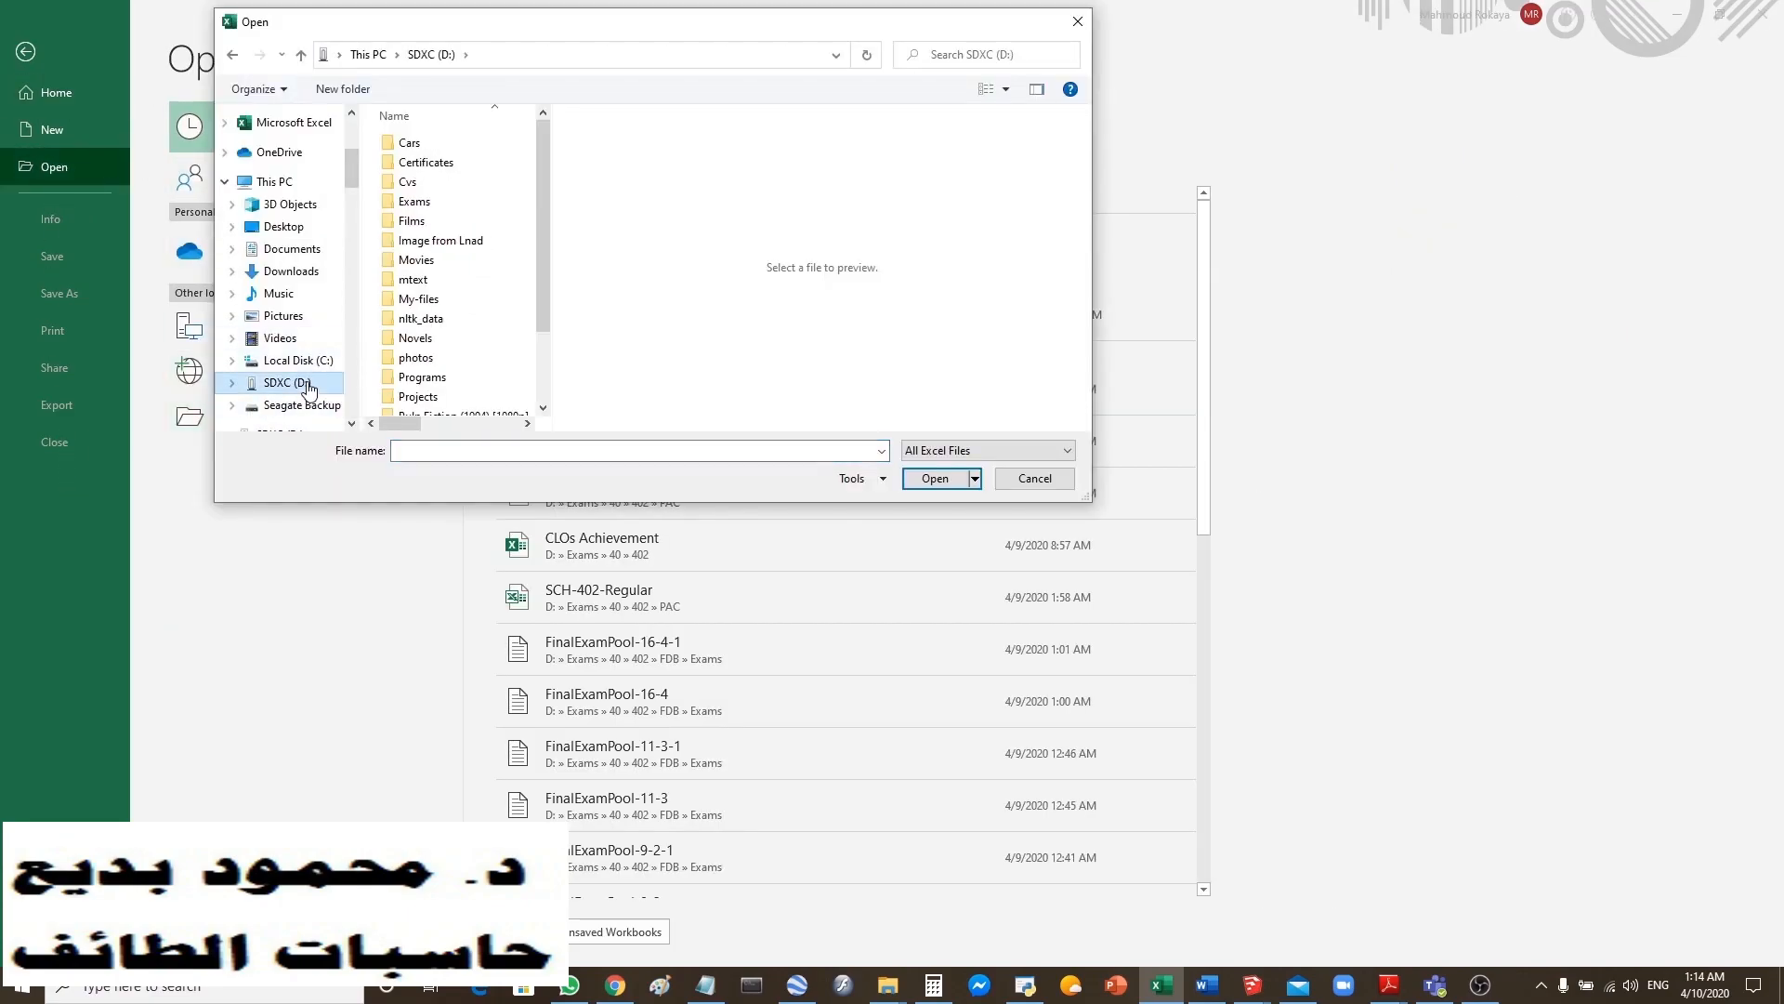
pyautogui.scroll(-2, 546, 266)
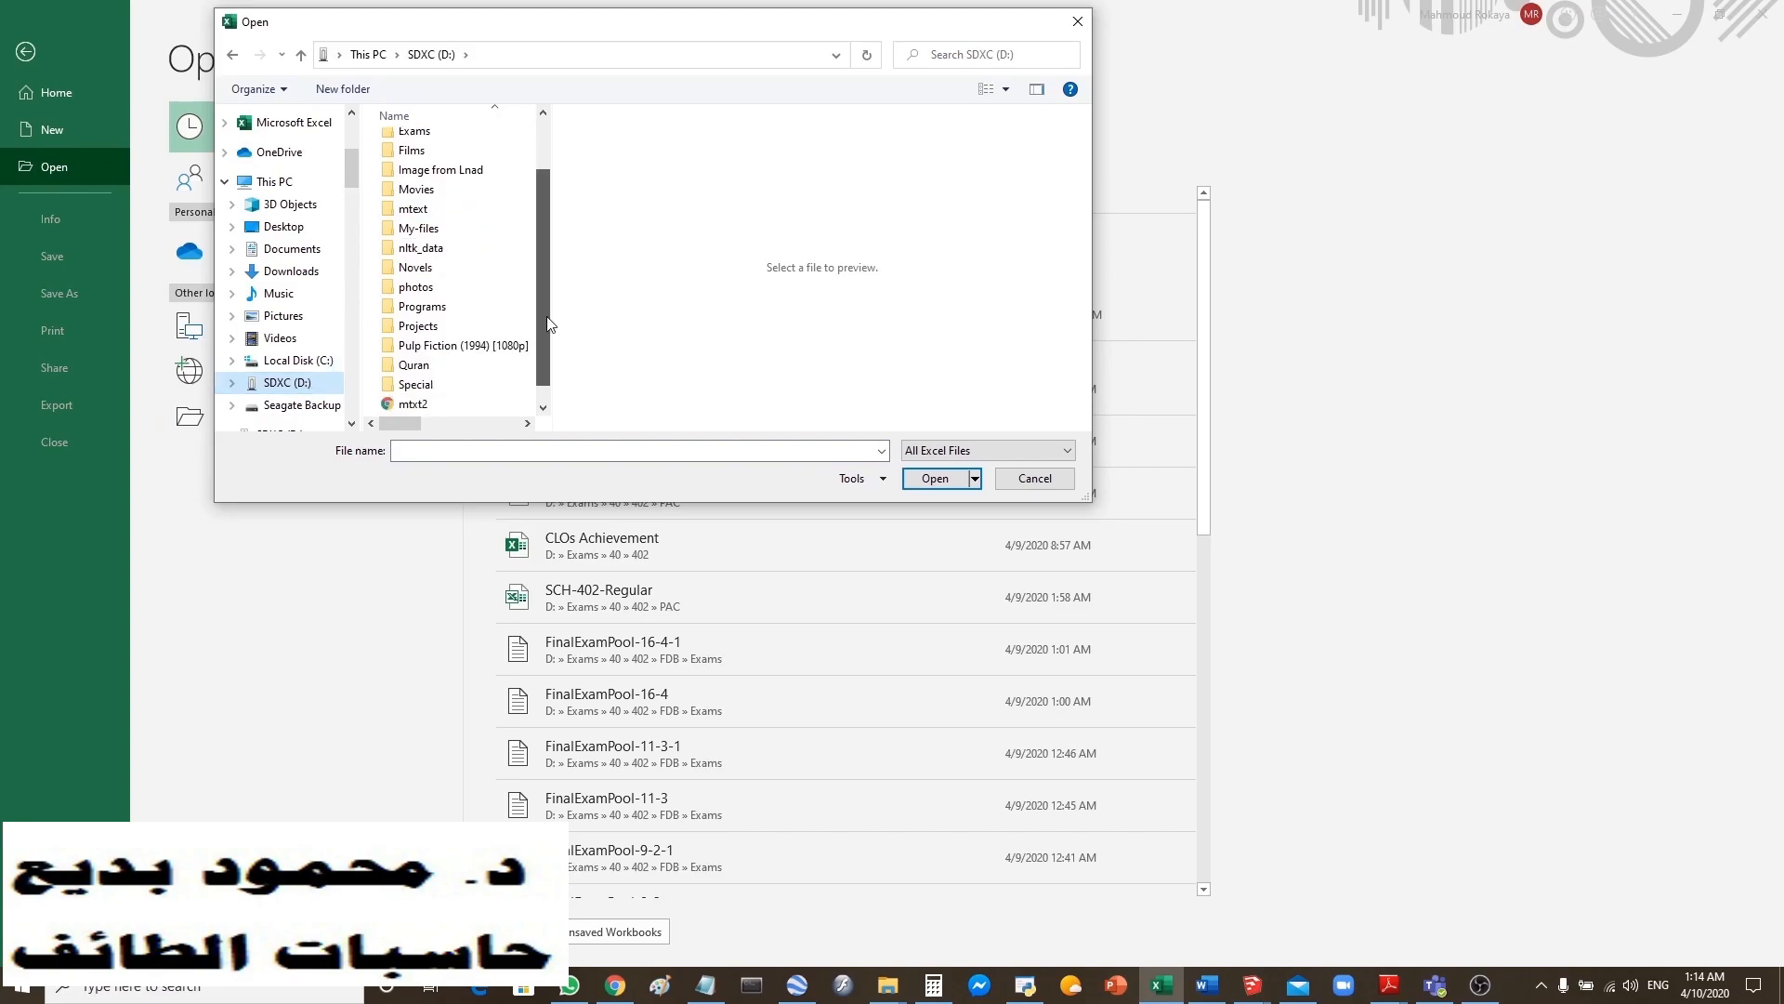
pyautogui.doubleClick(426, 138)
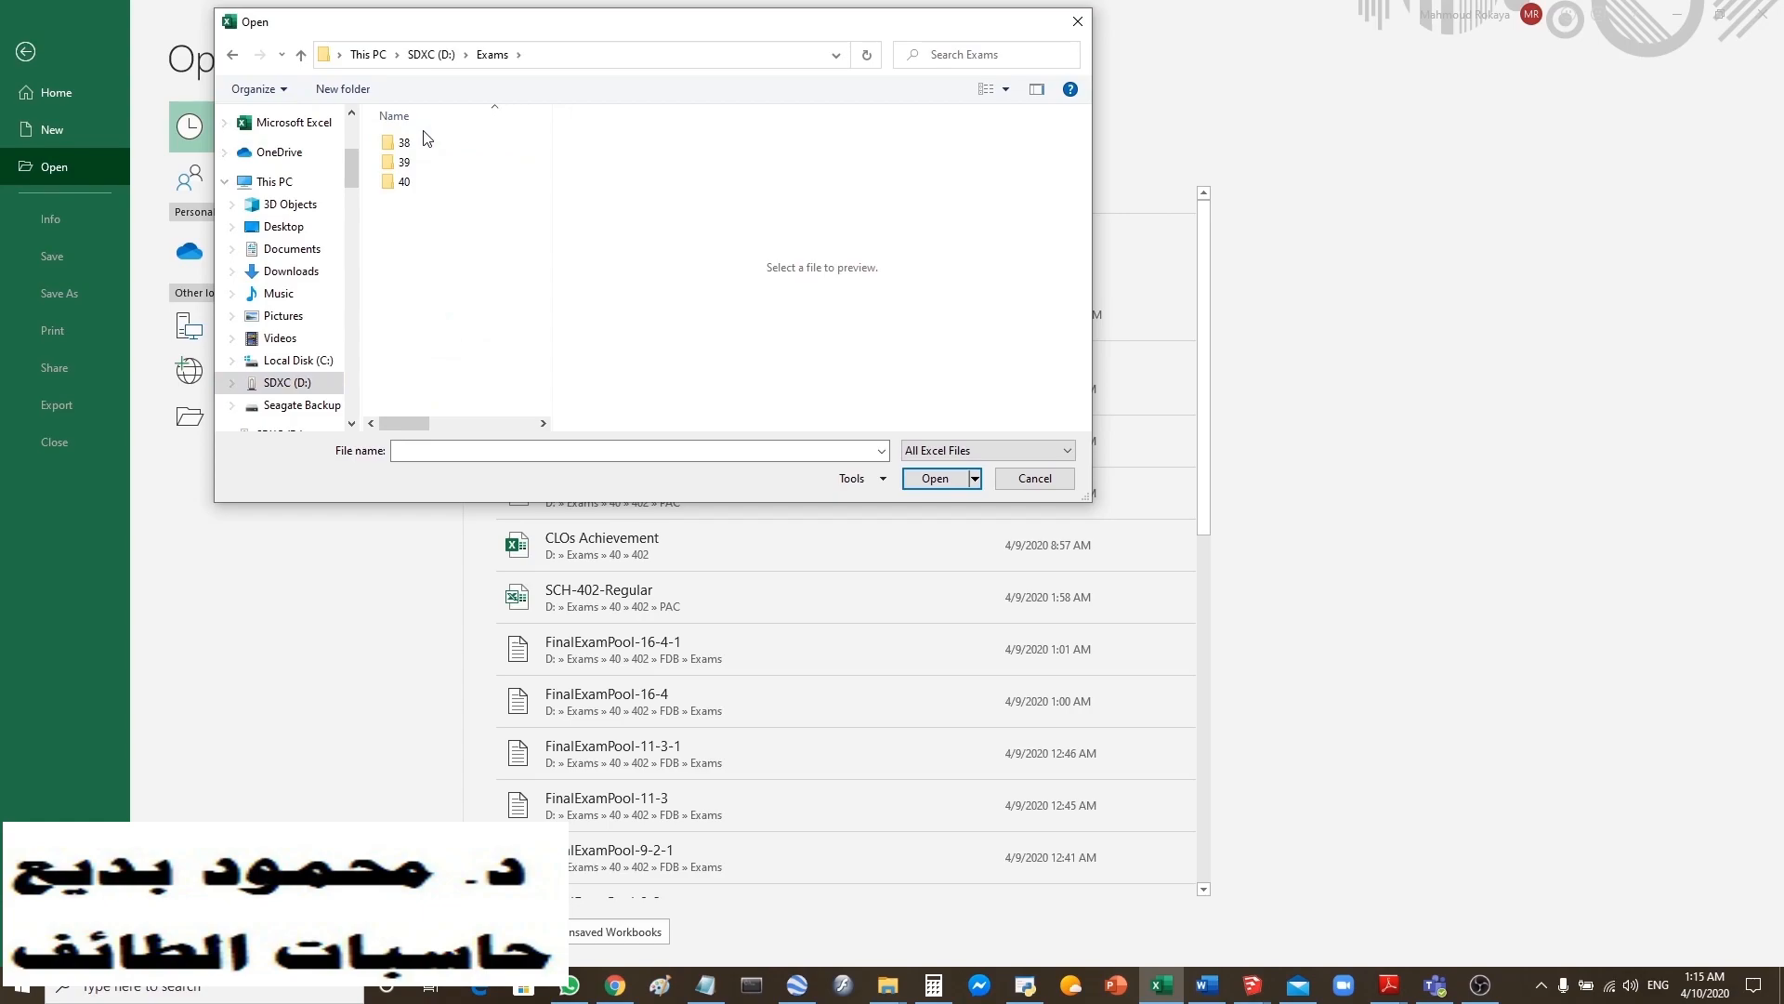
pyautogui.doubleClick(405, 182)
pyautogui.doubleClick(407, 189)
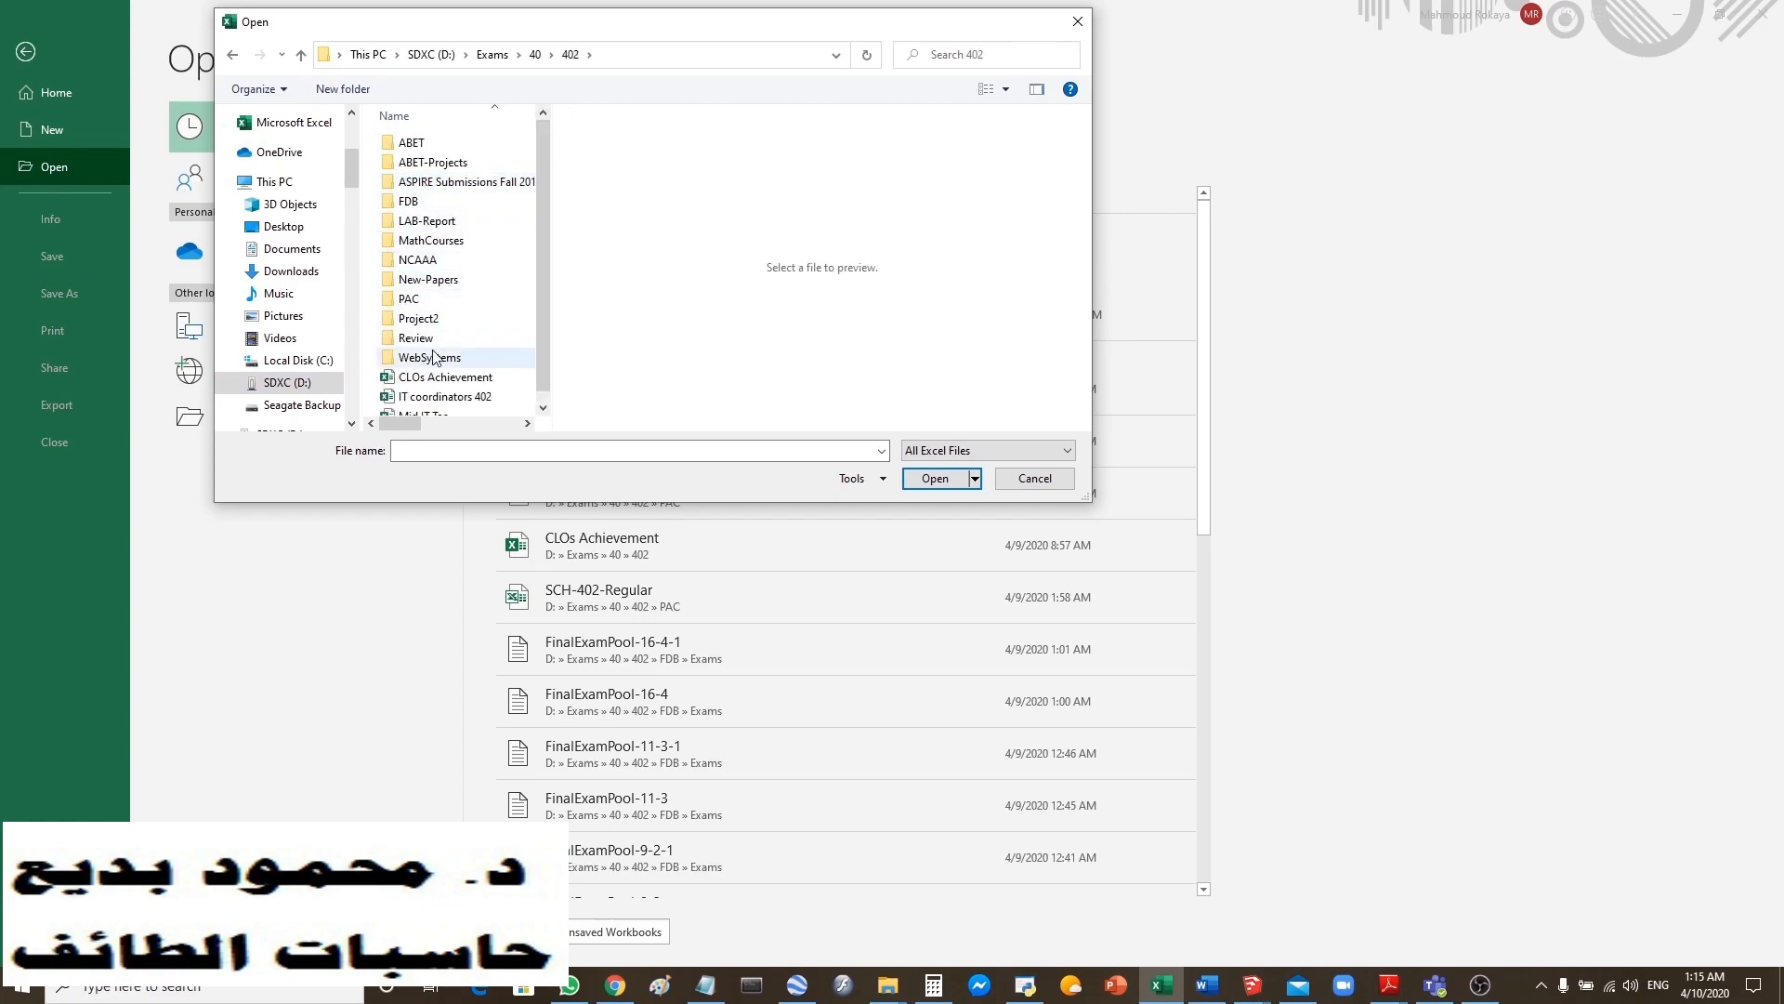
pyautogui.doubleClick(432, 204)
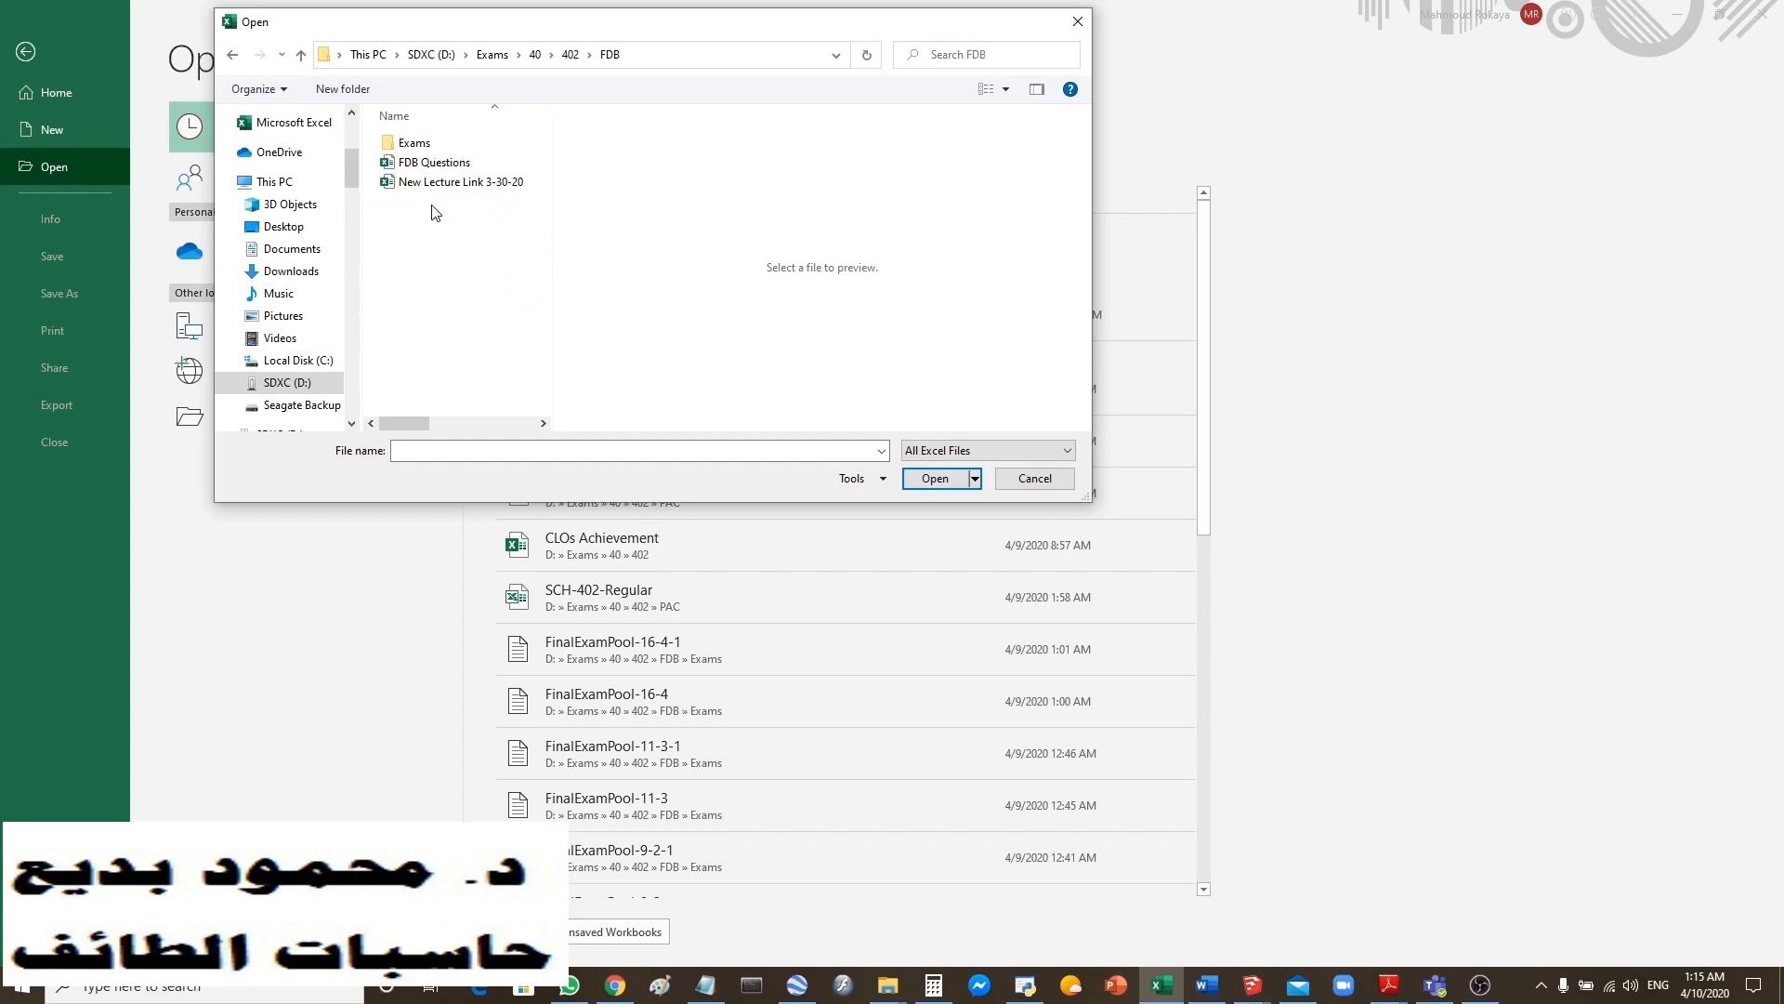
pyautogui.doubleClick(425, 144)
pyautogui.doubleClick(426, 144)
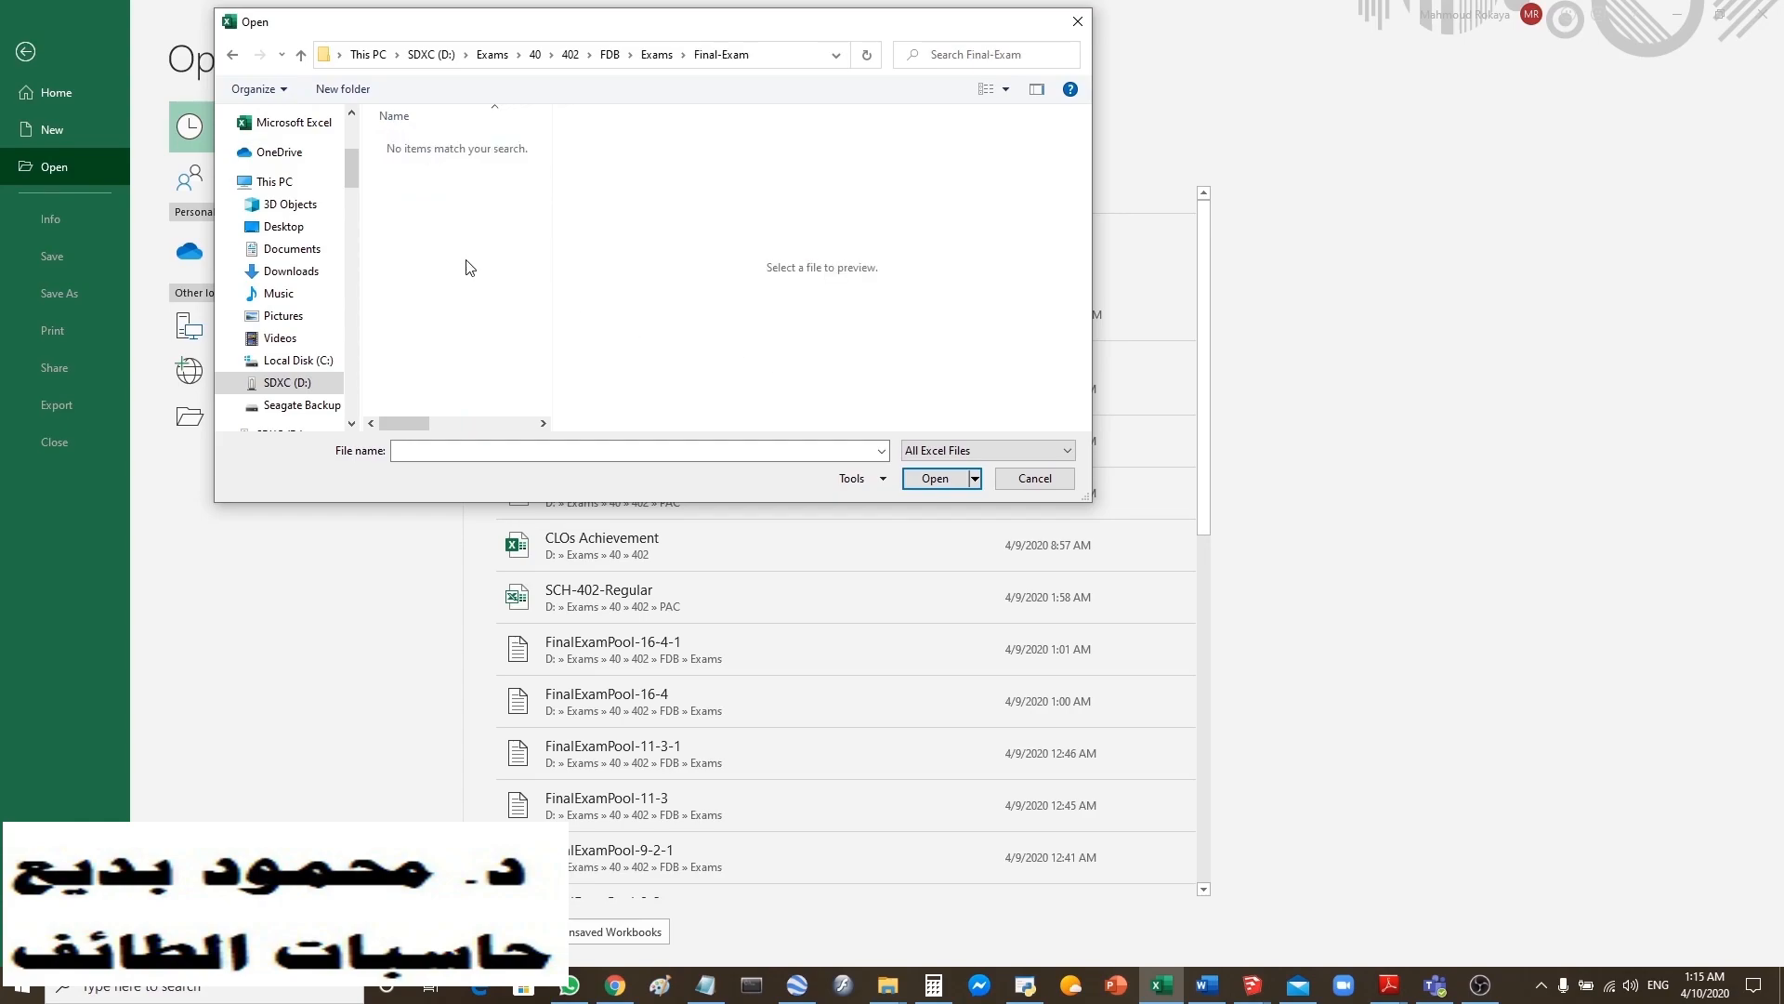
# - Show all file types in the folder and open the text file FinalExamPool-CLO5-CH15
pyautogui.click(1067, 450)
pyautogui.click(940, 469)
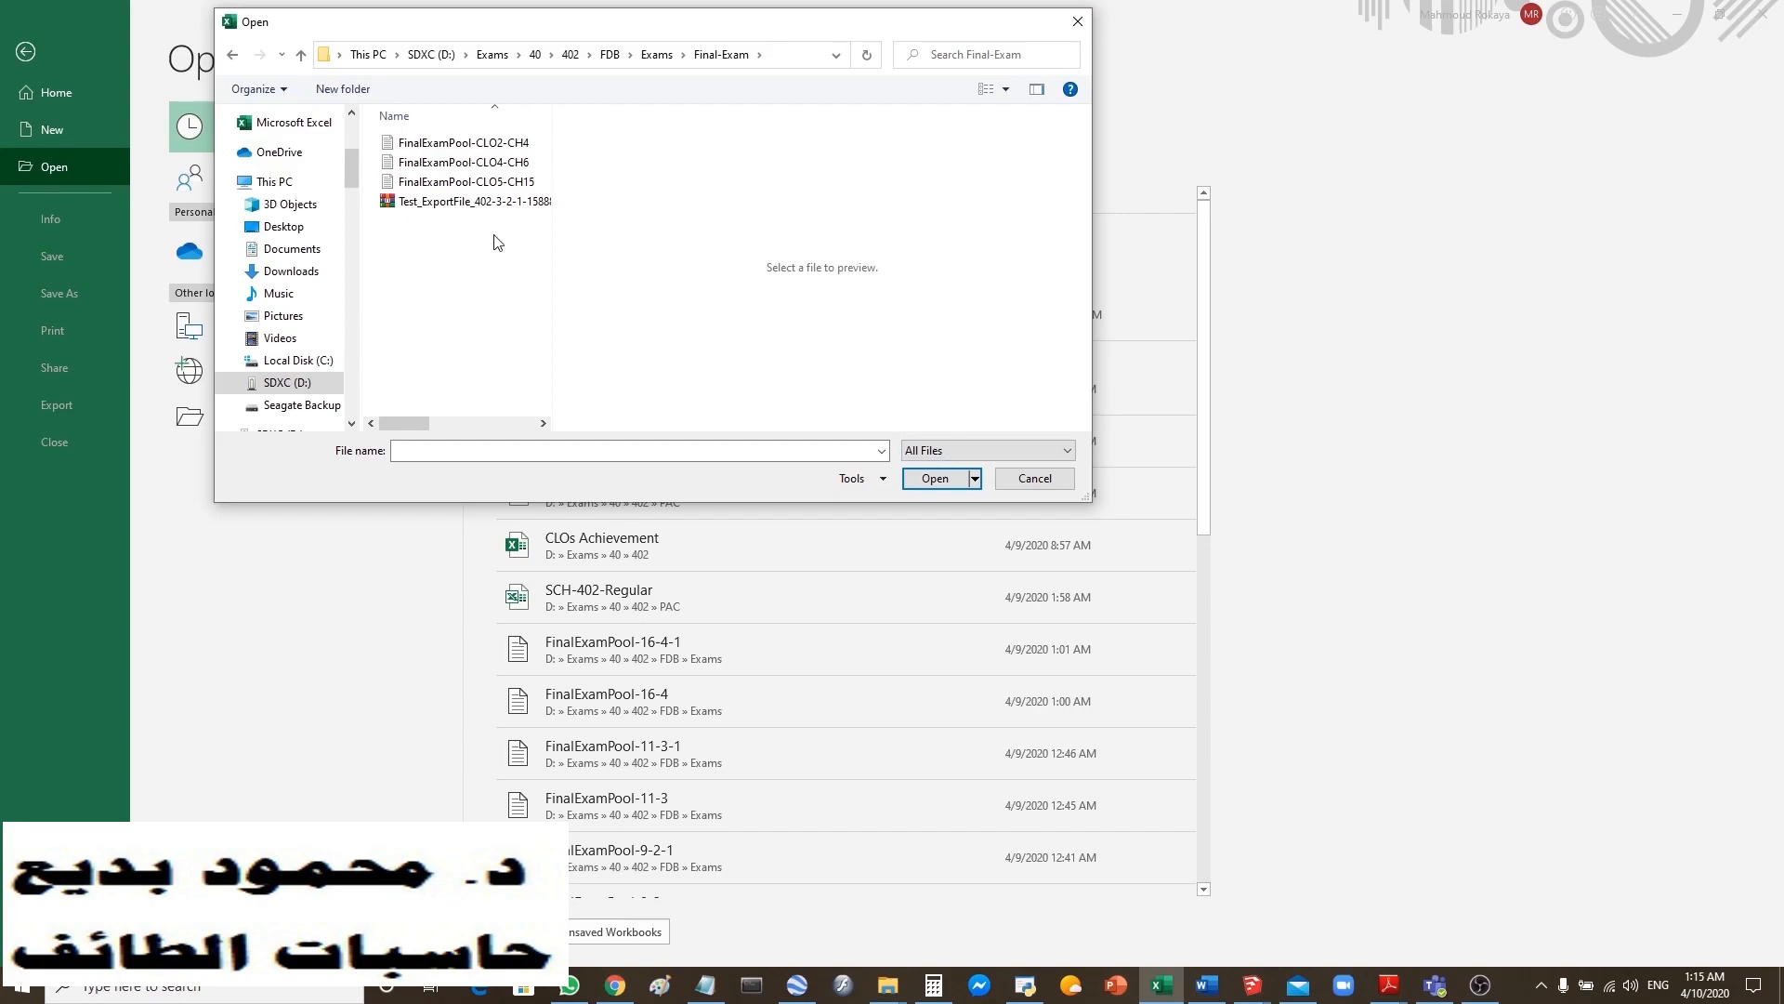
pyautogui.click(469, 184)
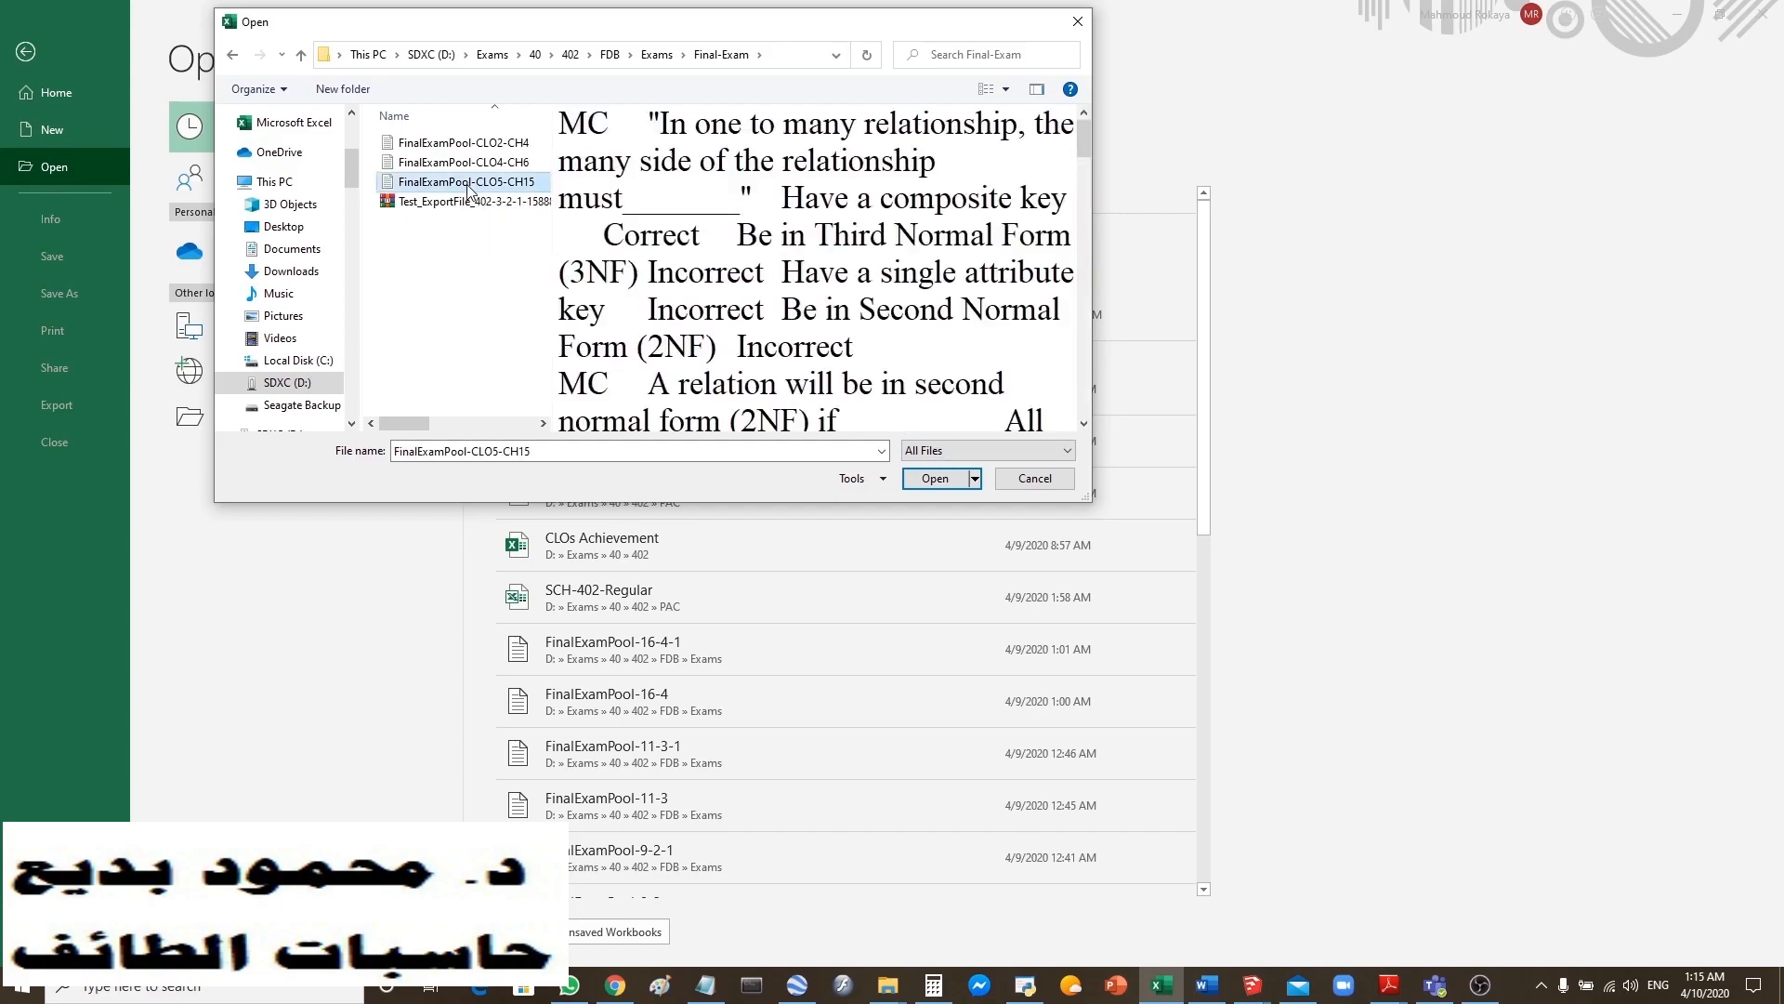
pyautogui.click(937, 478)
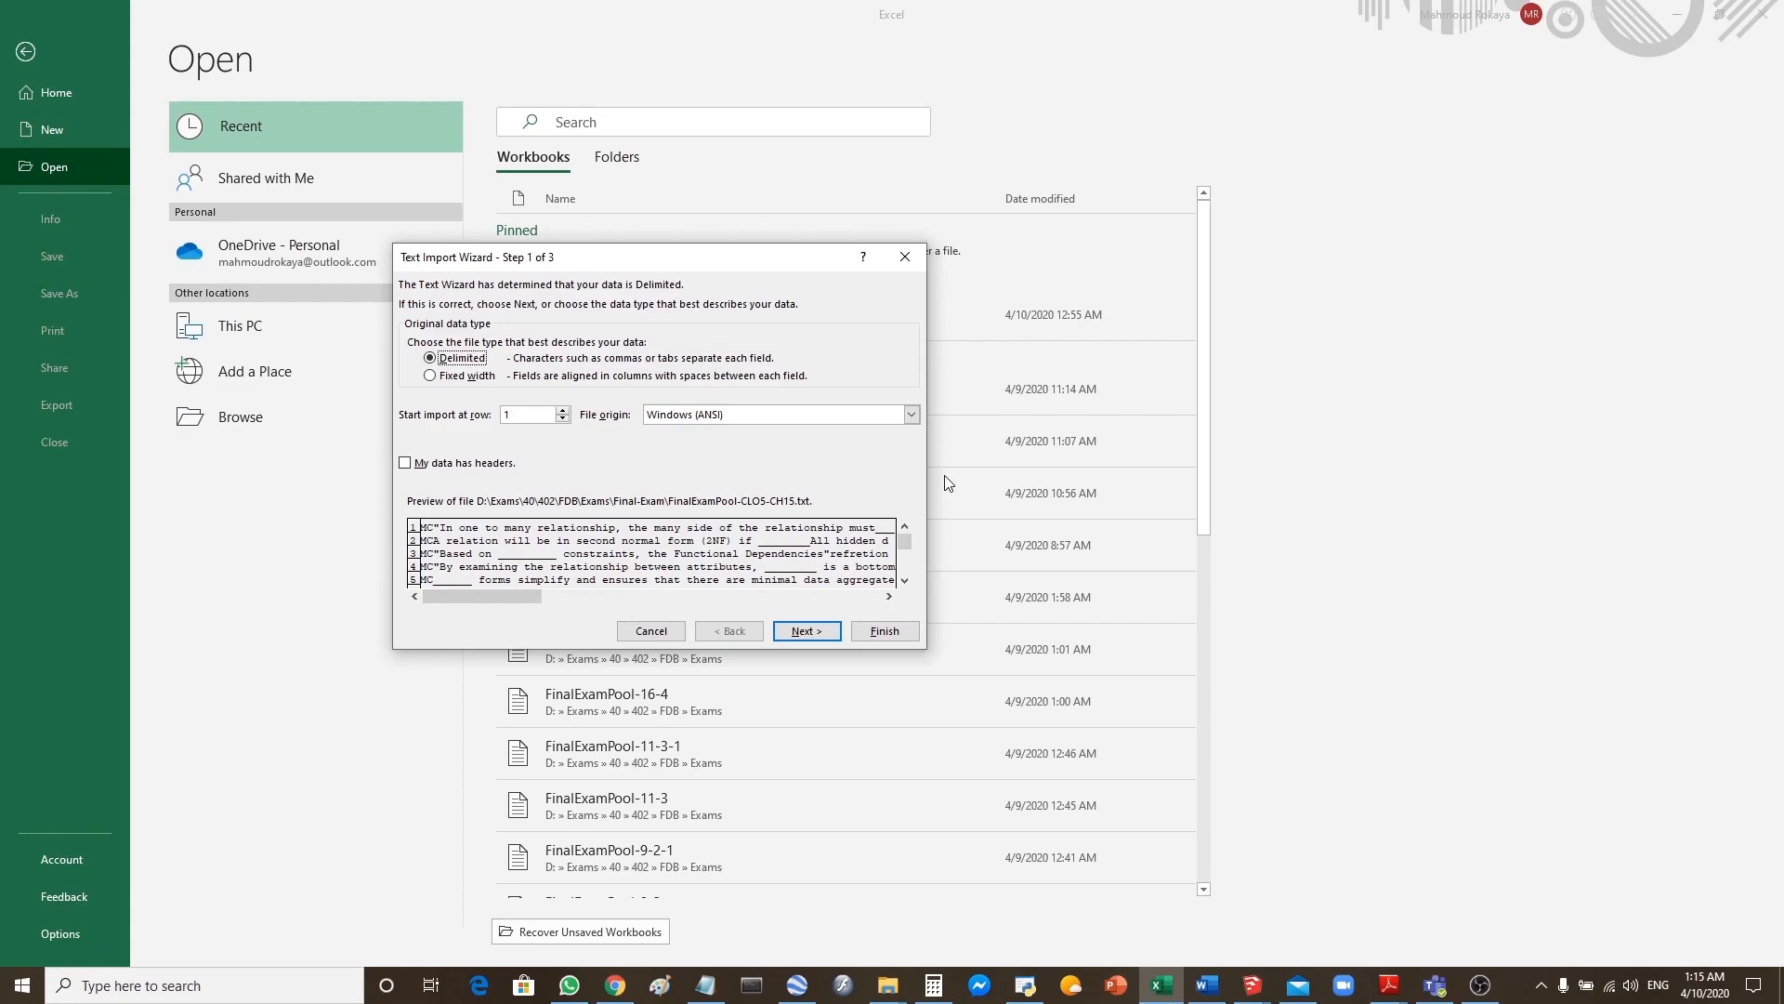
# - Import the text file as delimited data with Tab as the delimiter and the General column format
pyautogui.click(807, 632)
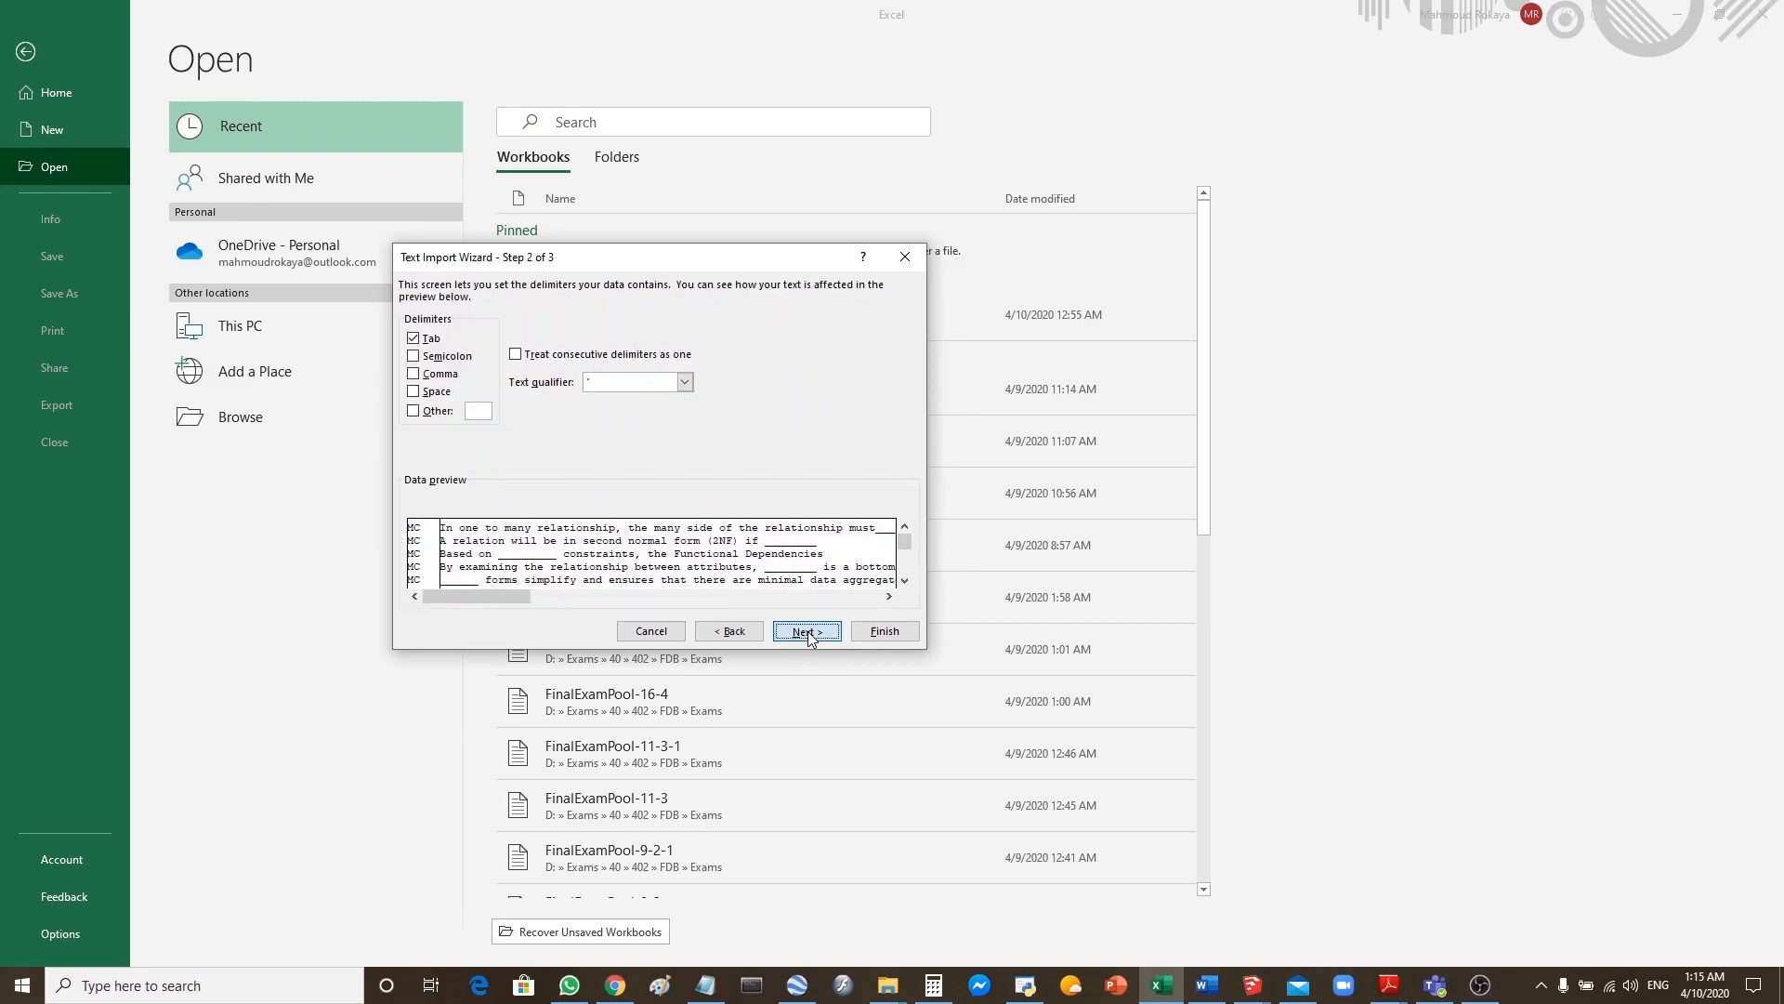
pyautogui.click(806, 632)
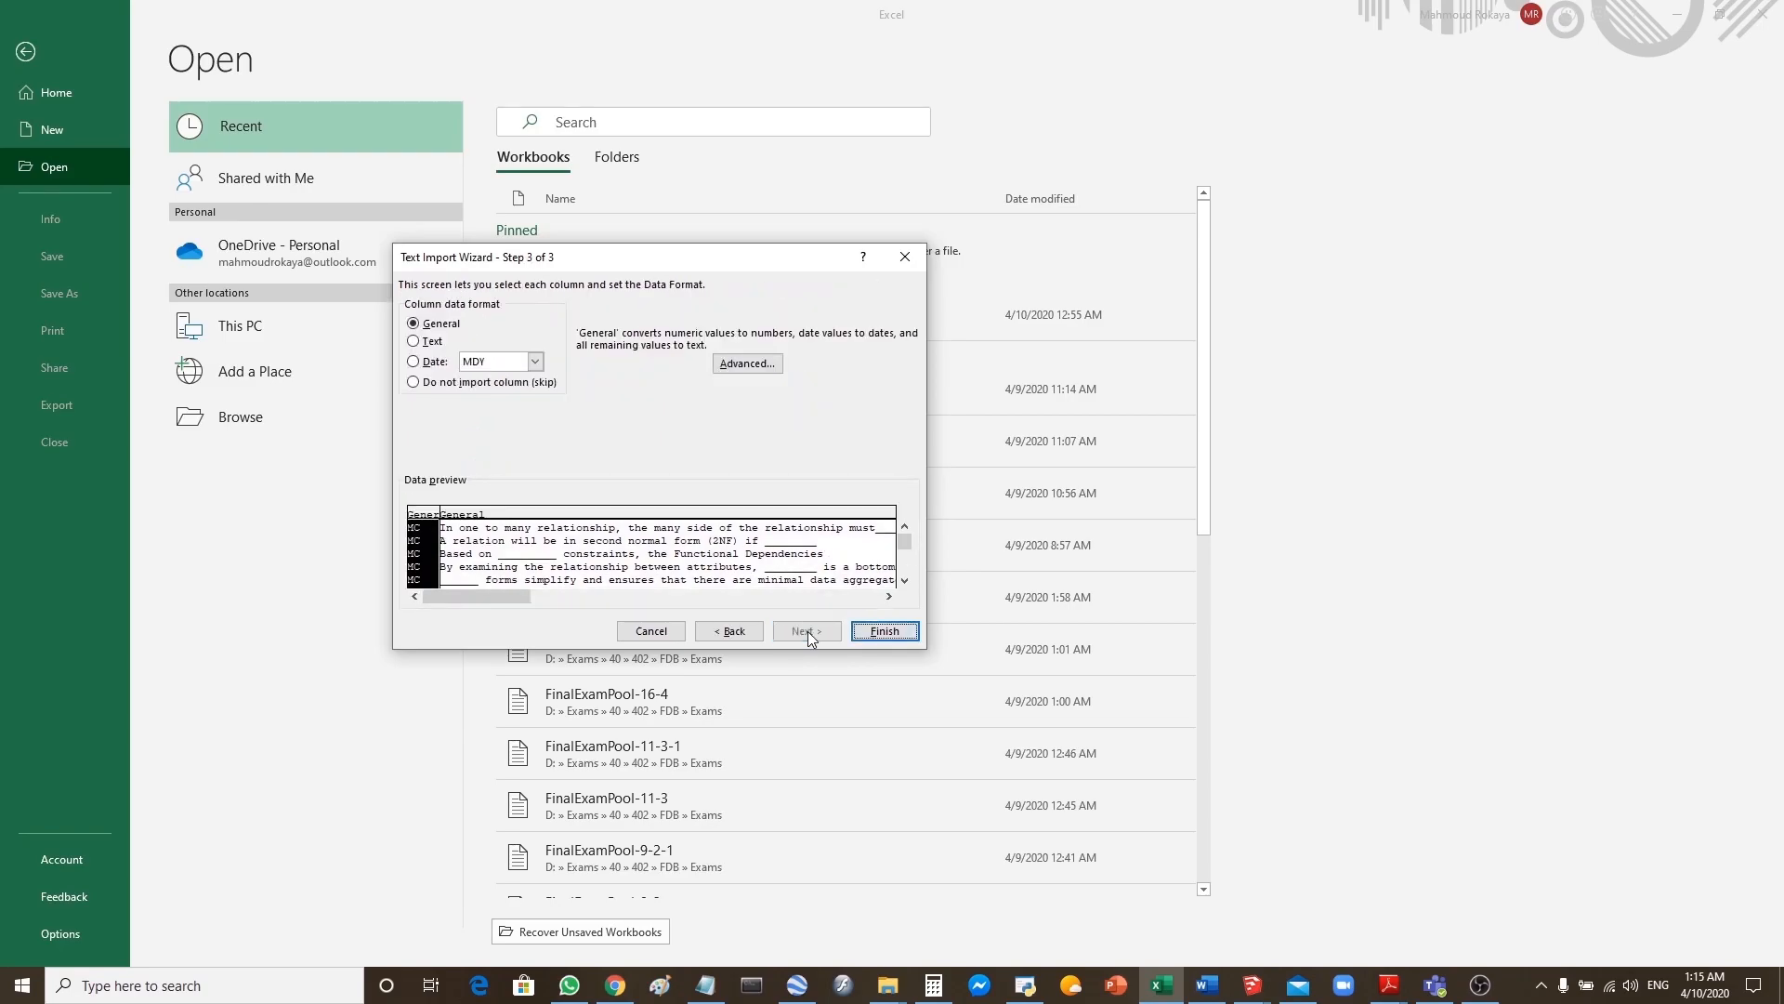
pyautogui.click(884, 630)
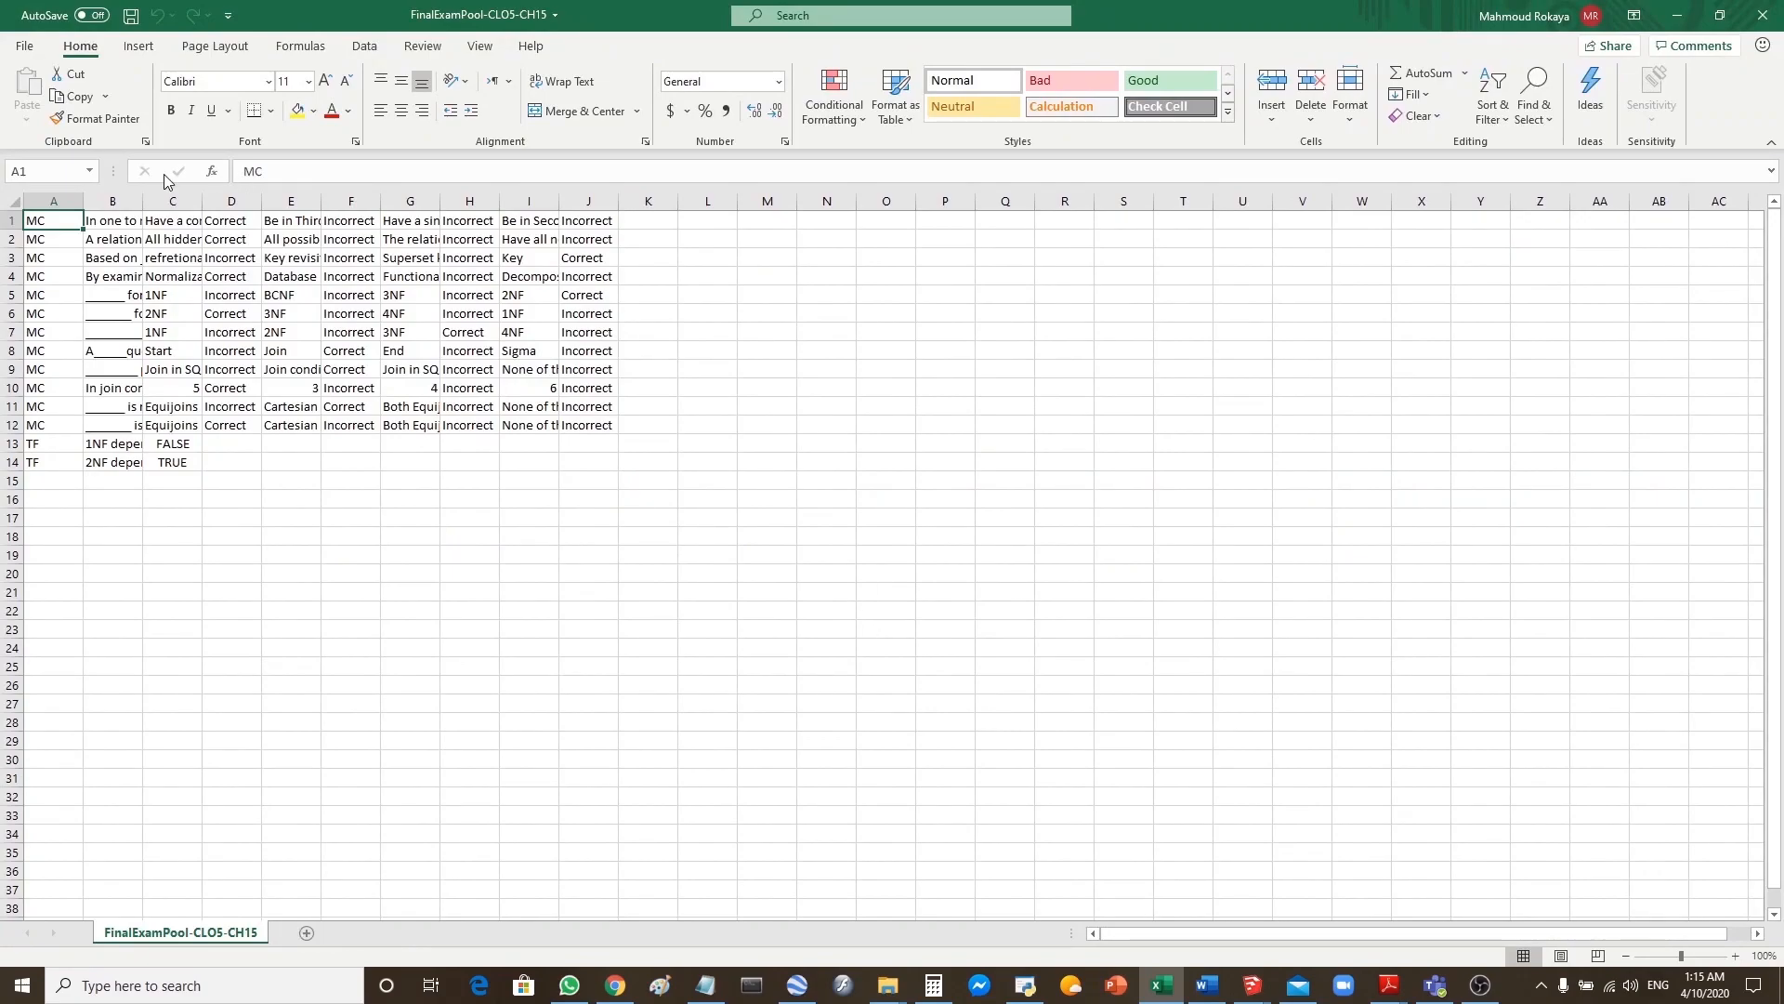
# - Widen columns B, C, E and F so the question texts and answer options can be read
pyautogui.moveTo(142, 204); pyautogui.dragTo(397, 204)
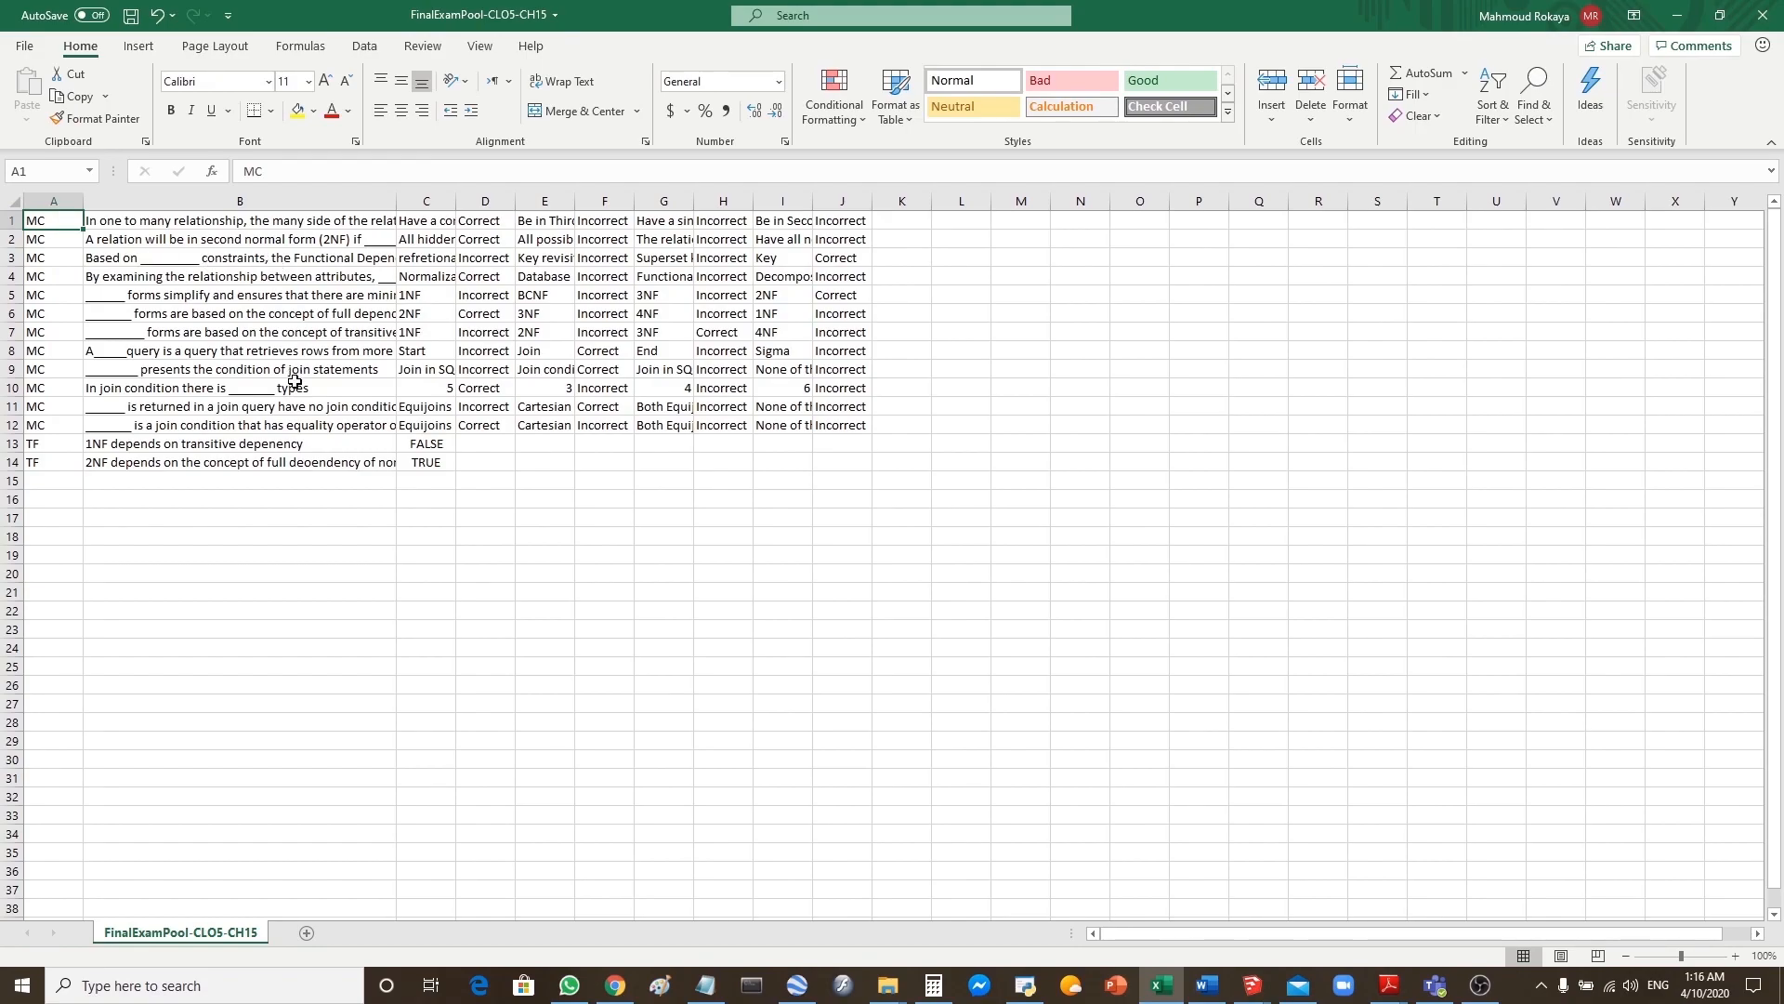
pyautogui.moveTo(452, 195); pyautogui.dragTo(564, 195)
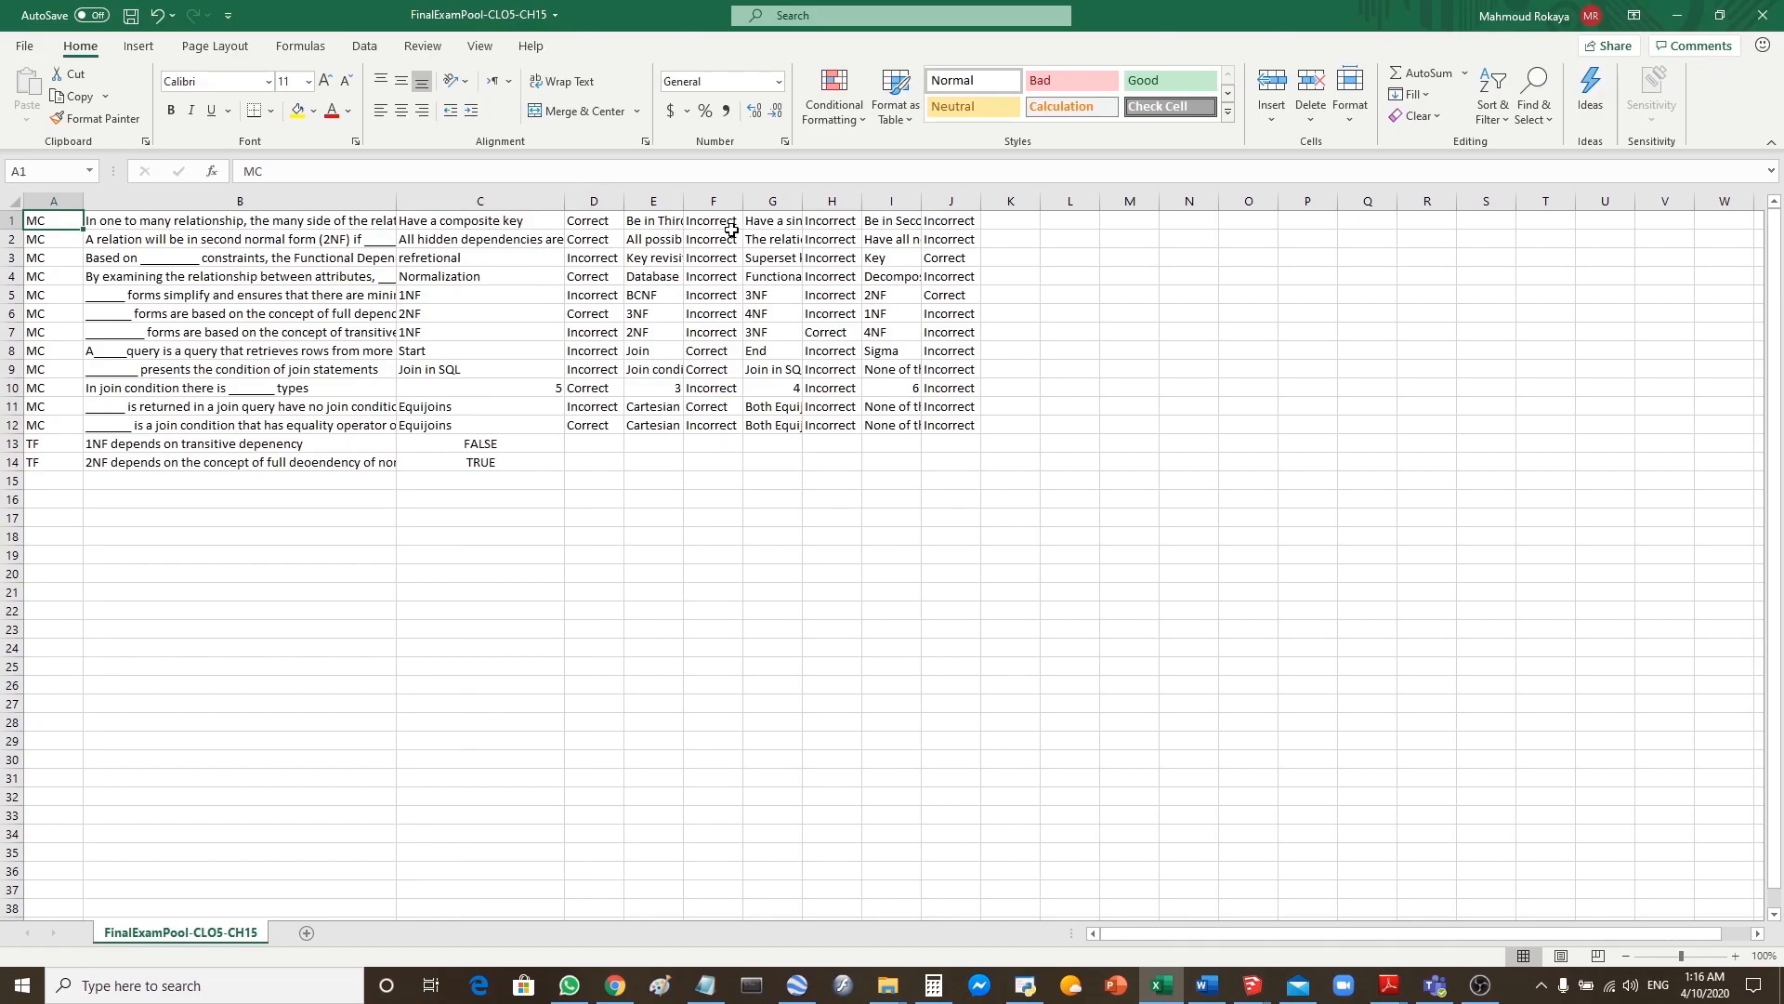
pyautogui.moveTo(688, 201); pyautogui.dragTo(963, 201)
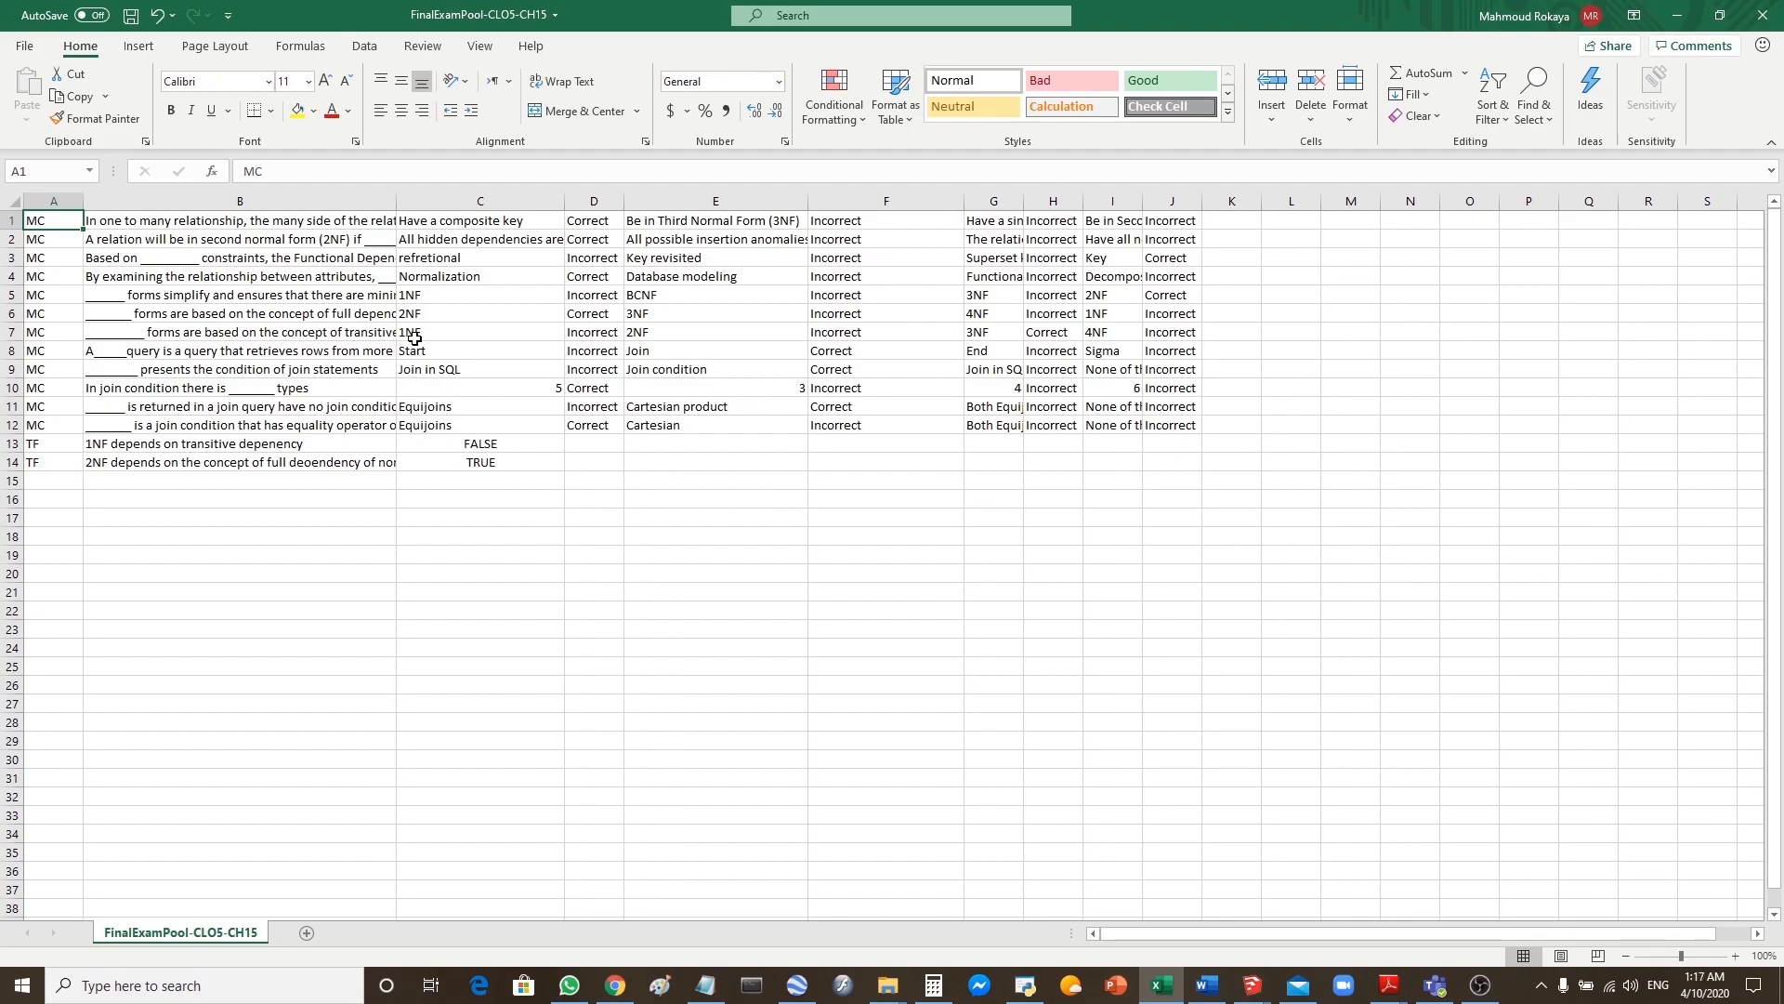
pyautogui.moveTo(406, 201); pyautogui.dragTo(538, 204)
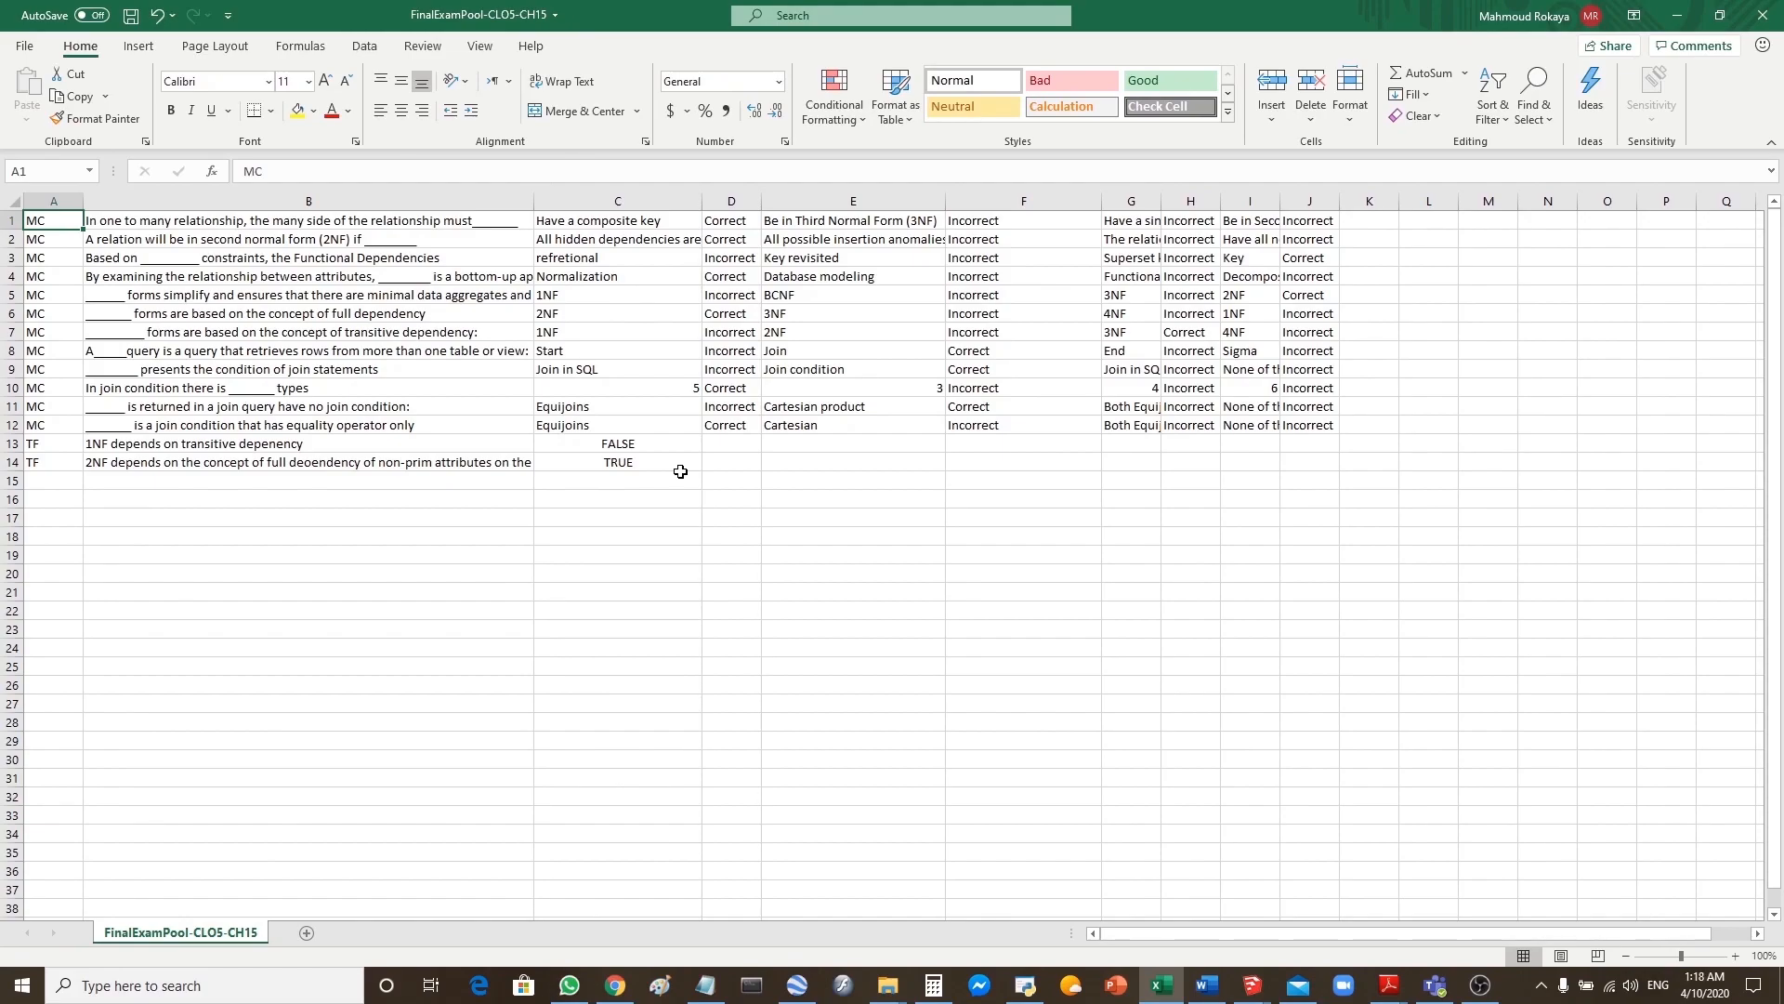
# - Save the sheet as Unicode Text under the name FinalExamPool-CLO5-CH15, replacing the existing file, and close the workbook
pyautogui.click(28, 47)
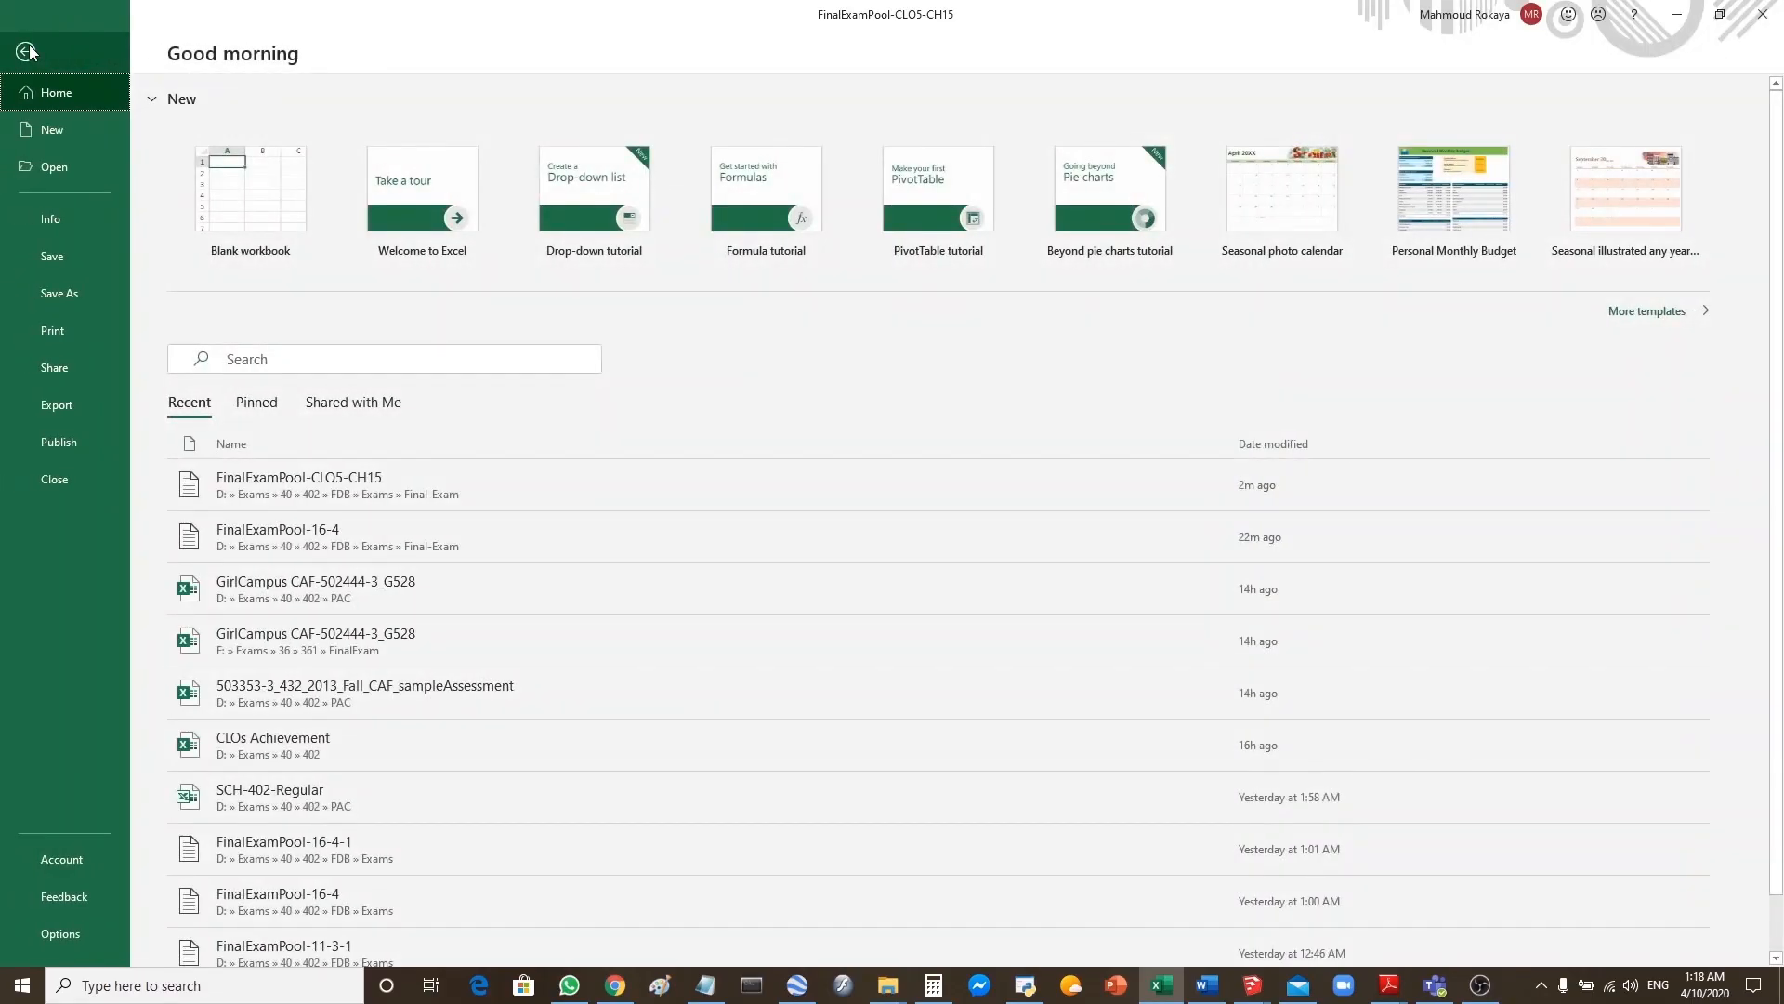
pyautogui.click(71, 296)
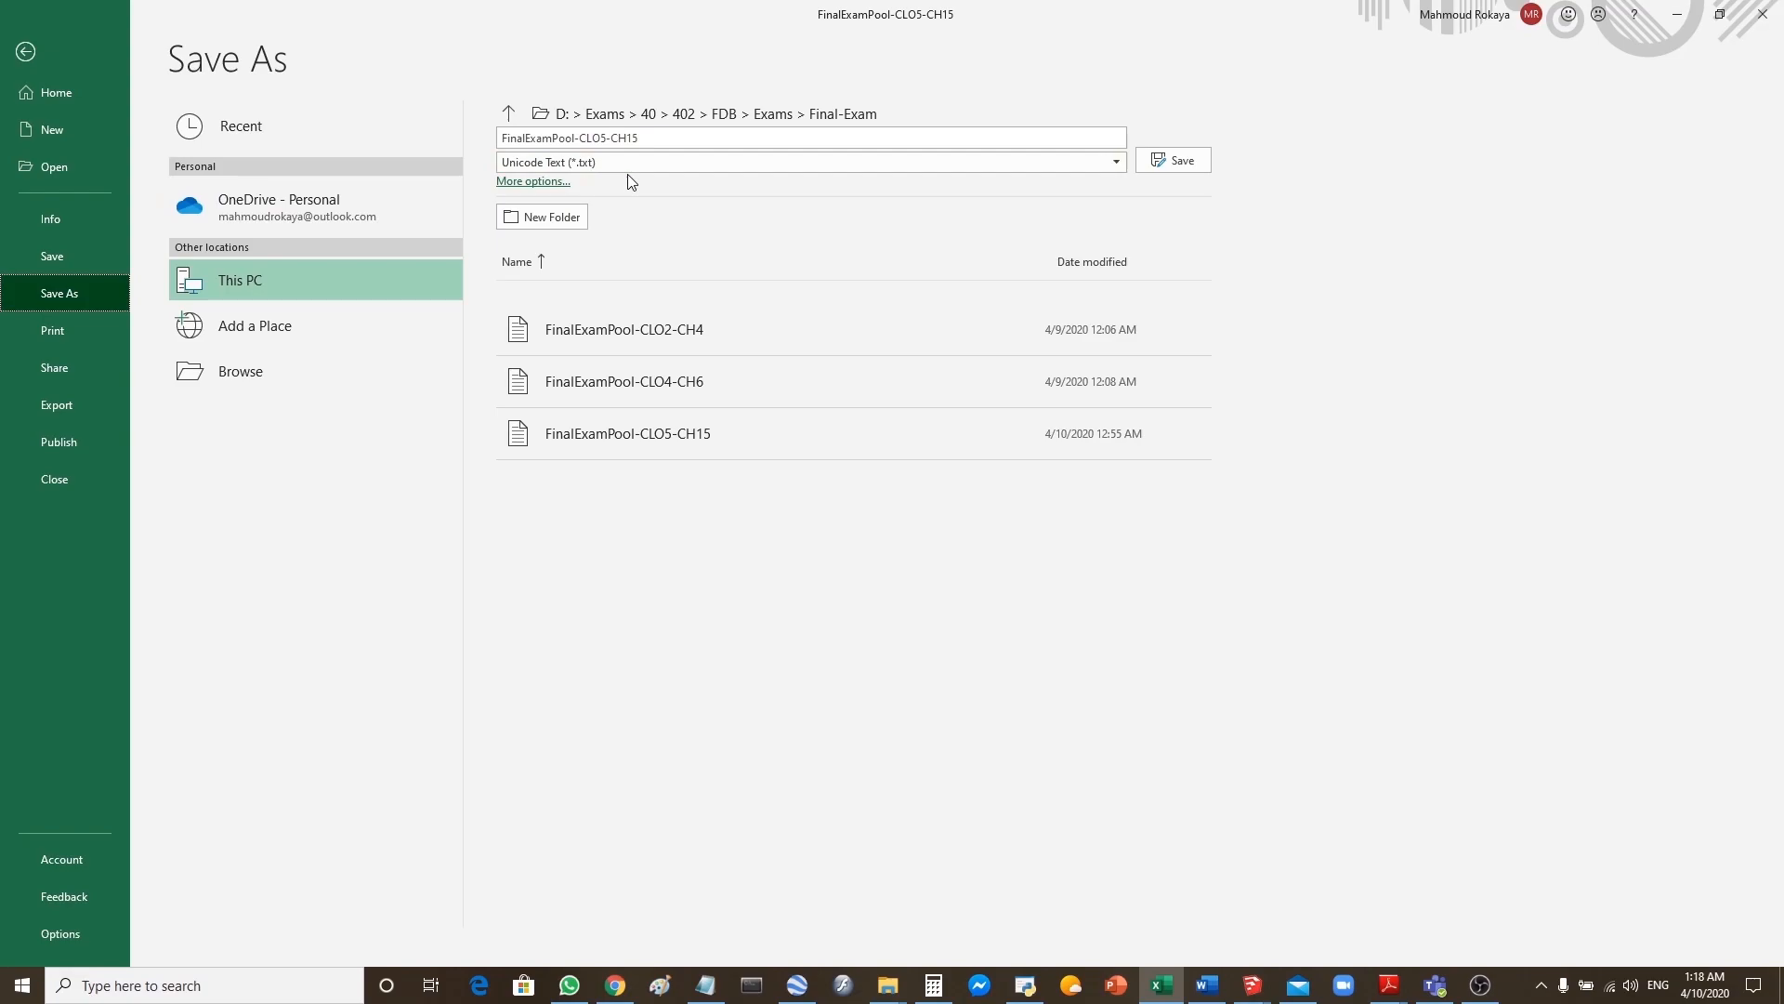
pyautogui.click(1119, 162)
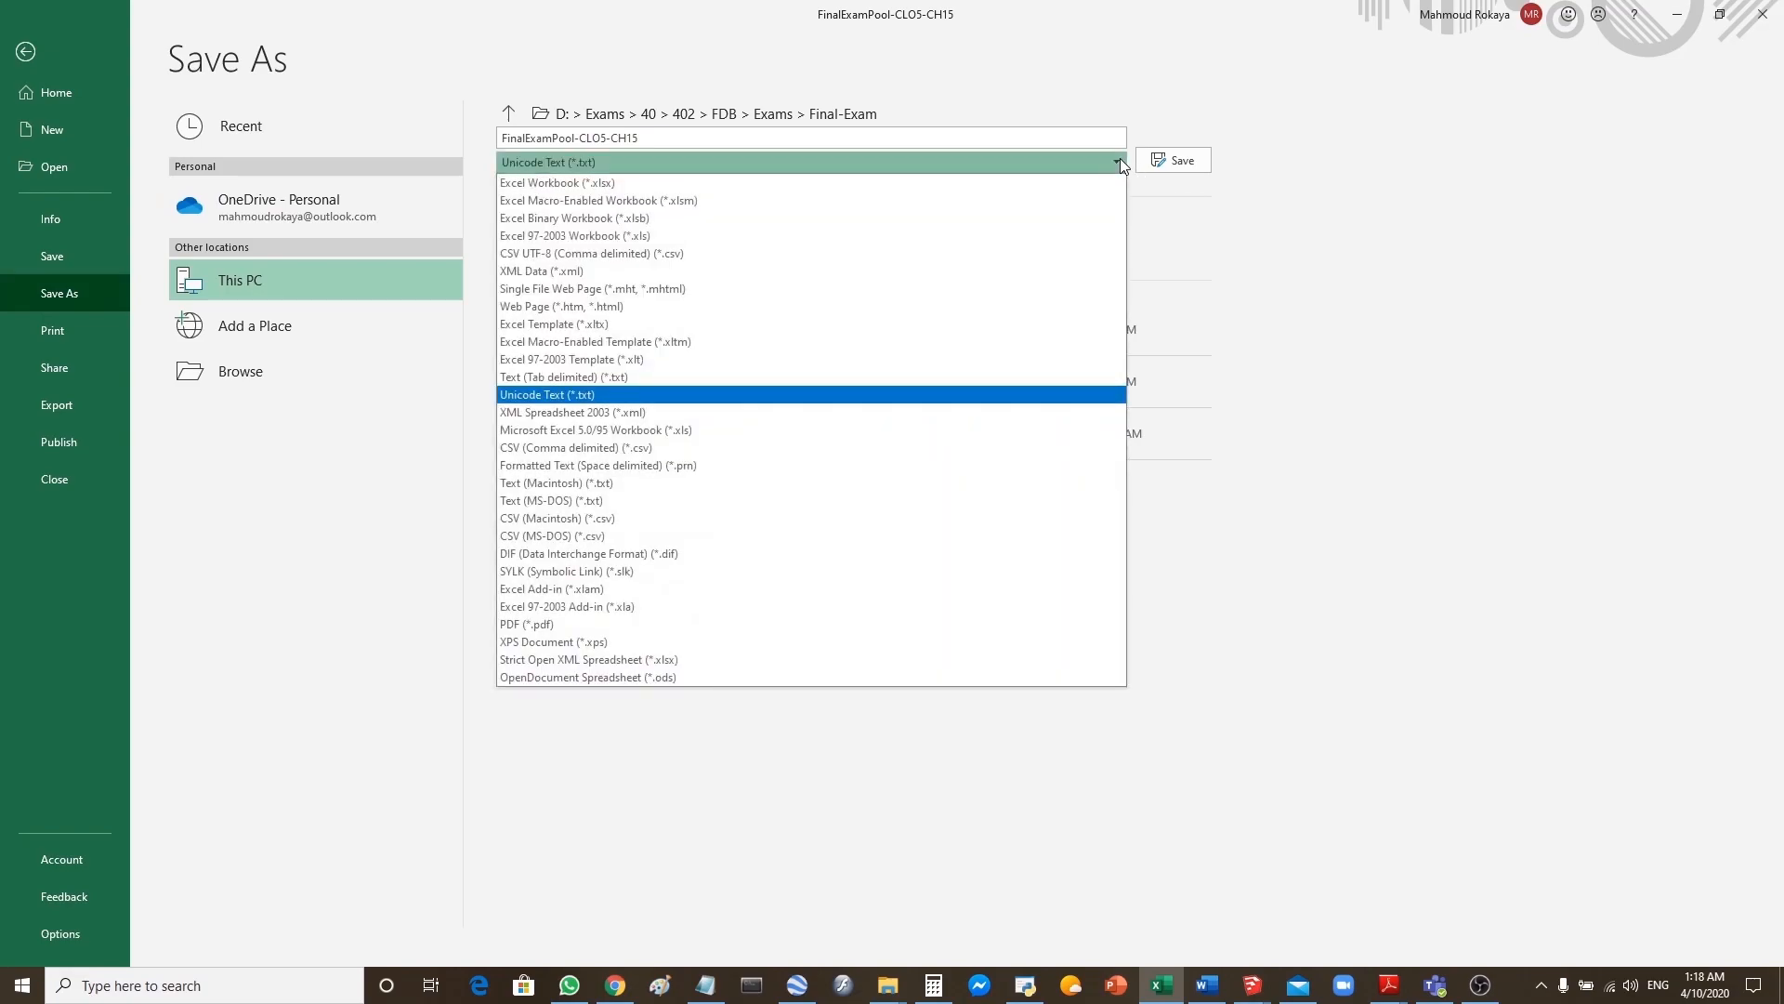
pyautogui.click(630, 399)
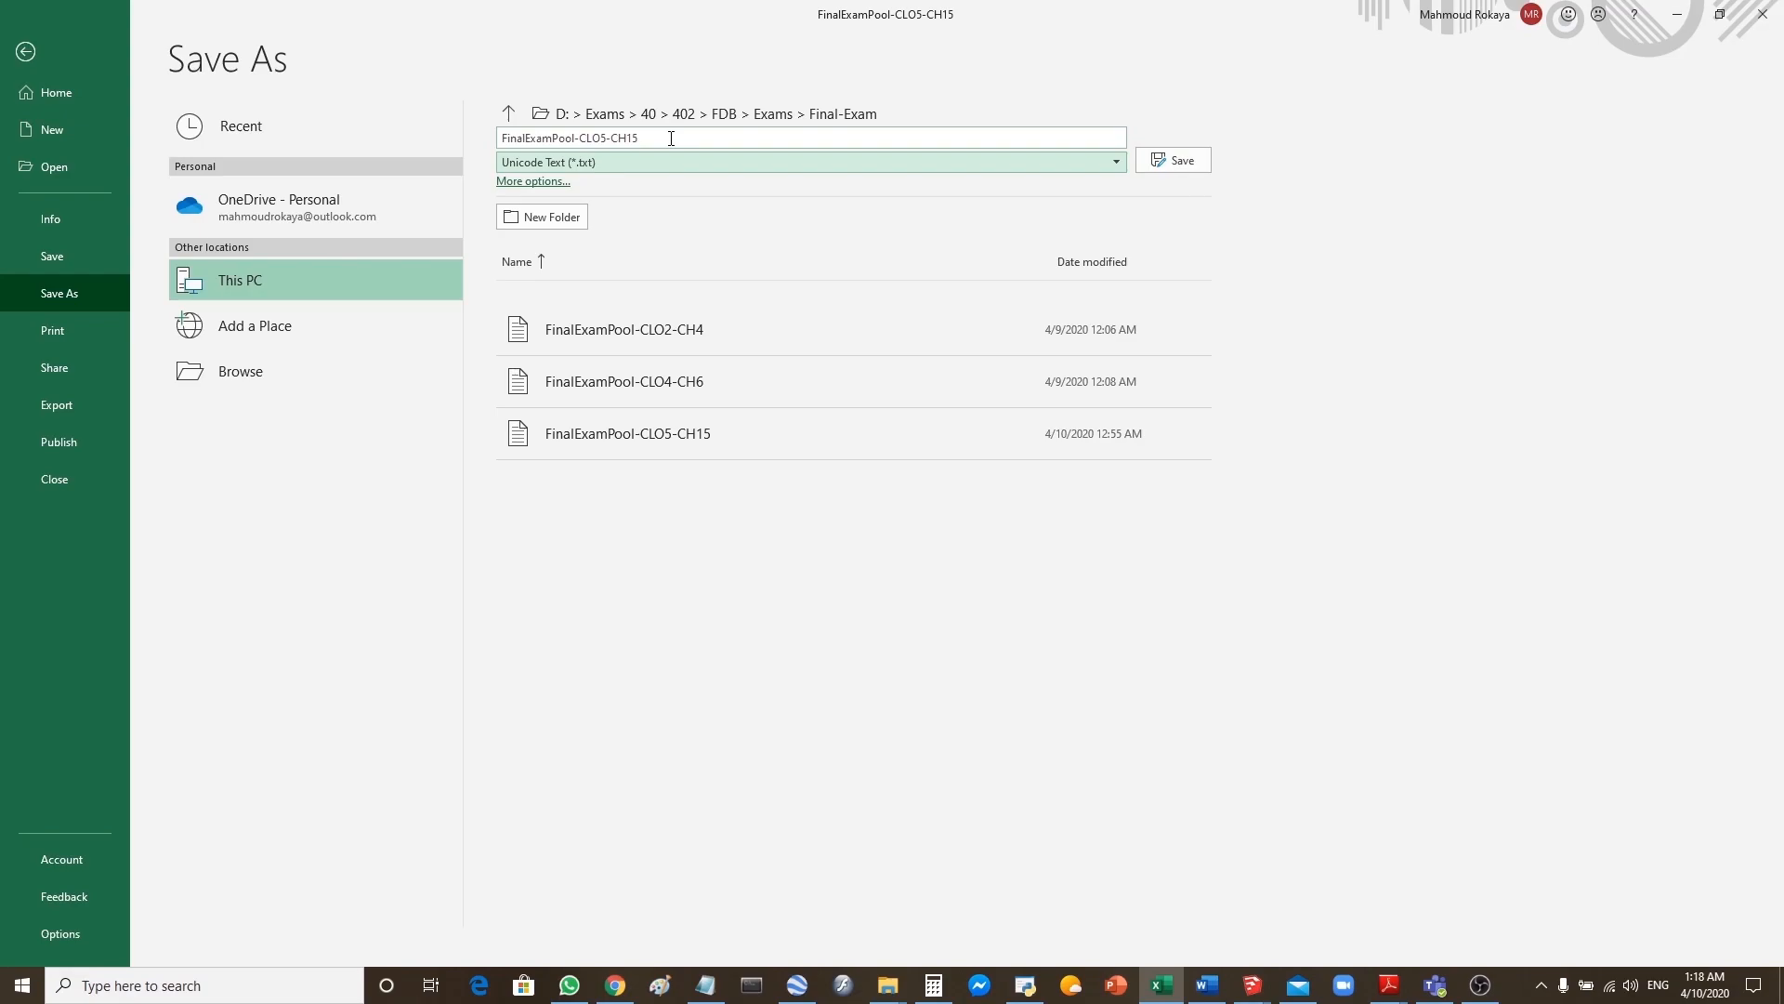
pyautogui.click(1192, 162)
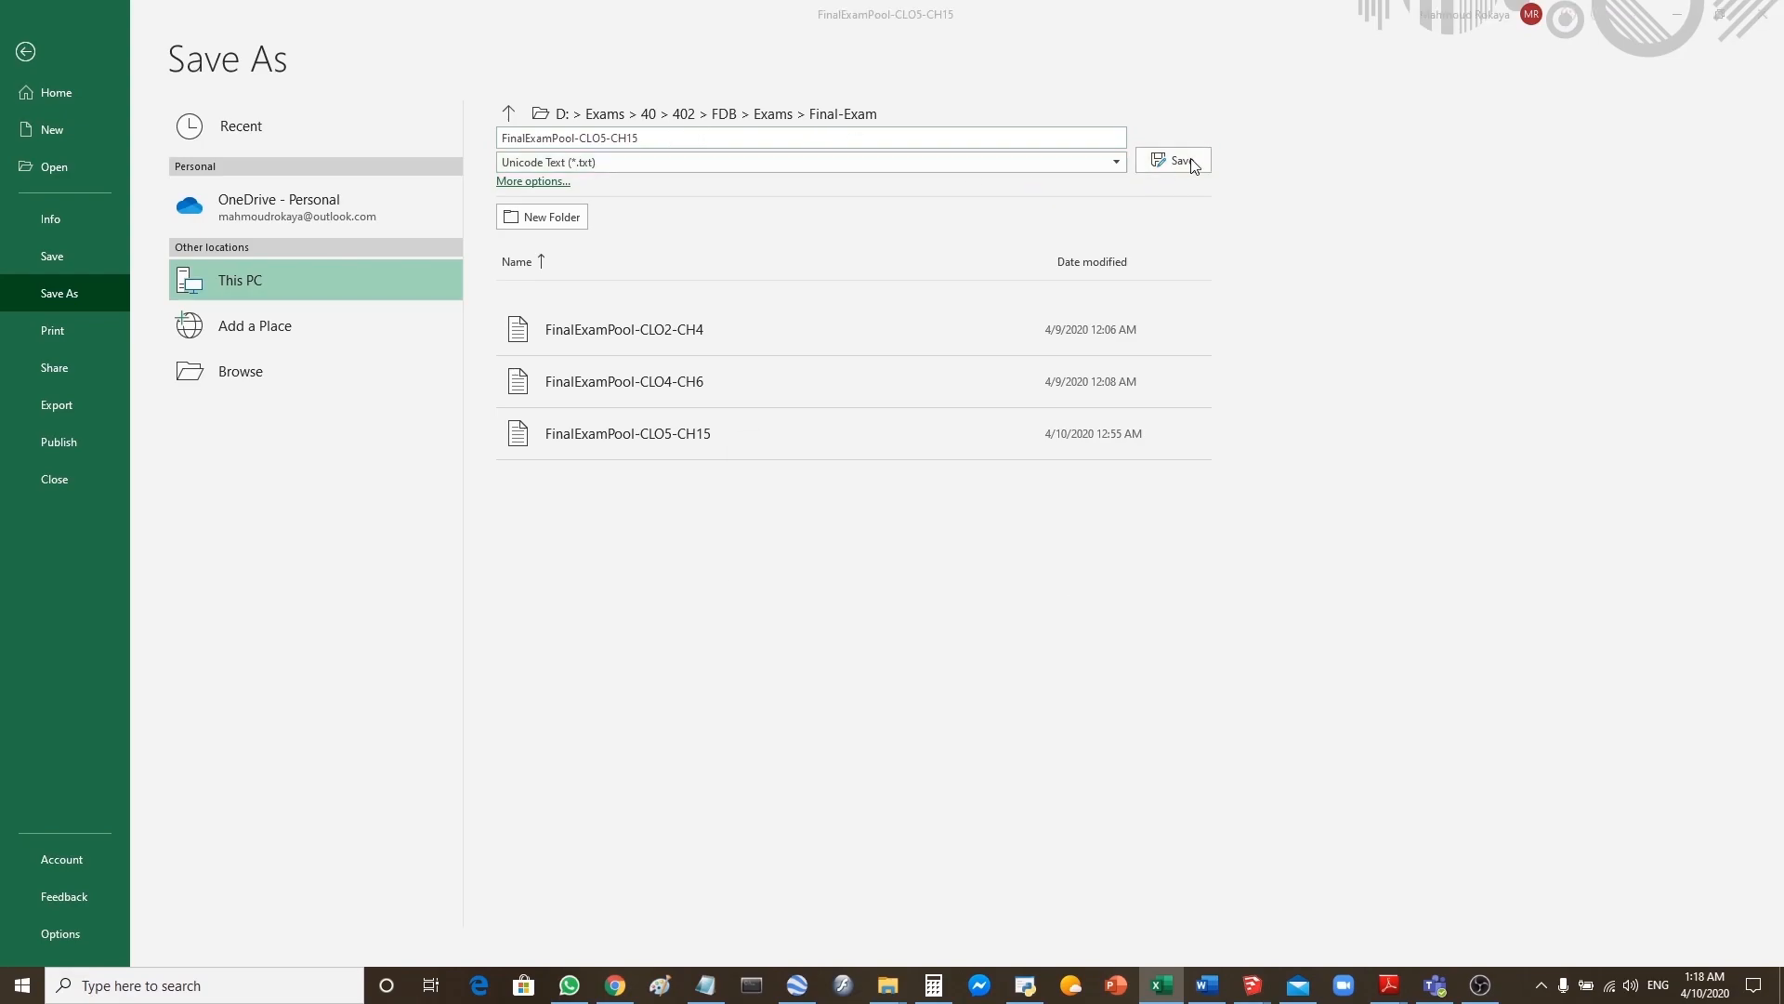
pyautogui.click(932, 558)
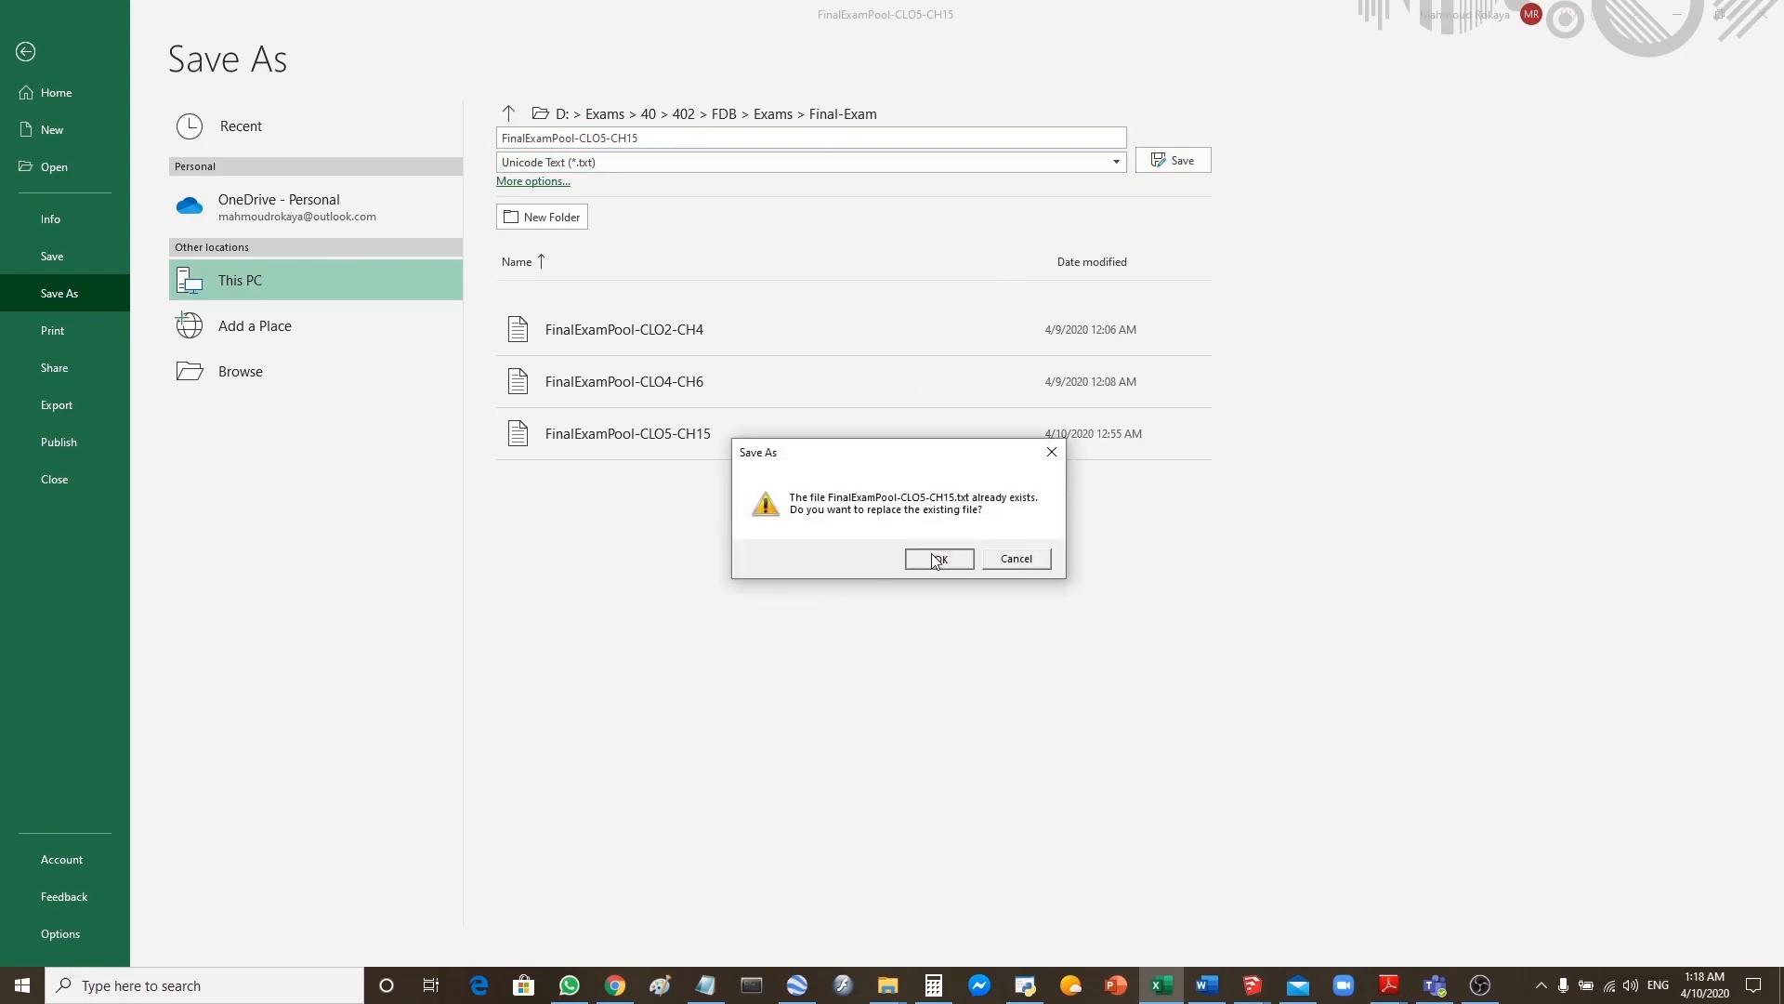
pyautogui.click(1763, 16)
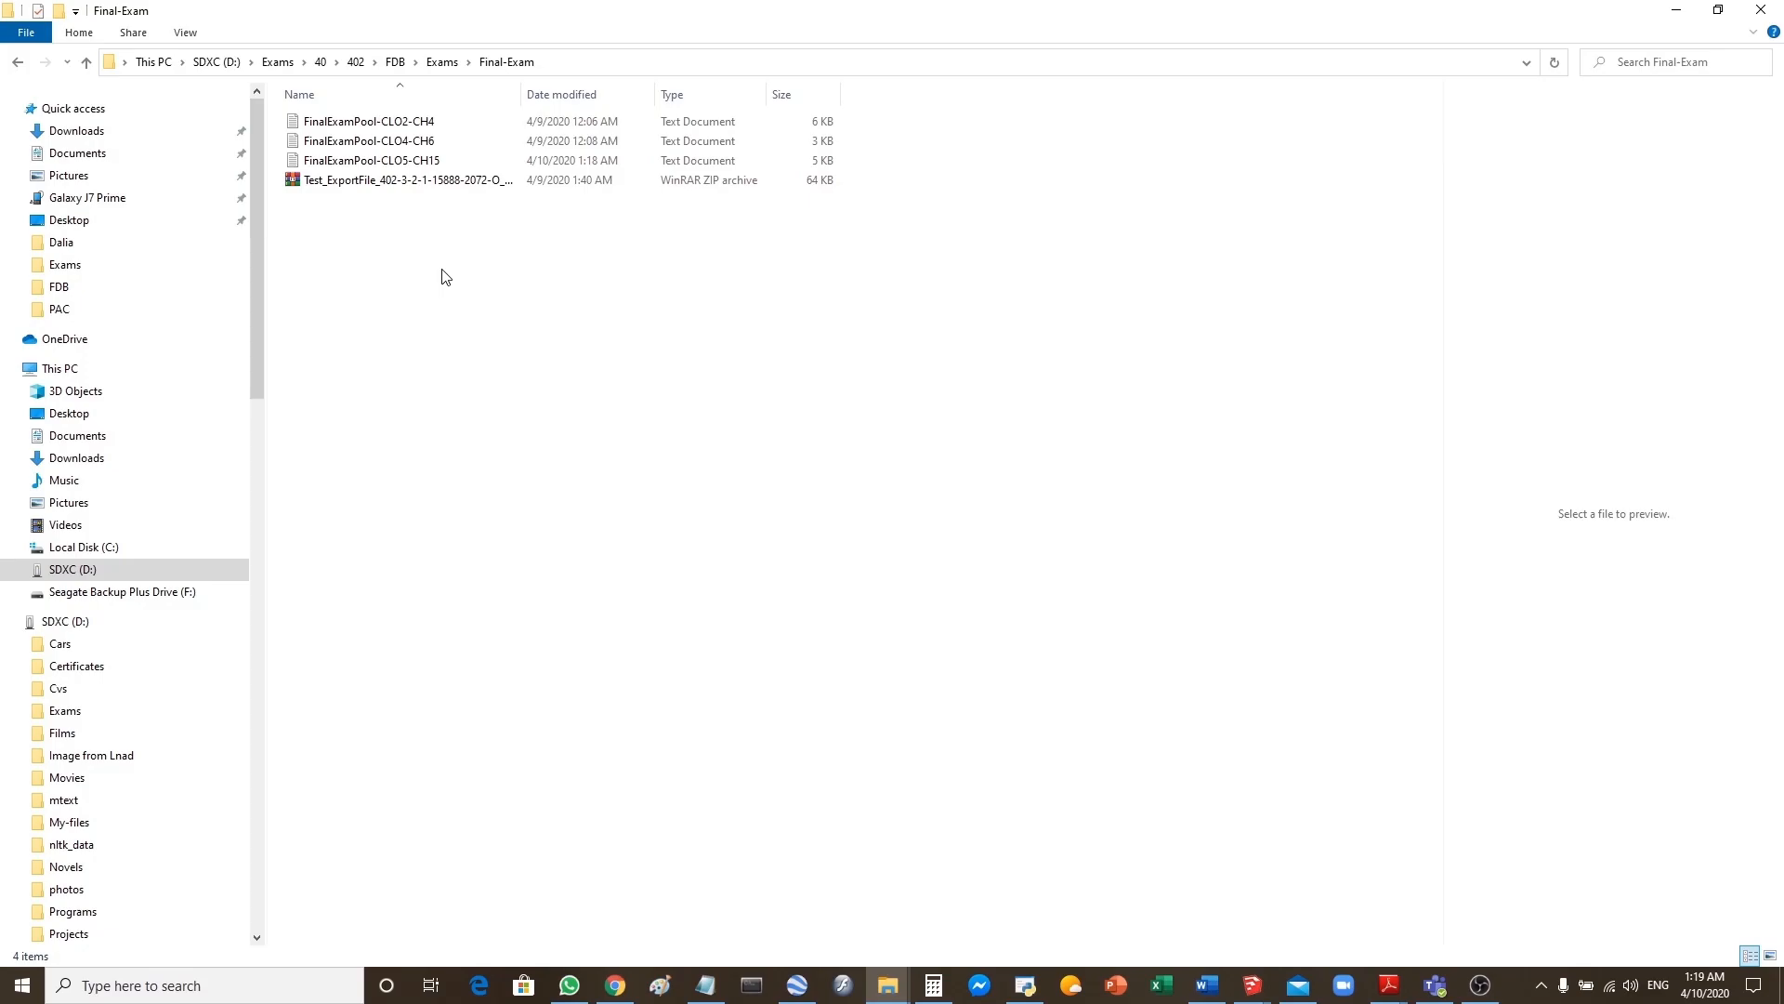
# - Switch to the Blackboard Learn portal in Chrome, set its language to English (United States) and sign in
pyautogui.click(615, 985)
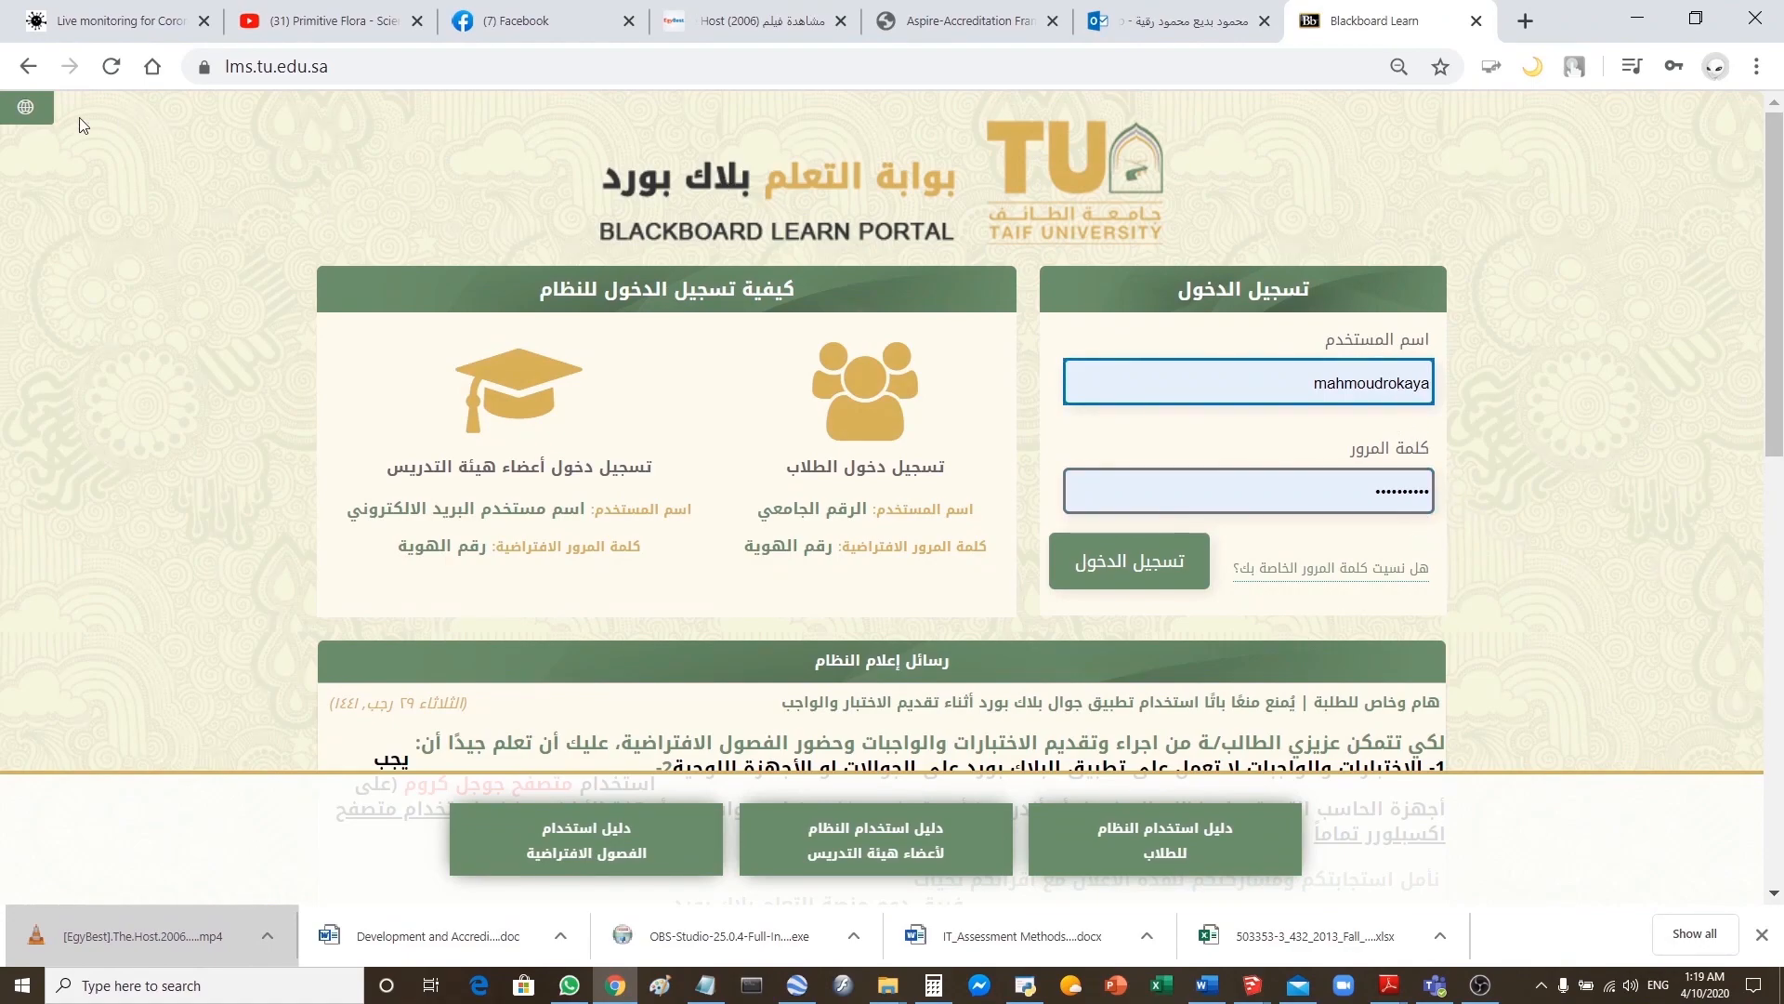
pyautogui.click(28, 109)
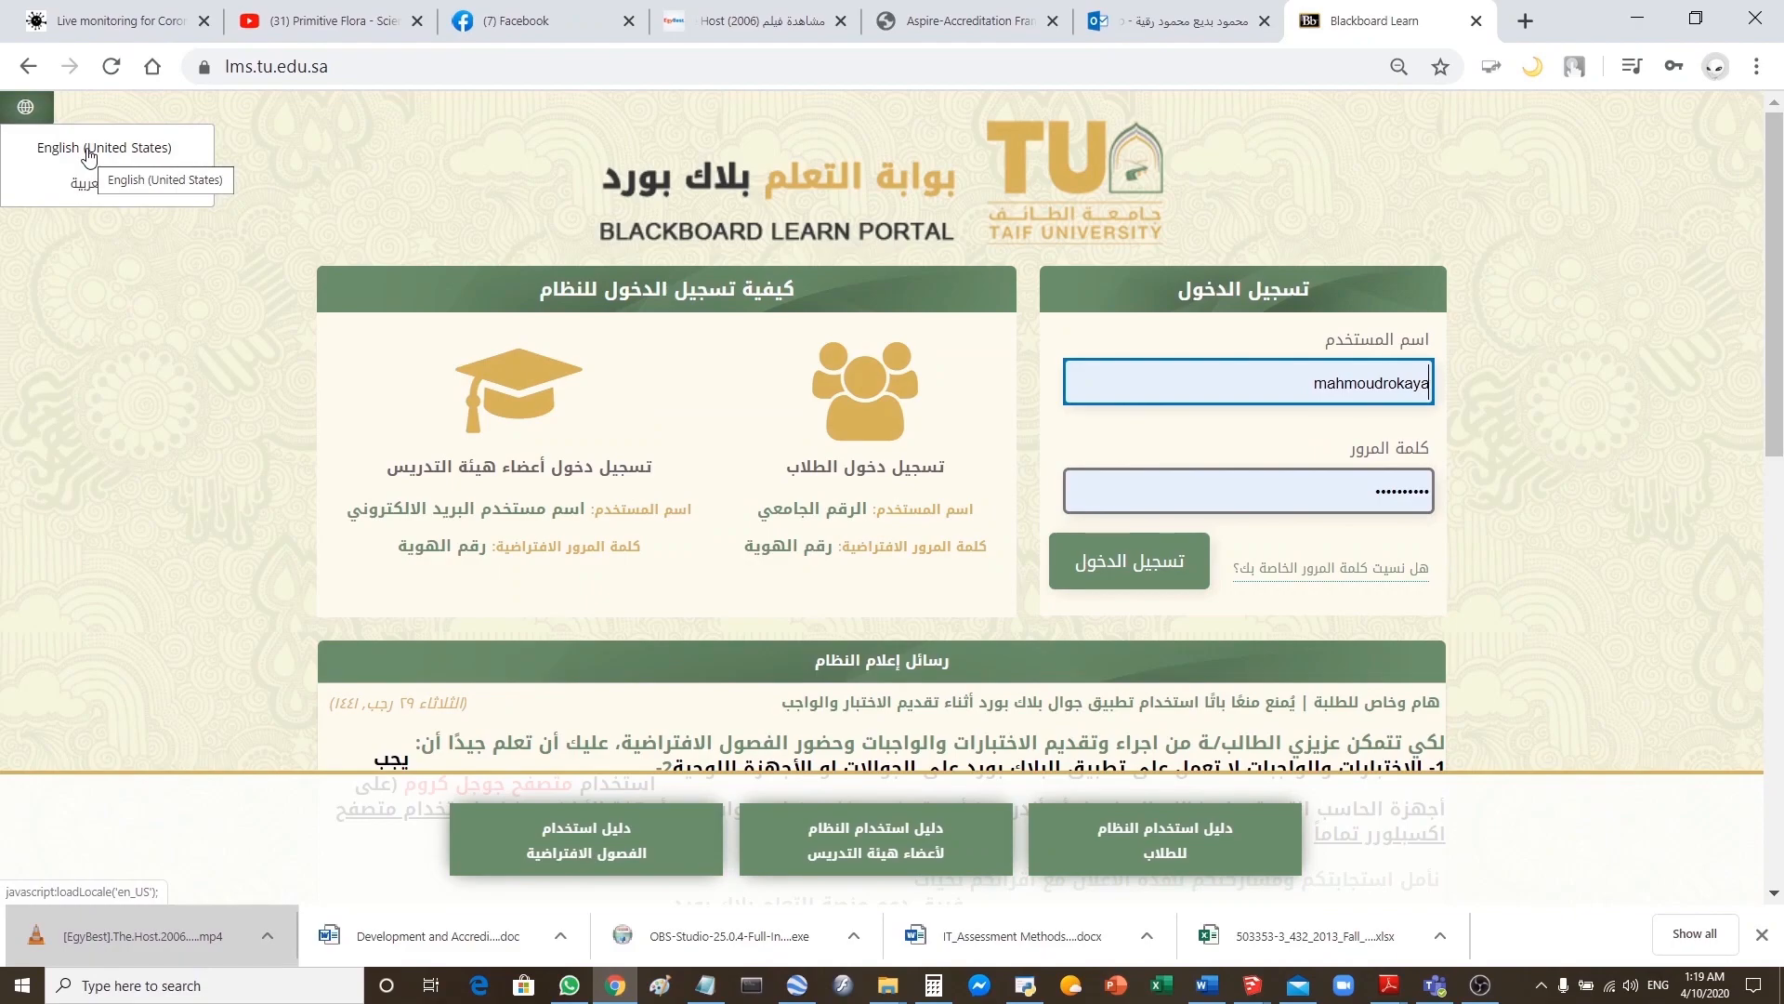
pyautogui.click(56, 150)
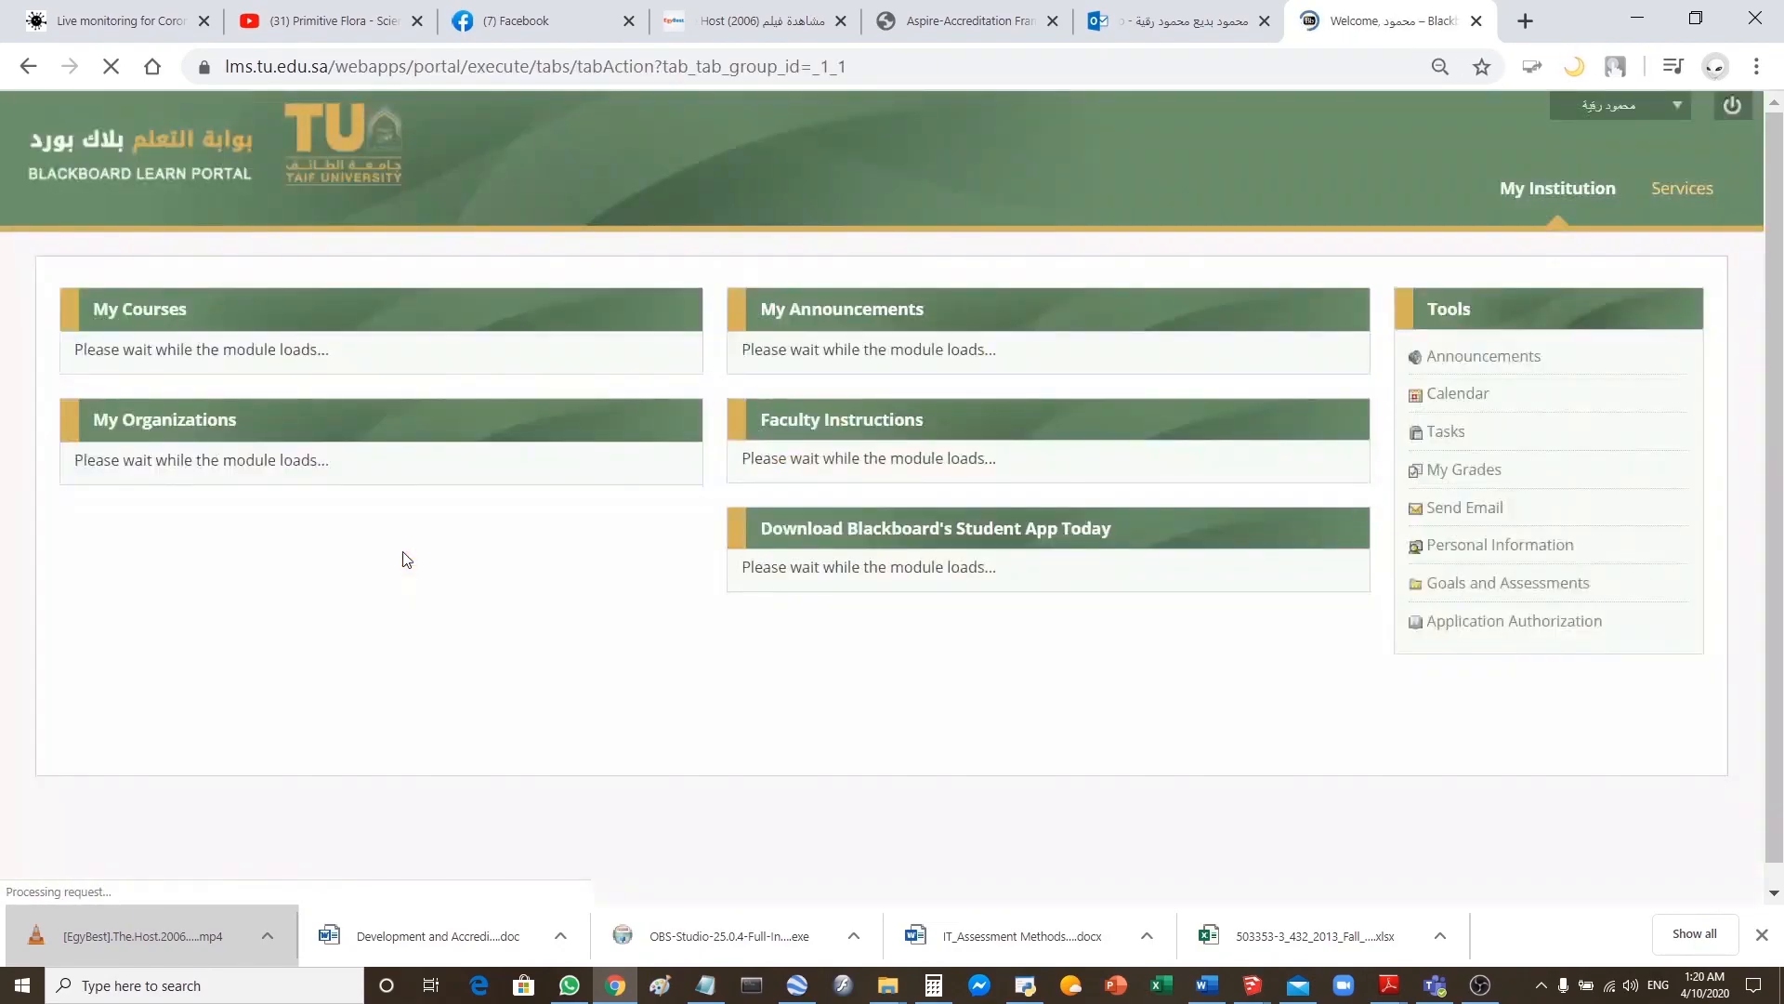
# - Open the course نظم إدارة قواعد البيانات - 1846 - نظري from the list of taught courses
pyautogui.scroll(-2, 406, 558)
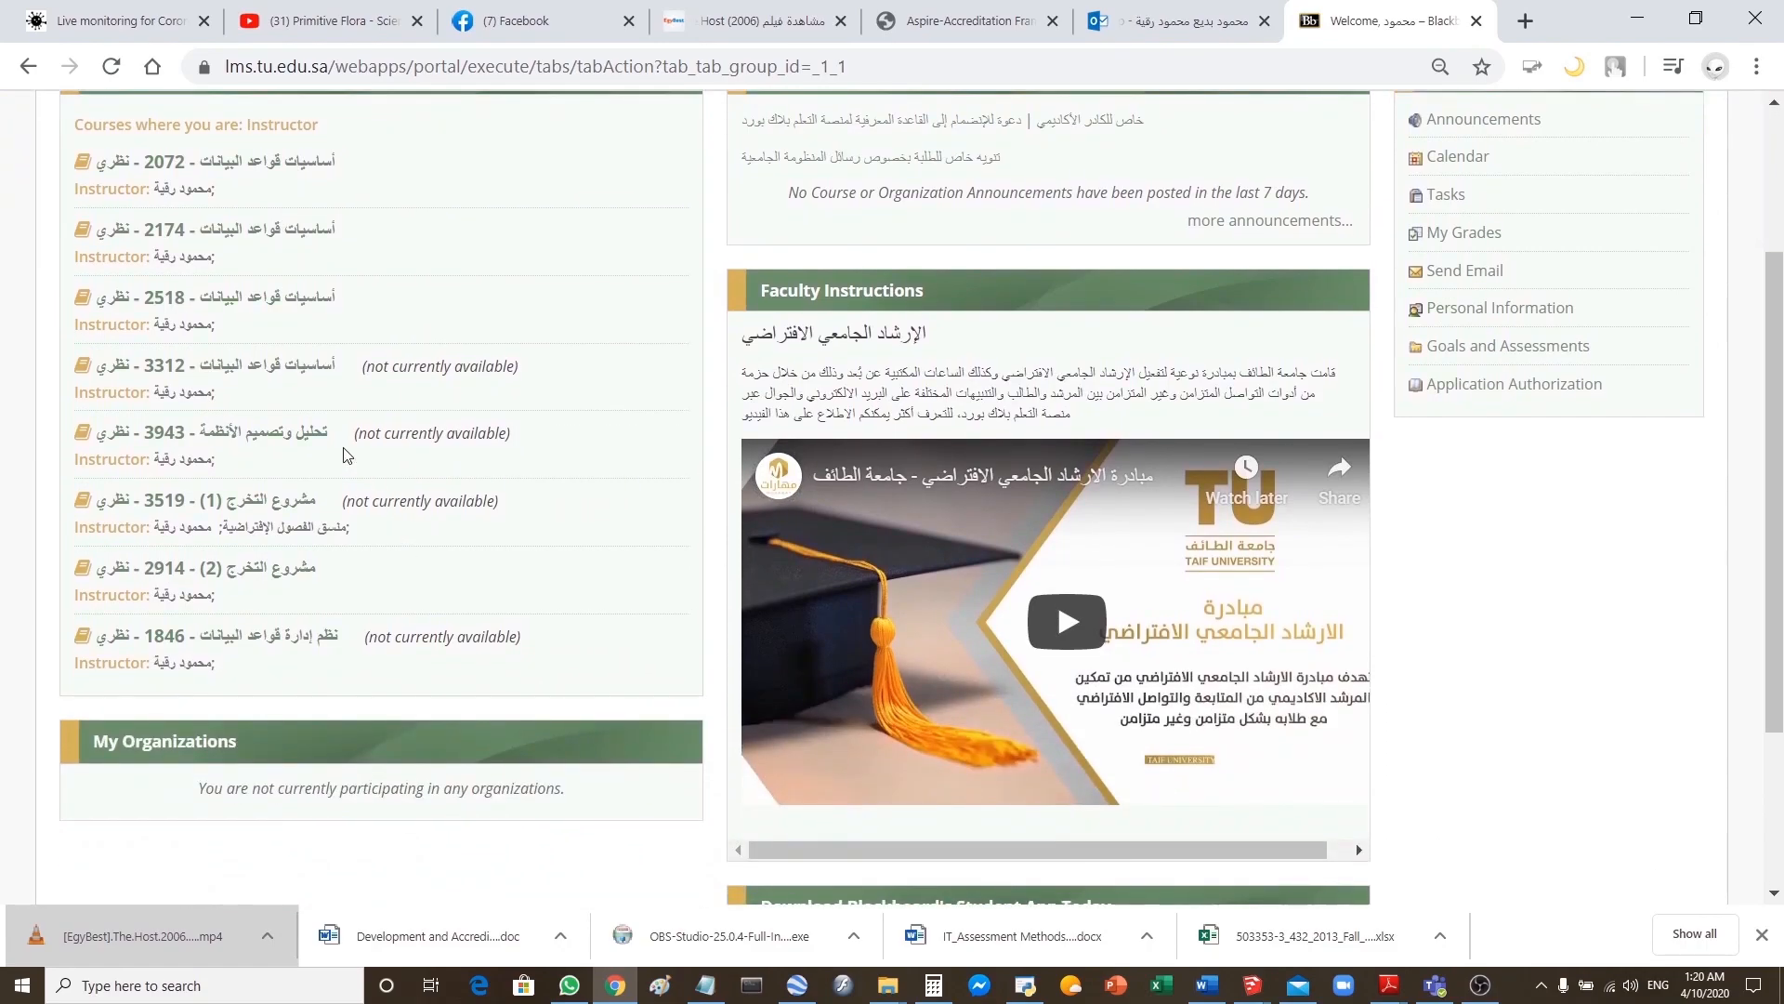
pyautogui.scroll(2, 354, 497)
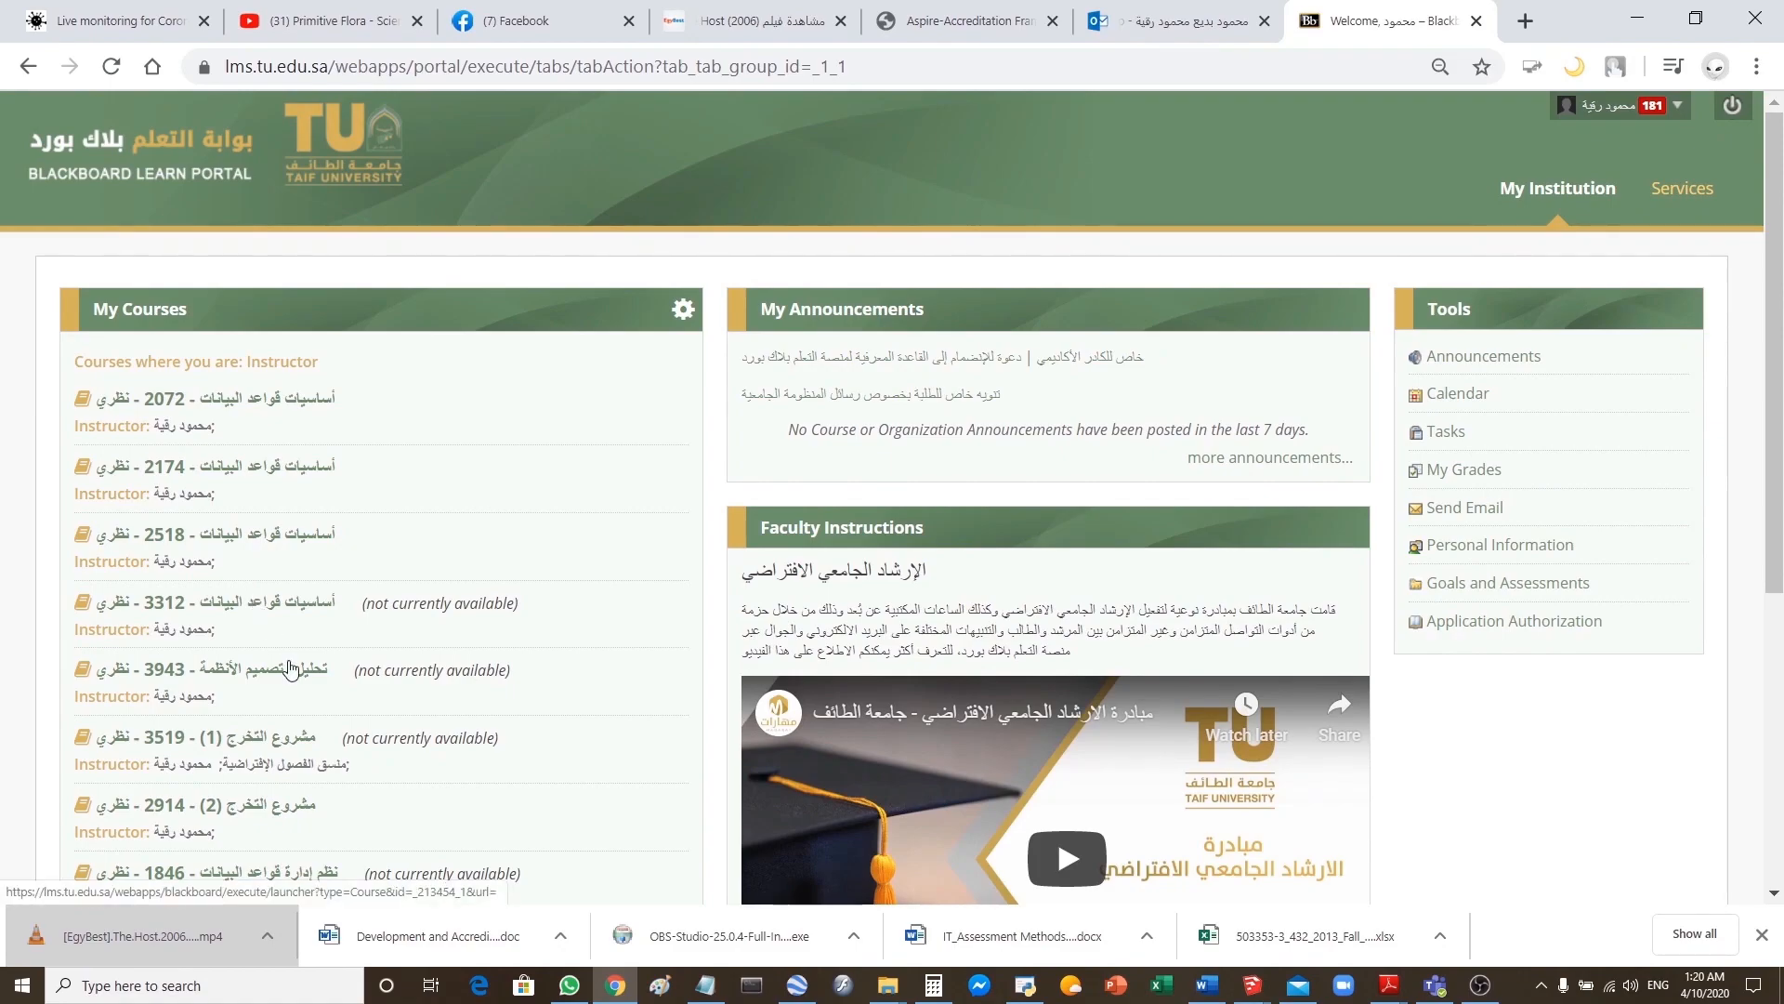
pyautogui.scroll(-2, 291, 669)
pyautogui.click(242, 662)
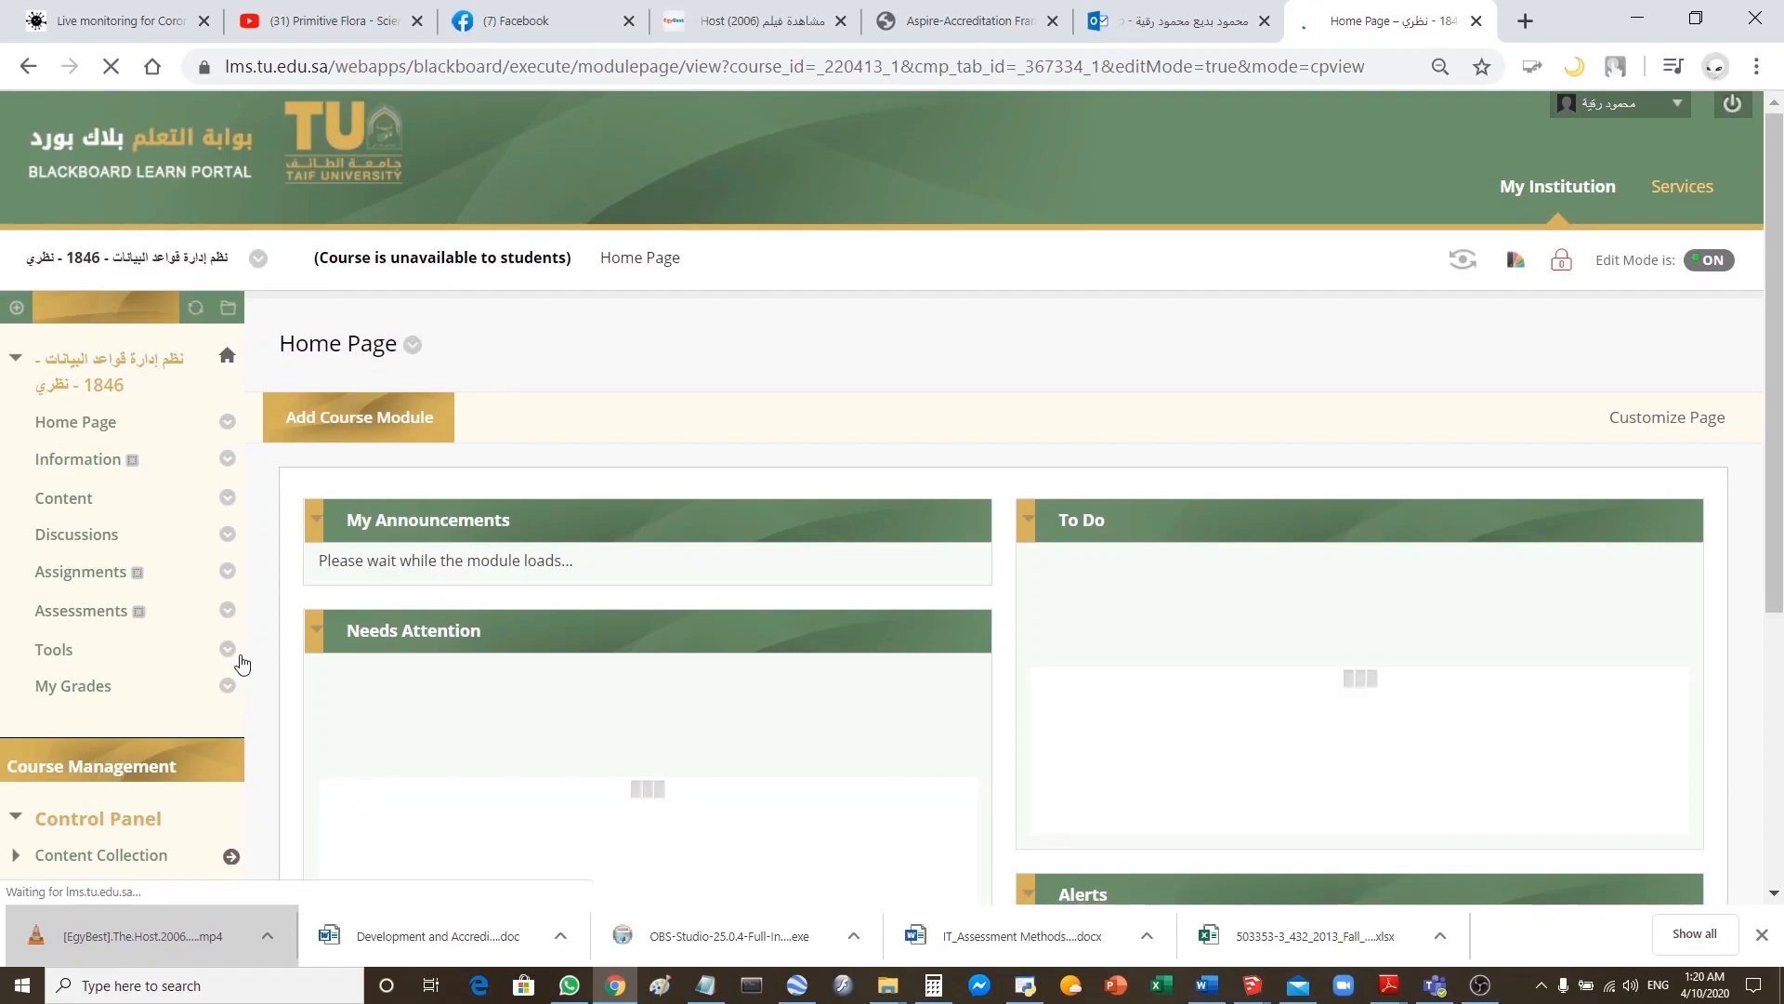
# - Open the Pools page under Tests, Surveys, and Pools in the course tools
pyautogui.scroll(-4, 241, 663)
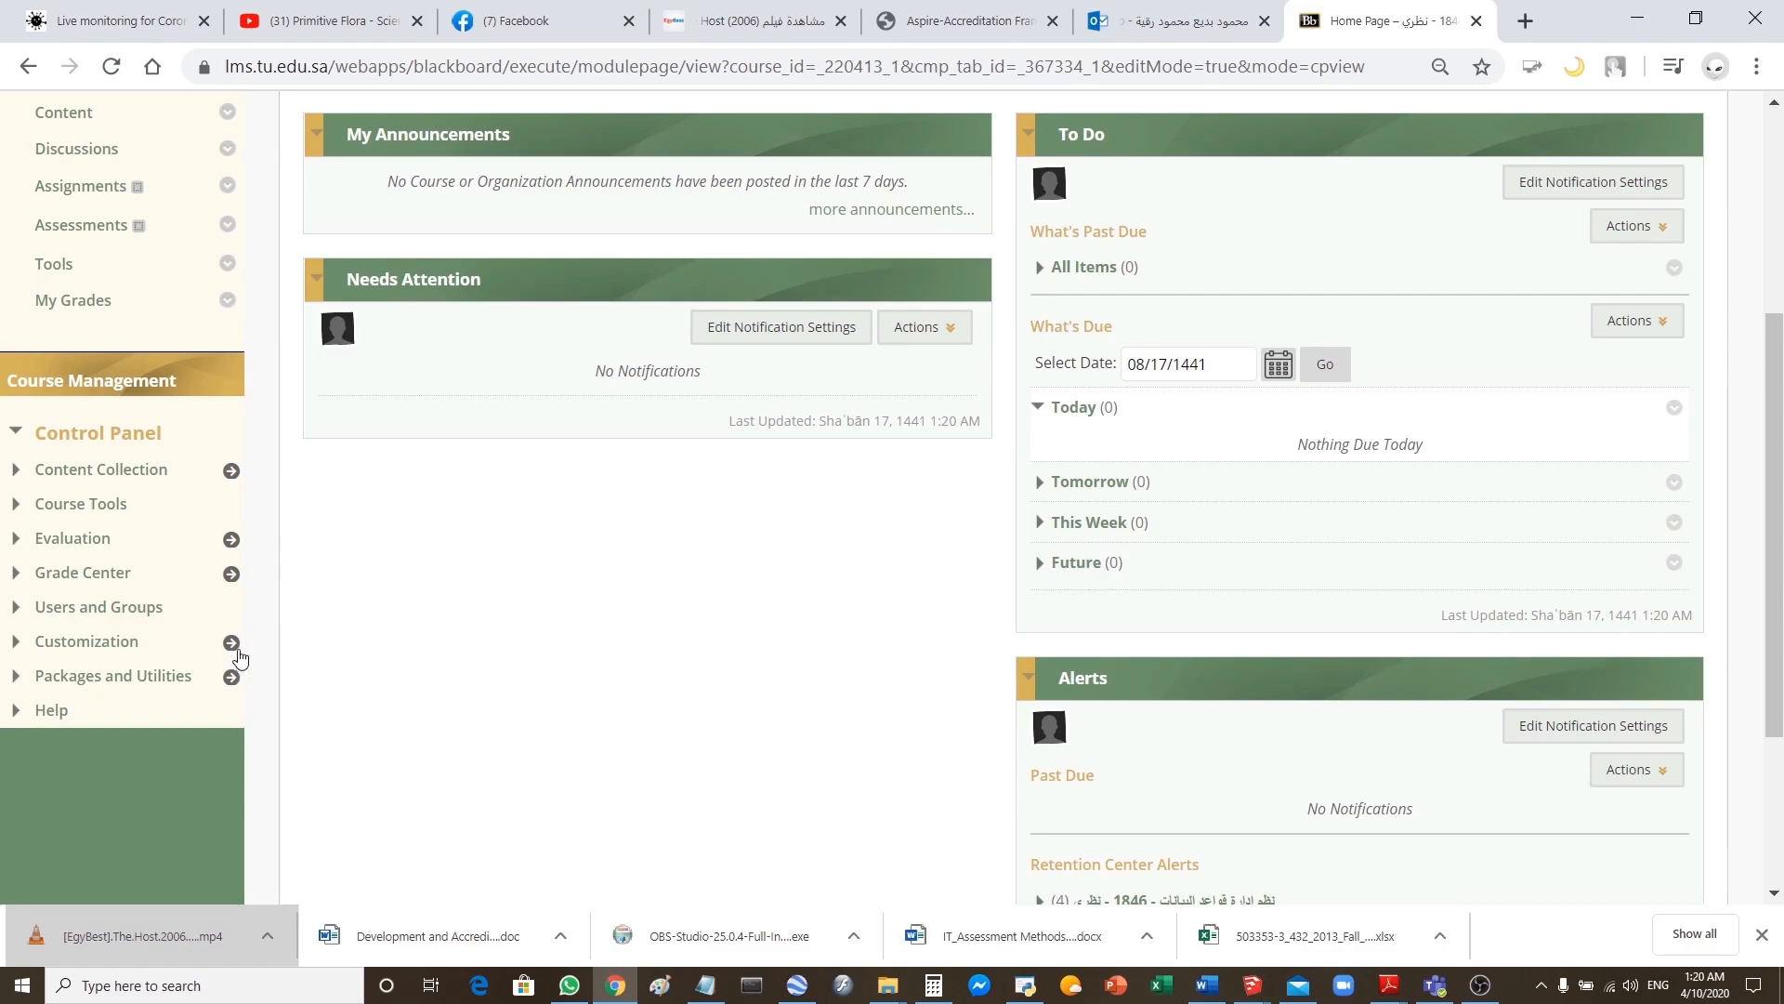
pyautogui.click(18, 510)
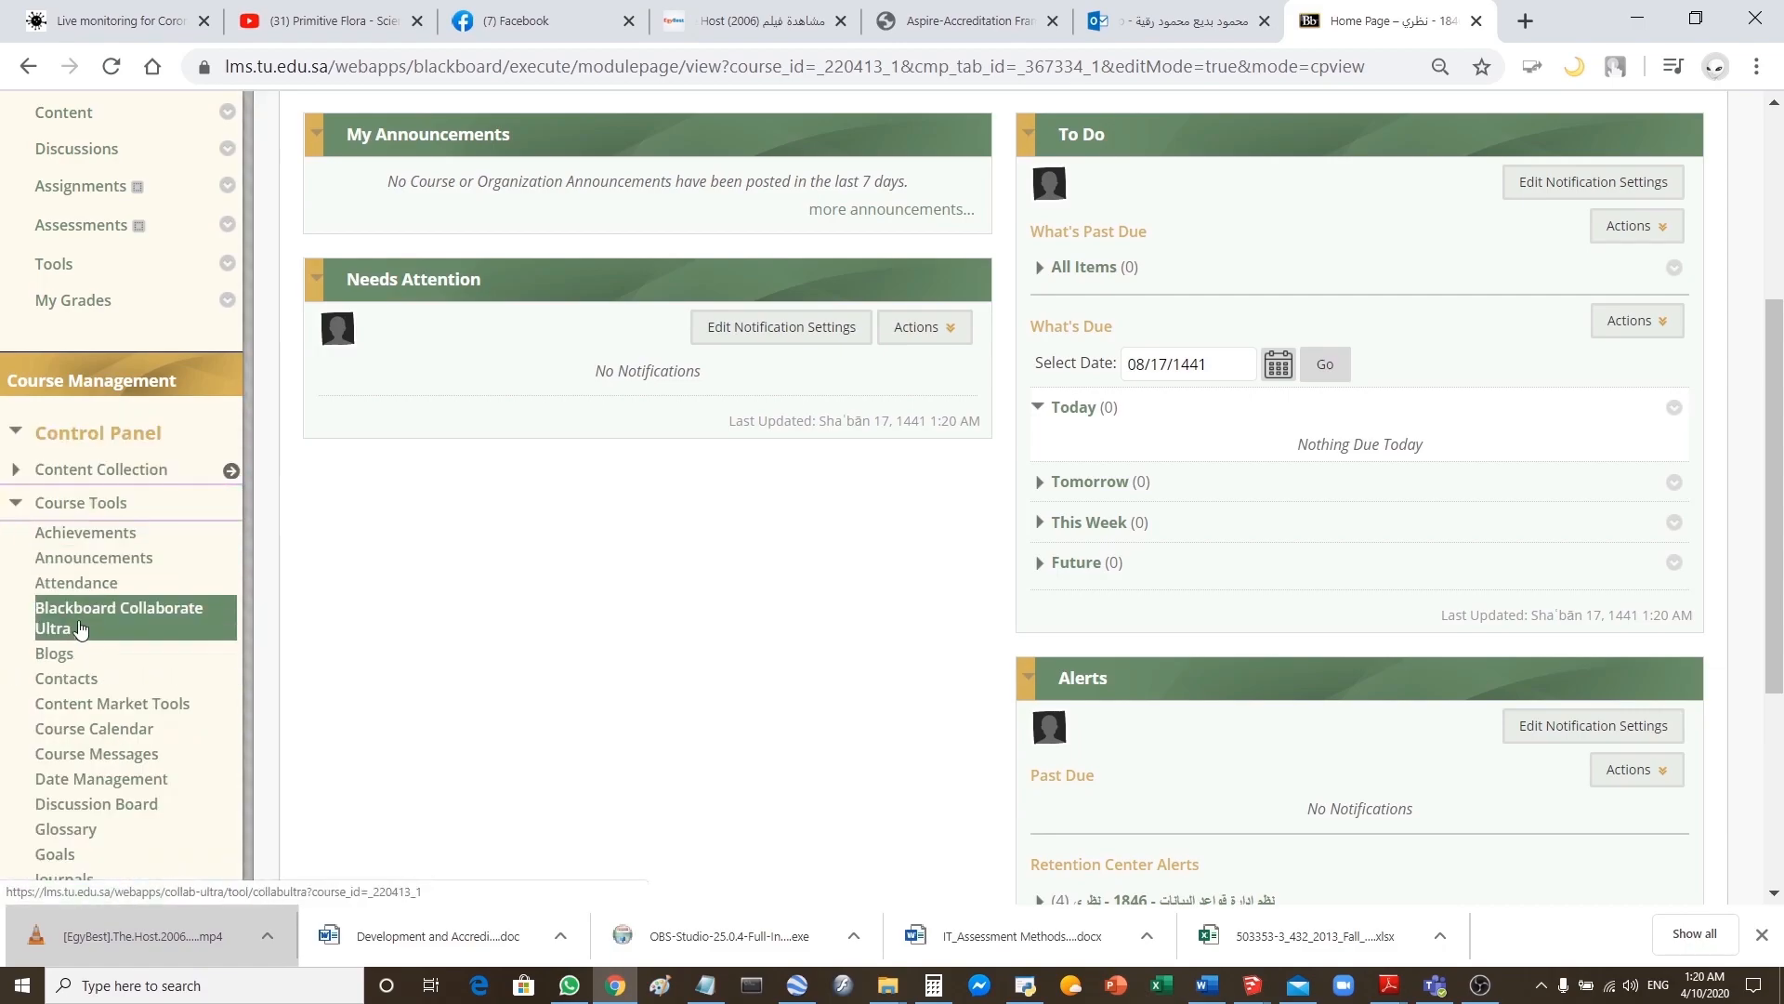
pyautogui.scroll(-4, 70, 645)
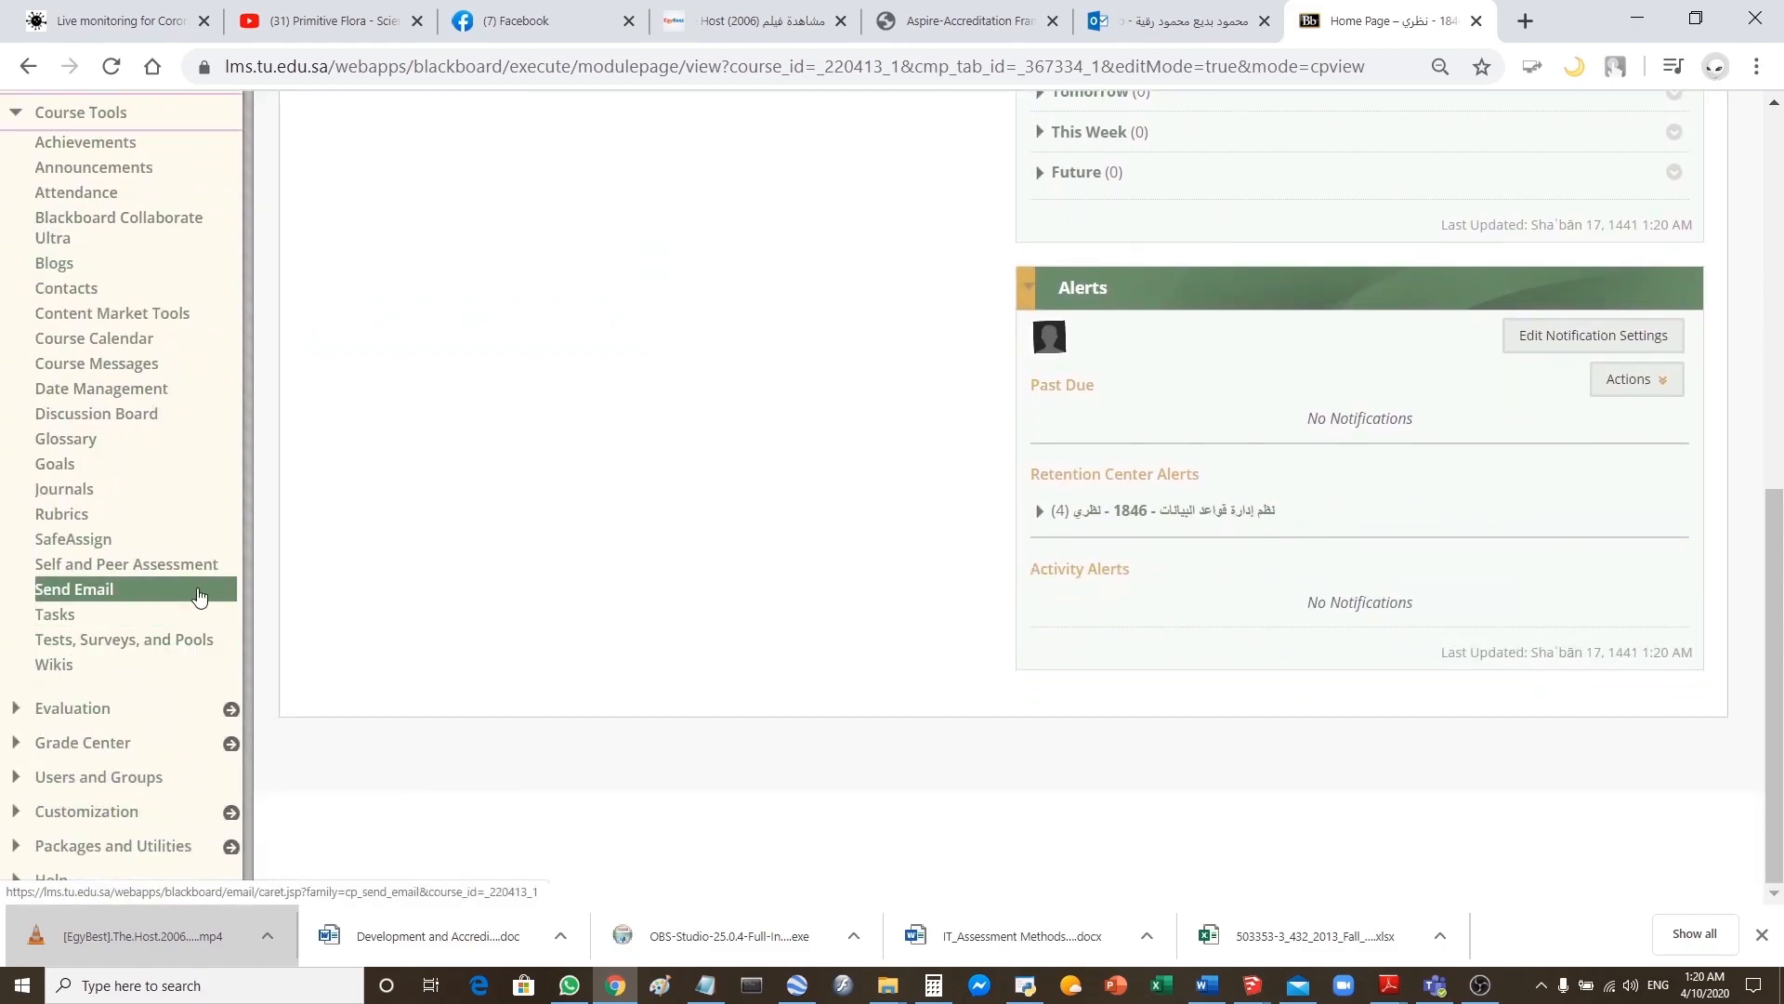
pyautogui.click(189, 642)
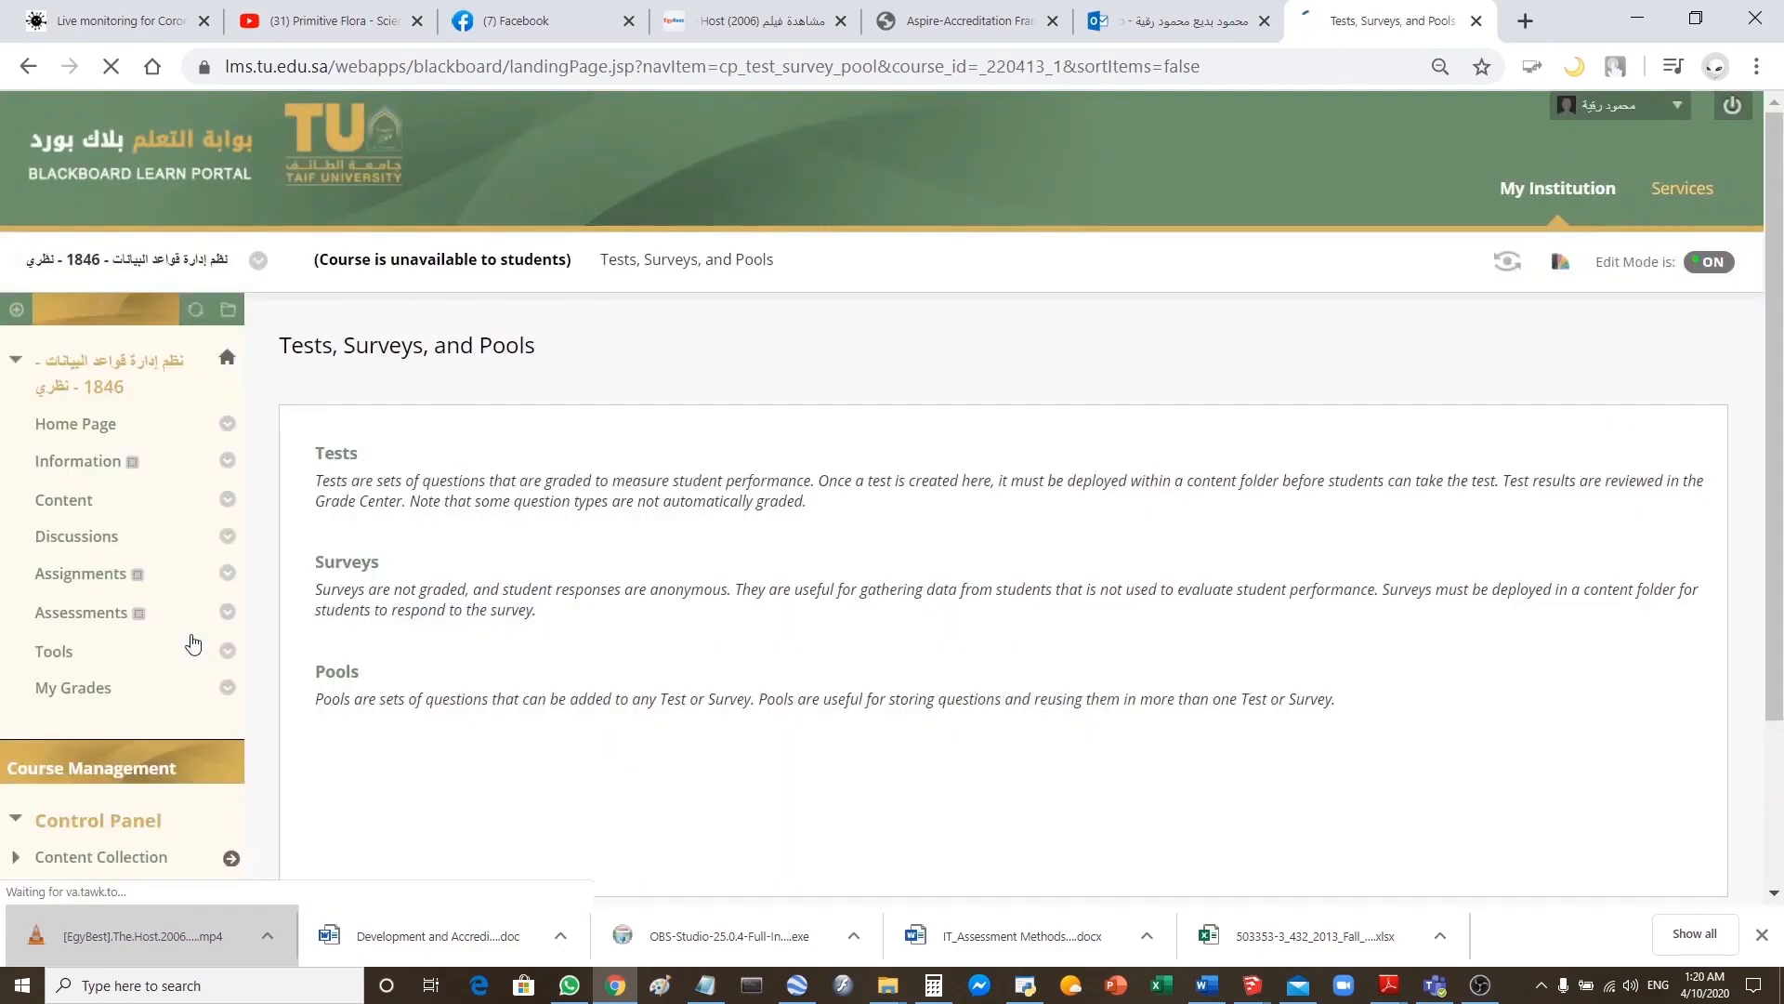
pyautogui.click(341, 675)
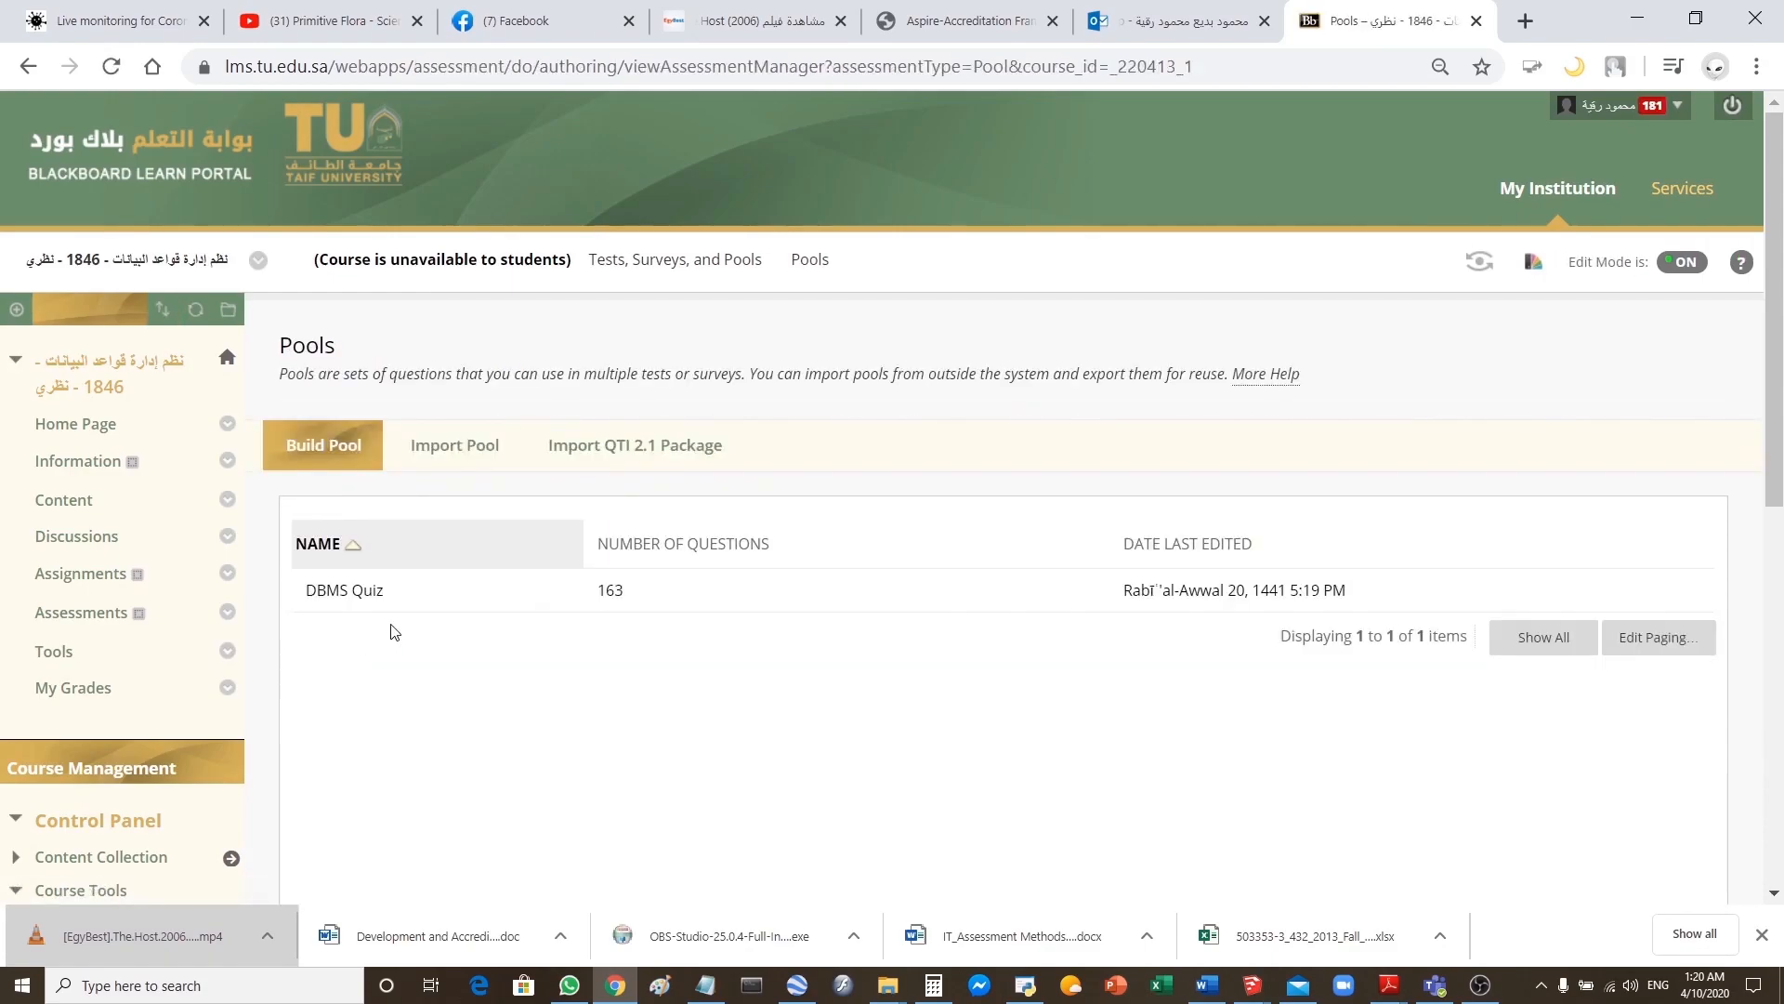
# - Start building a new question pool and name it PoolCLO2
pyautogui.click(340, 445)
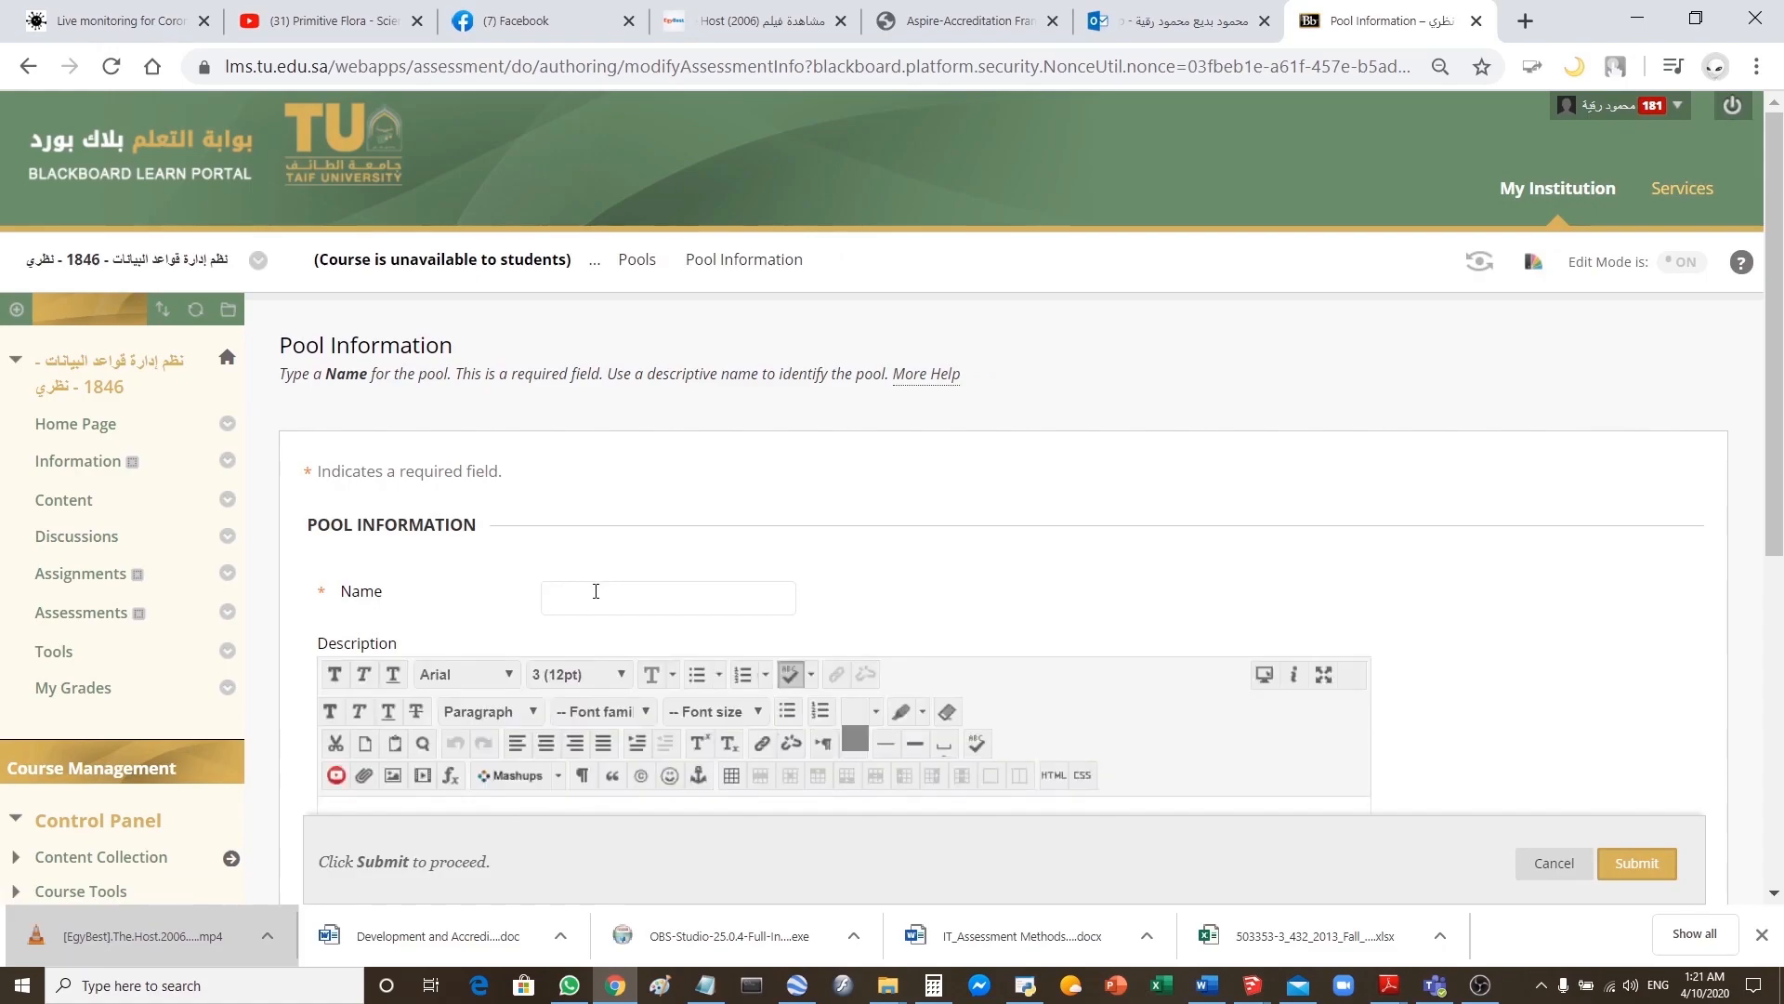
pyautogui.click(596, 591)
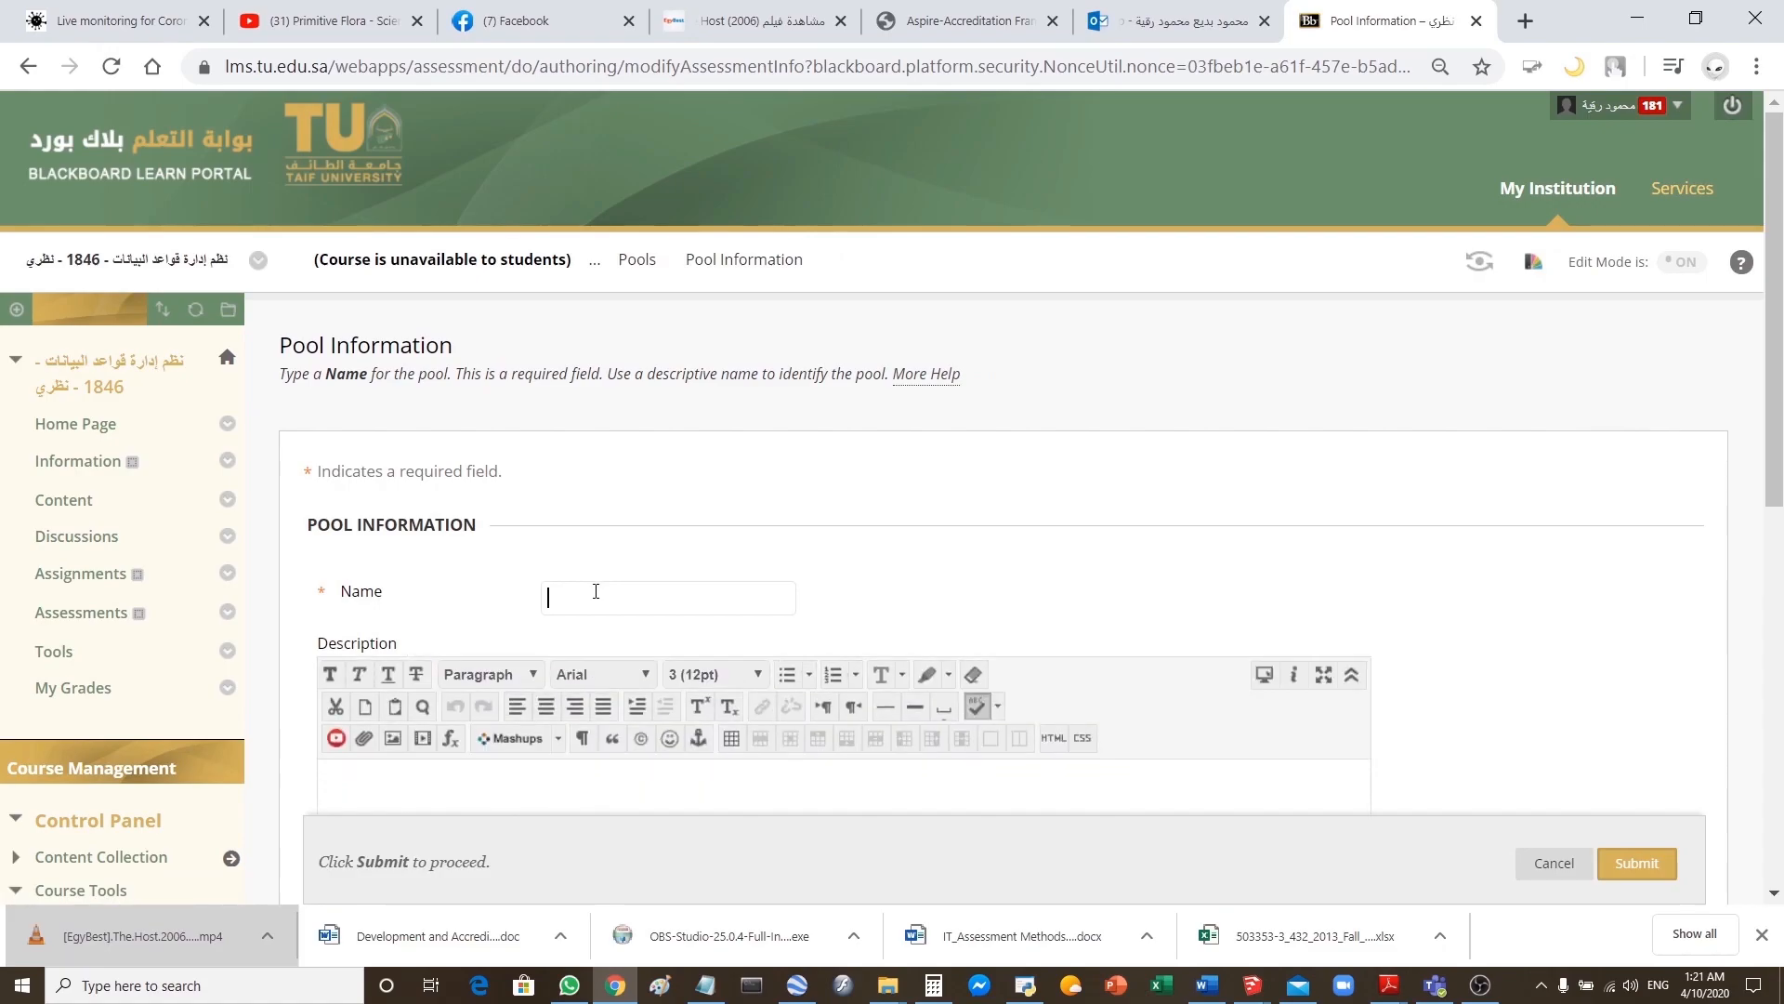
pyautogui.write('PoolCLO2')
# - Copy the pool name PoolCLO2 into the description and the instructions, and submit the pool information
pyautogui.moveTo(616, 597); pyautogui.dragTo(503, 611)
pyautogui.hotkey('ctrl', 'c')
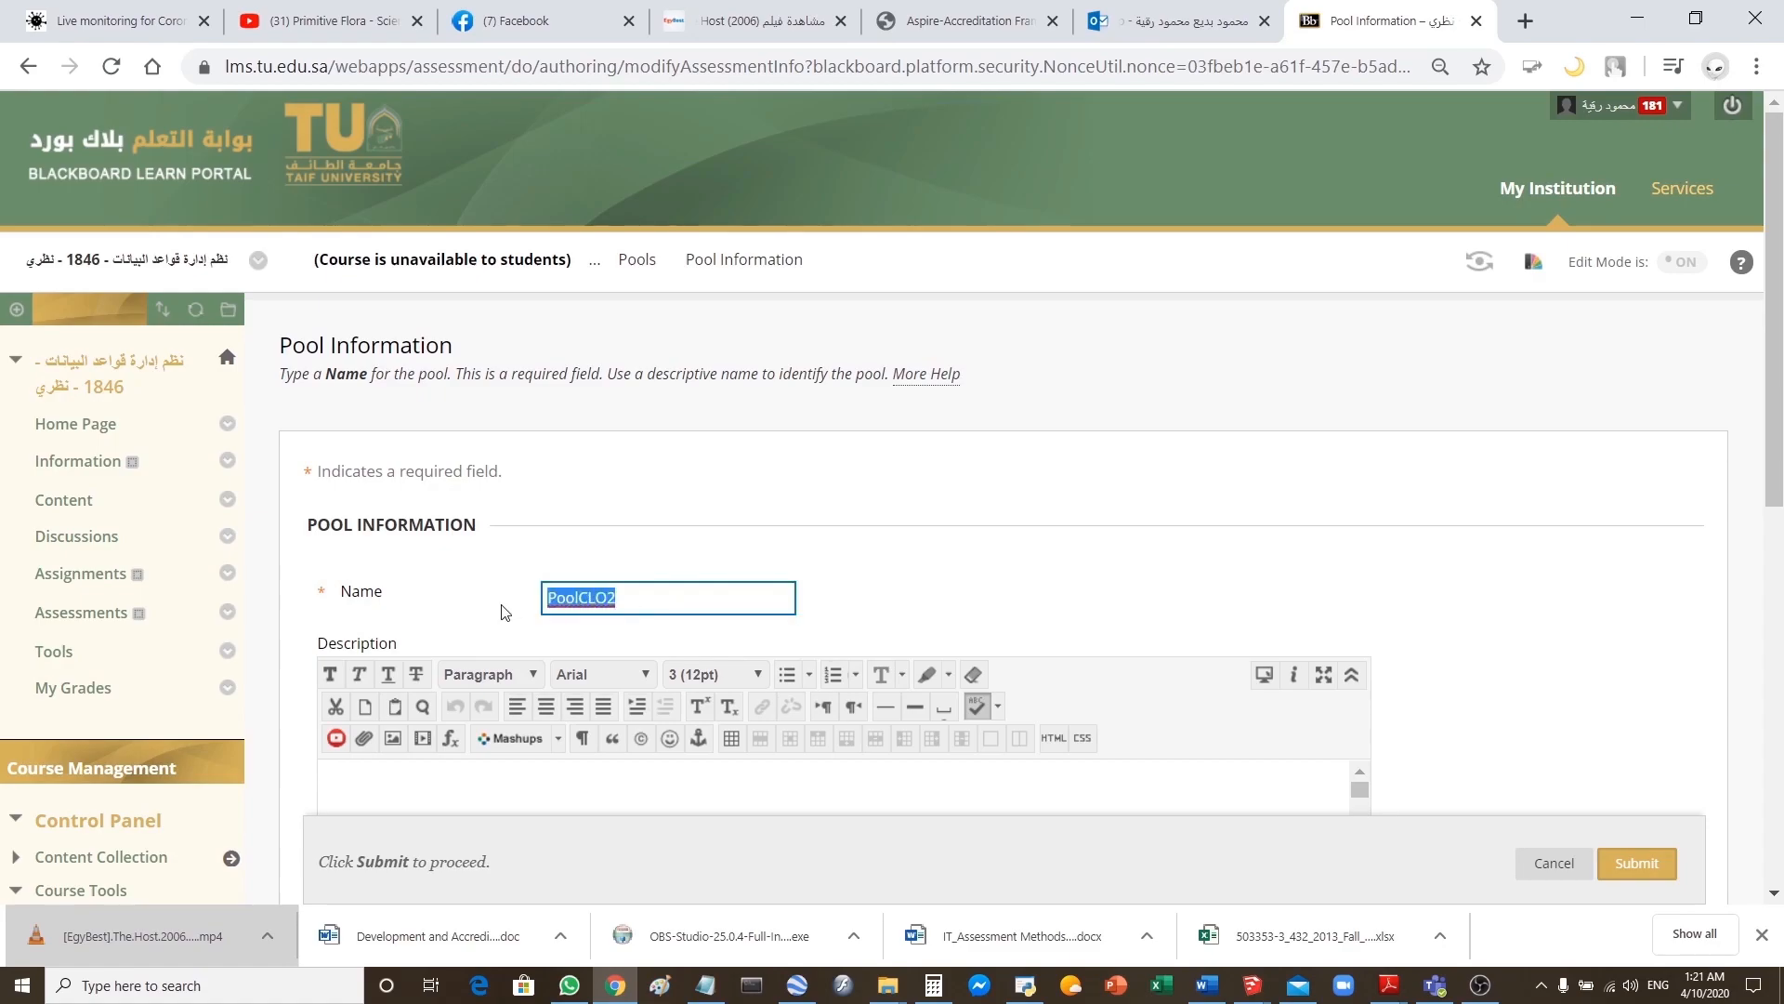
pyautogui.moveTo(1777, 402); pyautogui.dragTo(1777, 563)
pyautogui.click(433, 509)
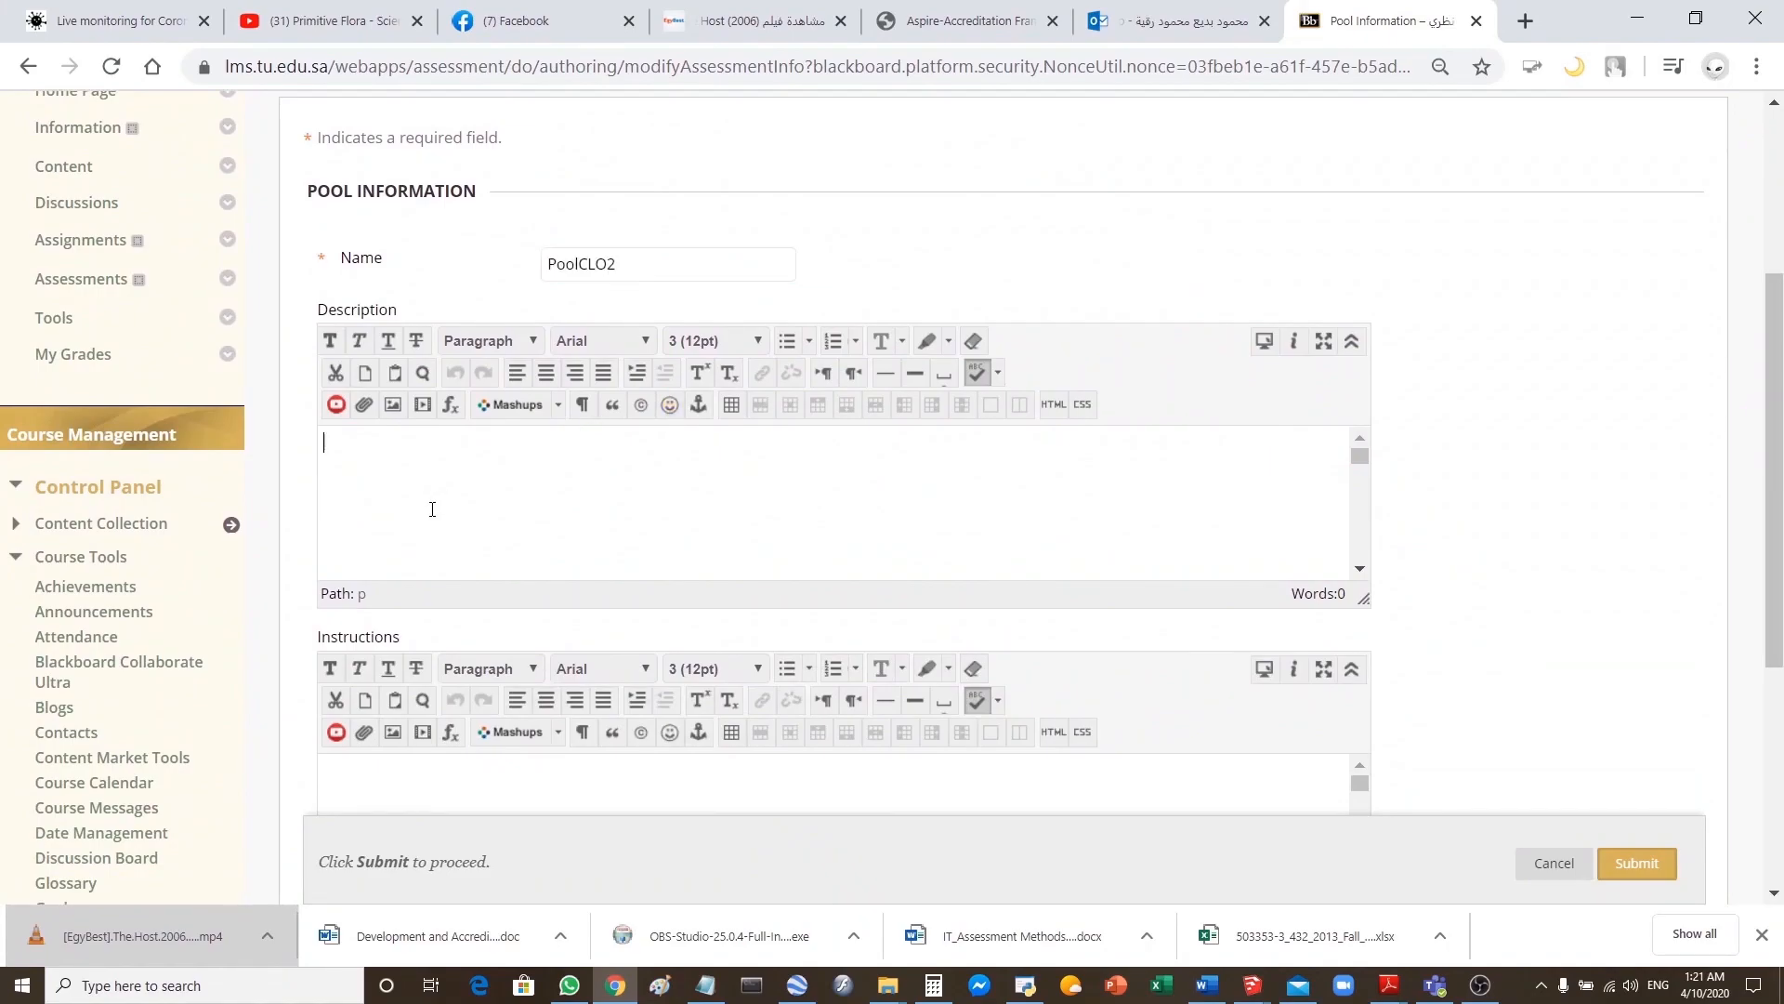
pyautogui.hotkey('ctrl', 'v')
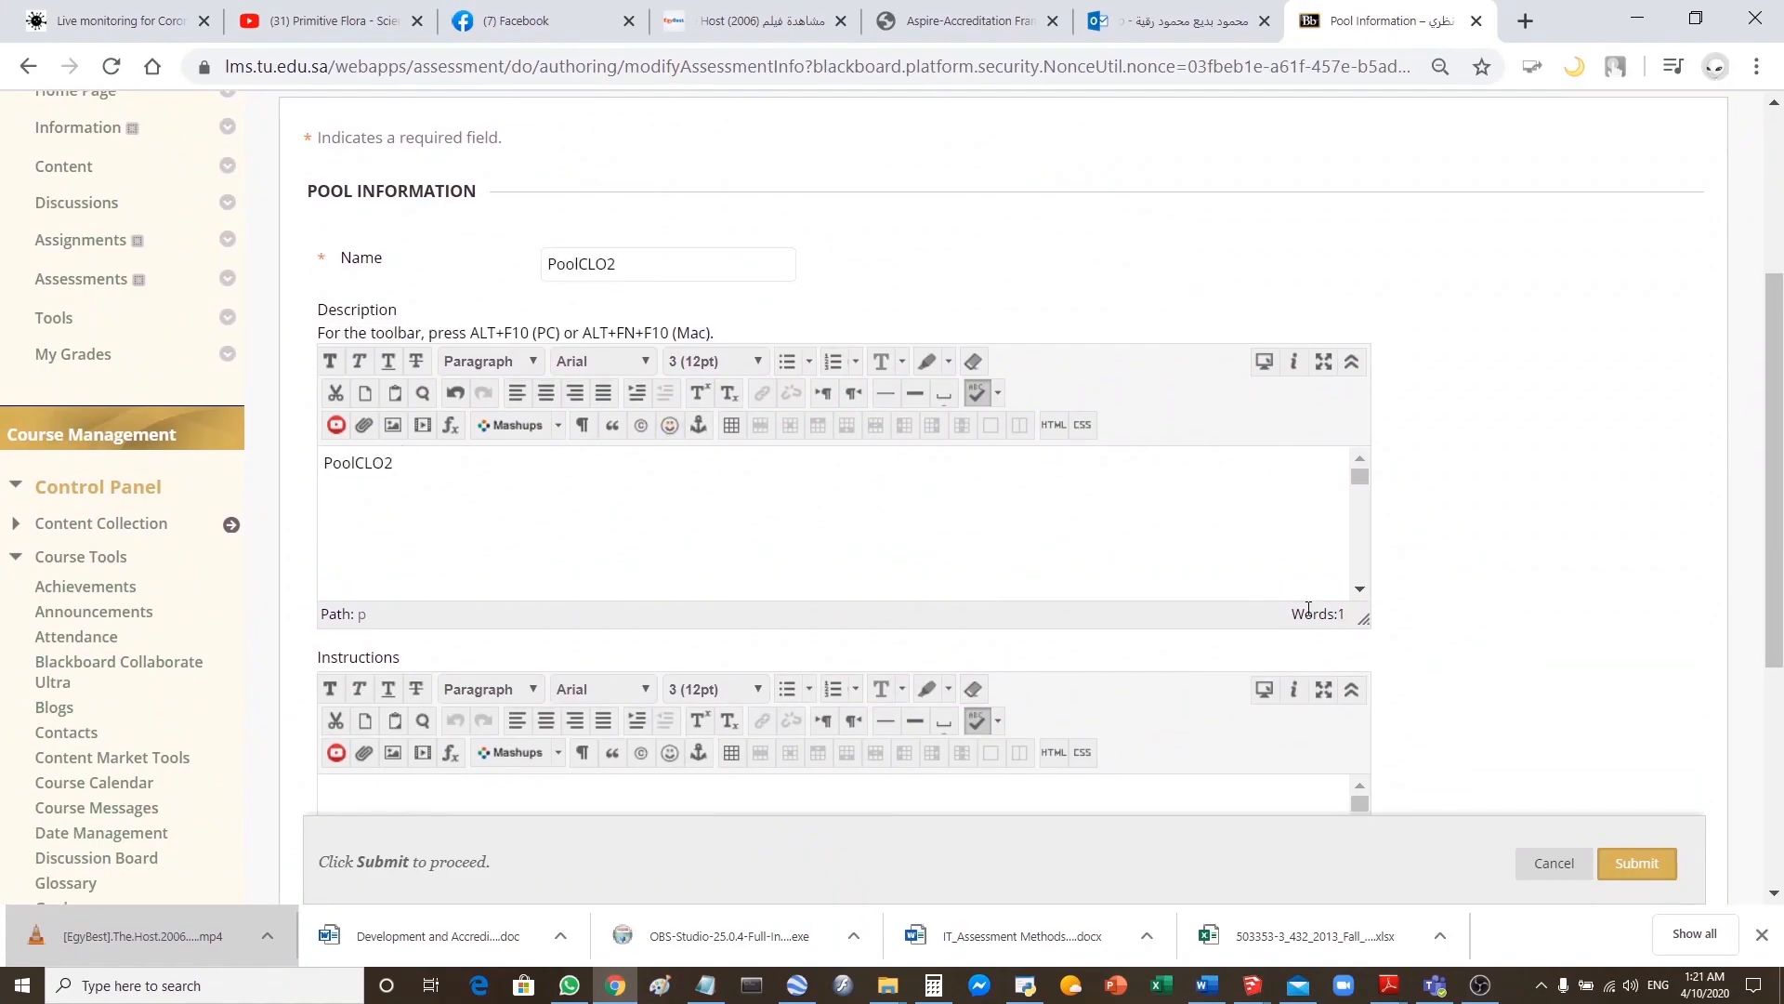
pyautogui.moveTo(1780, 470); pyautogui.dragTo(1777, 619)
pyautogui.click(523, 543)
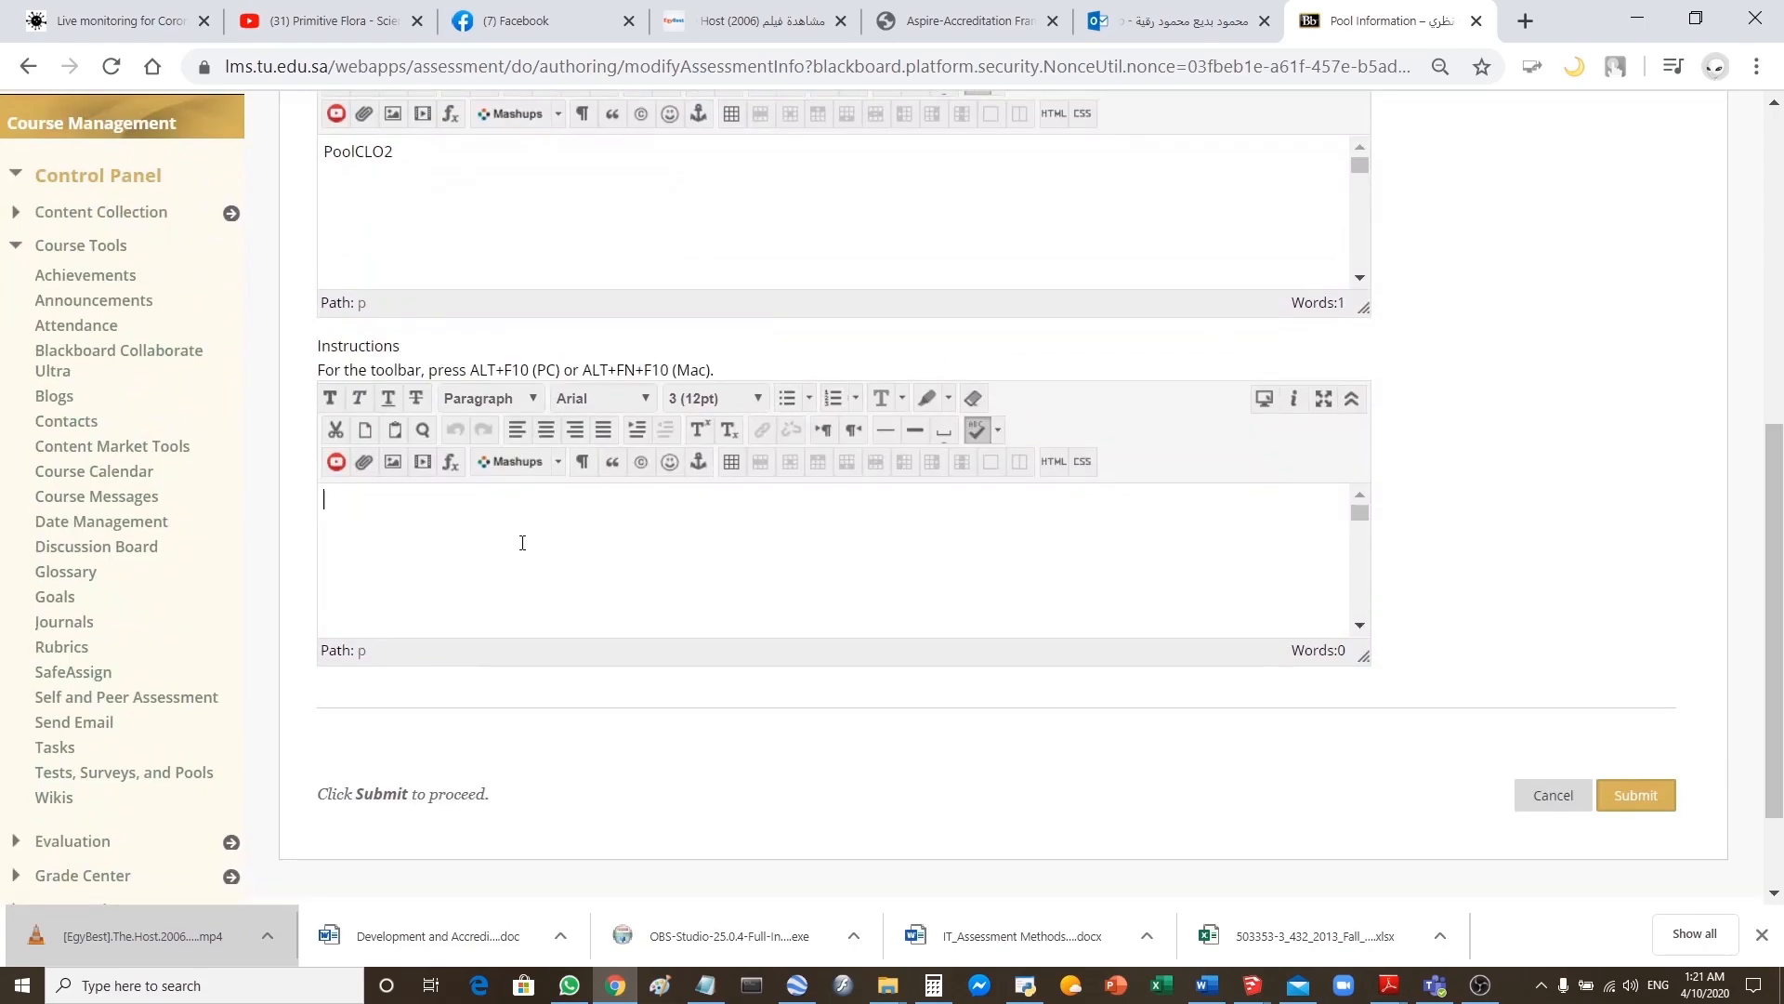
pyautogui.hotkey('ctrl', 'v')
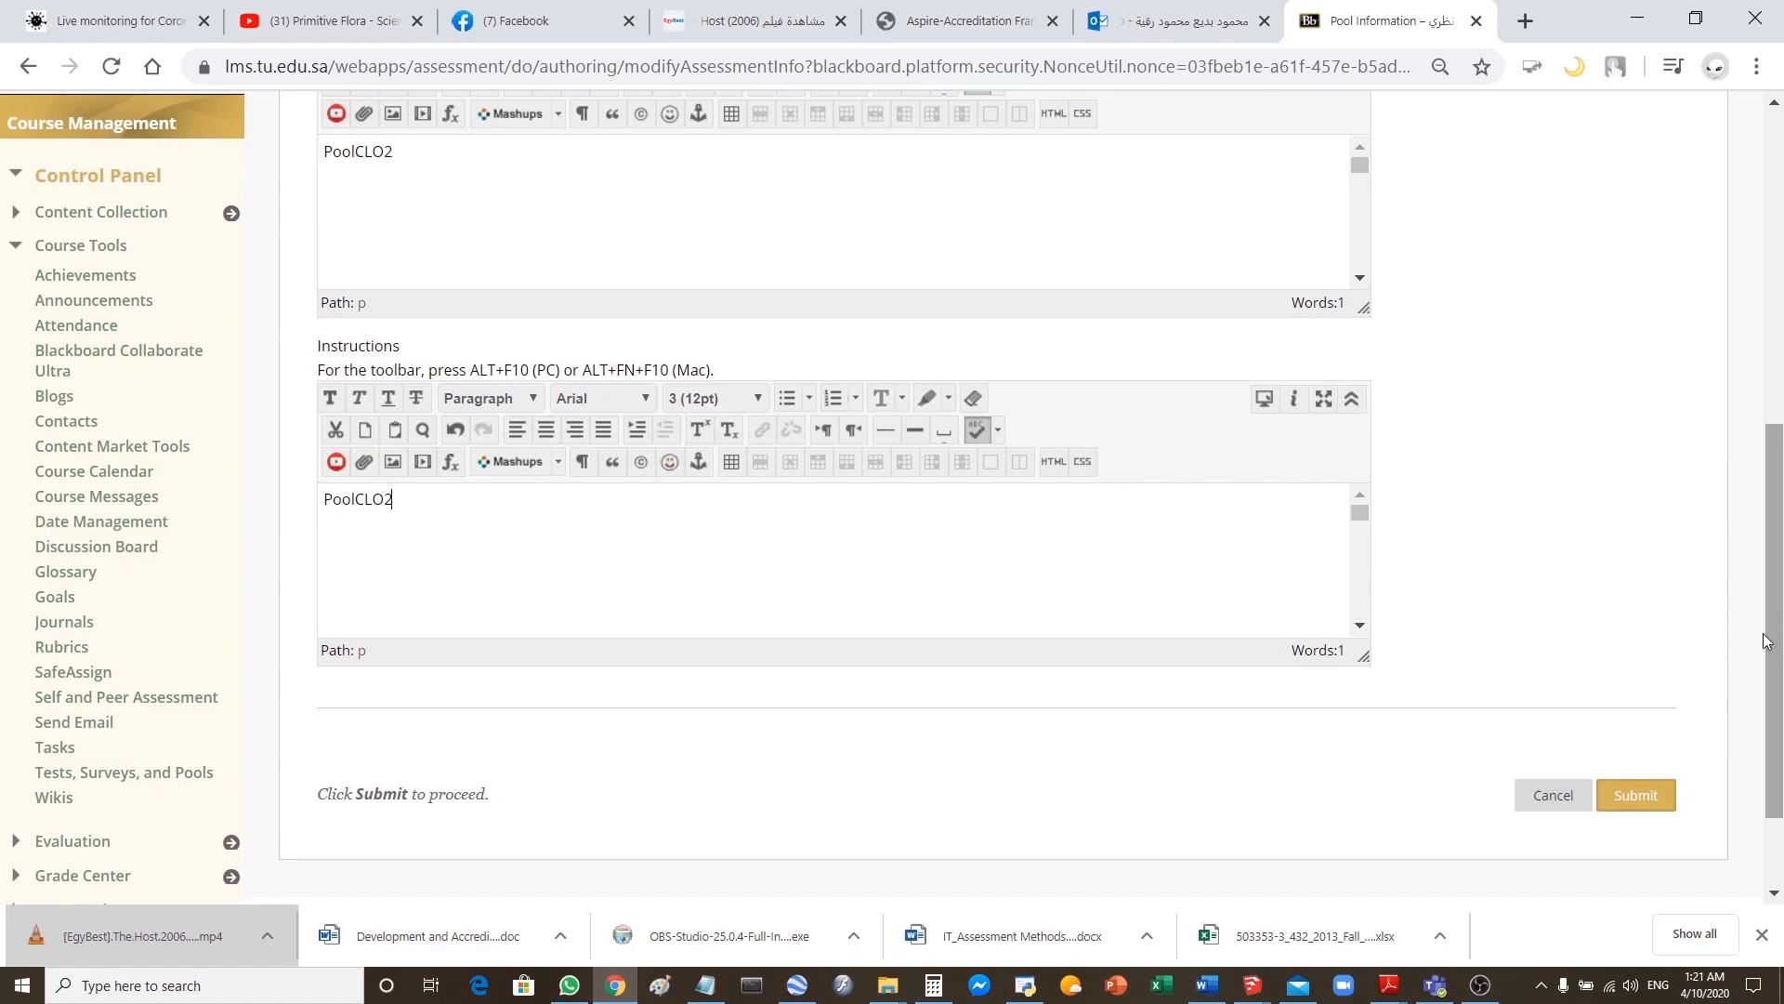
pyautogui.click(1638, 800)
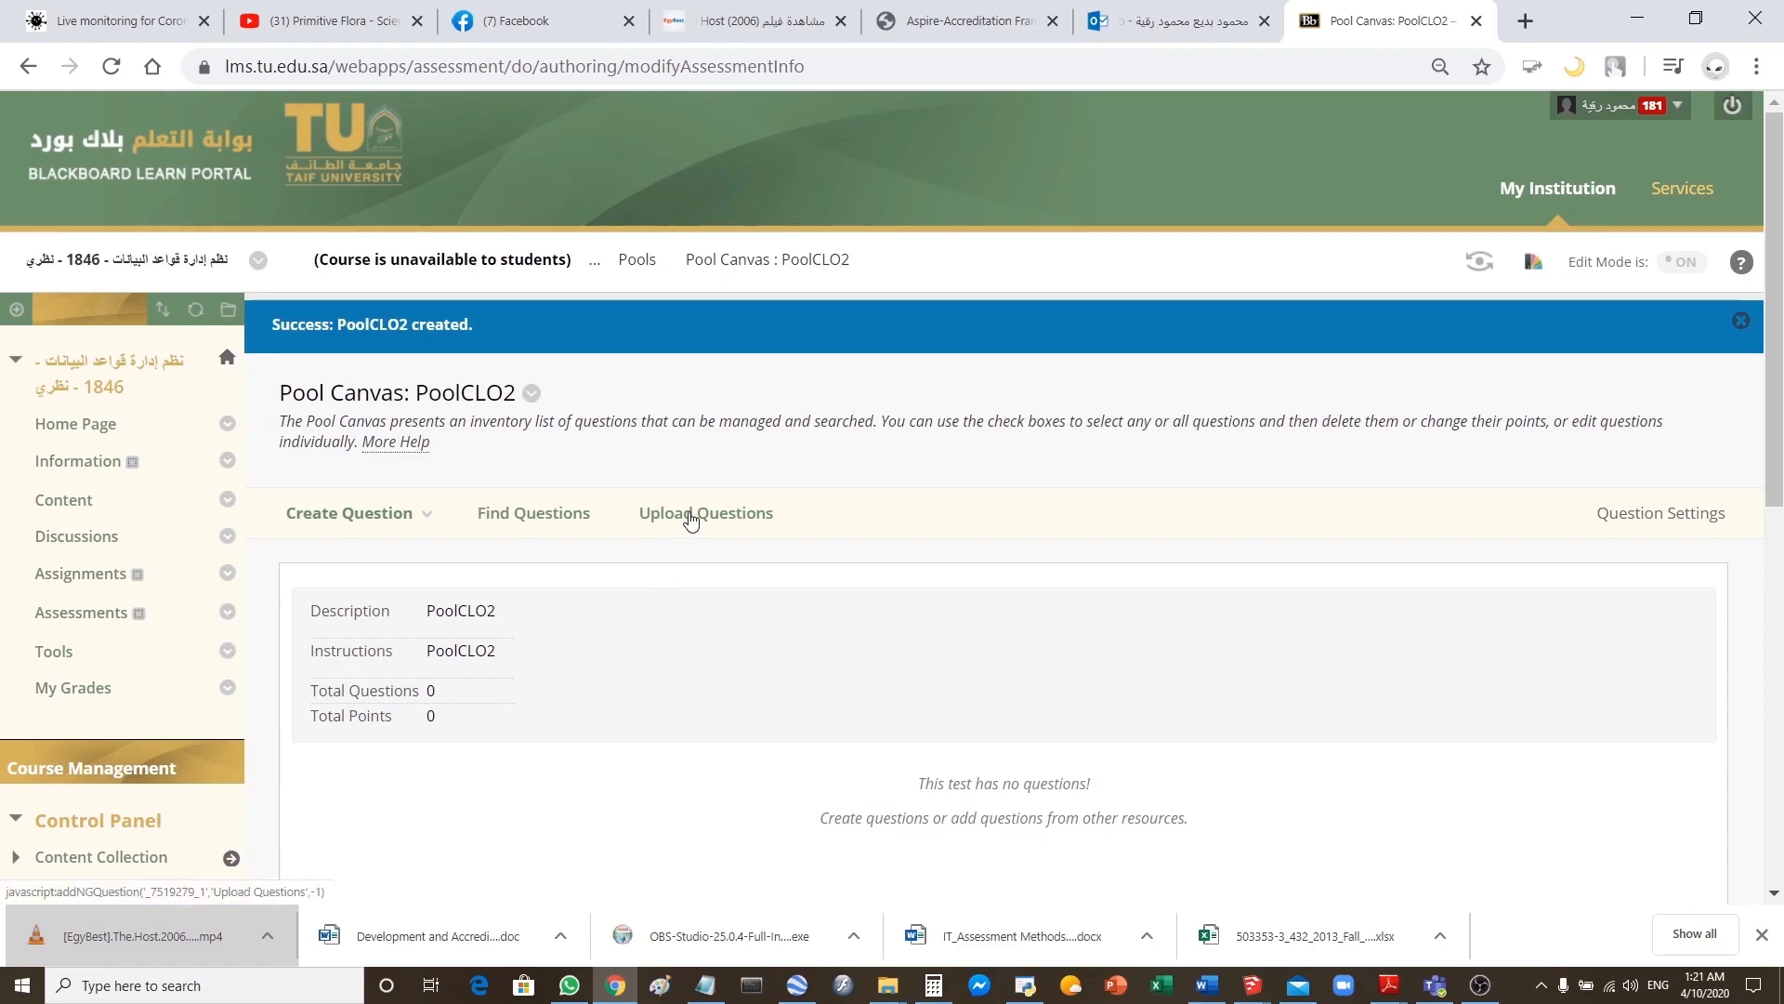
# - Choose the file FinalExamPool-CLO2-CH4 from D:\Exams\40\402\FDB\Exams\Final-Exam for a question upload into PoolCLO2
pyautogui.click(720, 516)
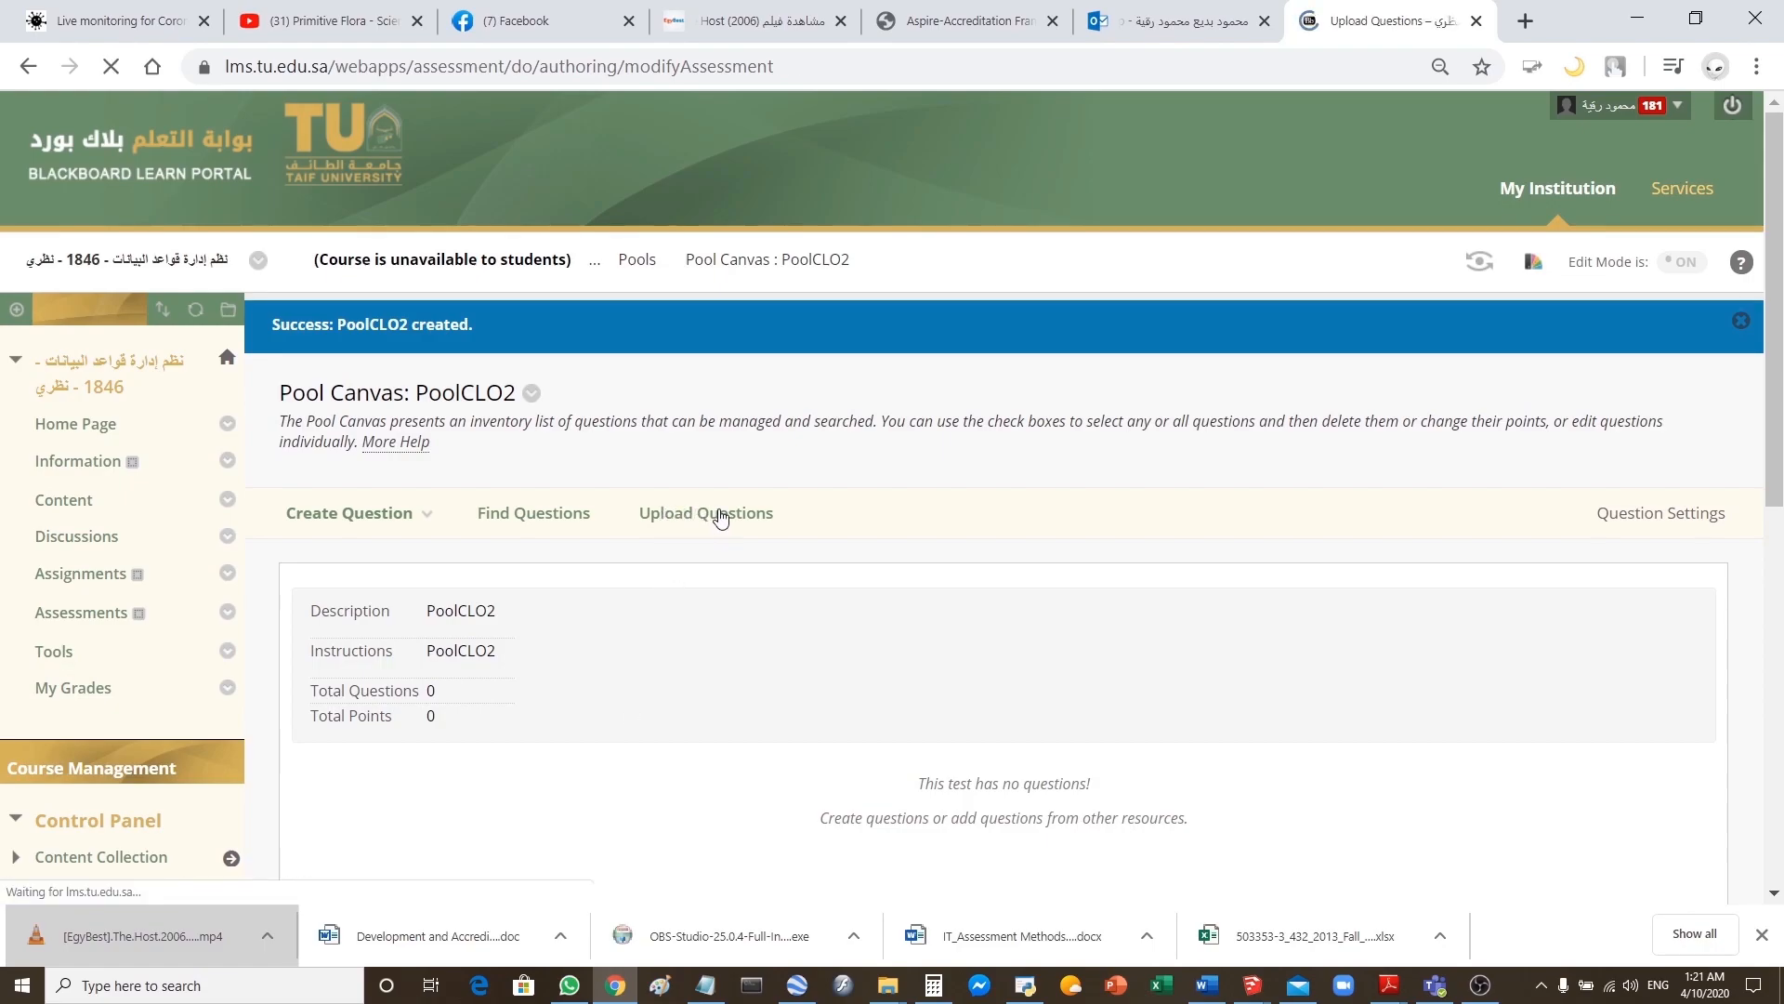
pyautogui.click(580, 664)
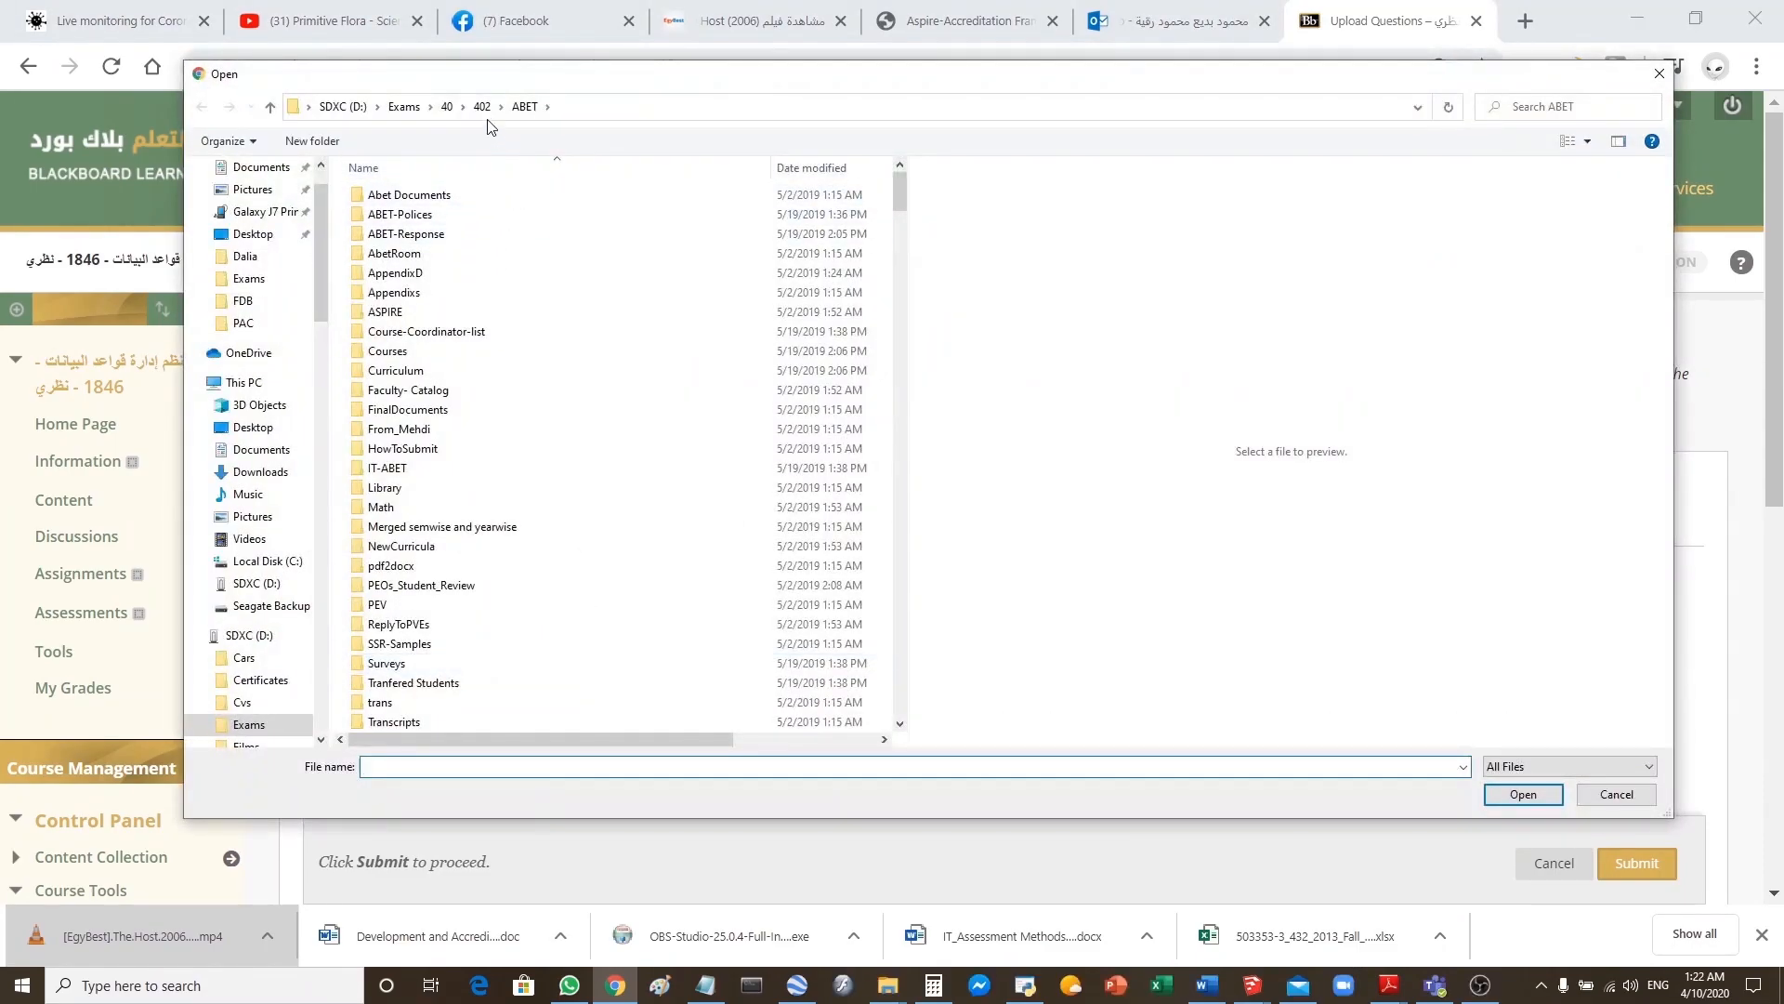
pyautogui.click(481, 109)
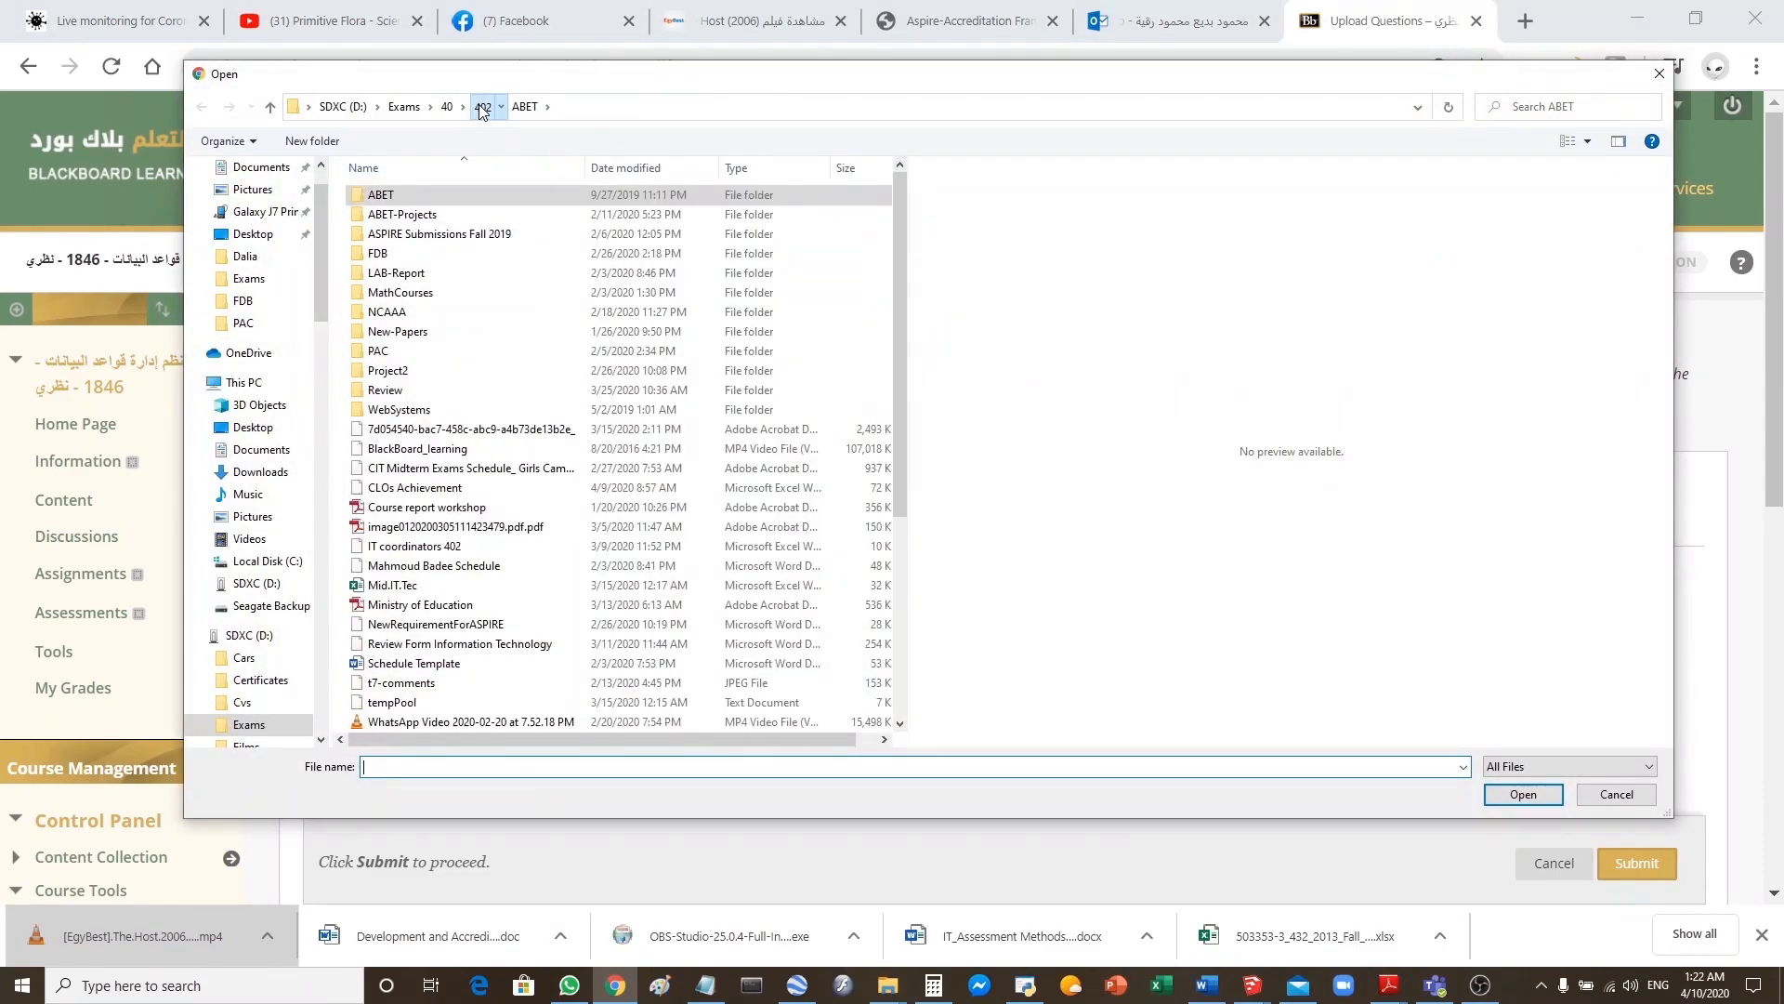
pyautogui.doubleClick(394, 256)
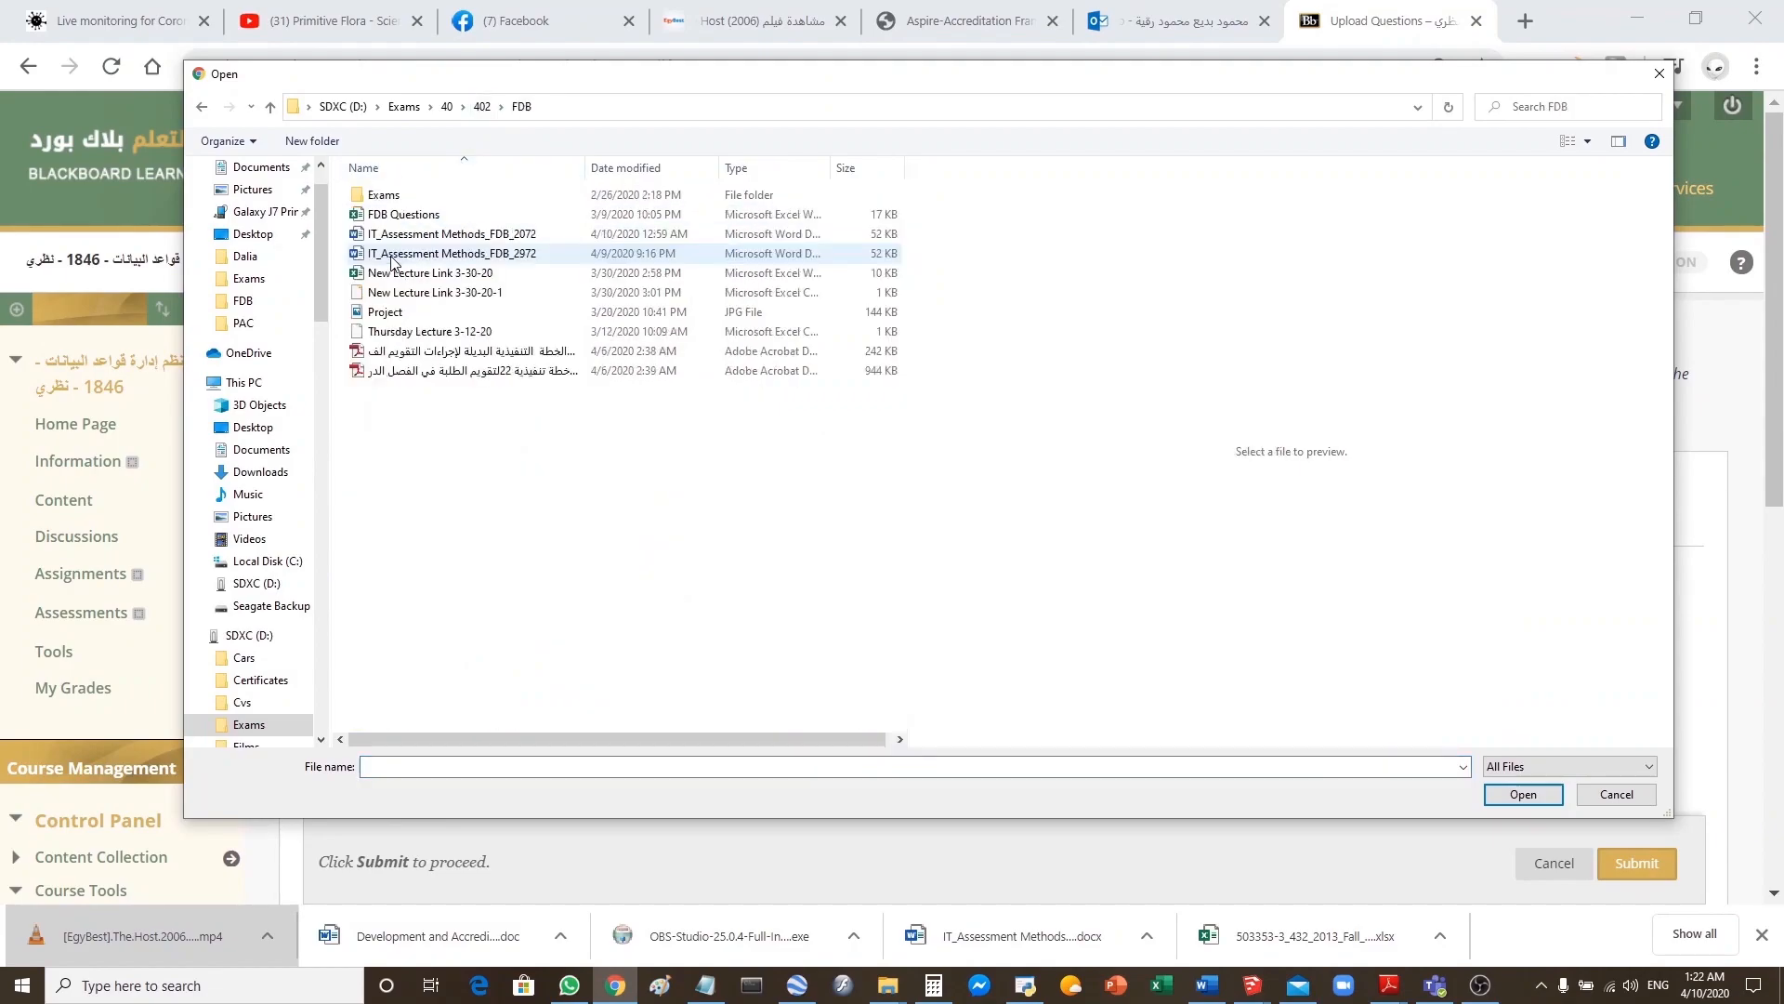
pyautogui.doubleClick(403, 195)
pyautogui.doubleClick(418, 196)
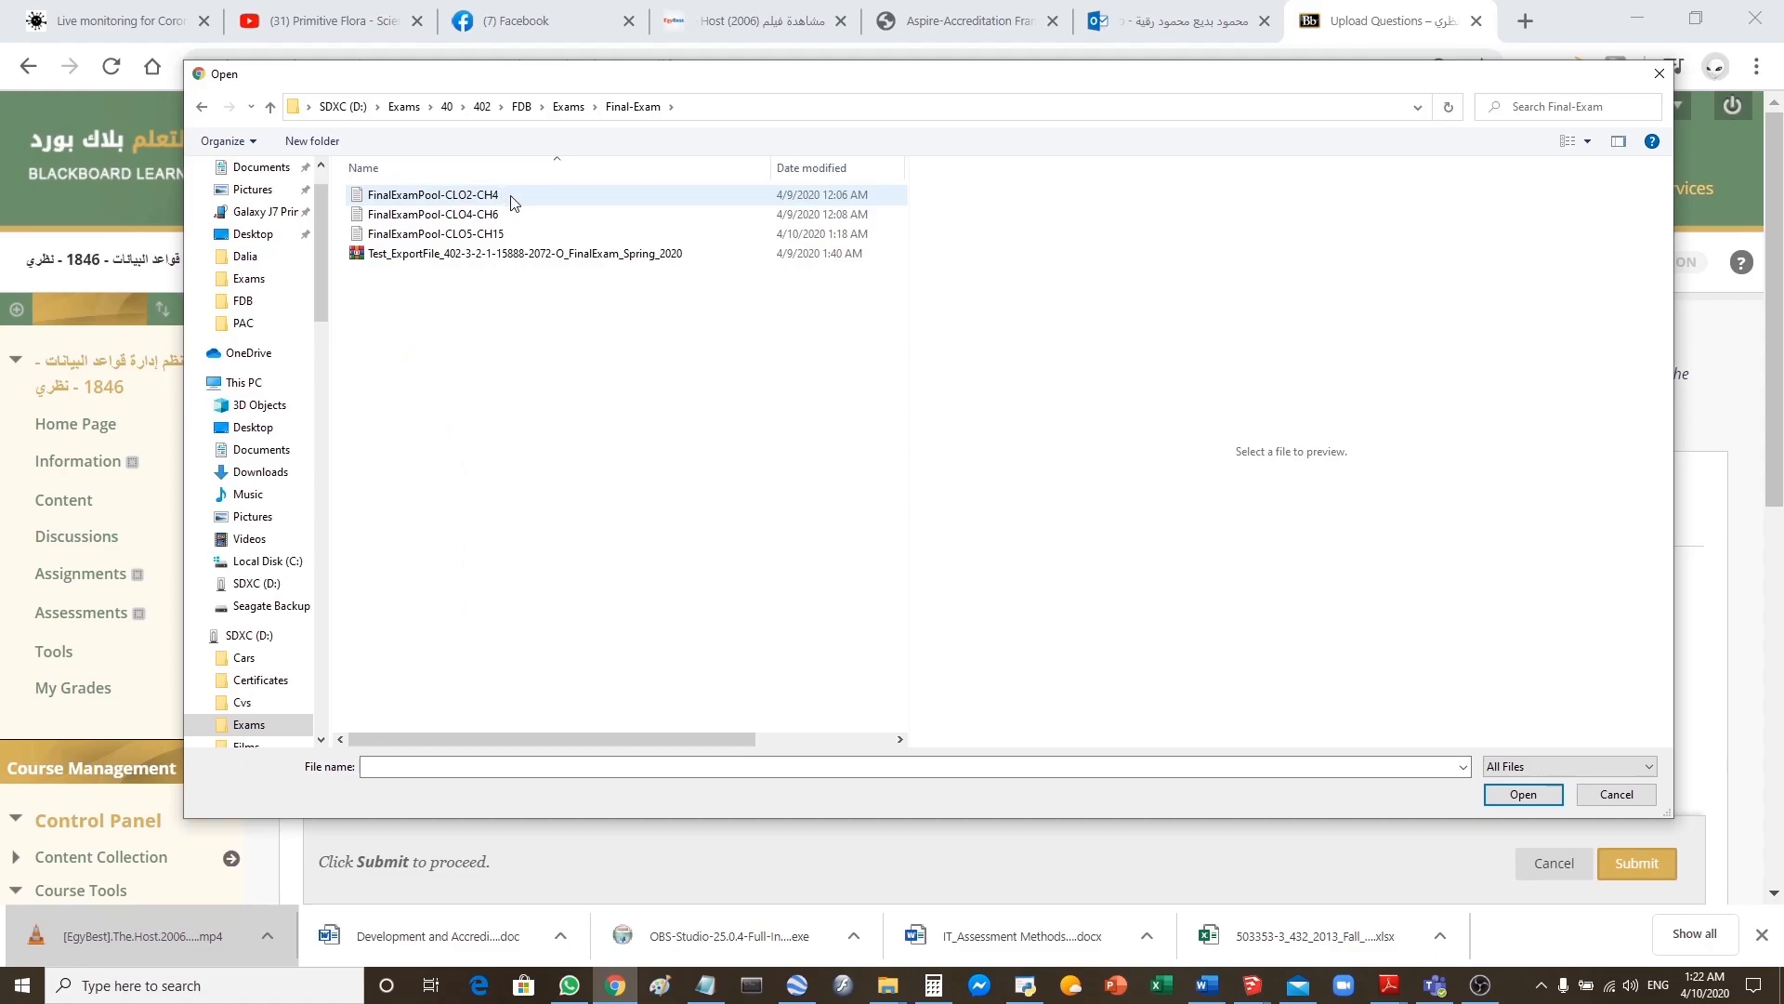
pyautogui.click(490, 200)
pyautogui.click(1540, 796)
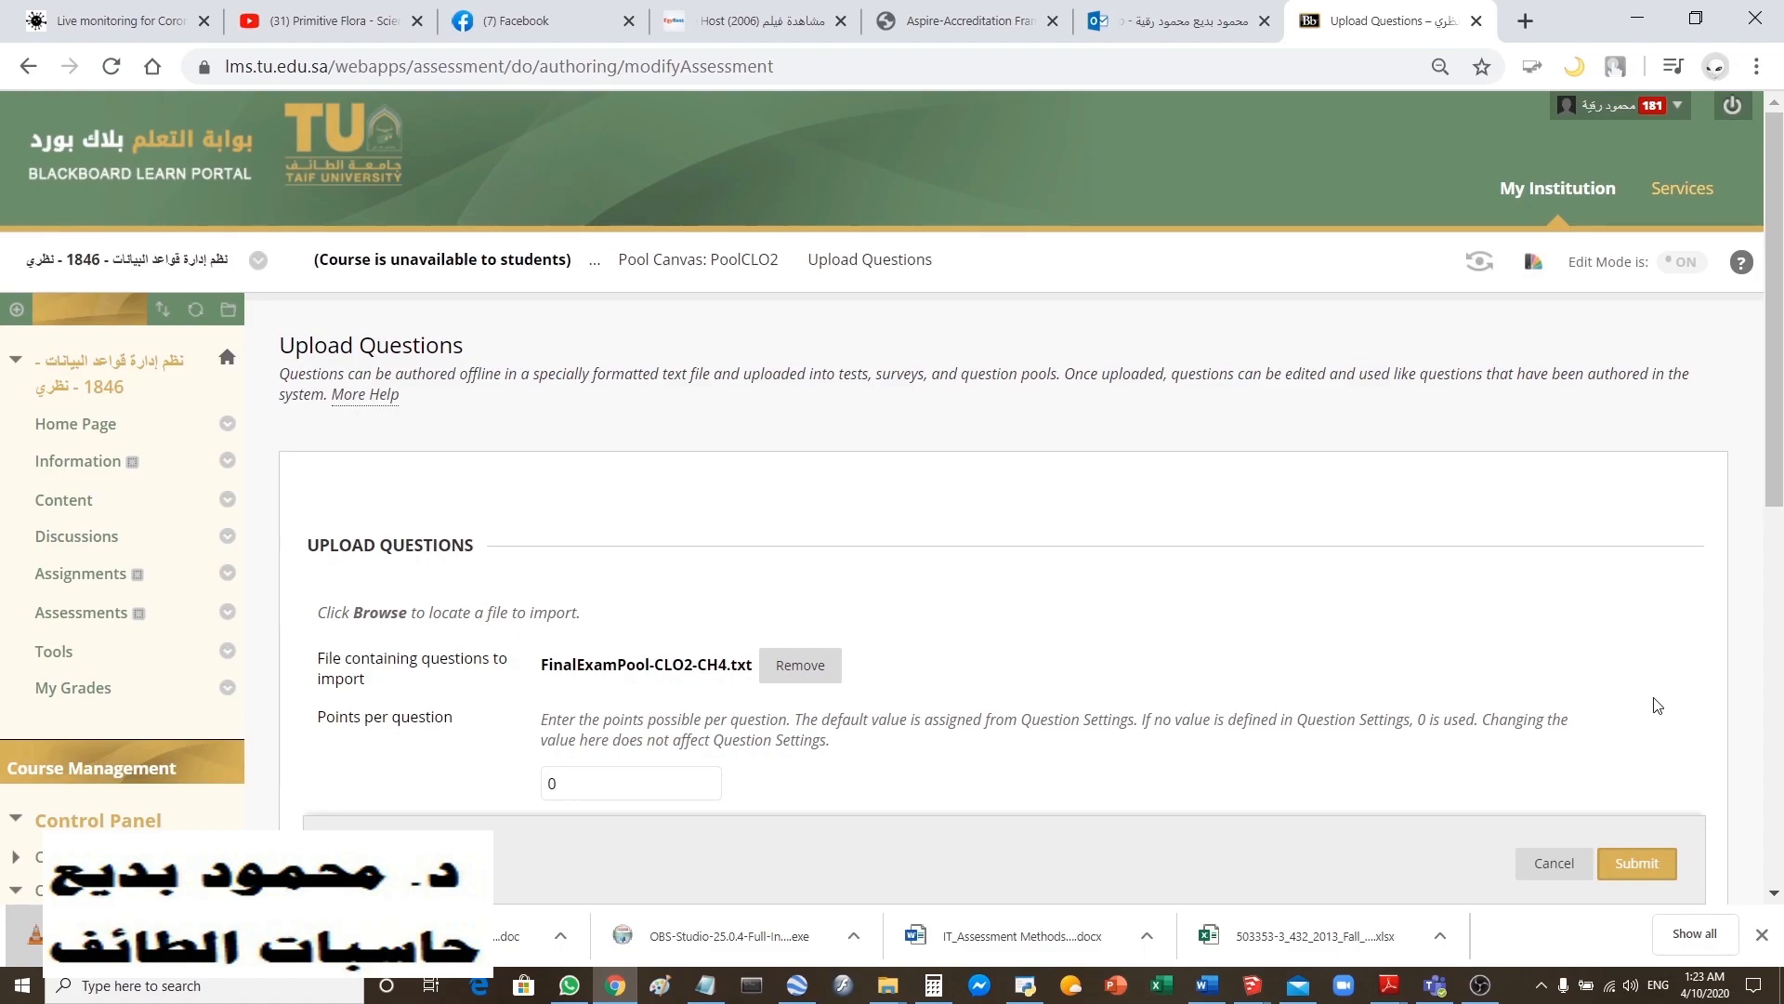
# - Submit the question upload, acknowledge the upload report and return to the PoolCLO2 canvas
pyautogui.click(1637, 863)
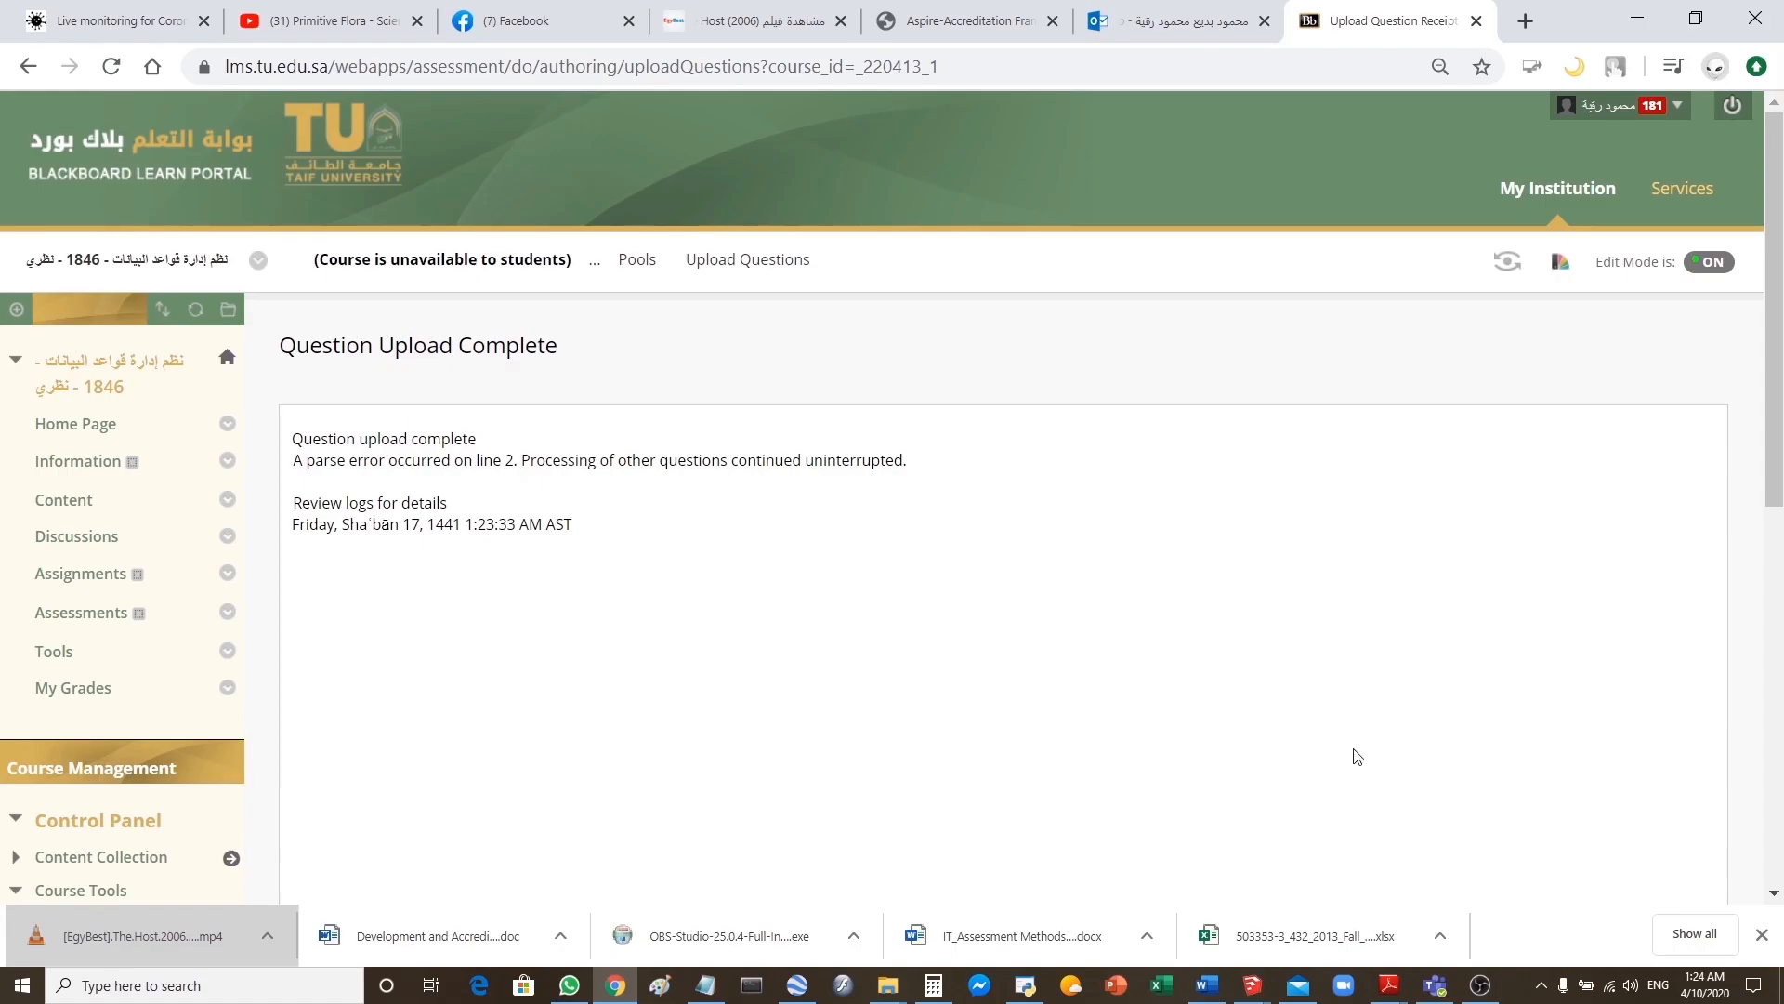
pyautogui.scroll(-5, 1362, 761)
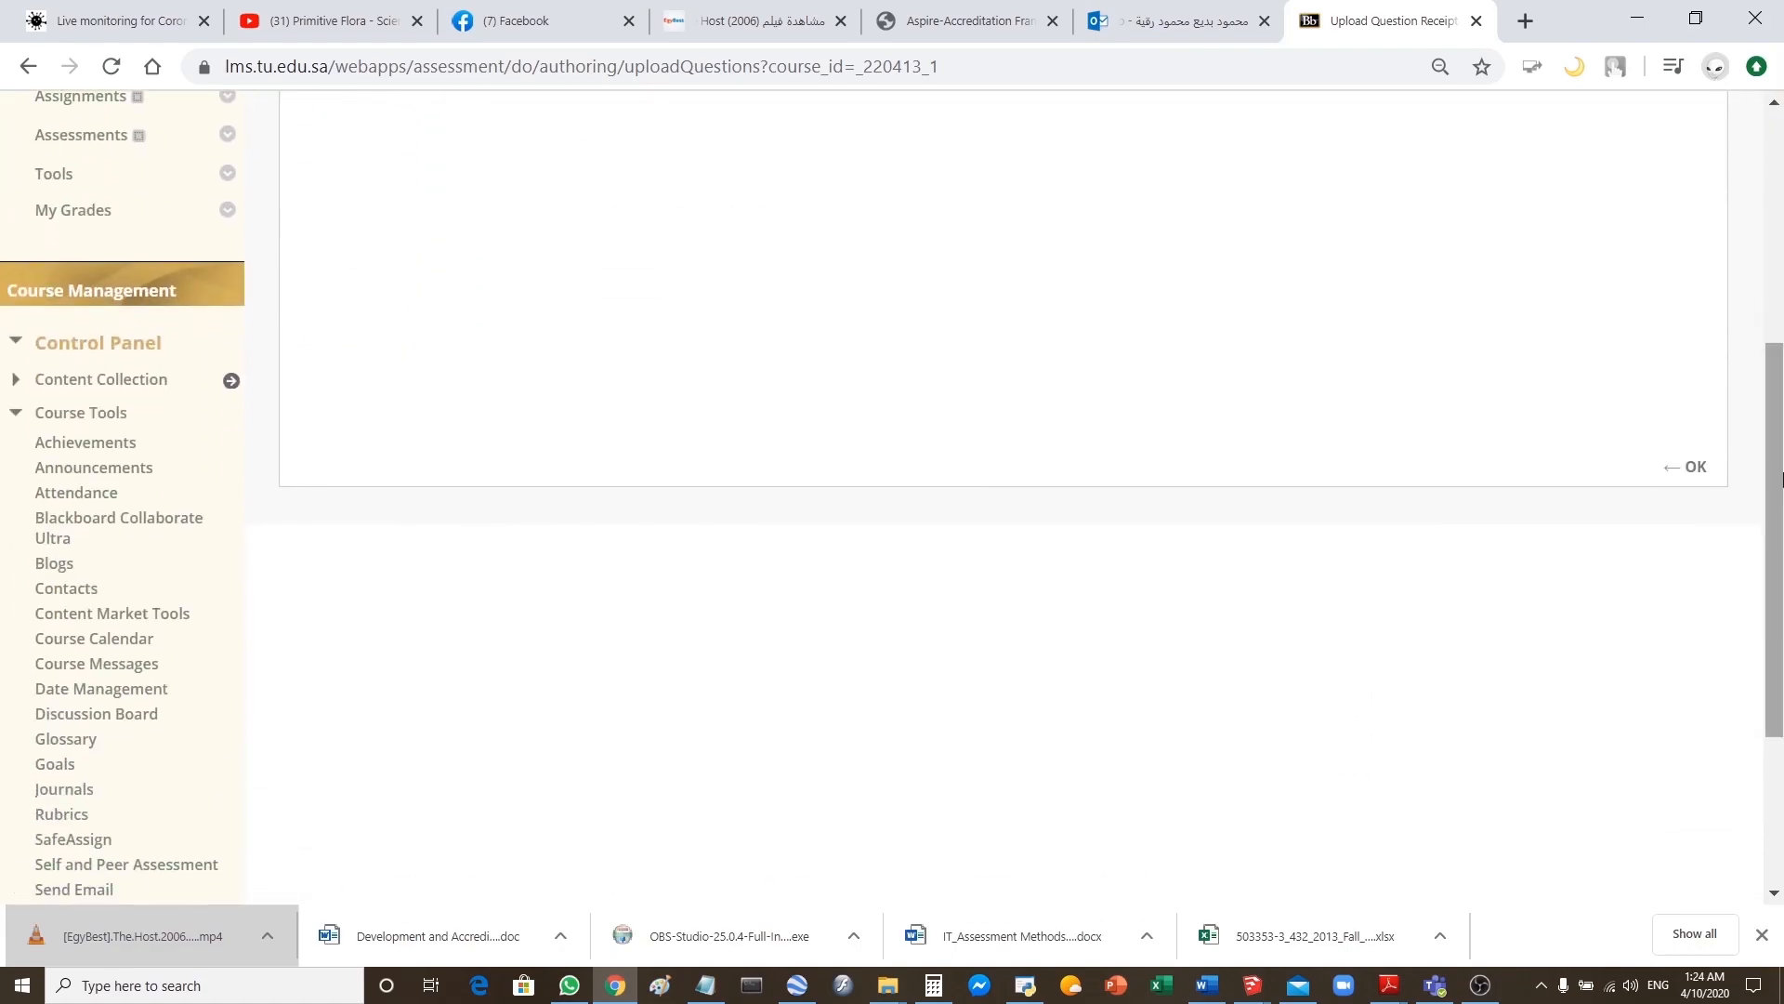
pyautogui.click(1695, 466)
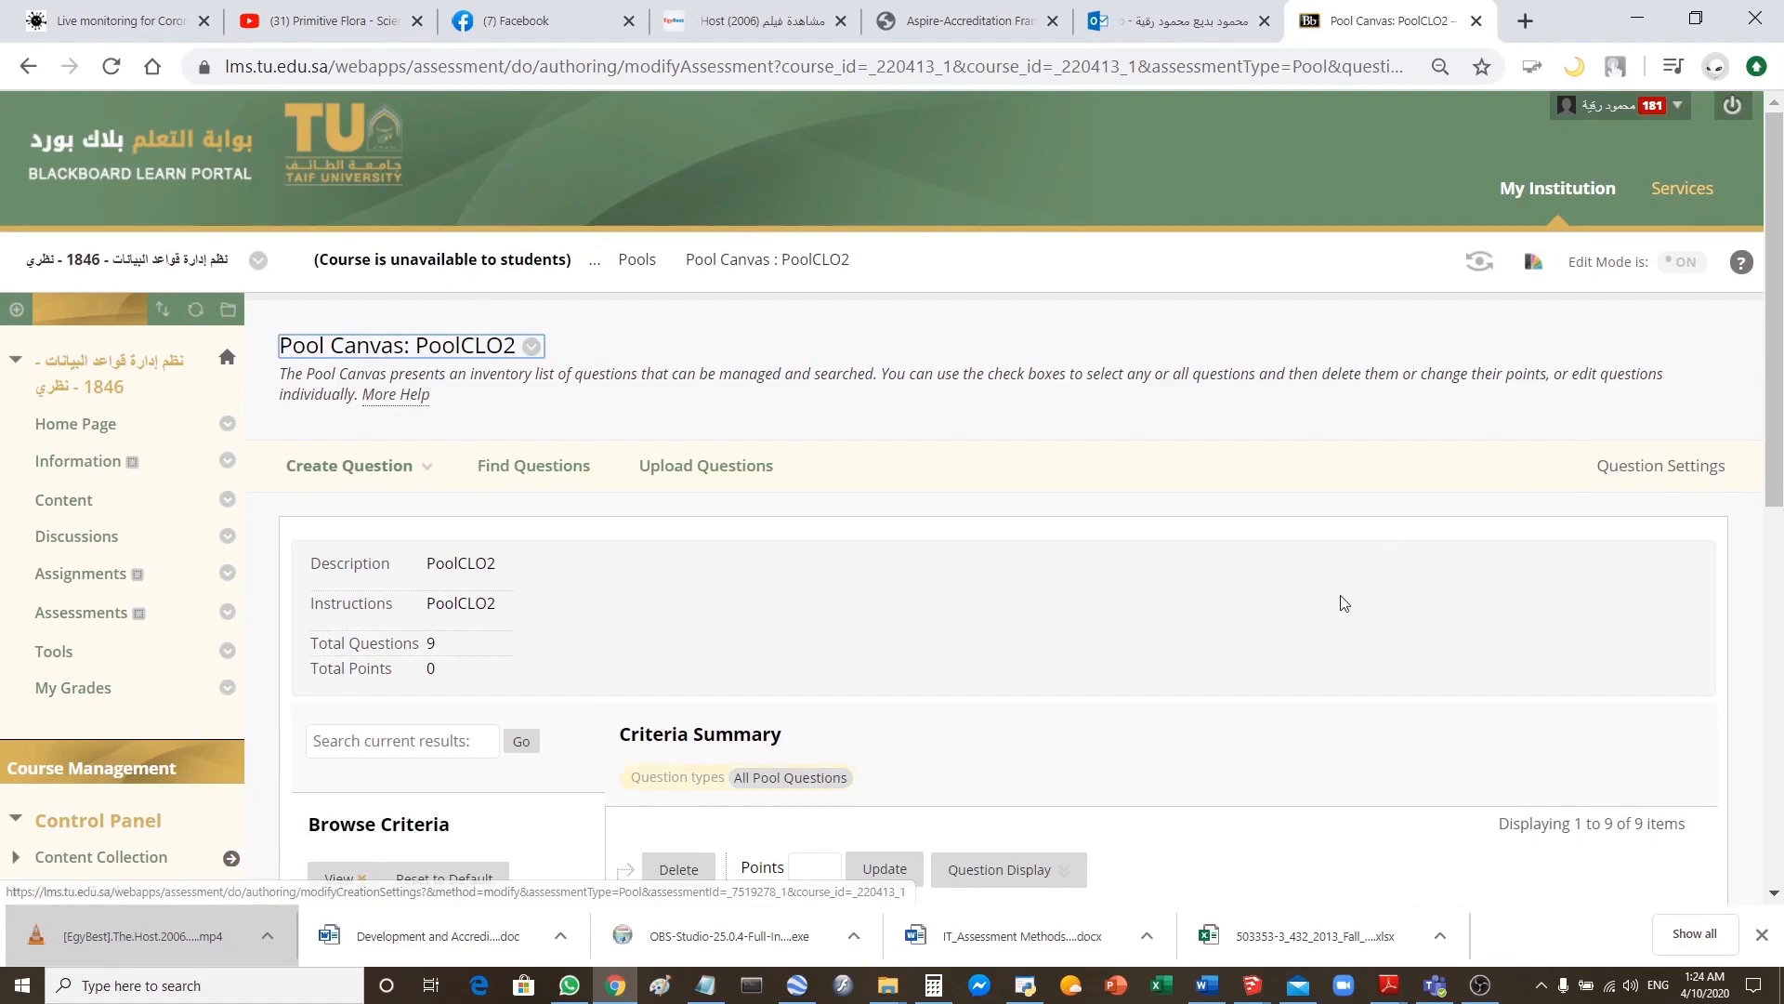
# - Review the question list uploaded to PoolCLO2 and return to the list of pools
pyautogui.scroll(-5, 1339, 600)
pyautogui.scroll(-4, 1341, 603)
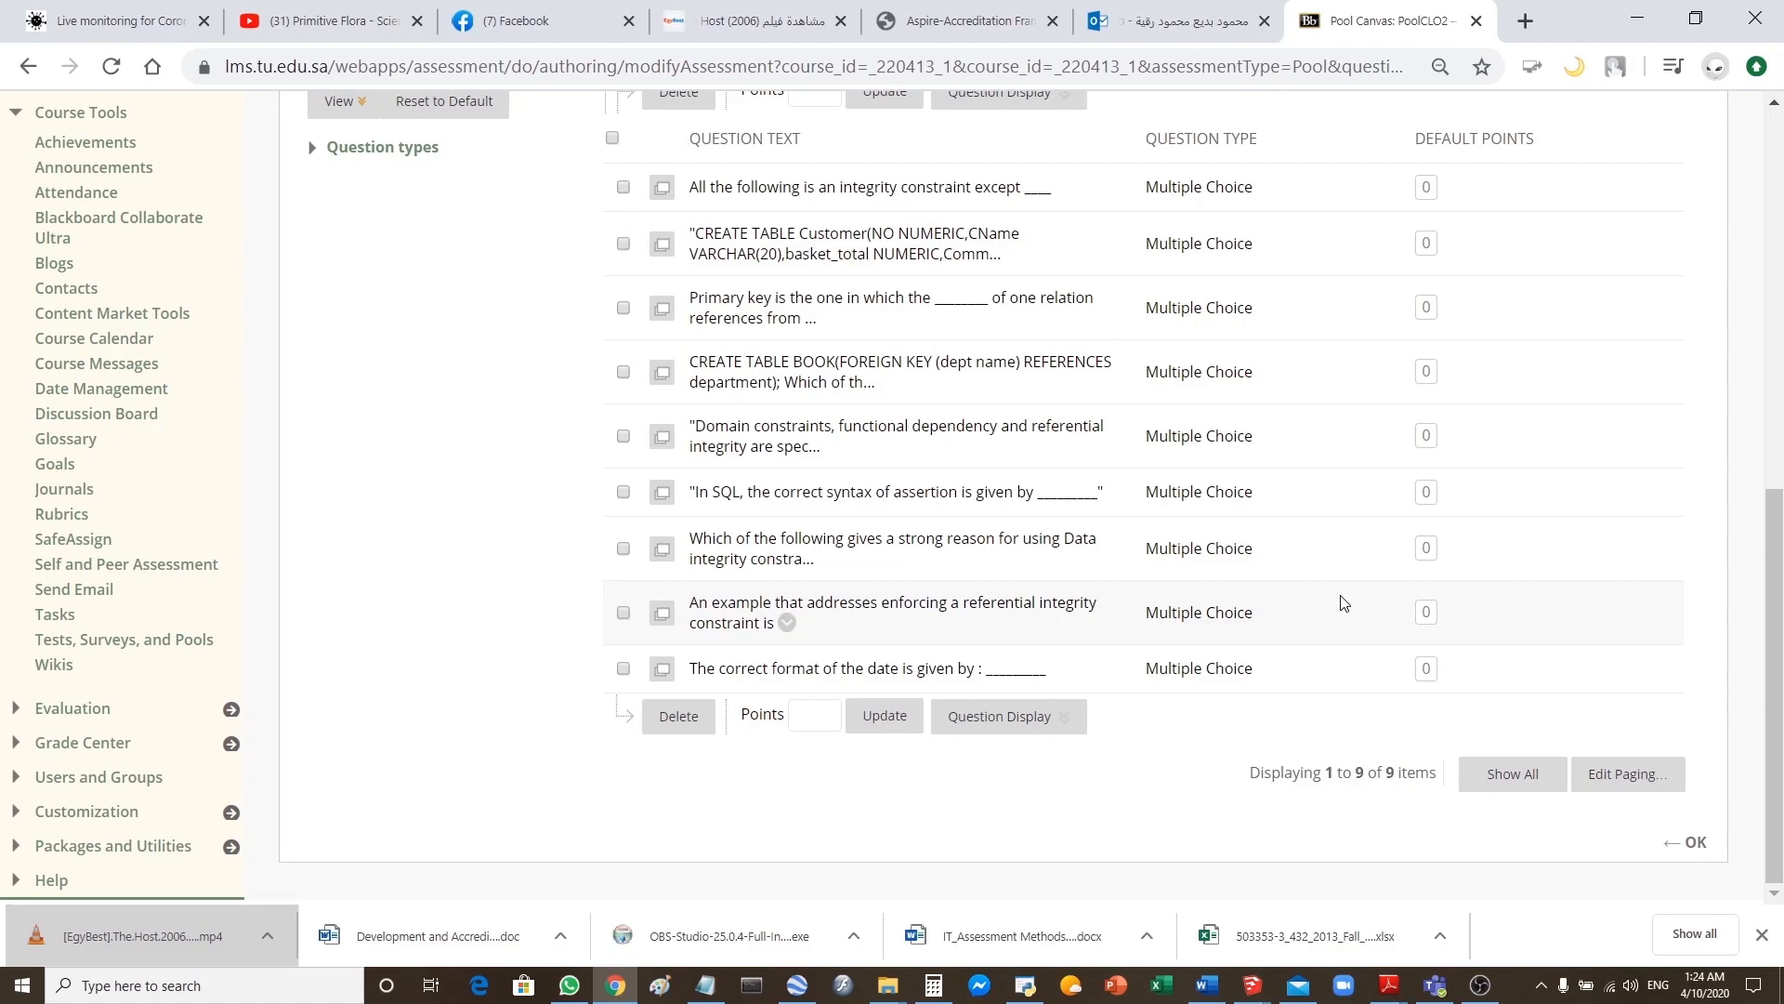
pyautogui.scroll(6, 1341, 603)
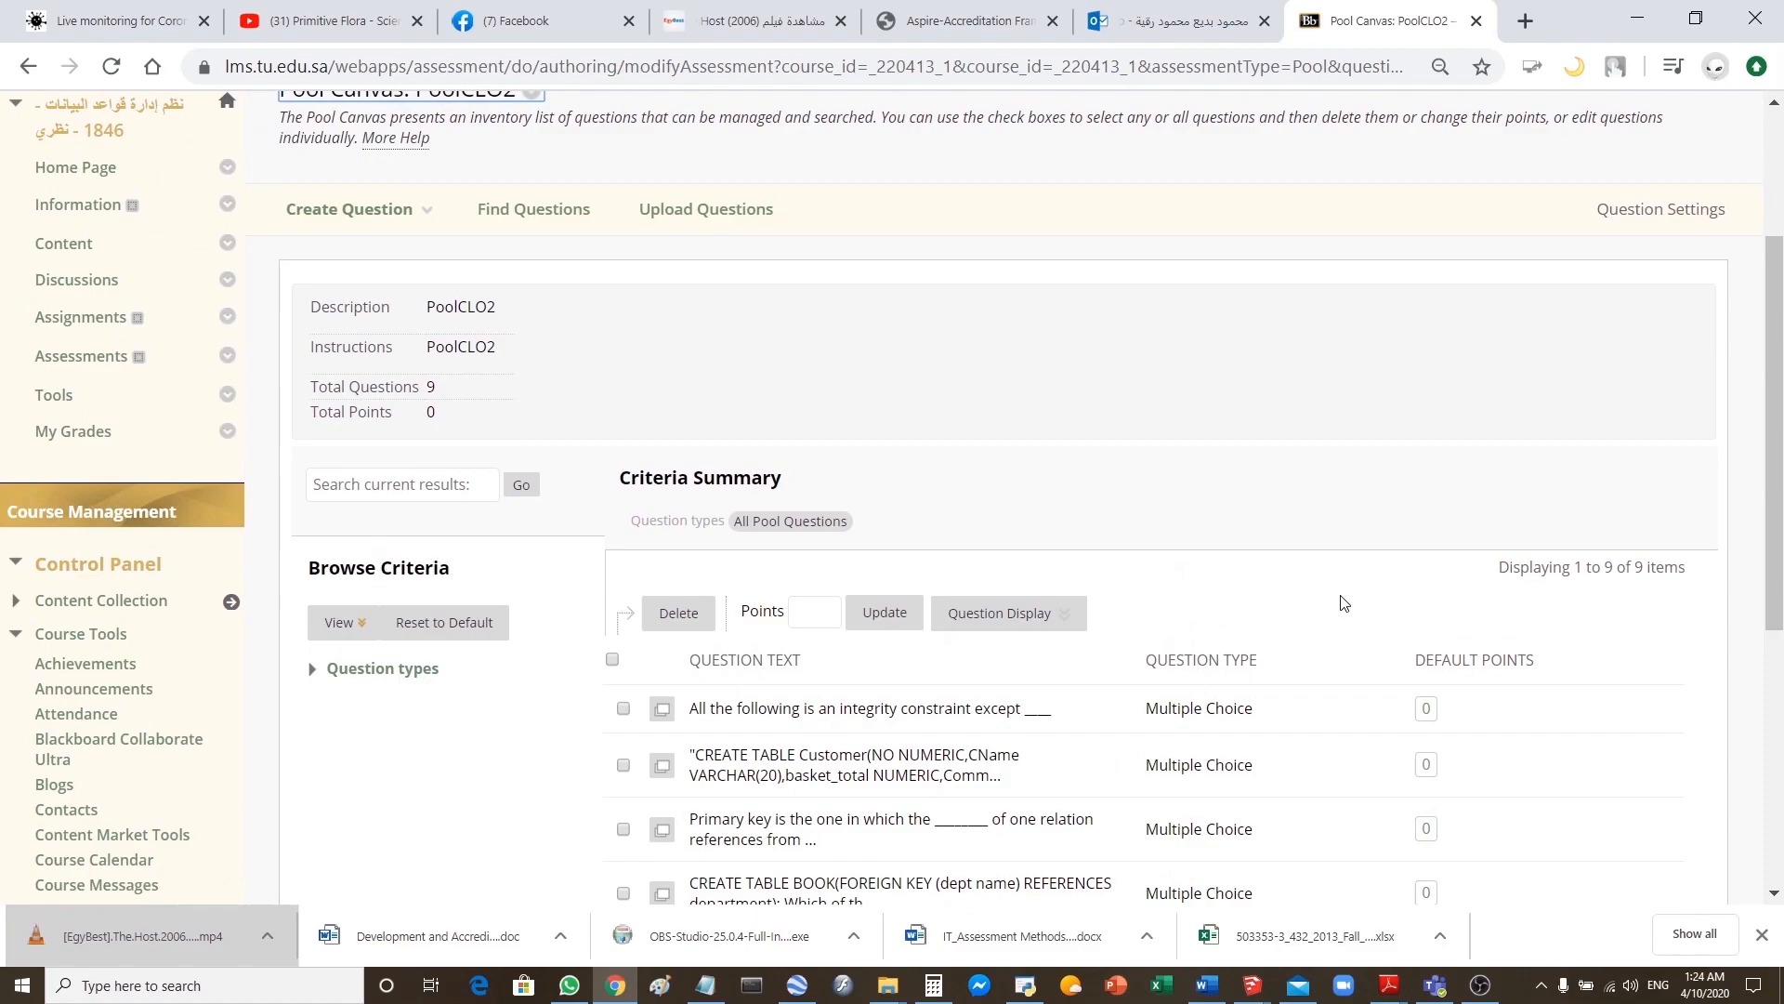
pyautogui.click(398, 217)
pyautogui.scroll(-3, 731, 344)
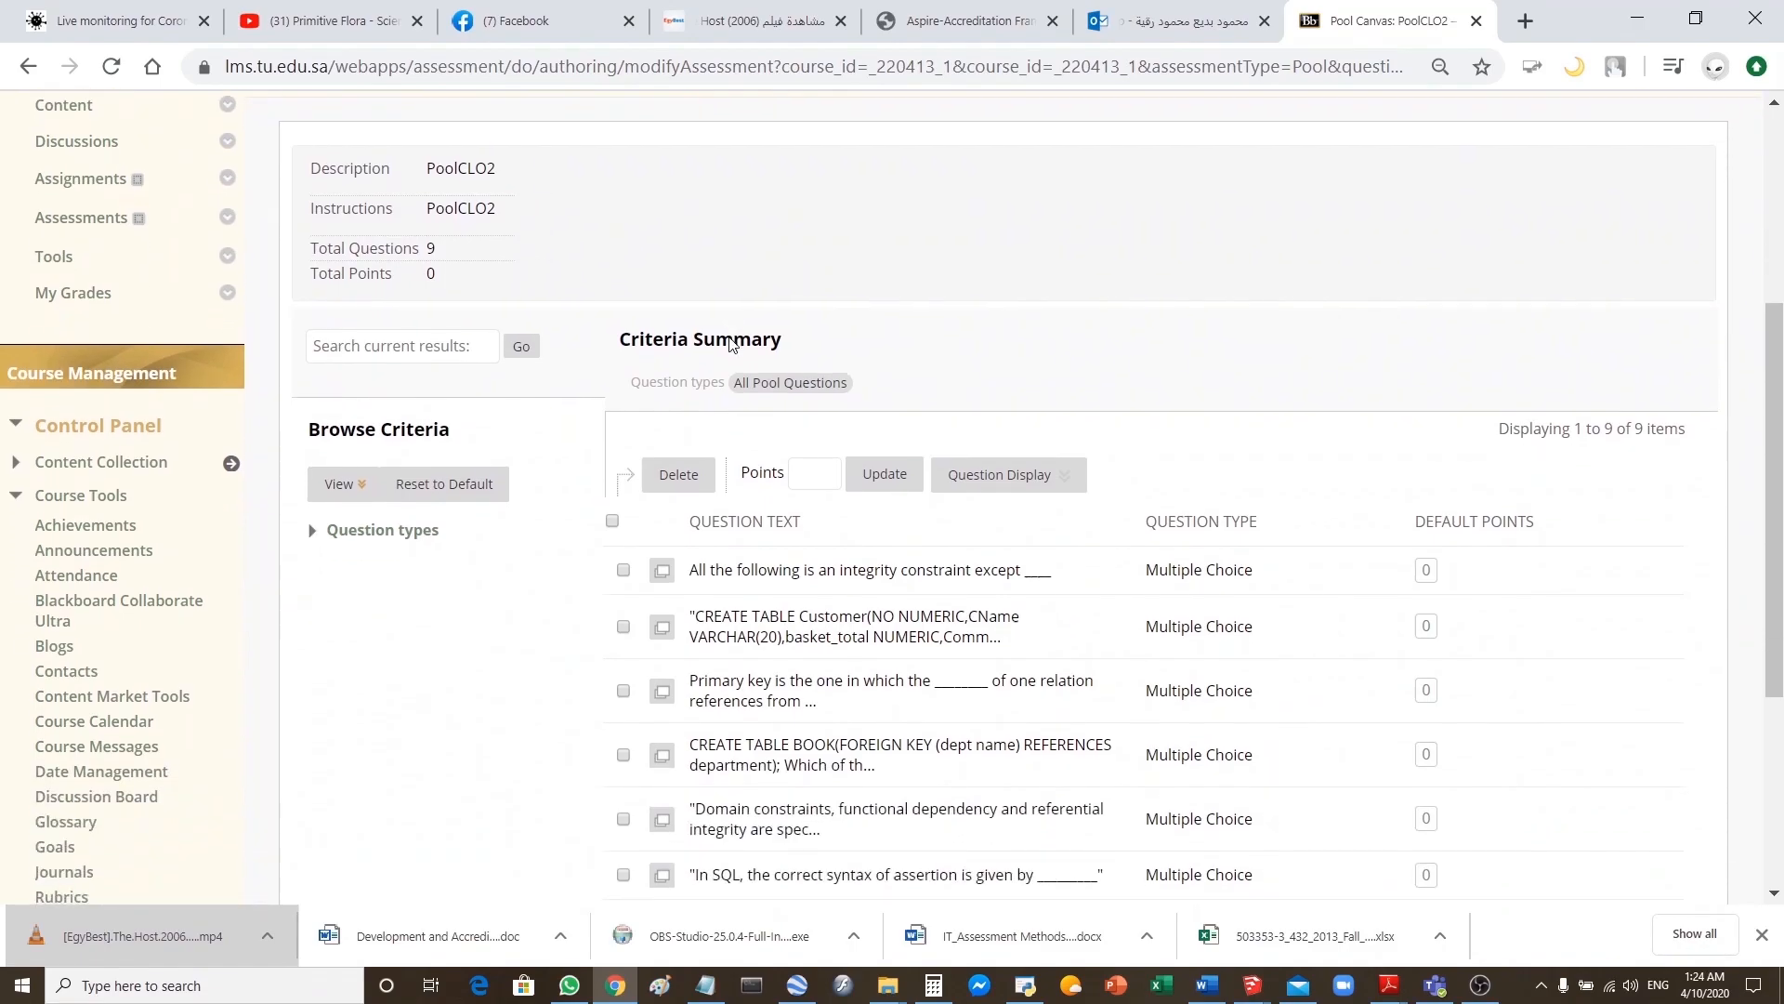
pyautogui.scroll(-4, 731, 338)
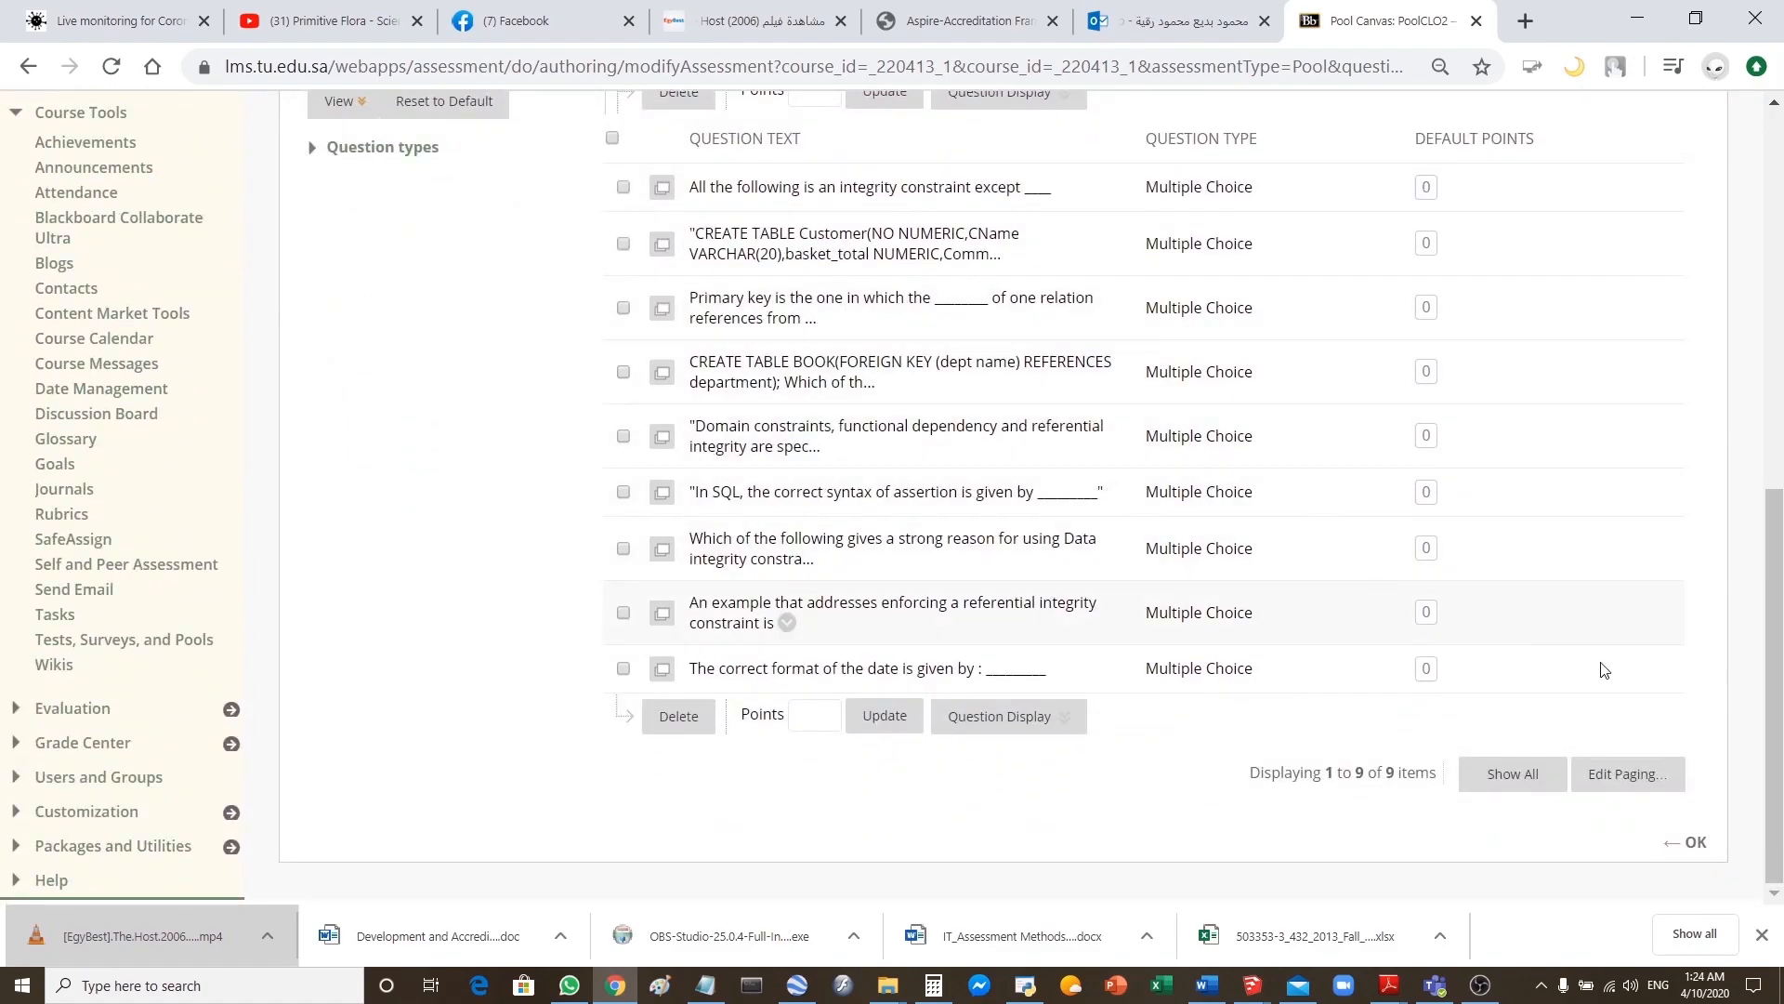
pyautogui.click(1700, 842)
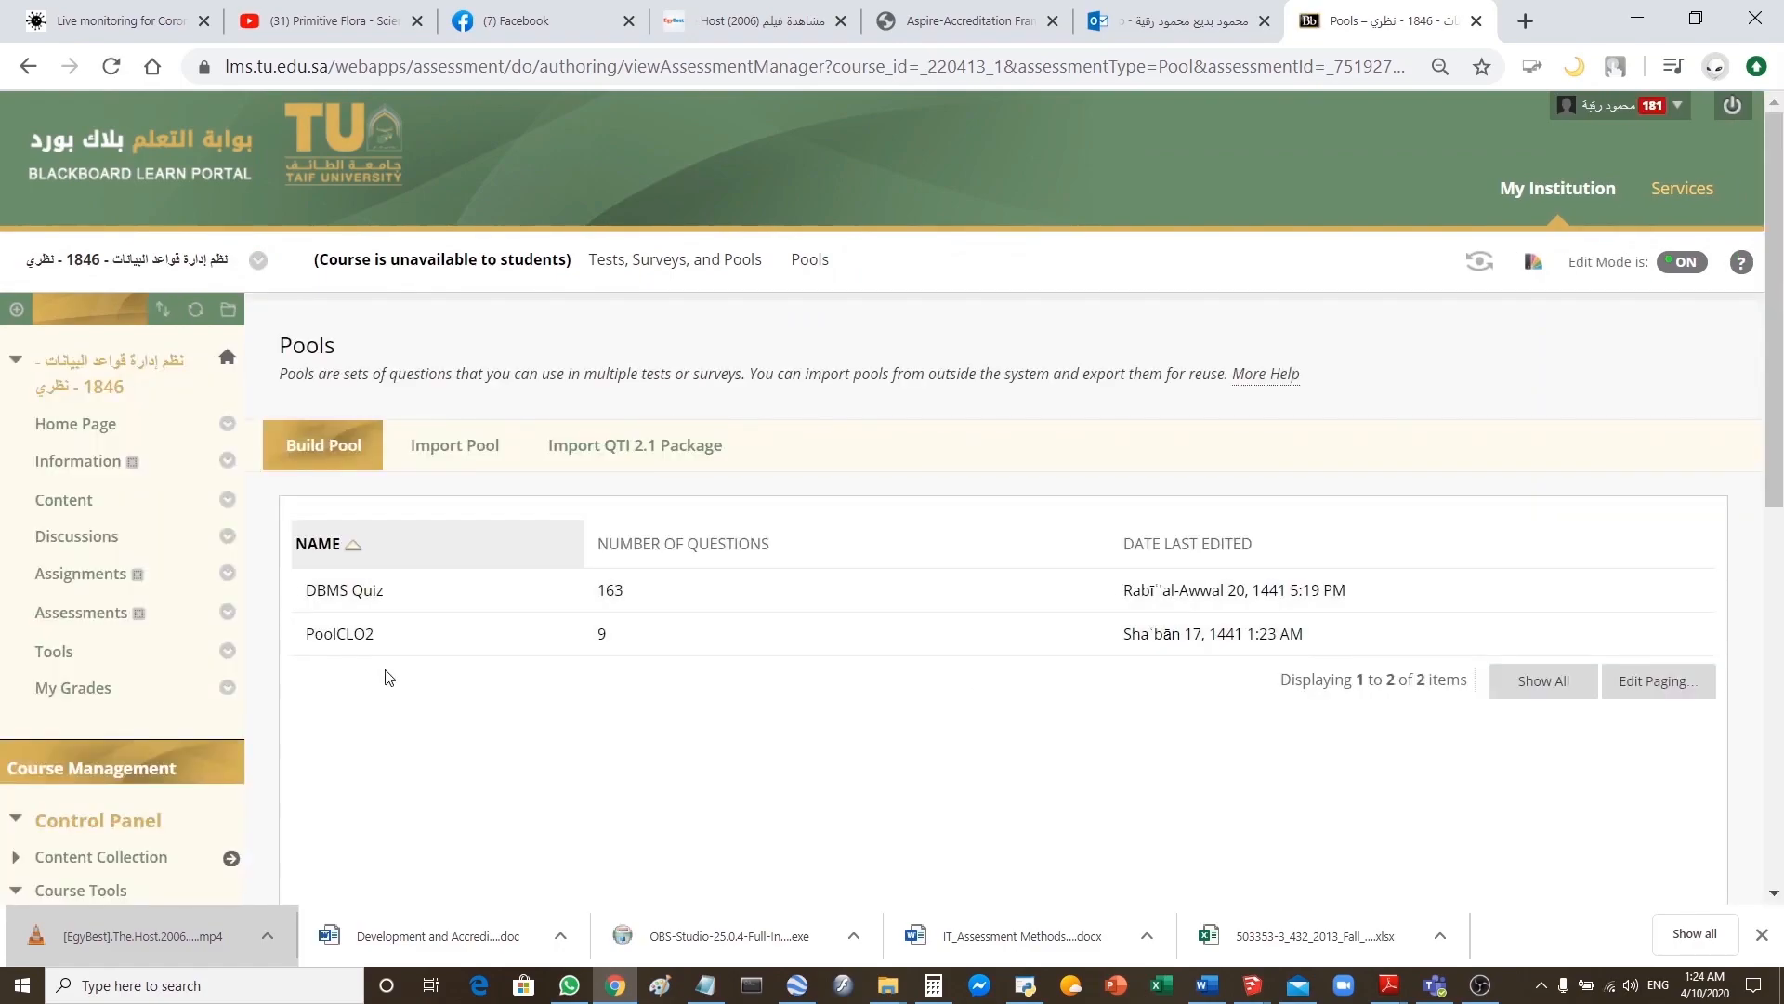
# - Start building another question pool and name it PoolCLO4
pyautogui.click(324, 446)
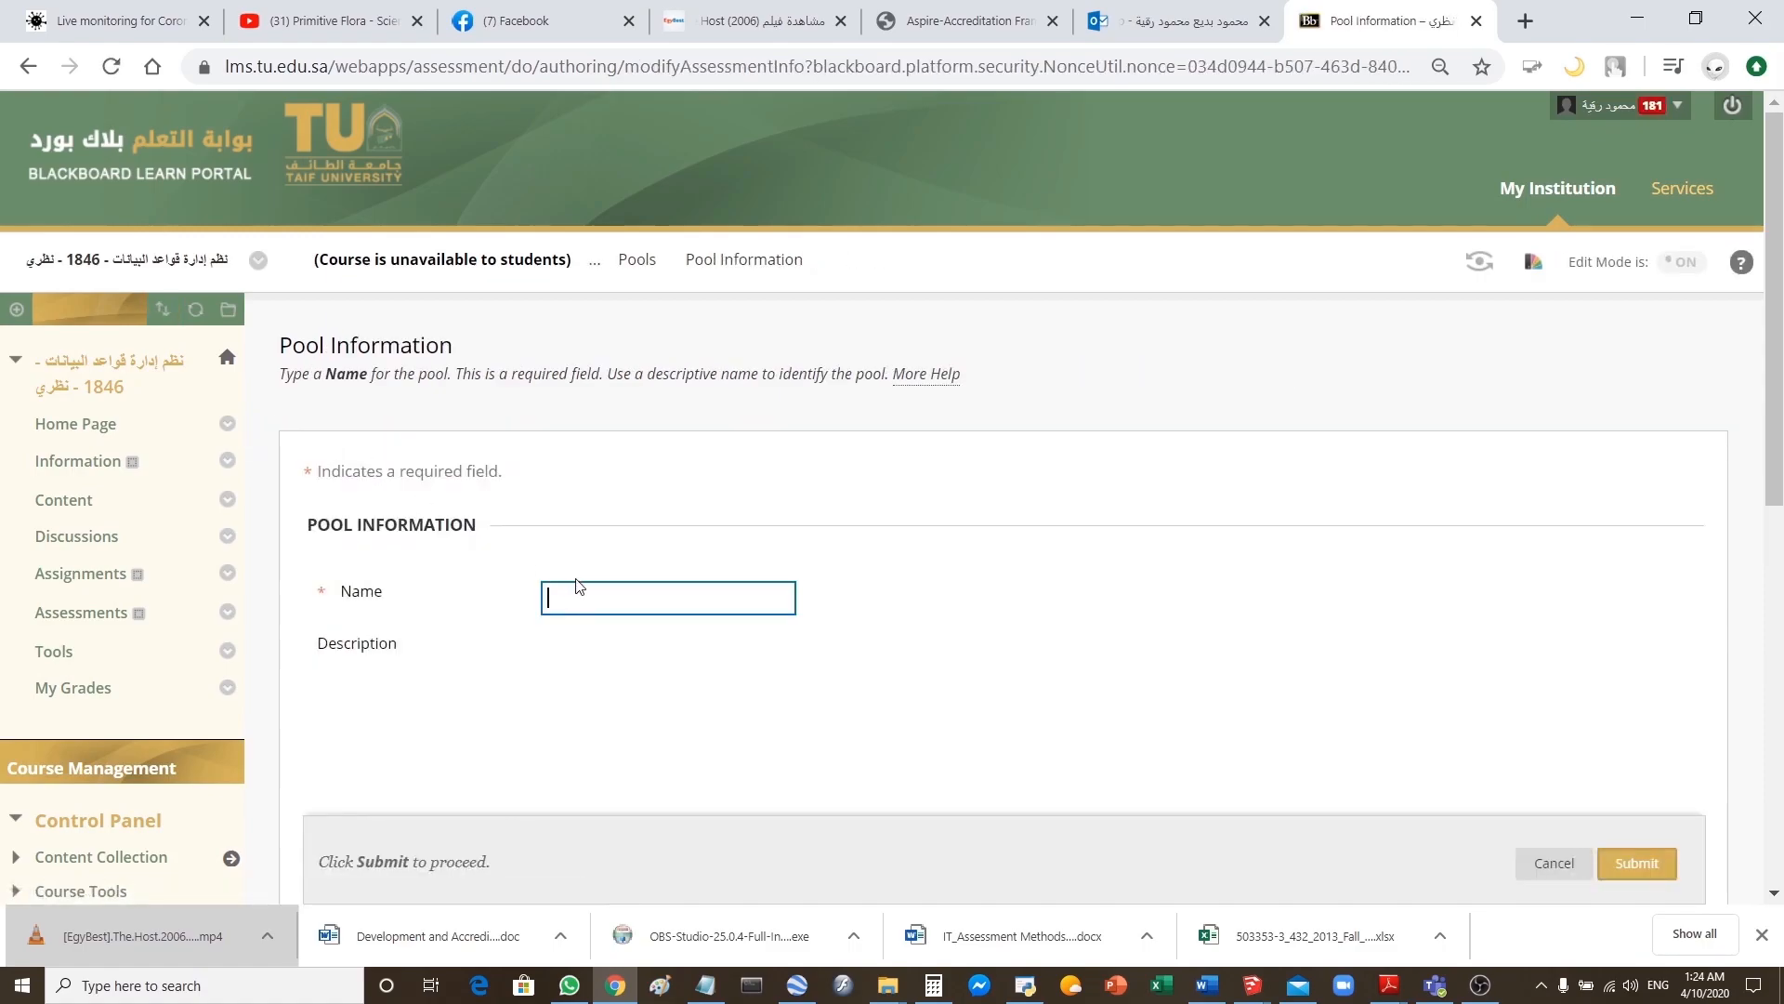
pyautogui.click(578, 599)
pyautogui.write('Pool')
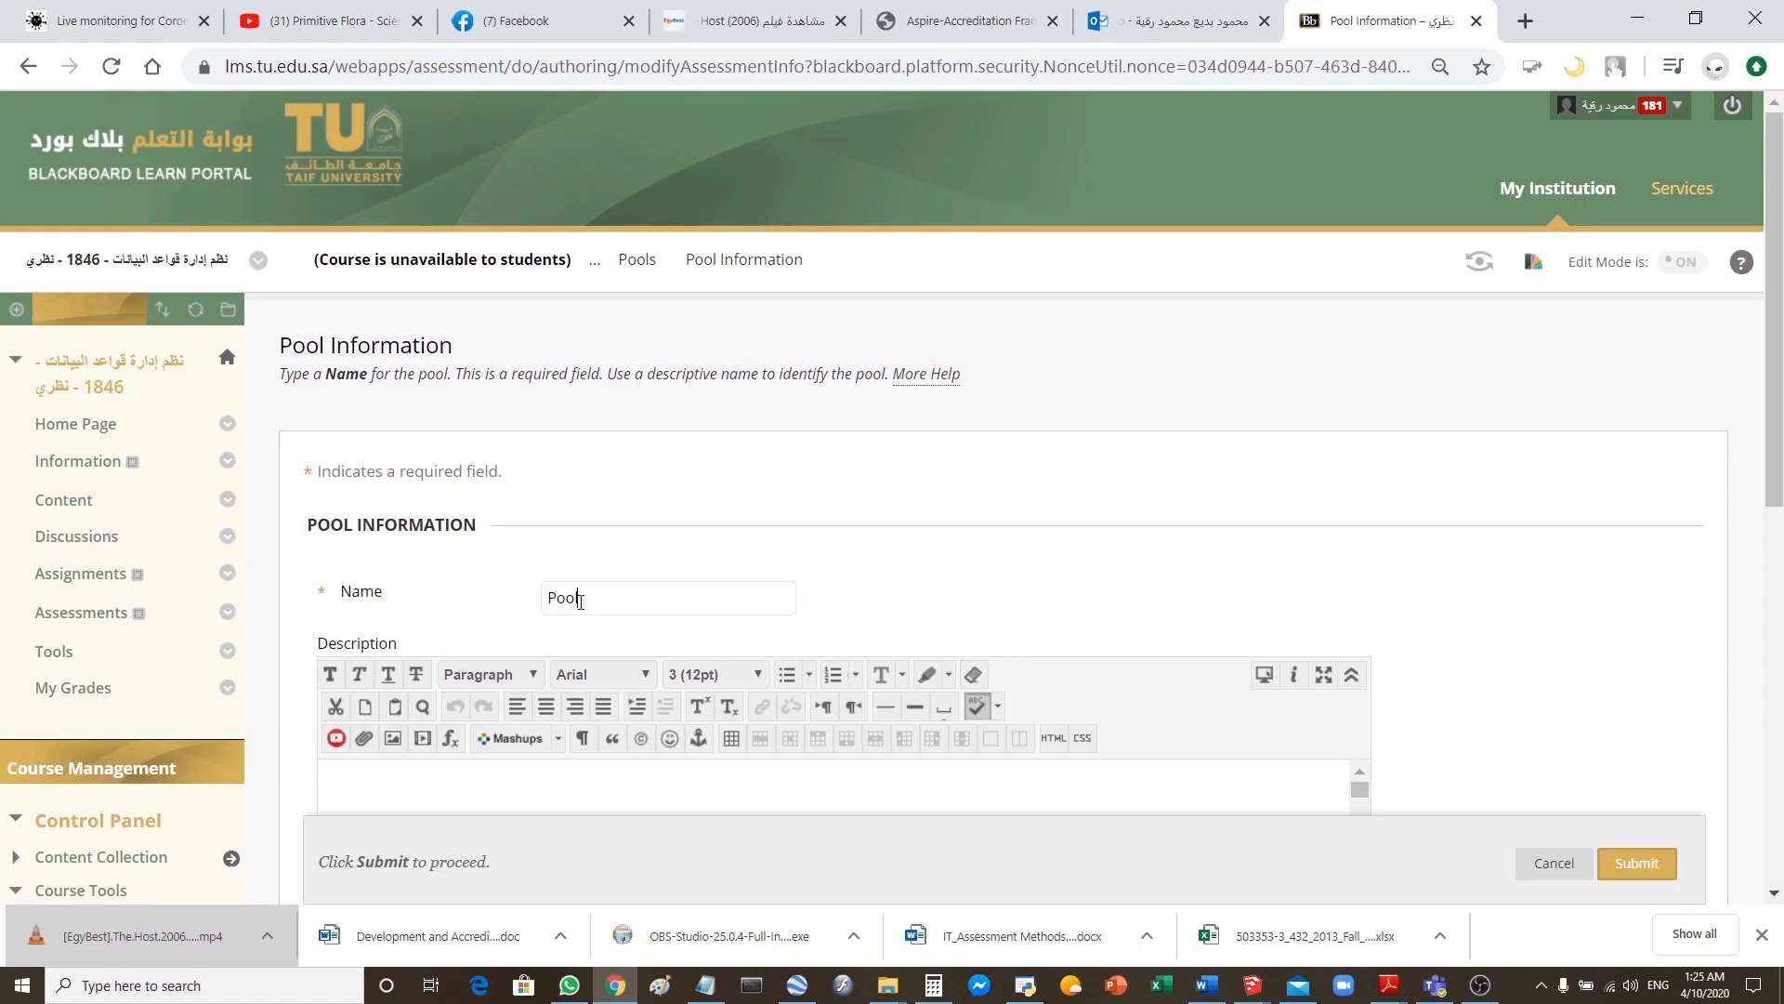
pyautogui.write('CLO4')
# - Copy the name PoolCLO4 into the pool's description and instructions, and submit the pool information
pyautogui.moveTo(638, 600); pyautogui.dragTo(500, 608)
pyautogui.hotkey('ctrl', 'c')
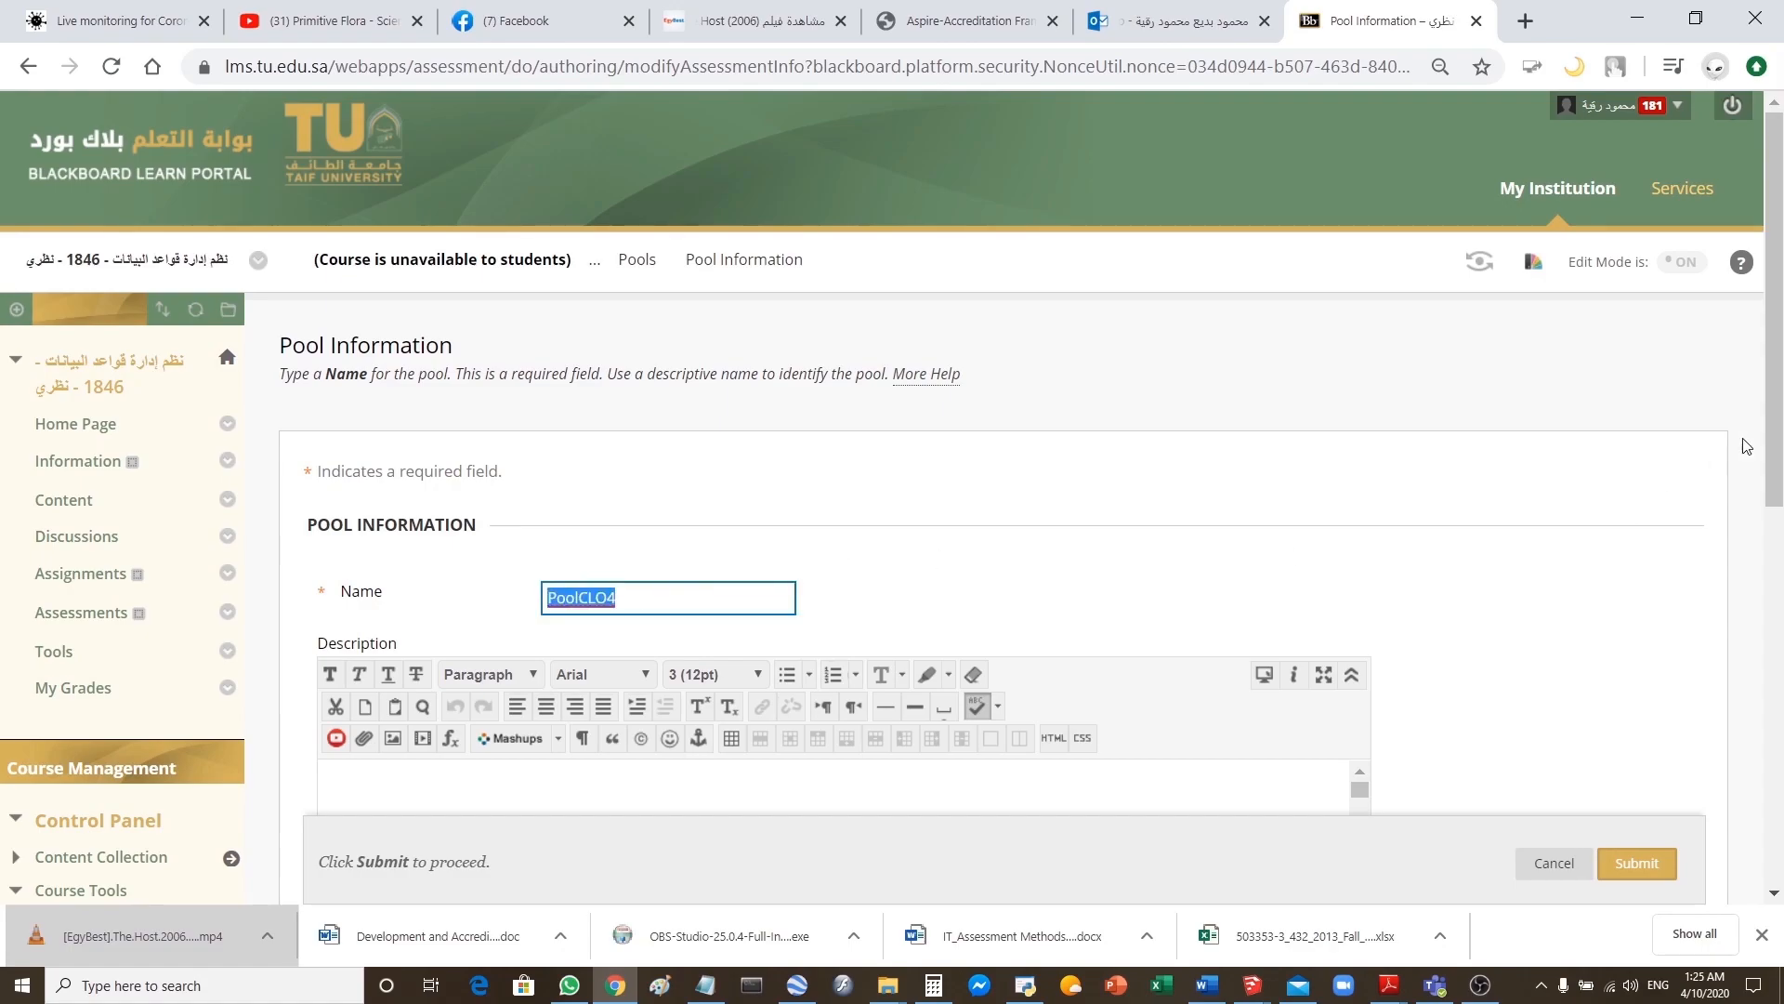
pyautogui.scroll(-4, 1160, 477)
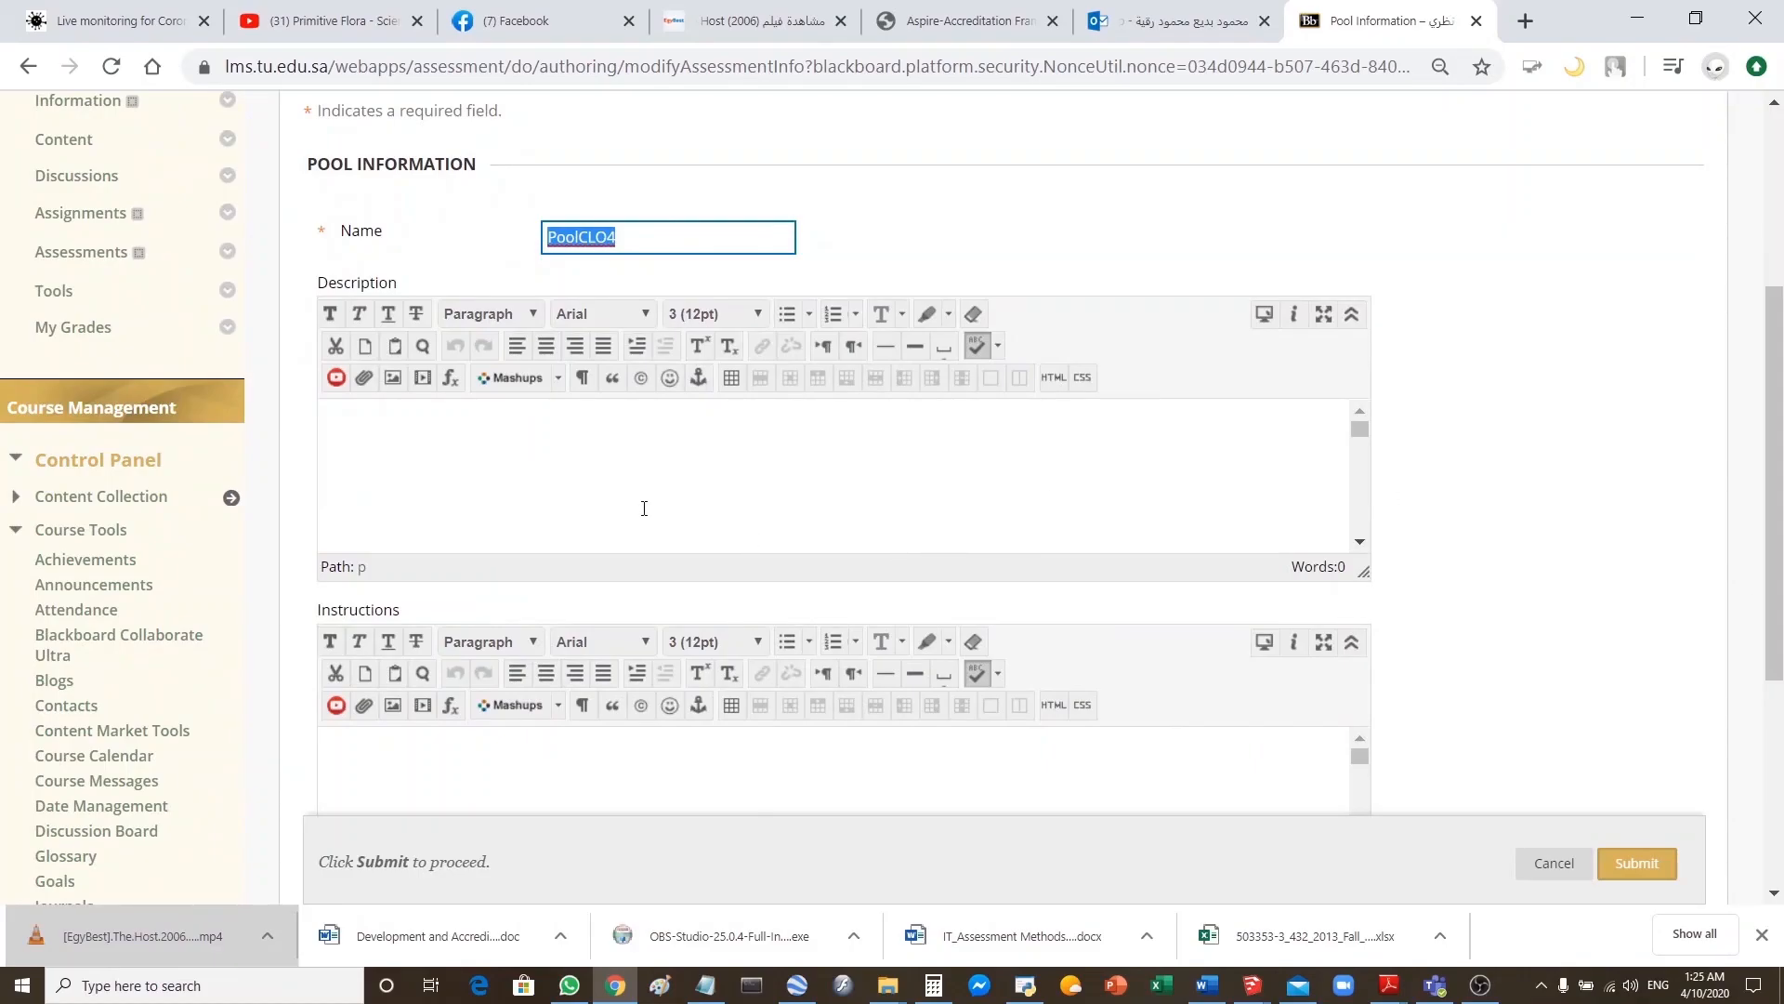
pyautogui.click(645, 509)
pyautogui.hotkey('ctrl', 'v')
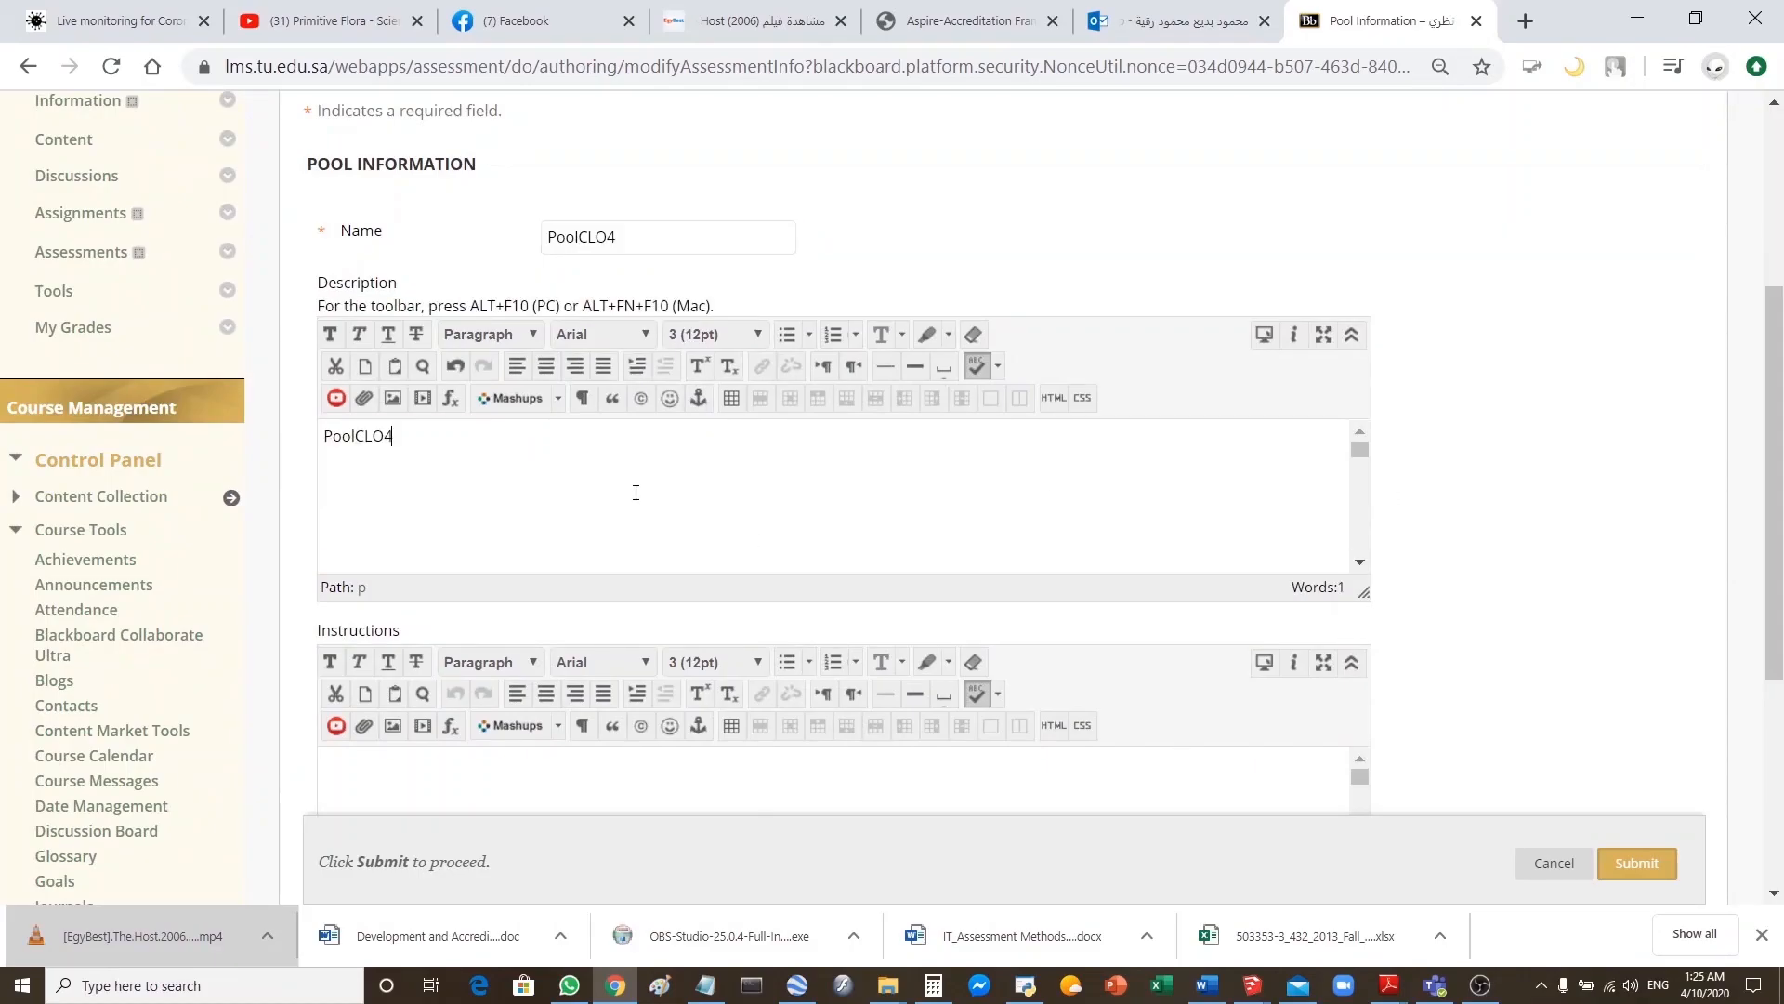
pyautogui.click(366, 787)
pyautogui.hotkey('ctrl', 'v')
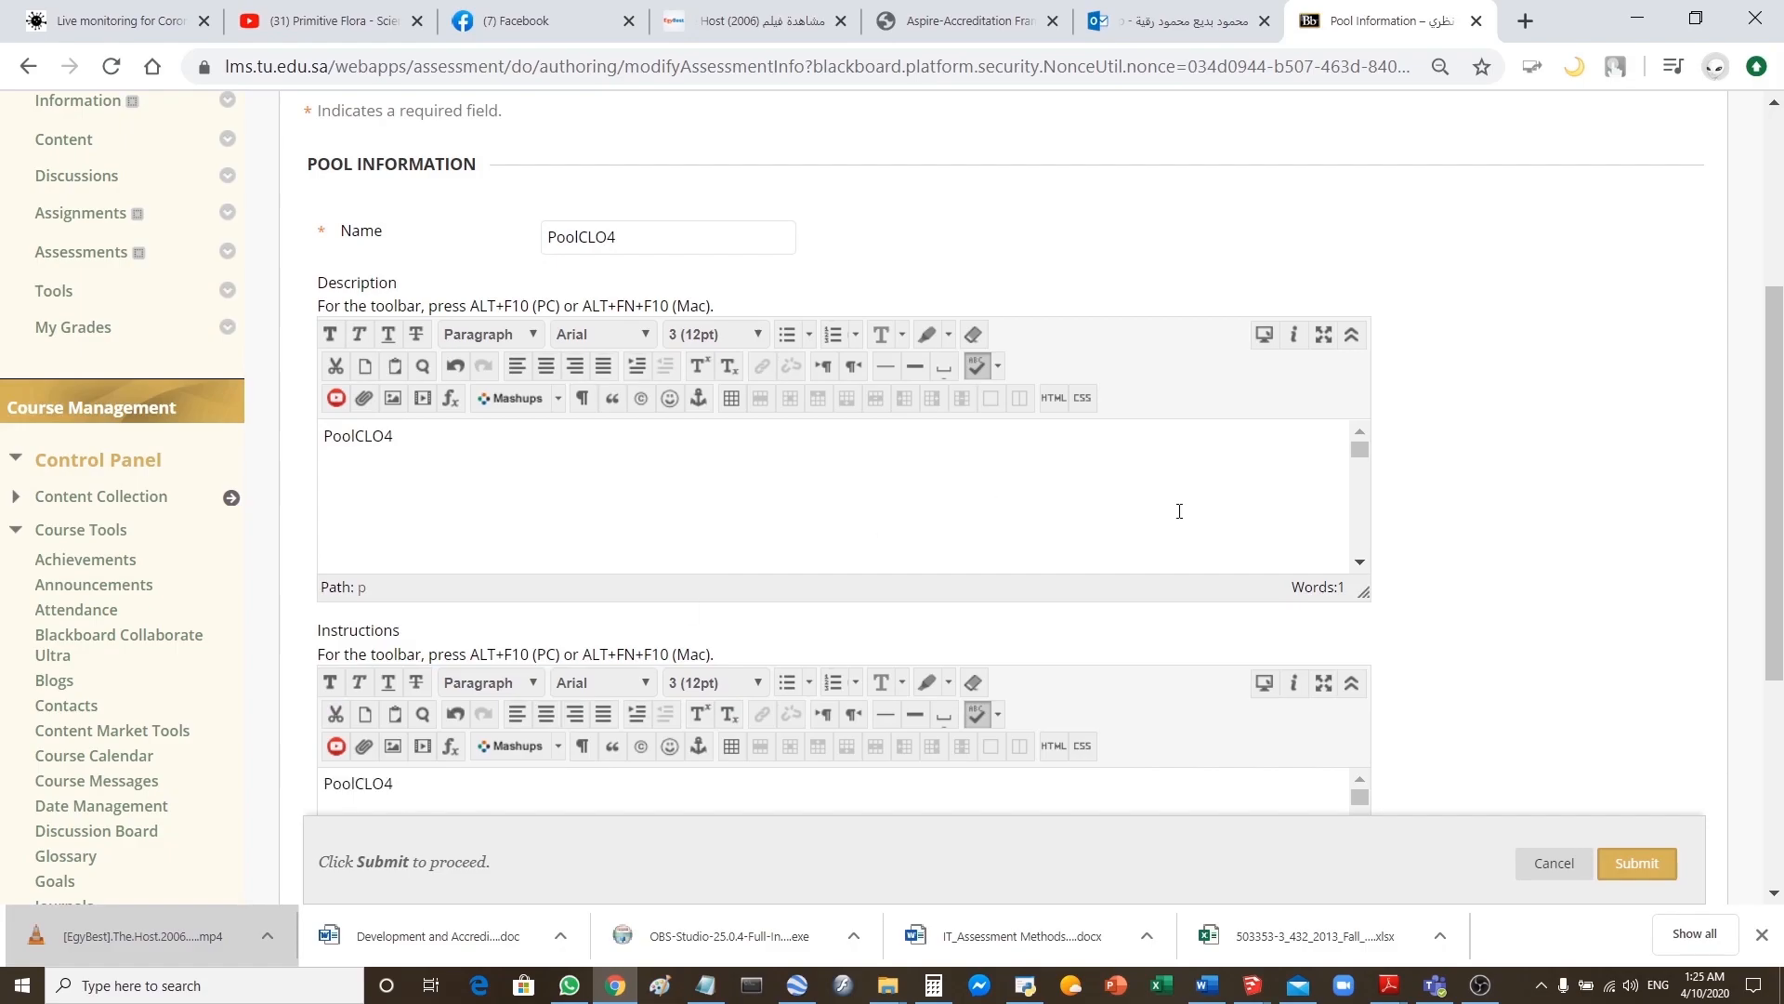
pyautogui.moveTo(1778, 464); pyautogui.dragTo(1779, 648)
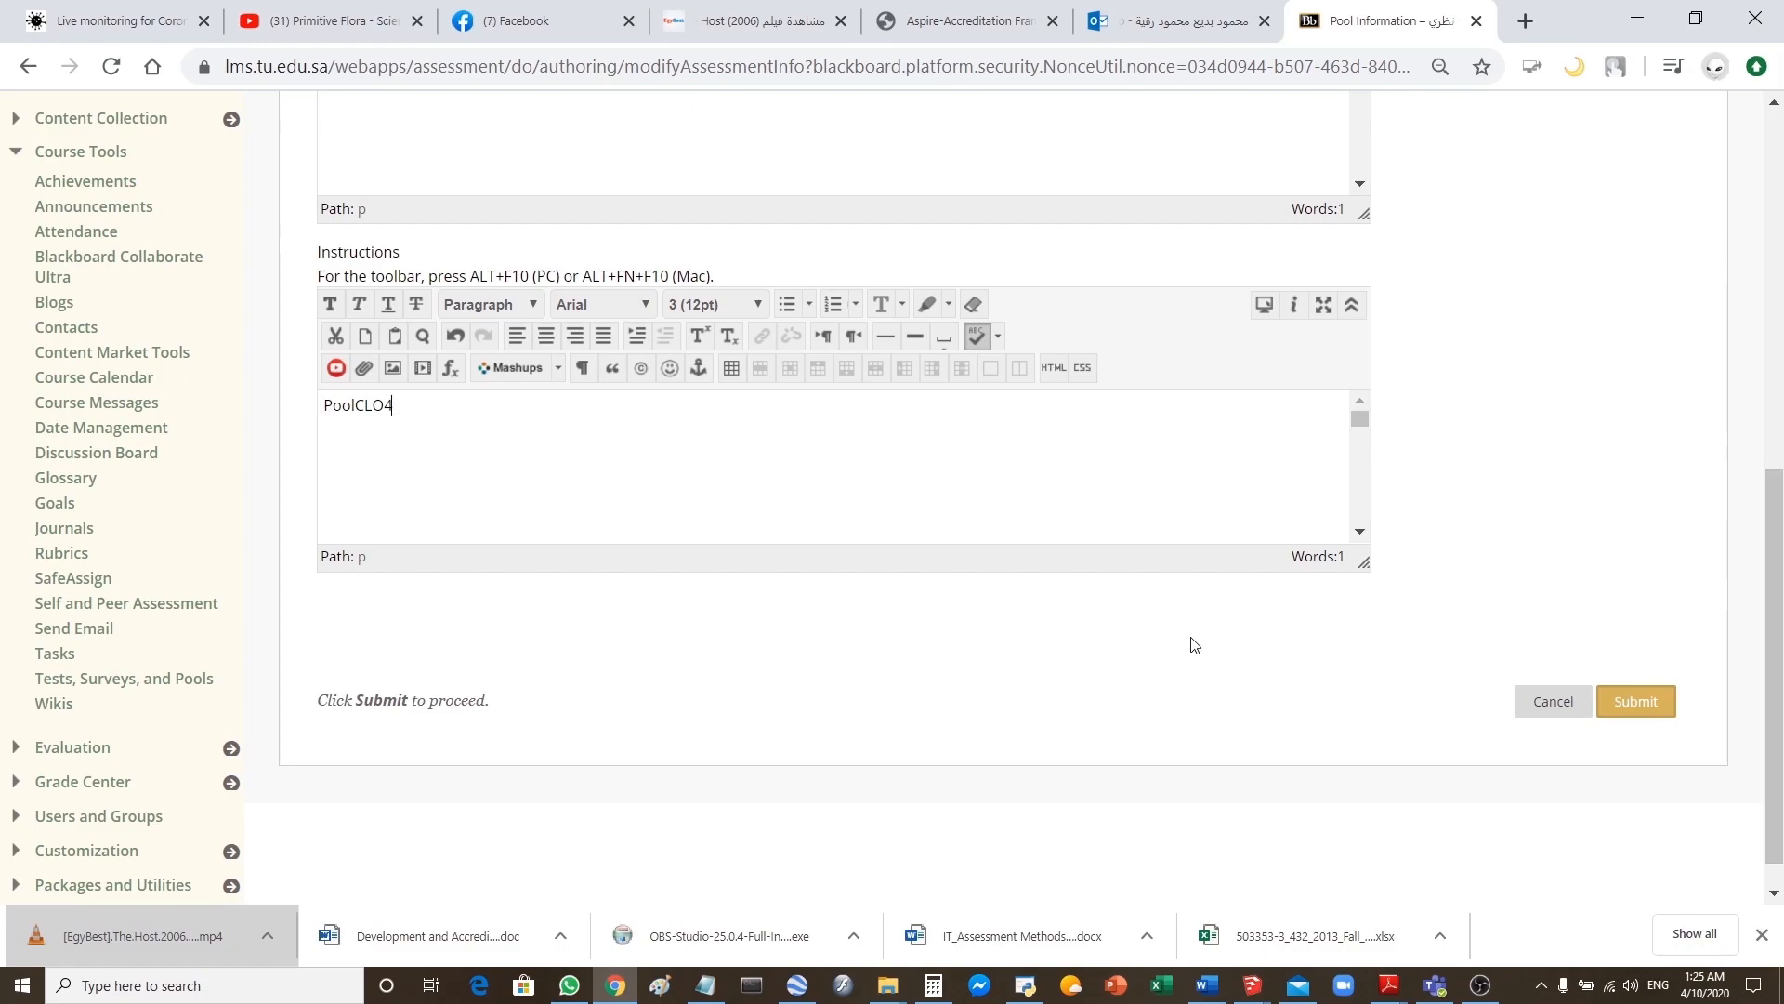
pyautogui.click(1635, 708)
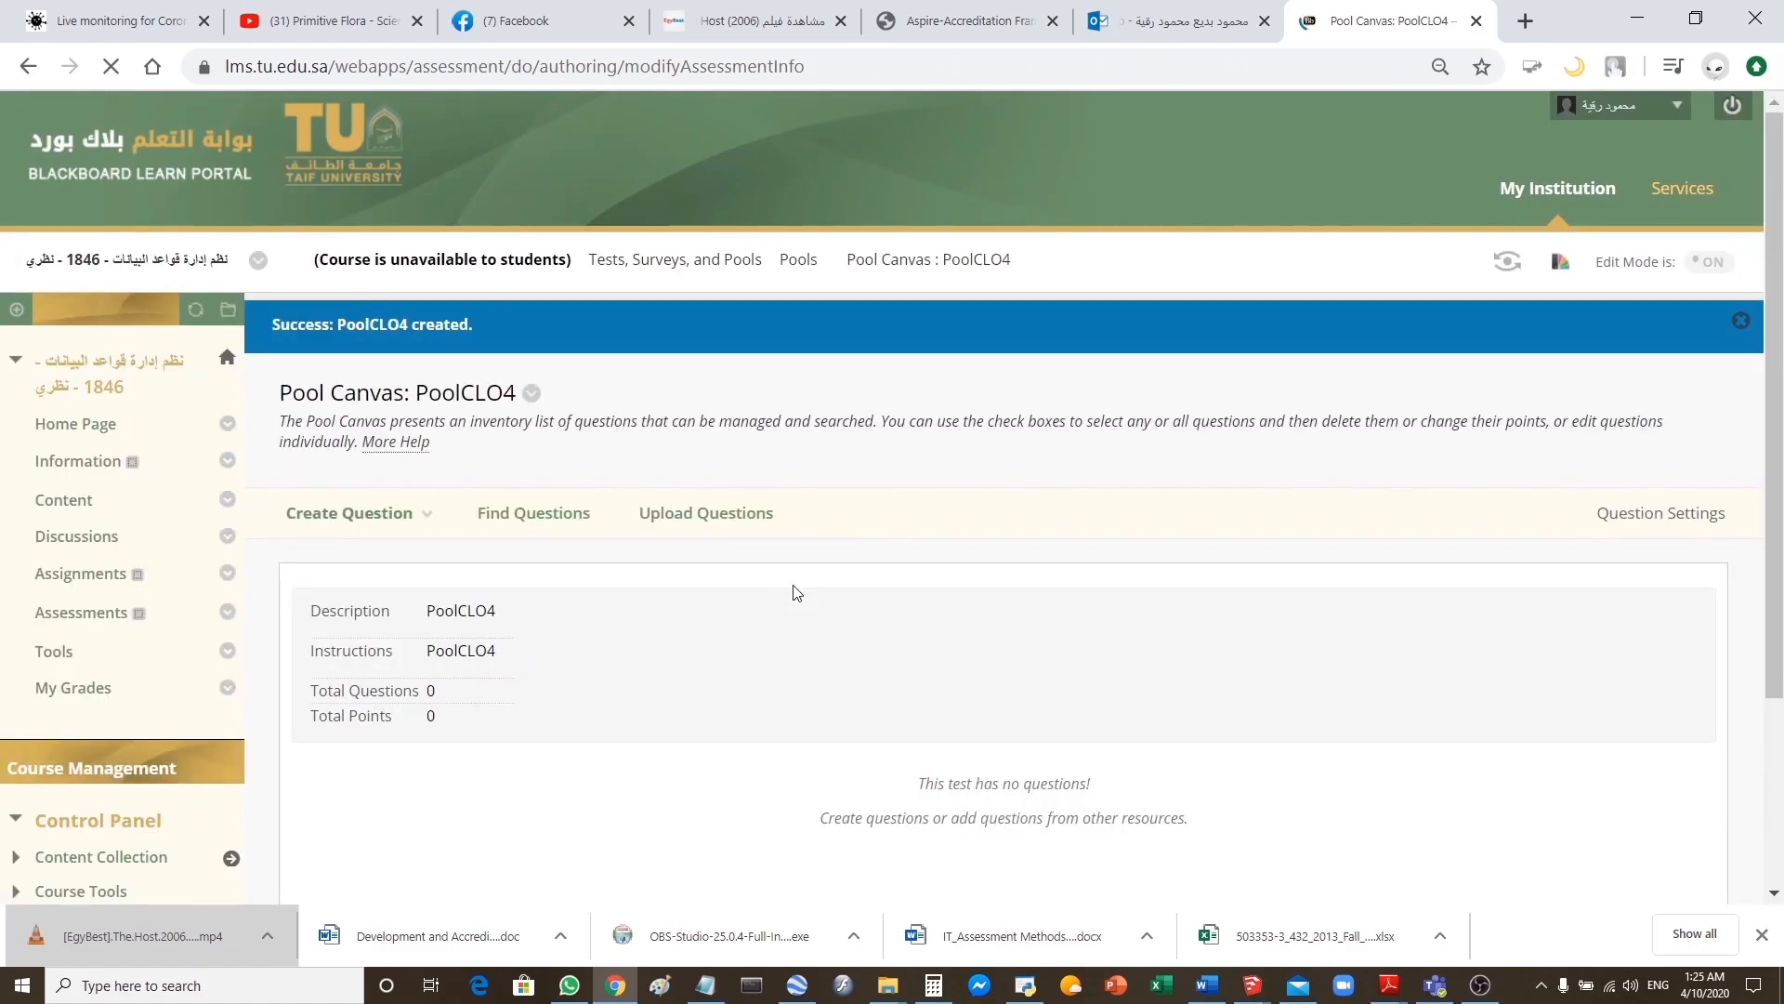
# - Upload the questions from the file FinalExamPool-CLO4-CH6 into PoolCLO4 and return to the list of pools
pyautogui.click(690, 516)
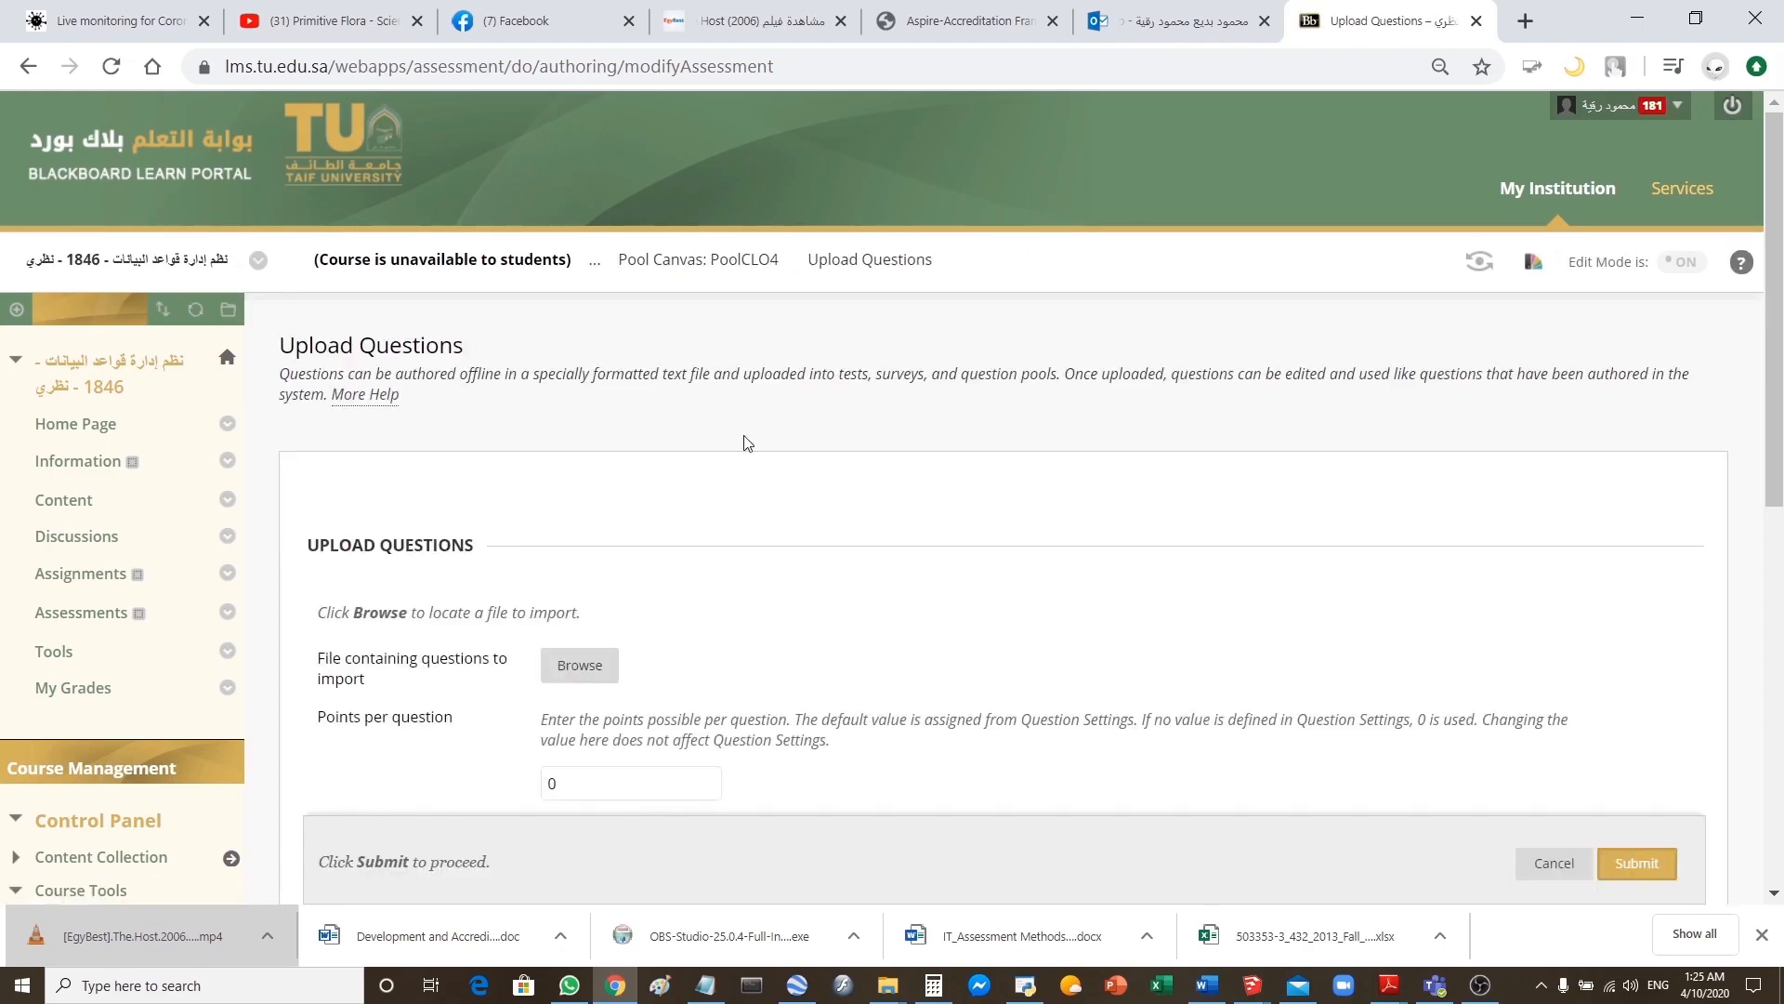
pyautogui.click(589, 665)
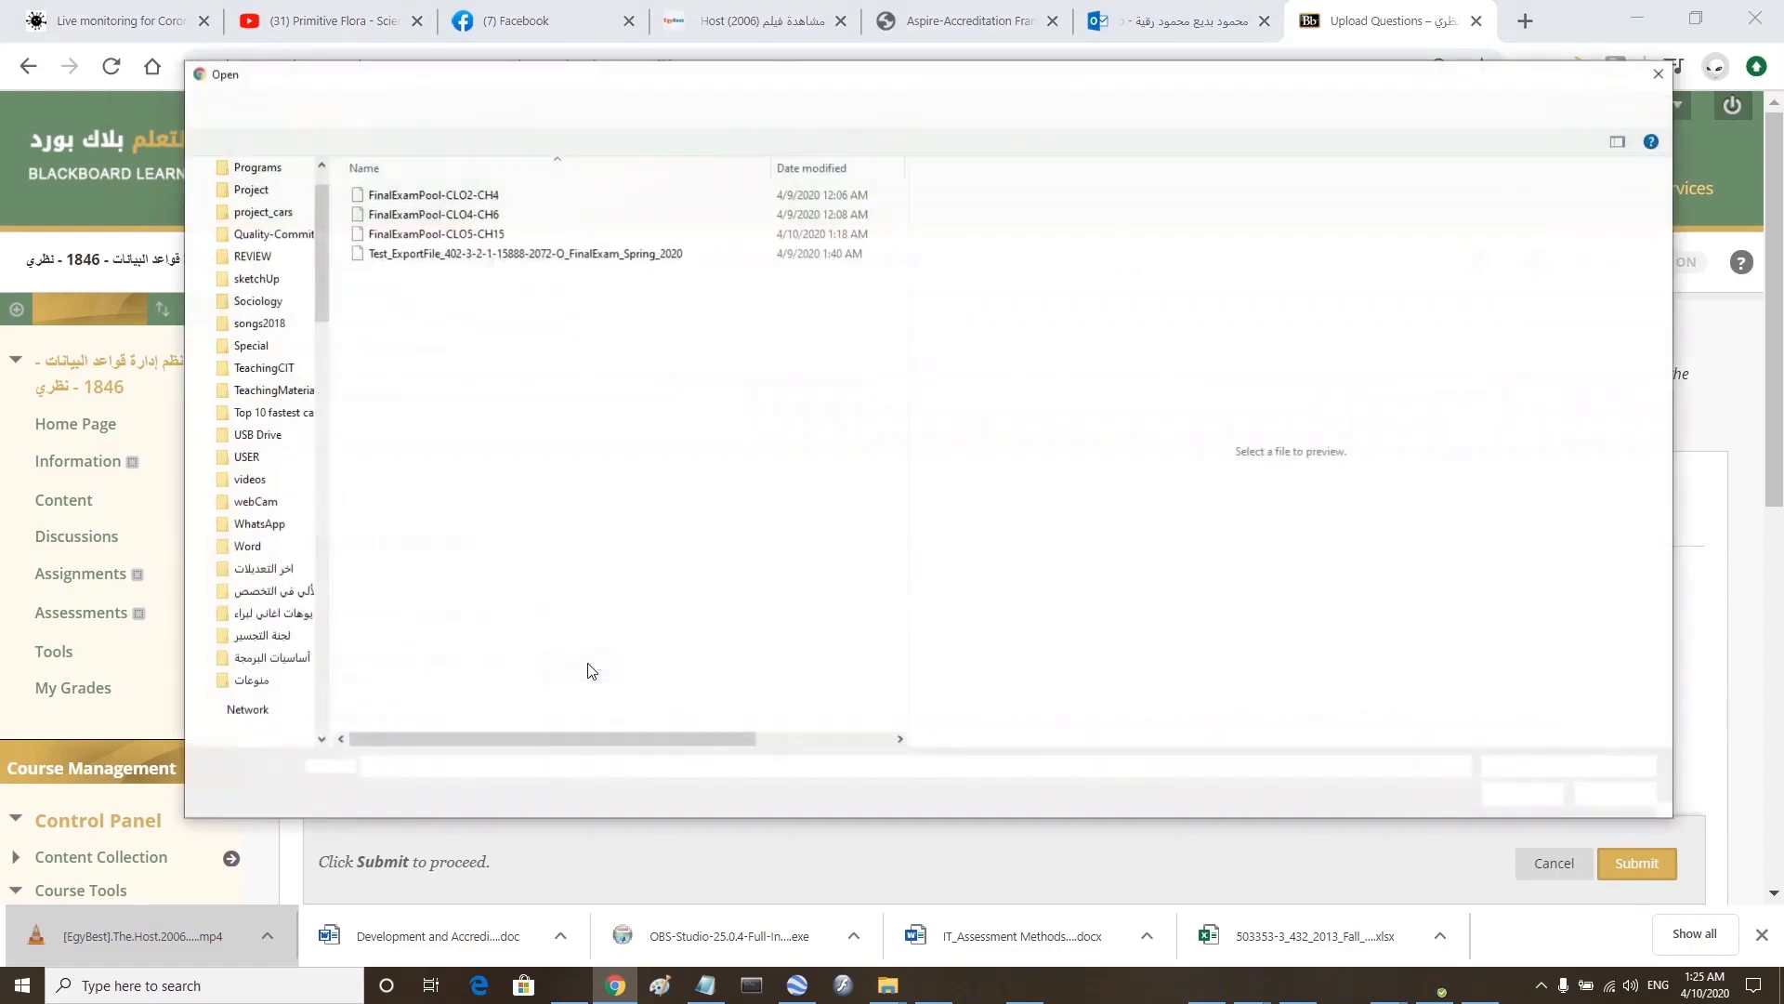
pyautogui.click(462, 222)
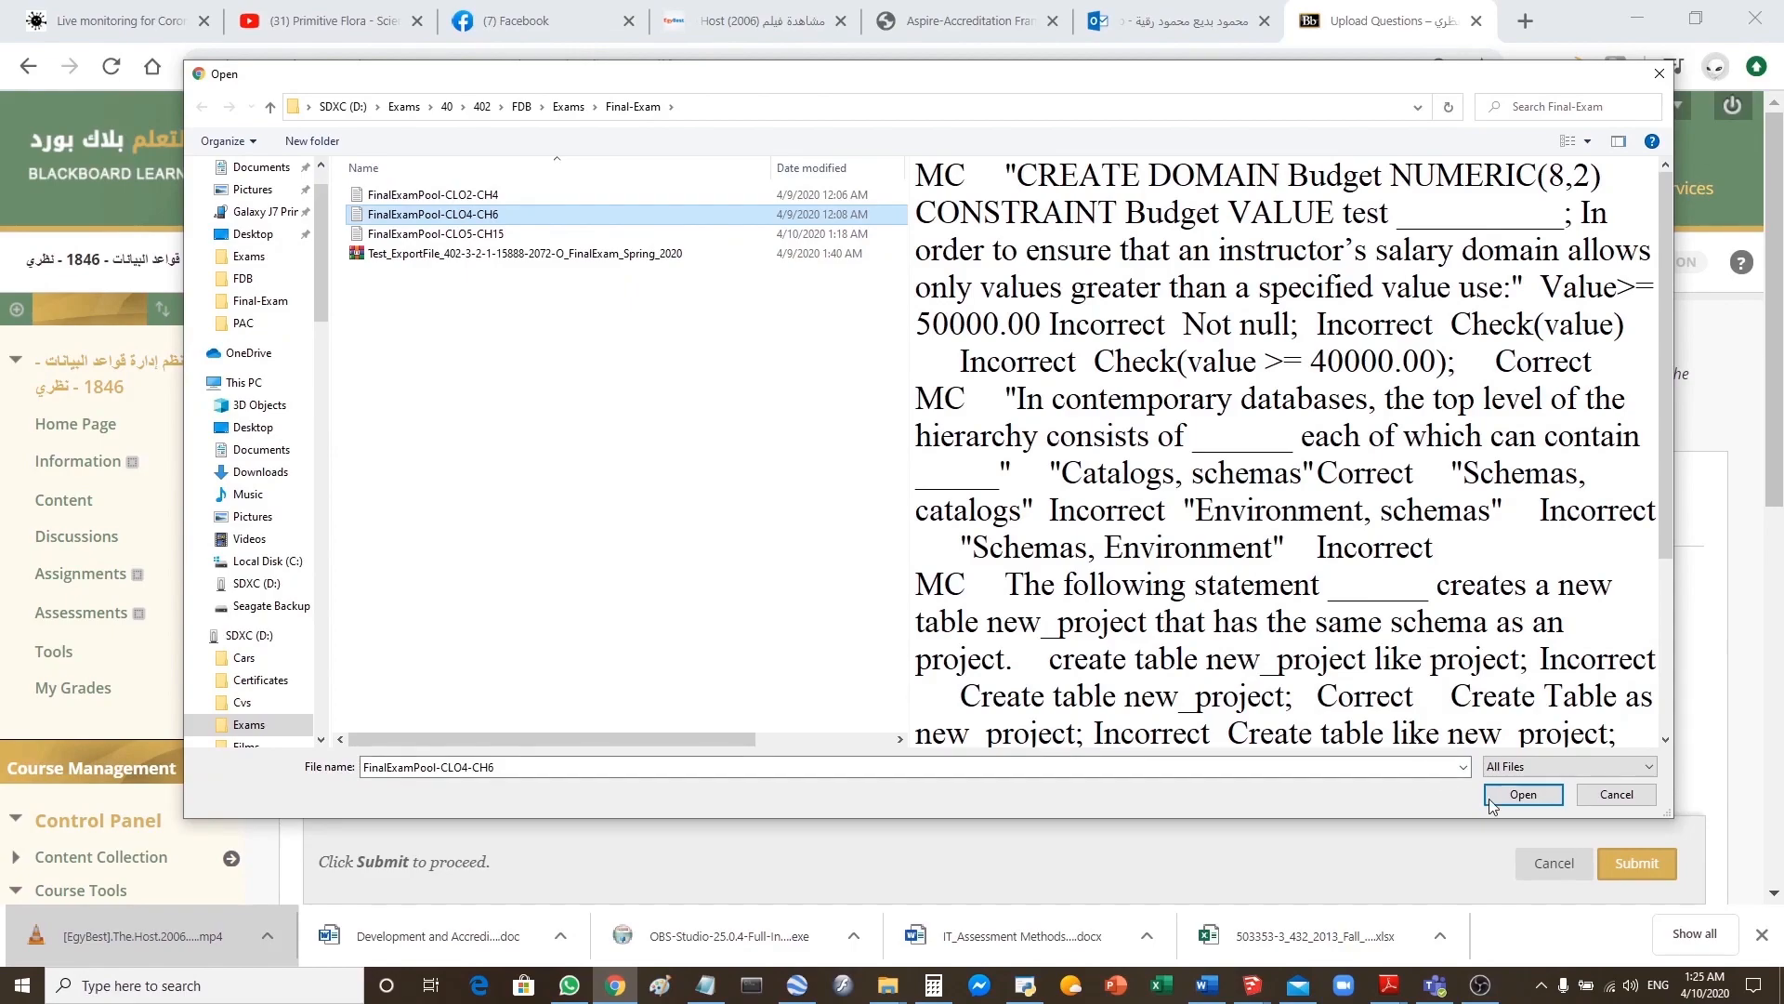
pyautogui.click(1524, 796)
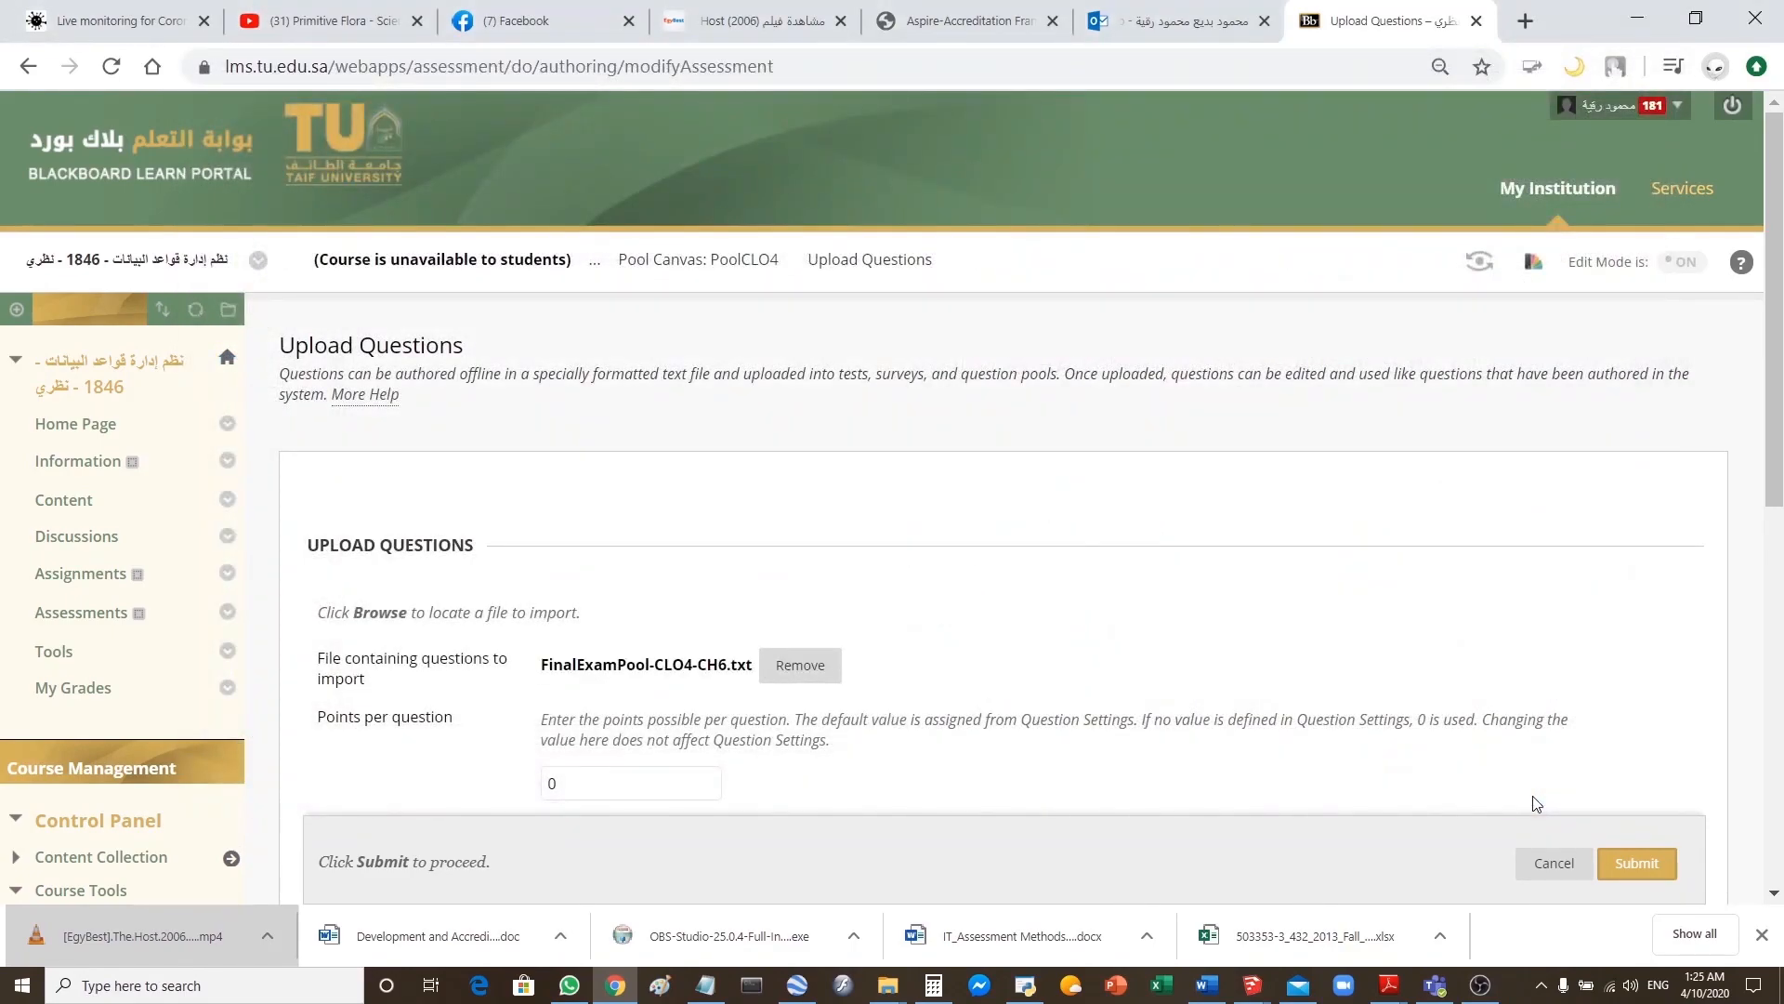
pyautogui.click(1654, 873)
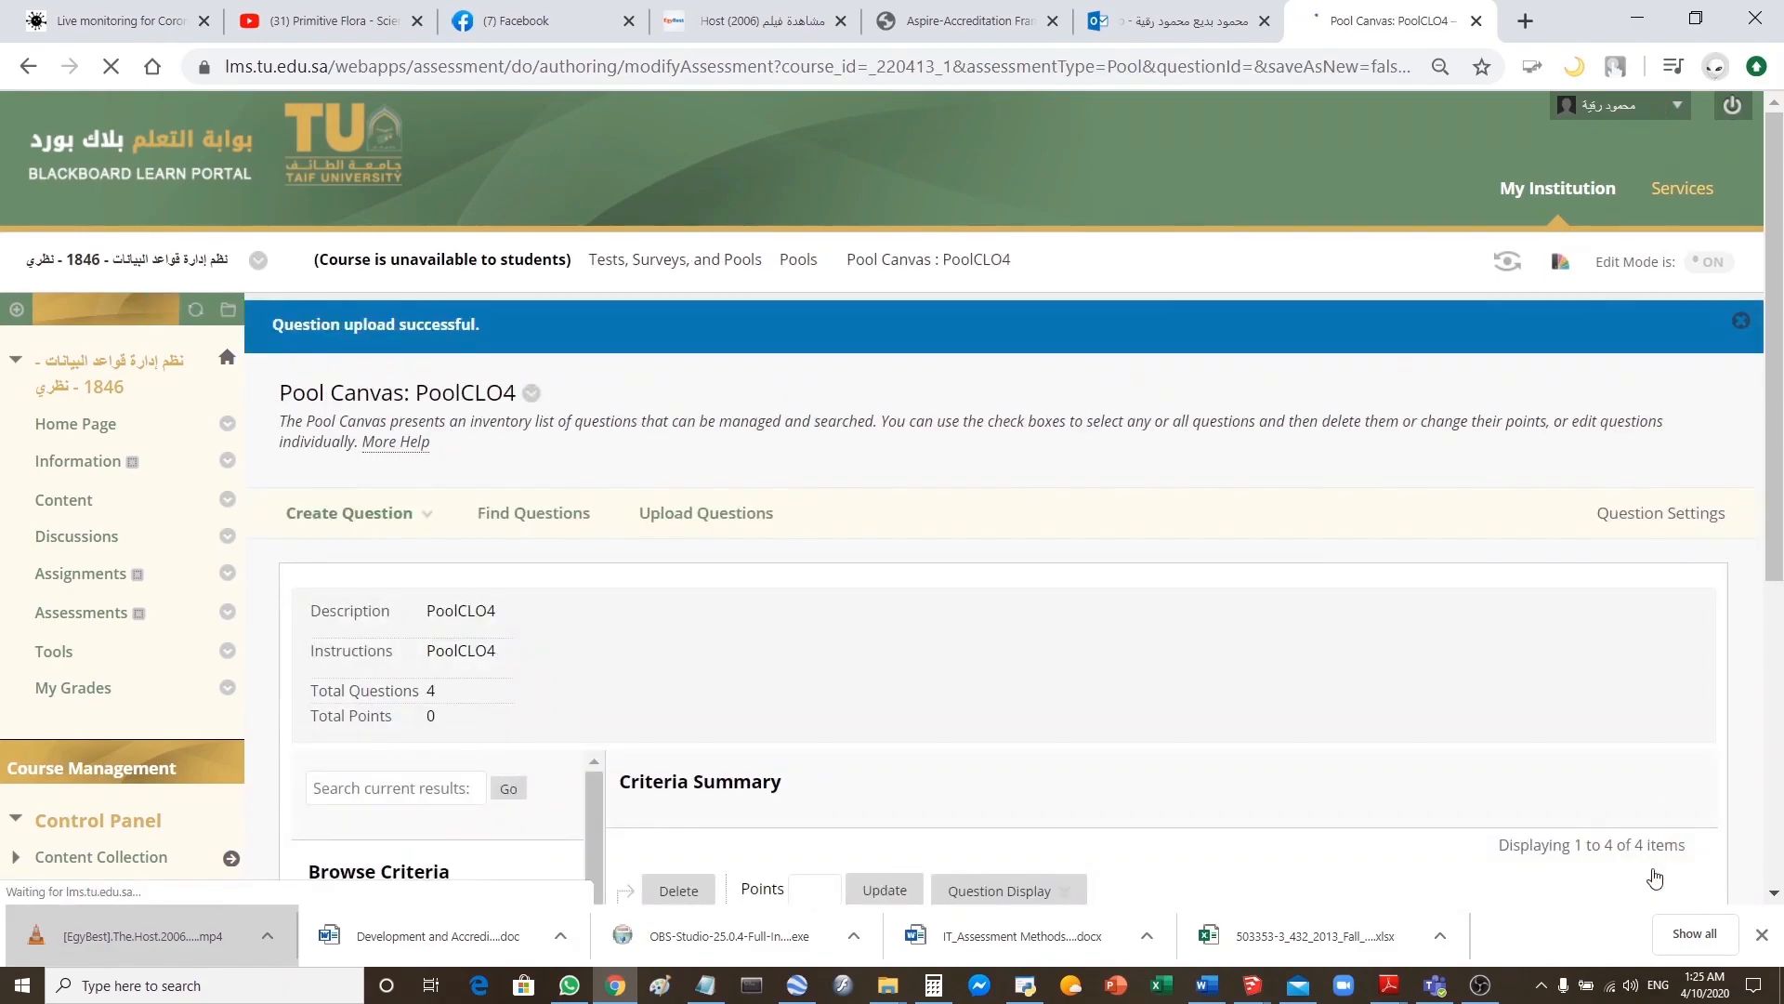
pyautogui.scroll(-8, 1443, 755)
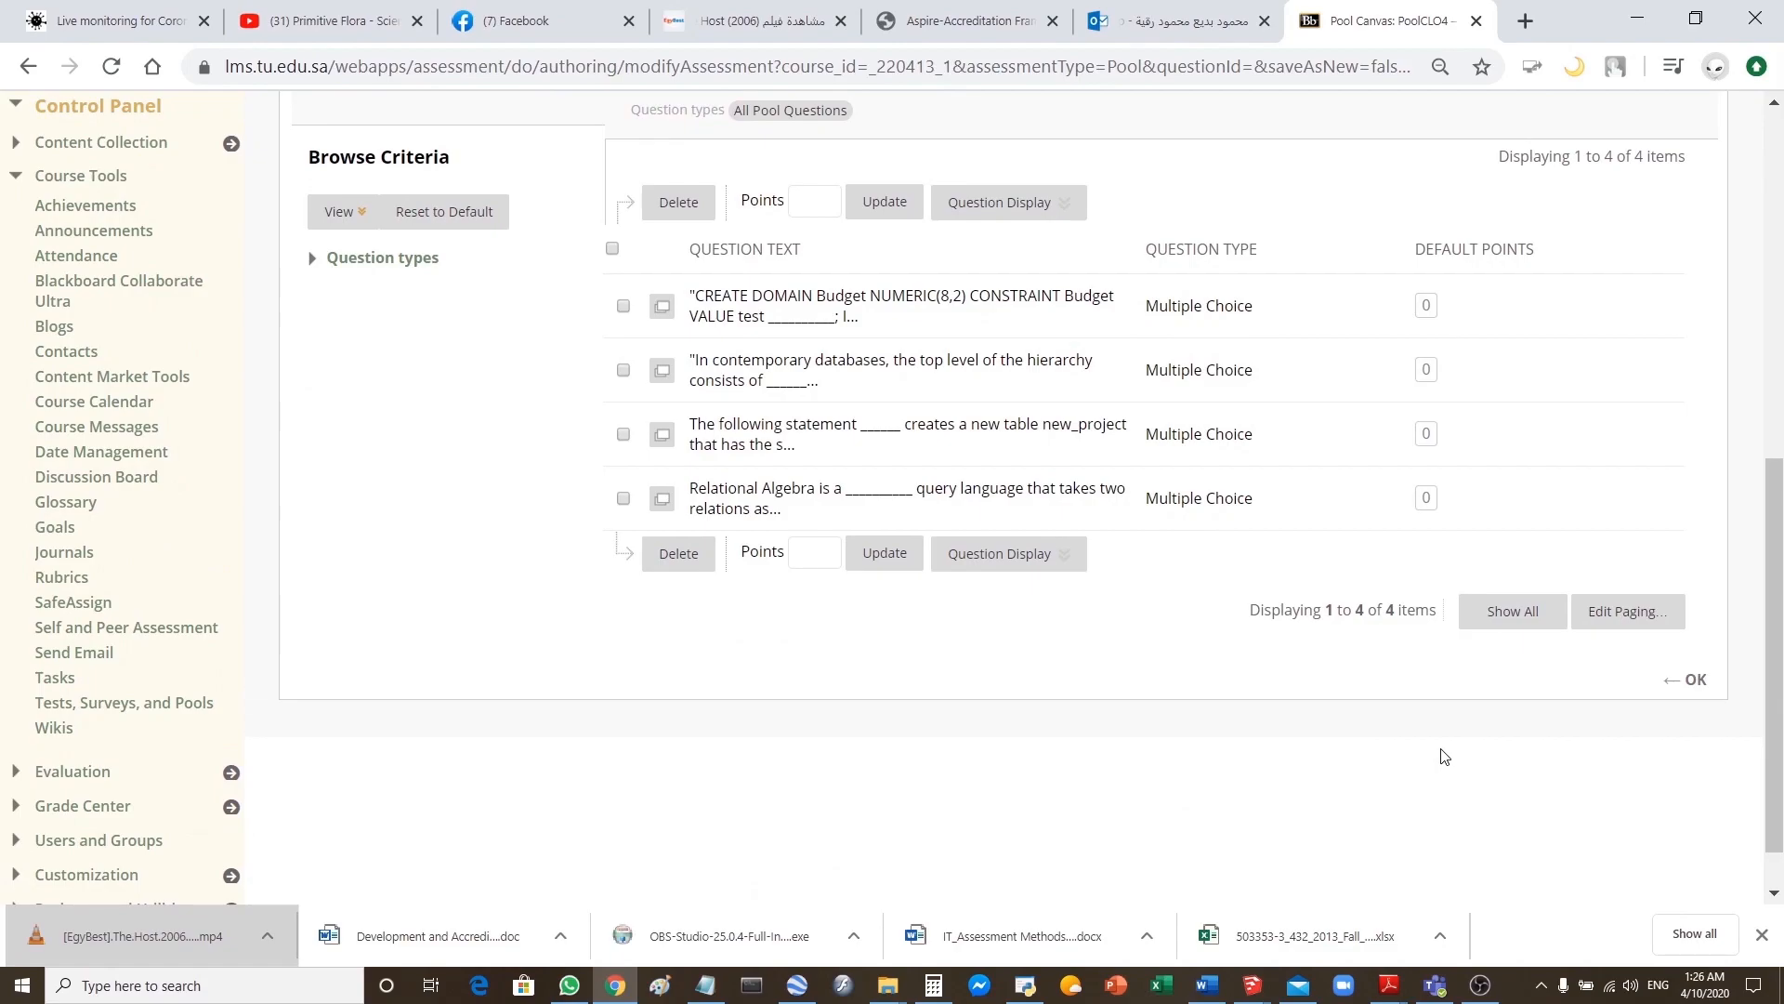
pyautogui.click(1677, 682)
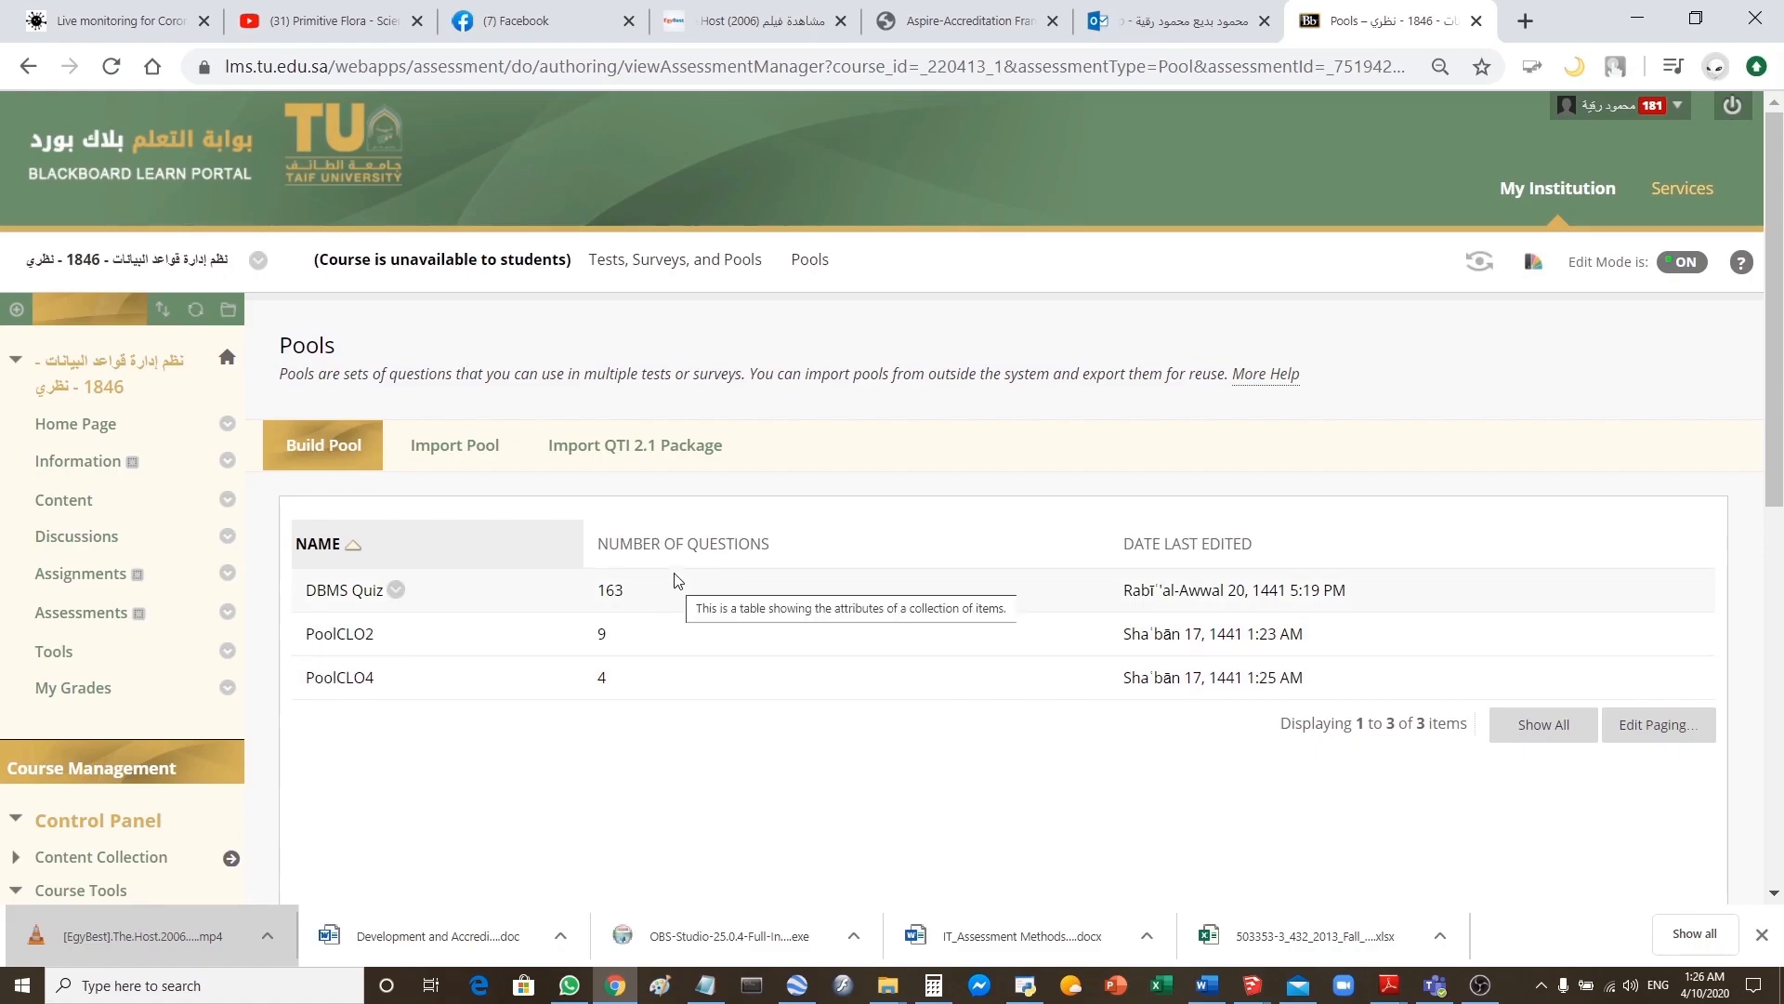
# - Build a question pool named POOLCLO5, reuse the name as its description and instructions, and submit it
pyautogui.click(321, 450)
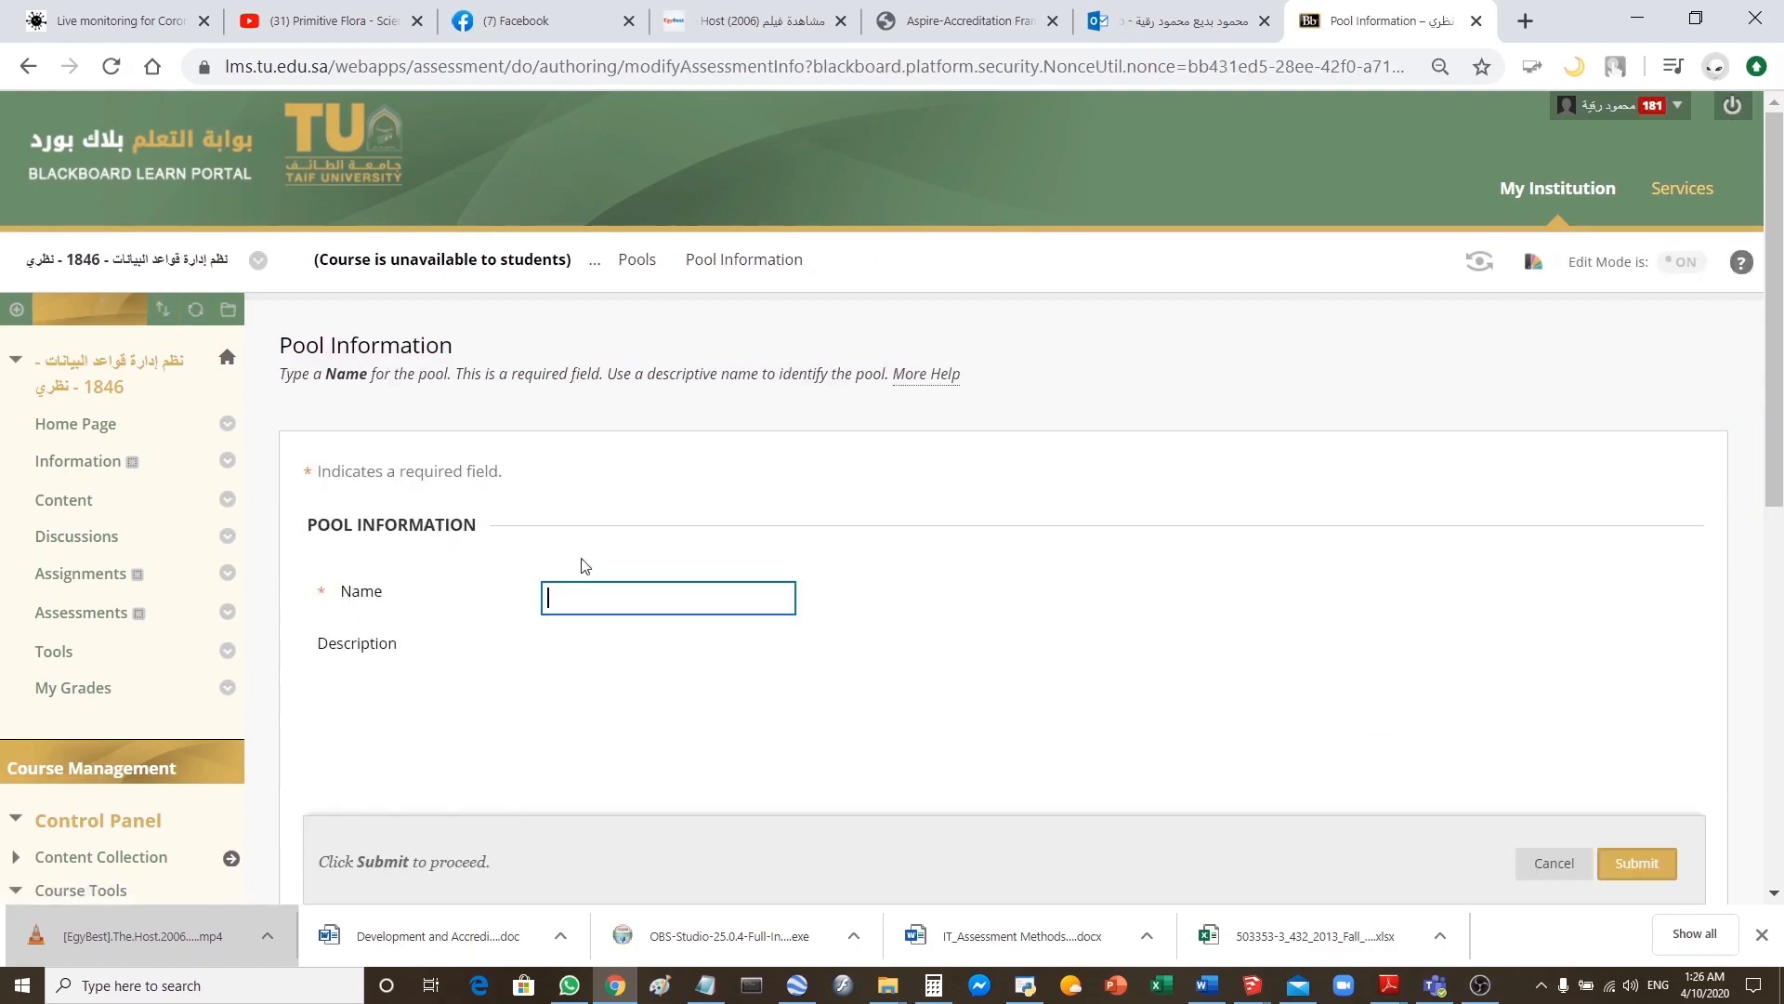
pyautogui.write('POOLCLO5')
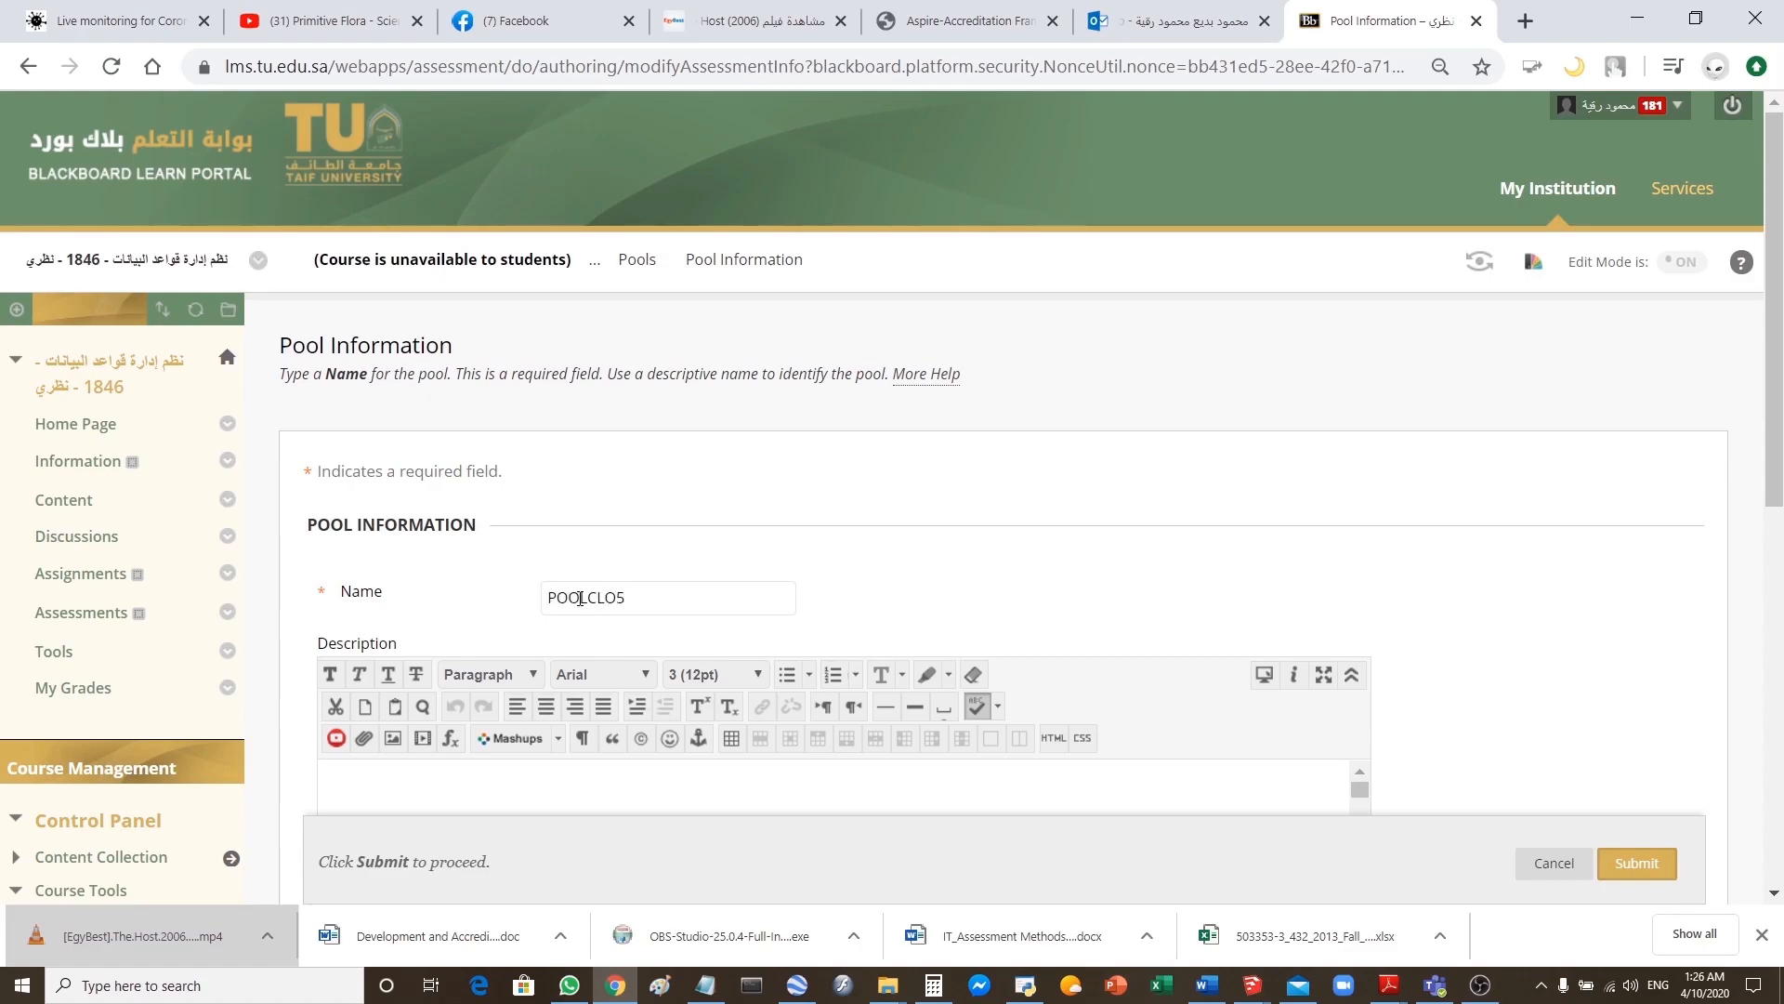
pyautogui.moveTo(642, 601); pyautogui.dragTo(474, 605)
pyautogui.hotkey('ctrl', 'c')
pyautogui.click(414, 783)
pyautogui.hotkey('ctrl', 'v')
pyautogui.moveTo(1778, 416); pyautogui.dragTo(1778, 673)
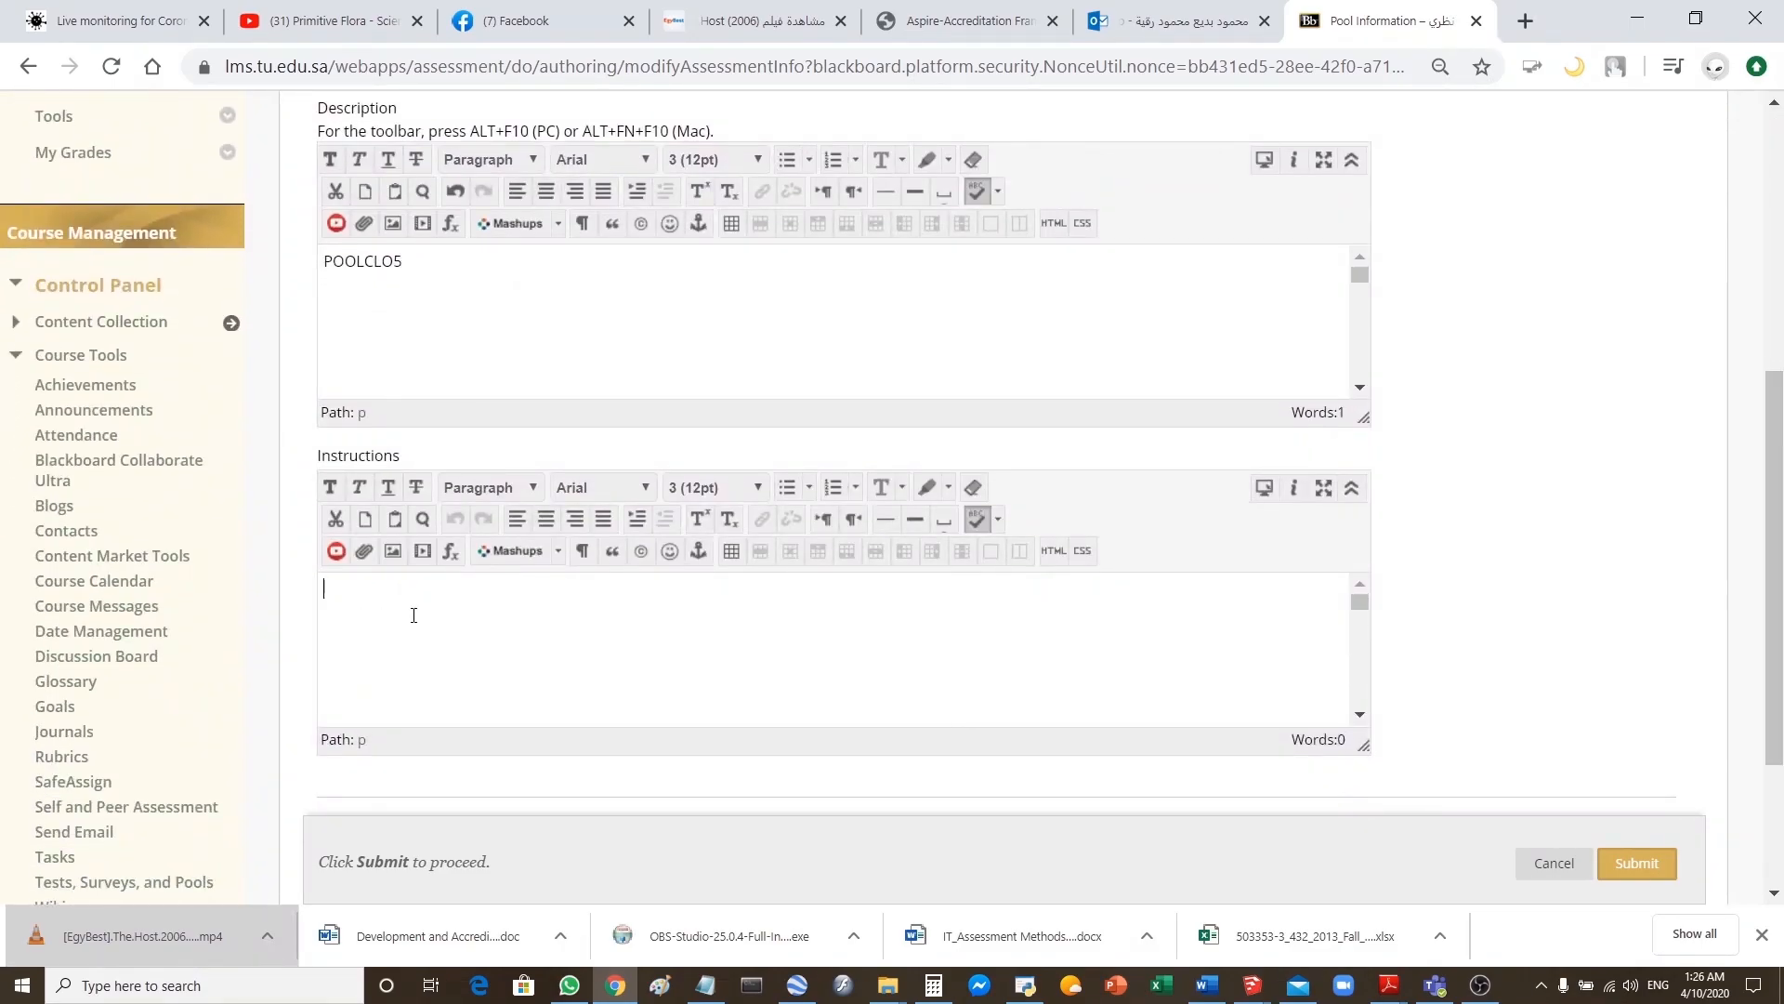
pyautogui.hotkey('ctrl', 'v')
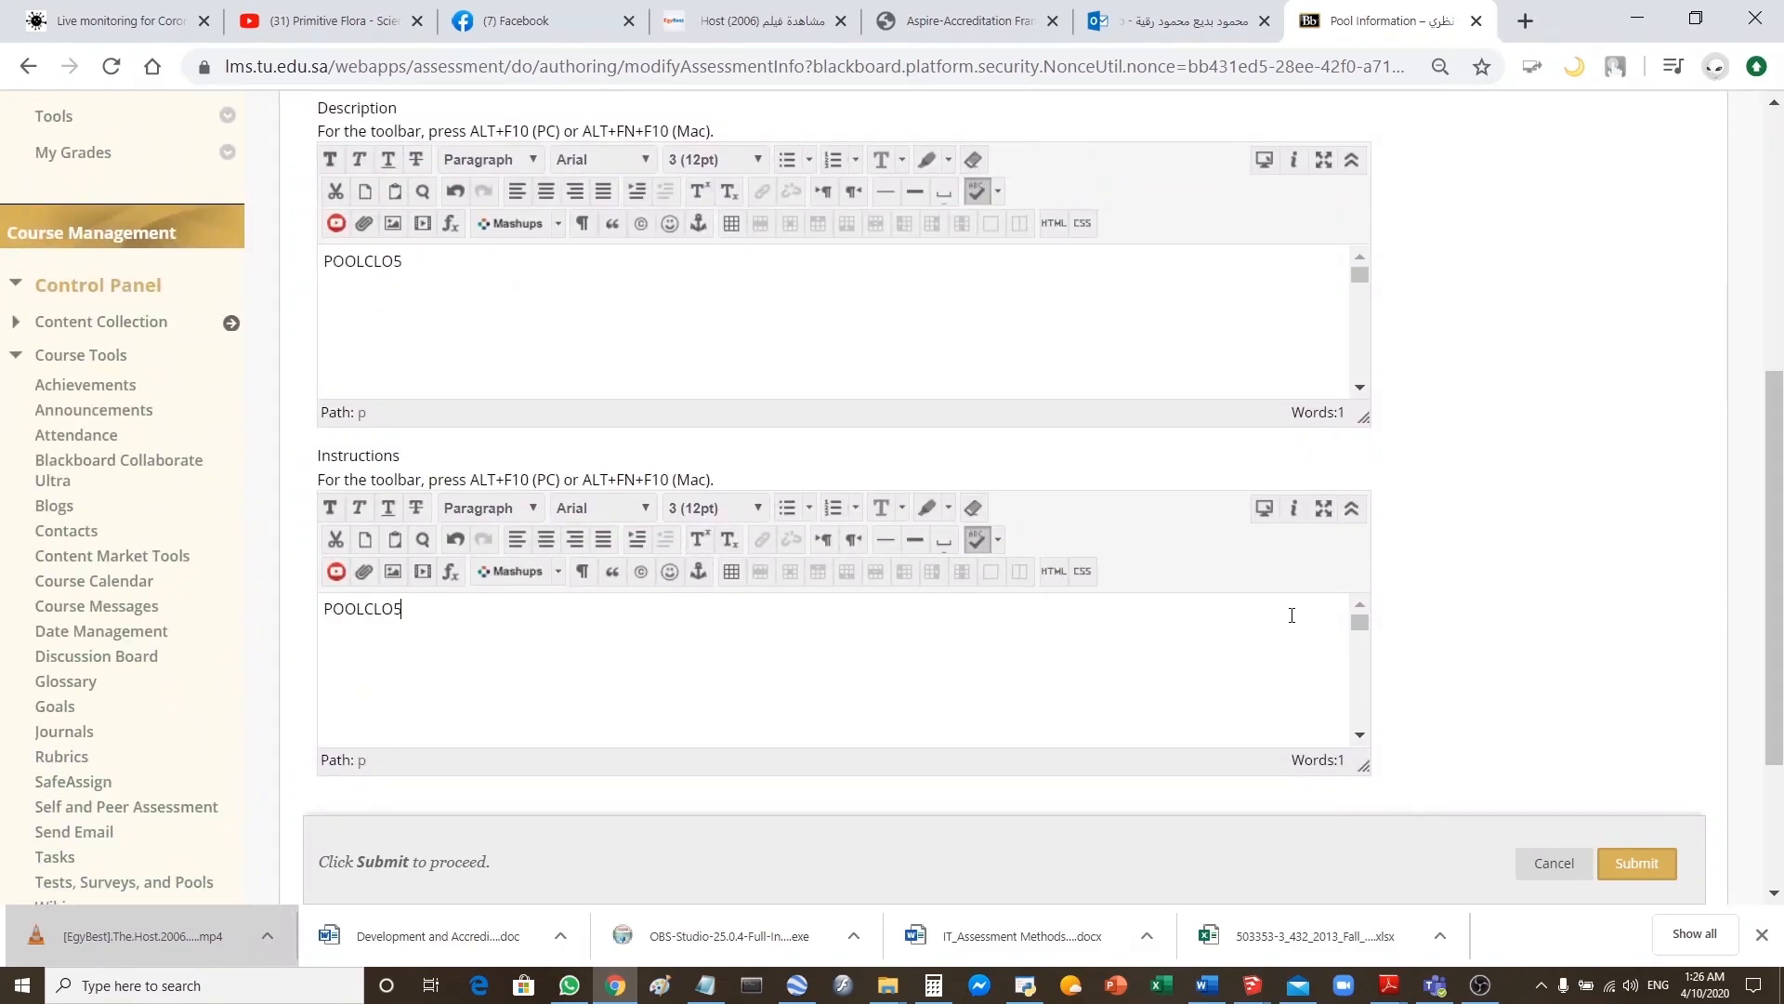
pyautogui.moveTo(1778, 759); pyautogui.dragTo(1780, 827)
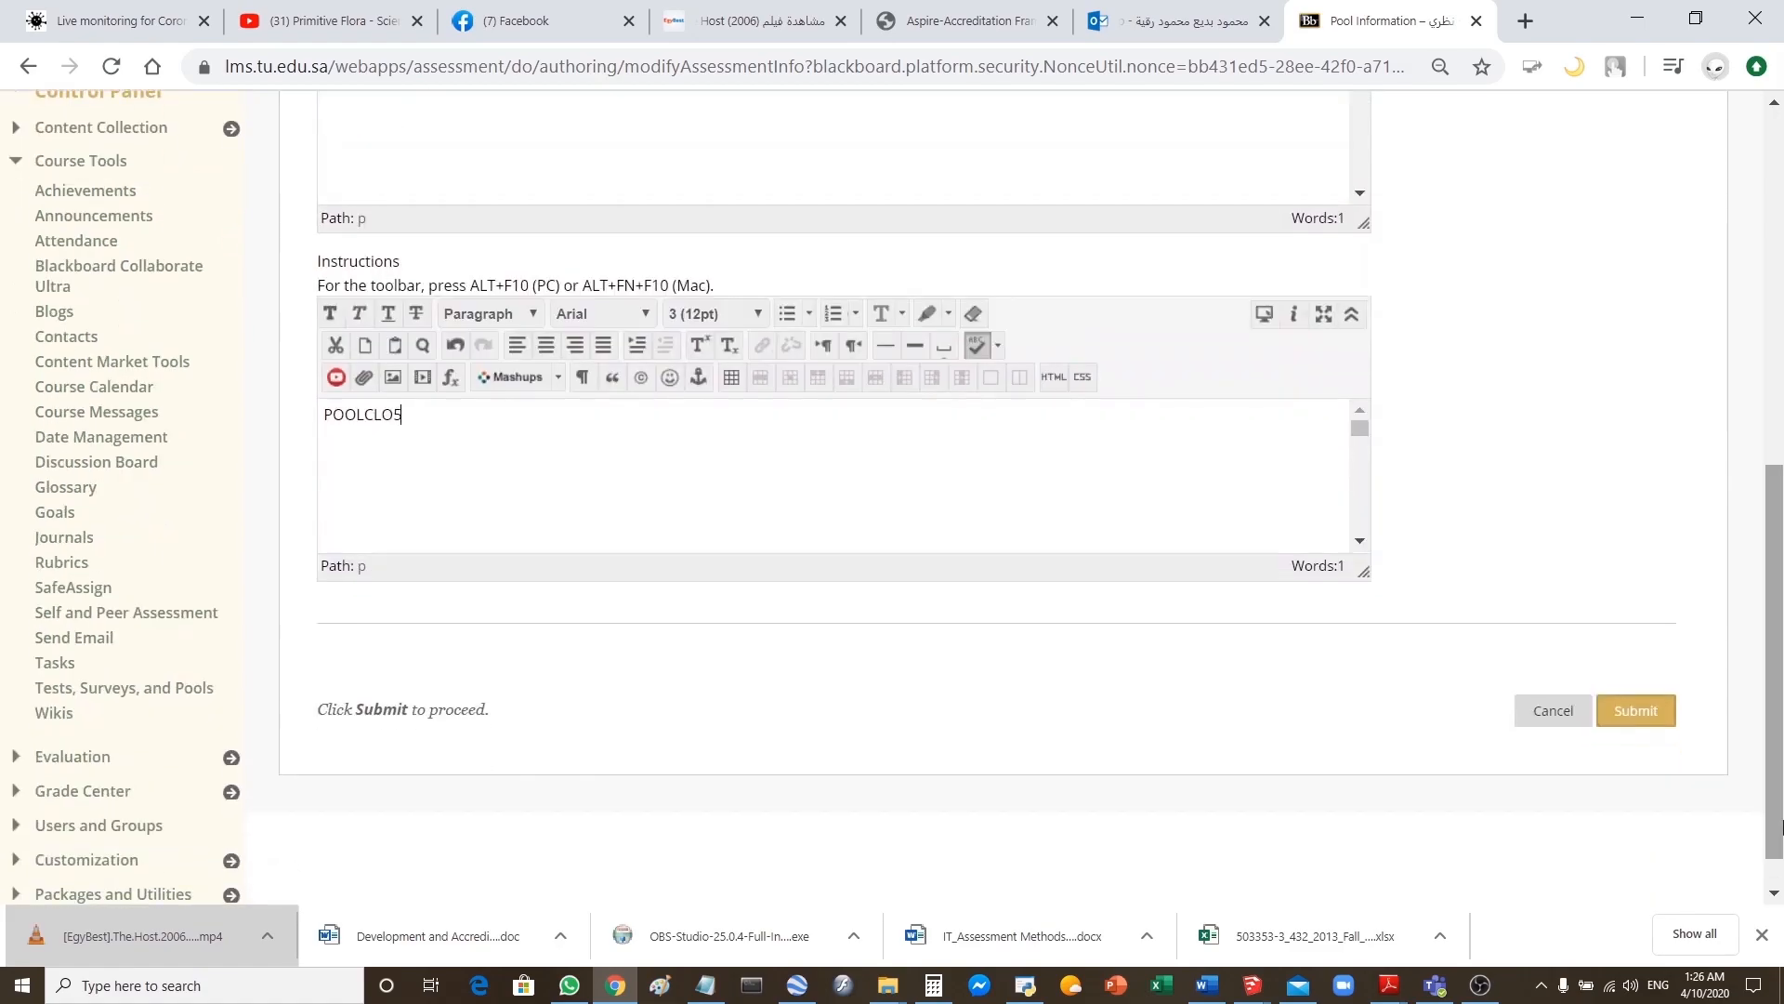
pyautogui.click(1636, 713)
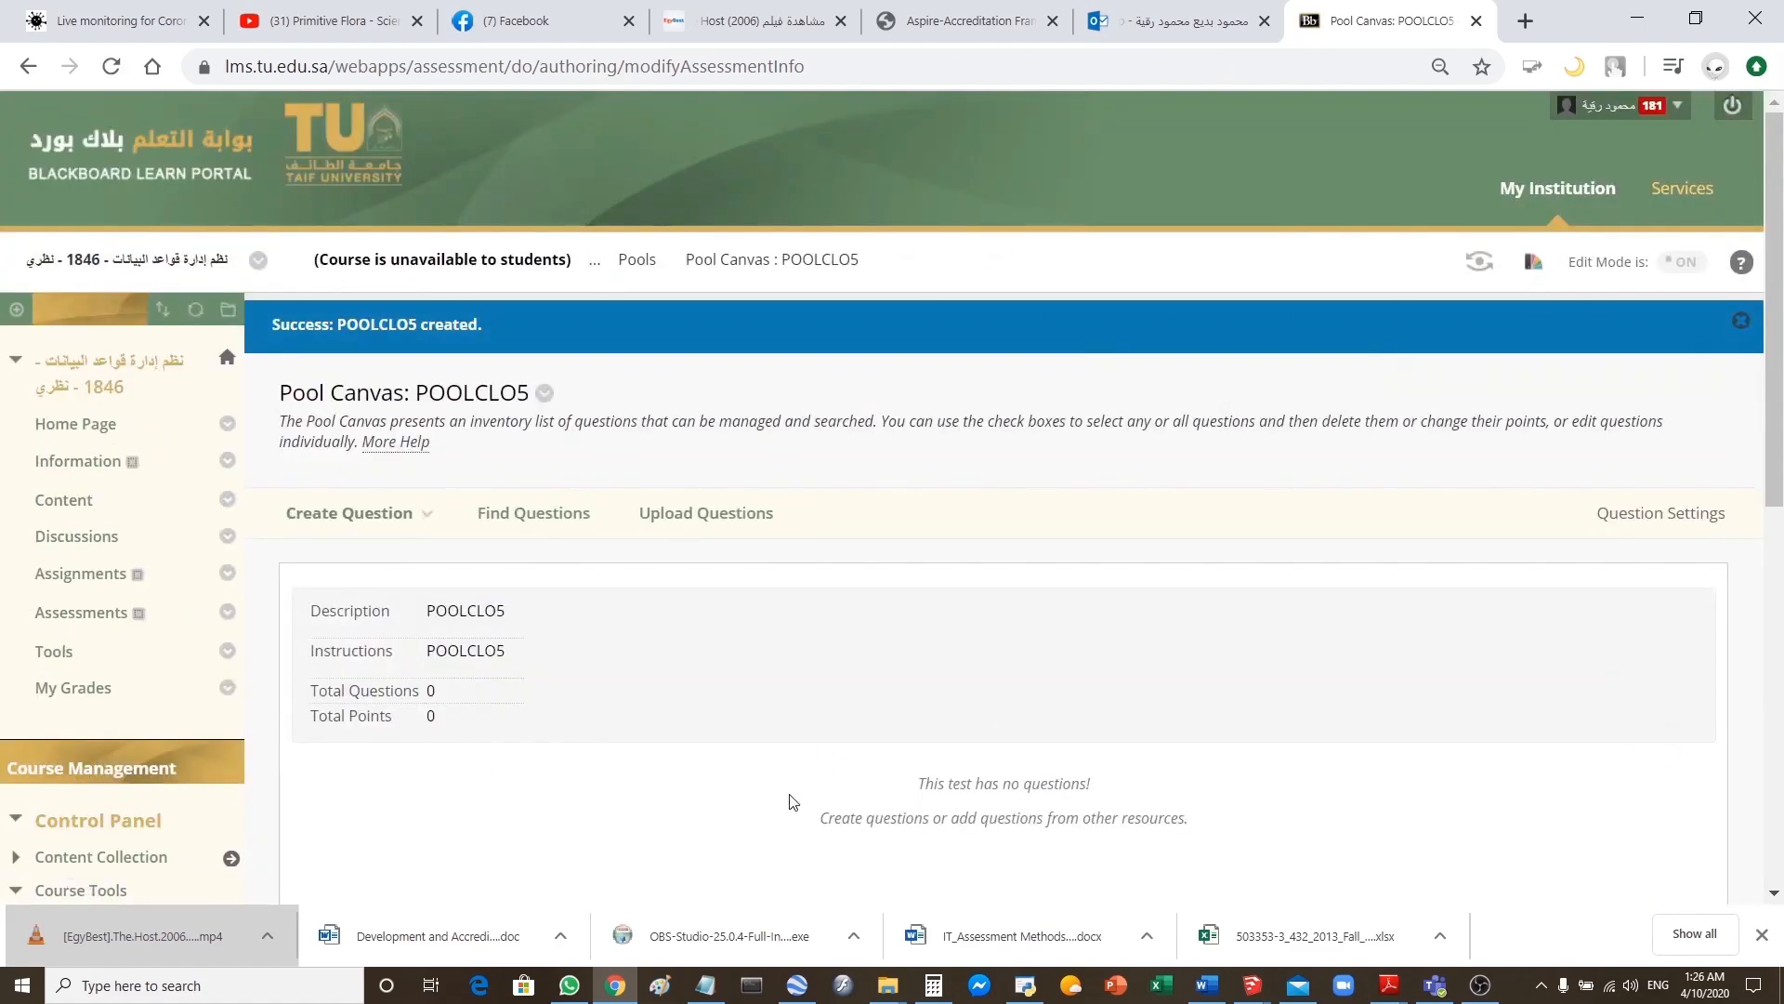
# - Upload the questions from the file FinalExamPool-CLO5-CH15 into POOLCLO5 and return to the list of pools
pyautogui.click(691, 521)
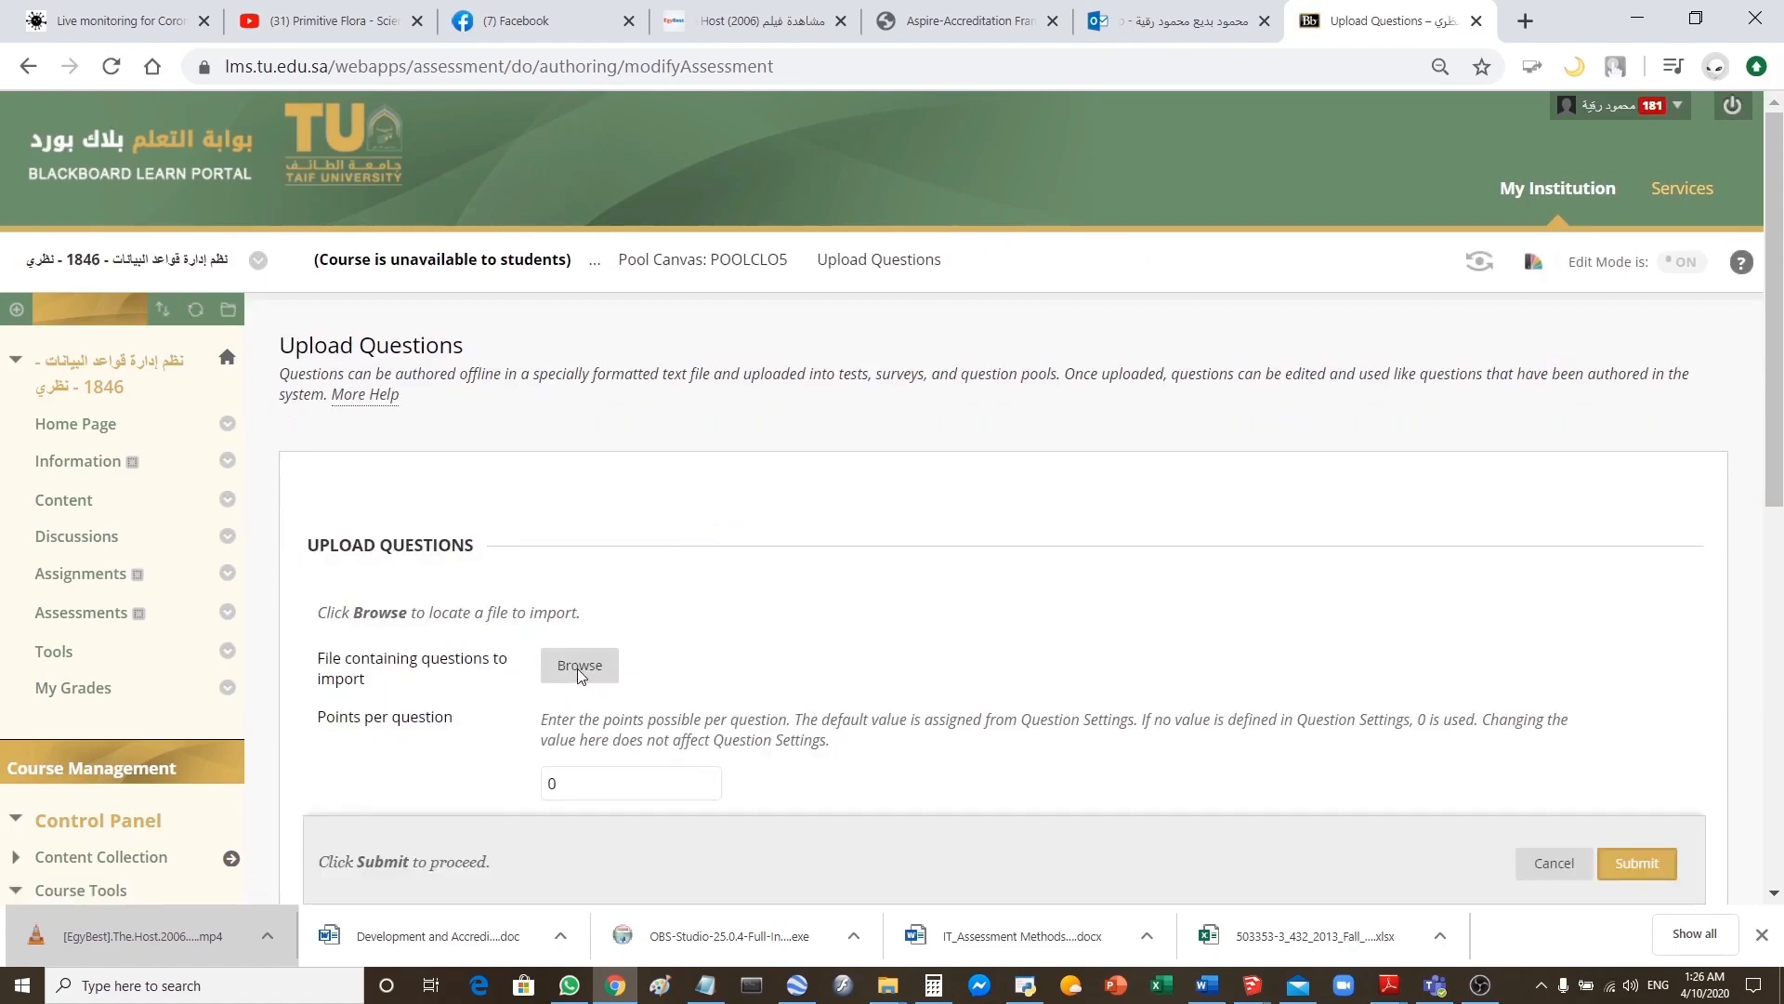
pyautogui.click(577, 667)
pyautogui.click(448, 235)
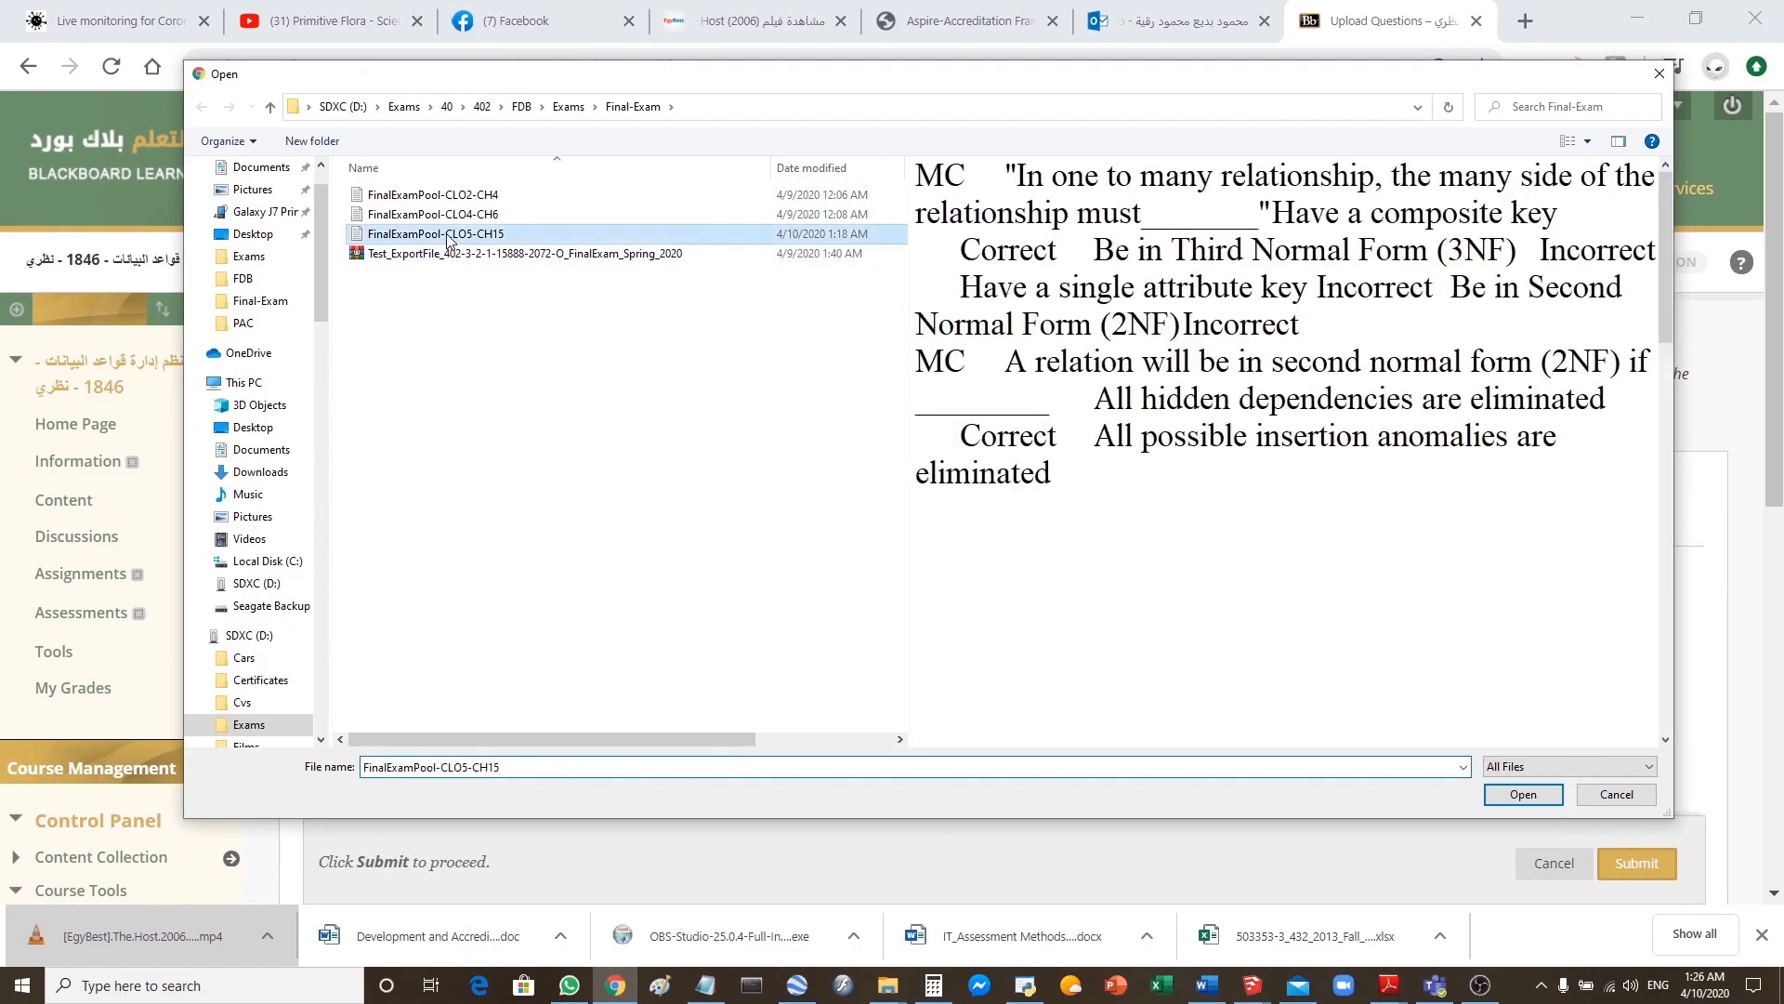
pyautogui.click(1524, 795)
pyautogui.click(1640, 864)
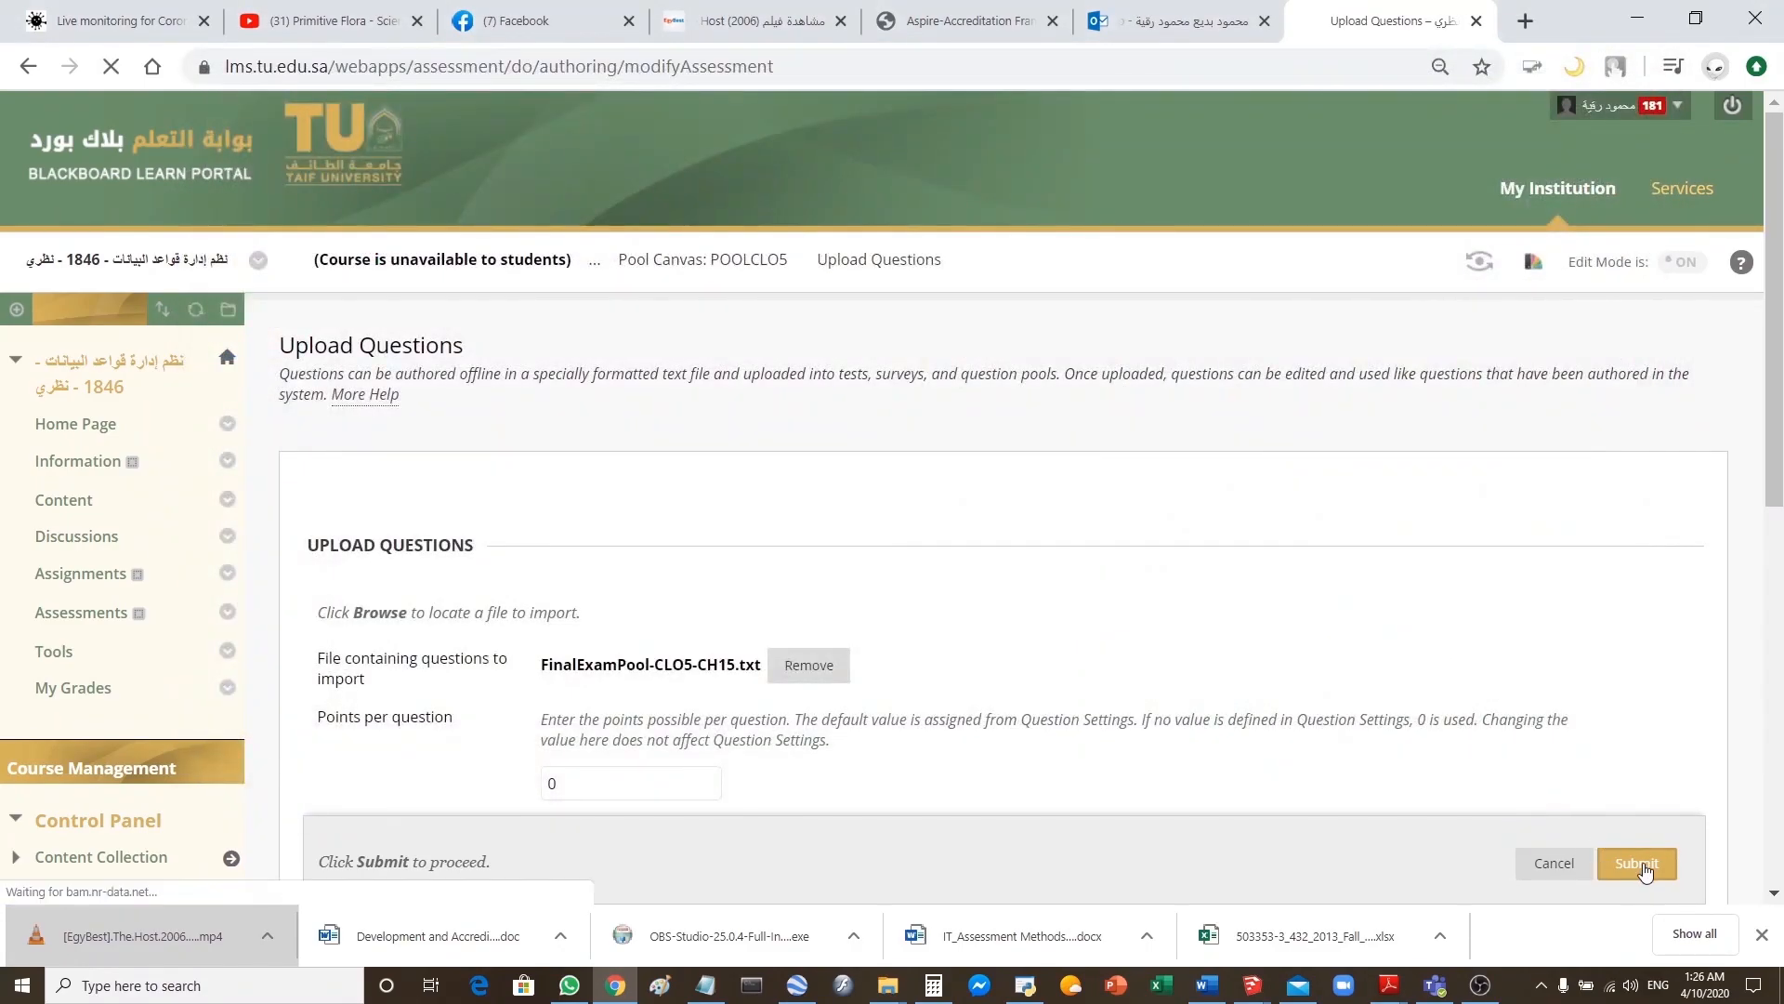
pyautogui.moveTo(1775, 406); pyautogui.dragTo(1775, 847)
pyautogui.click(1679, 845)
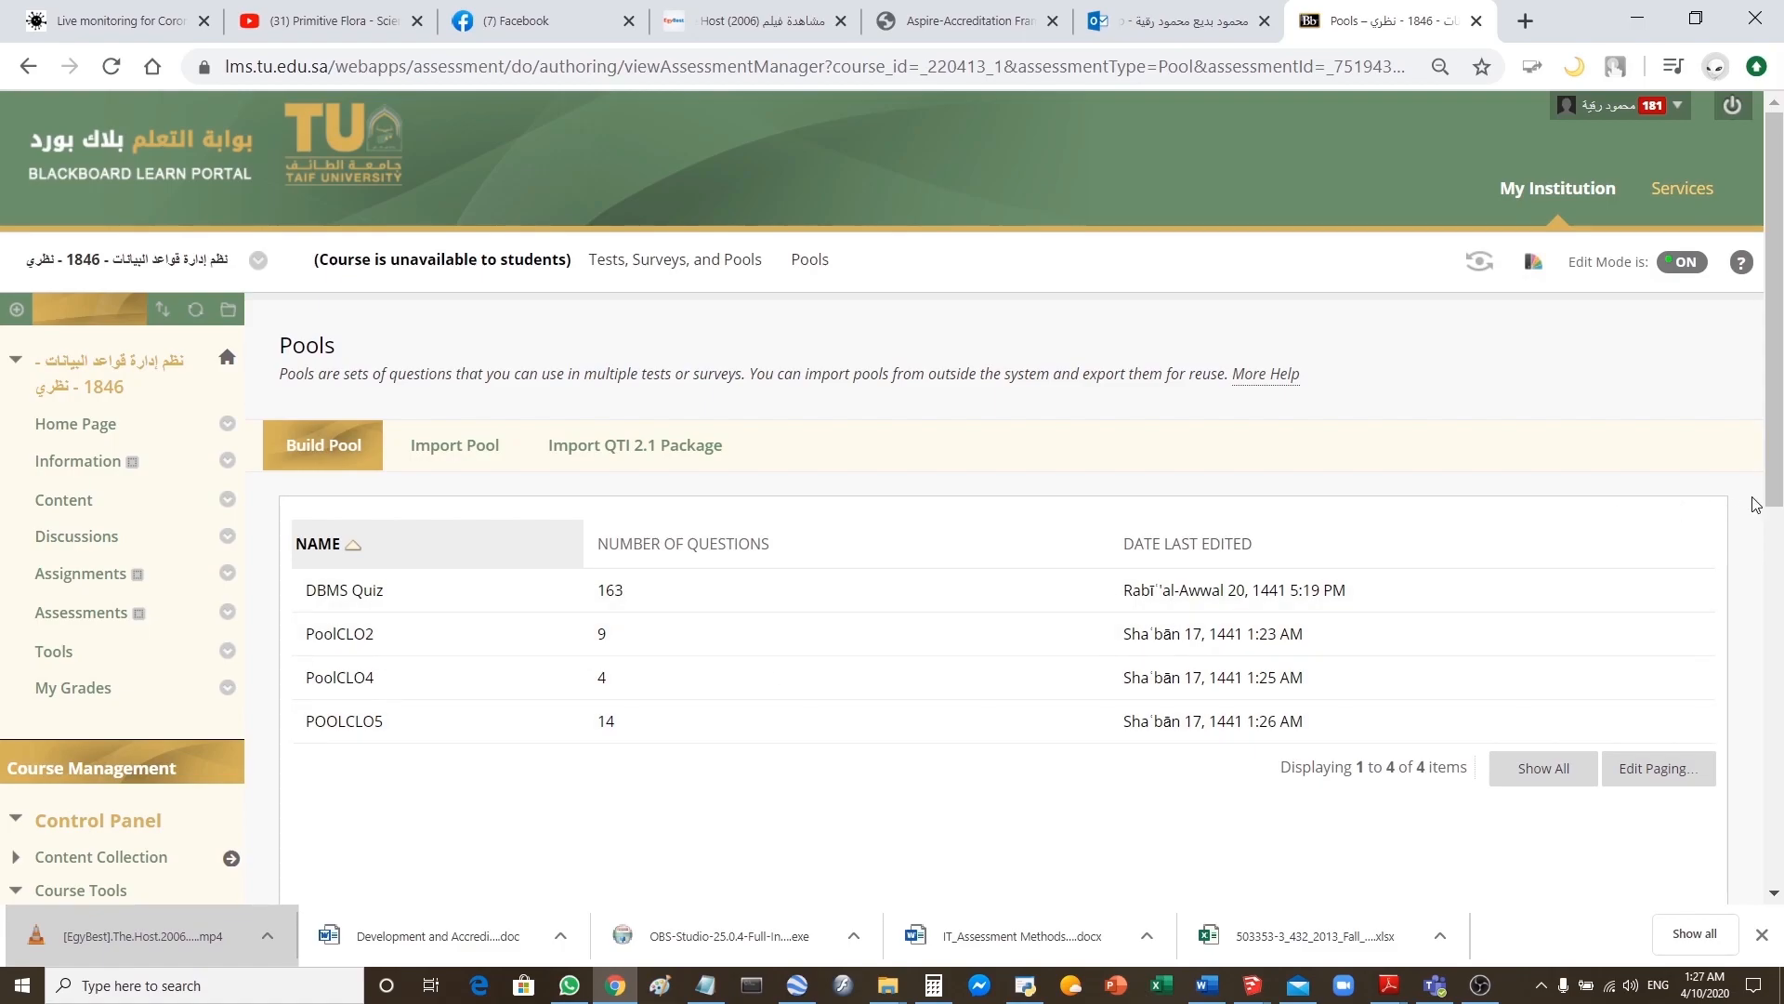
# - Go to the course's tests through Tests, Surveys, and Pools and start building a new test
pyautogui.moveTo(1775, 492); pyautogui.dragTo(1777, 645)
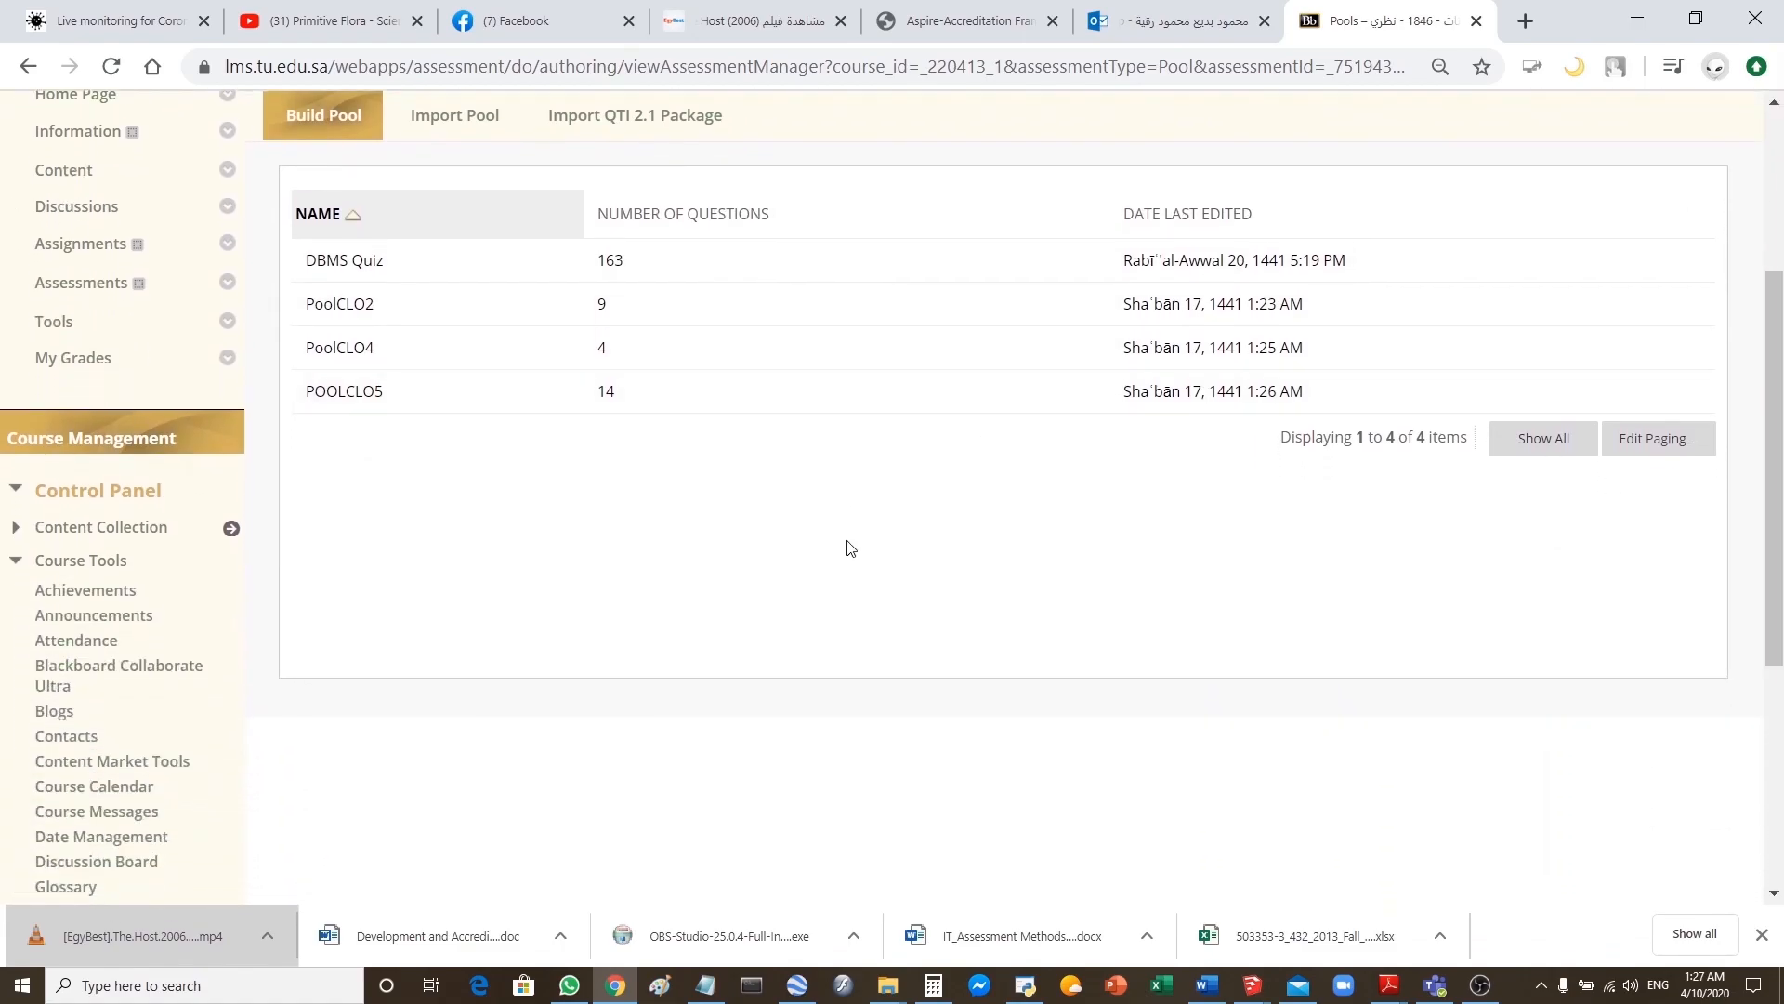
pyautogui.scroll(-5, 248, 641)
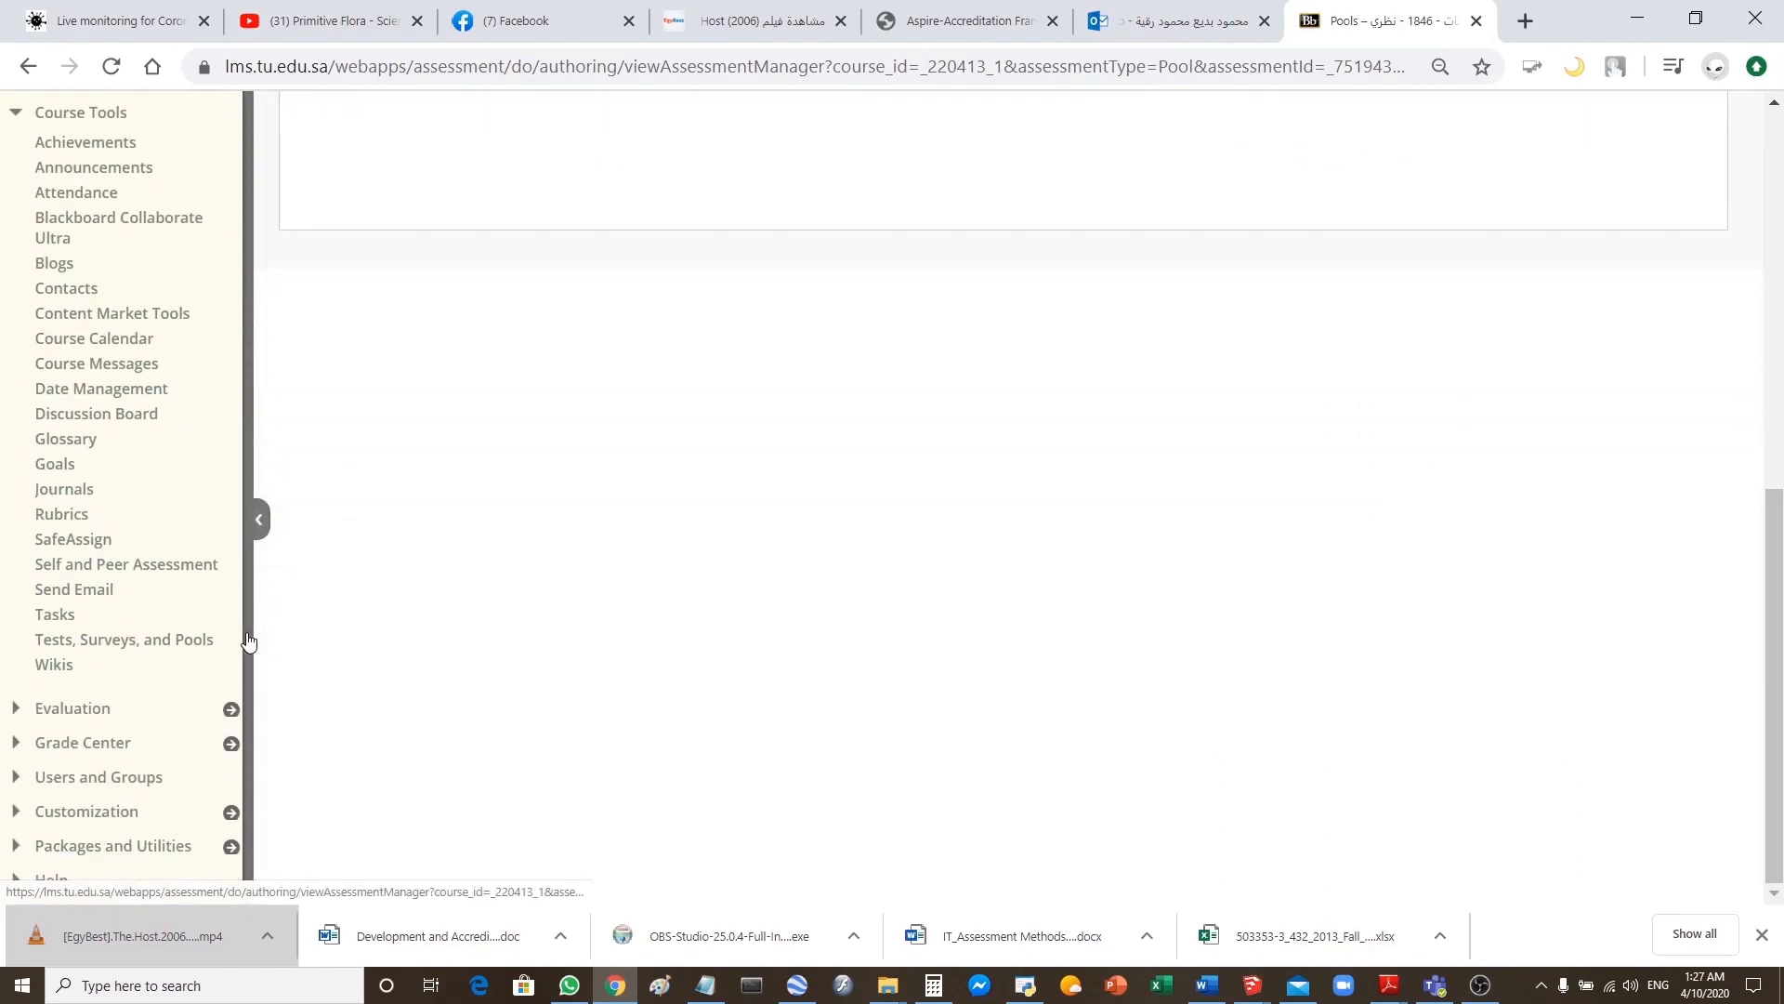
pyautogui.click(121, 650)
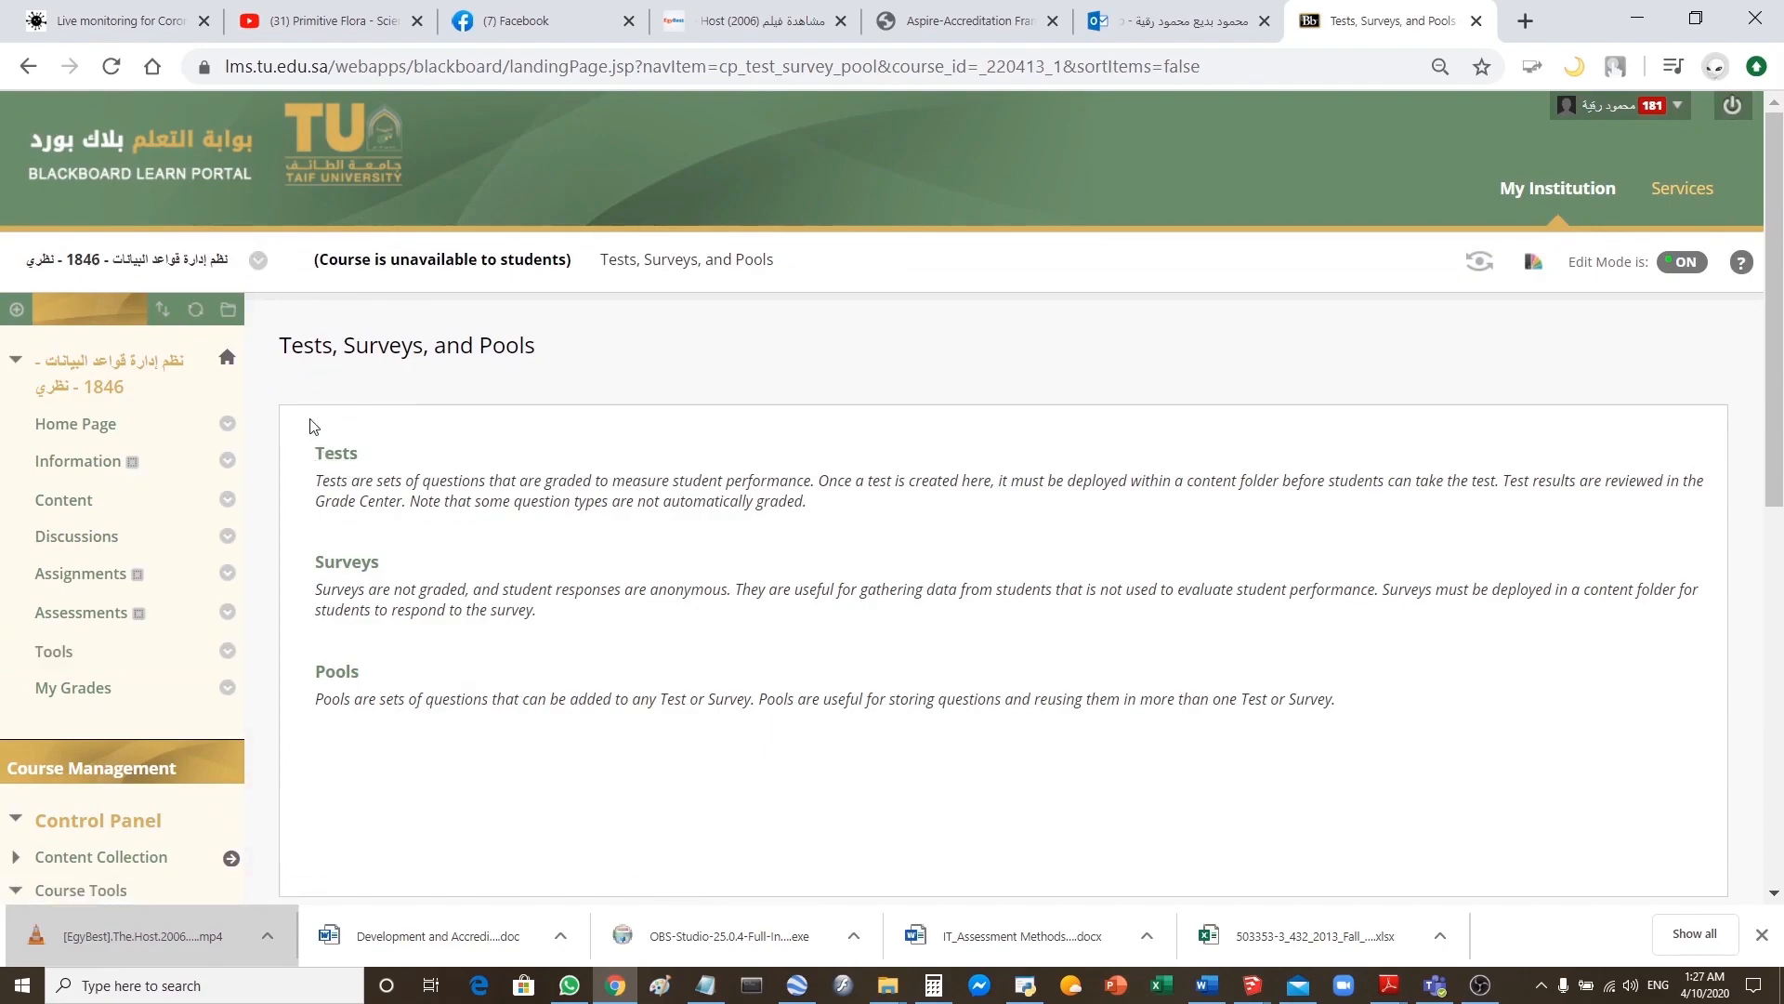
pyautogui.click(340, 455)
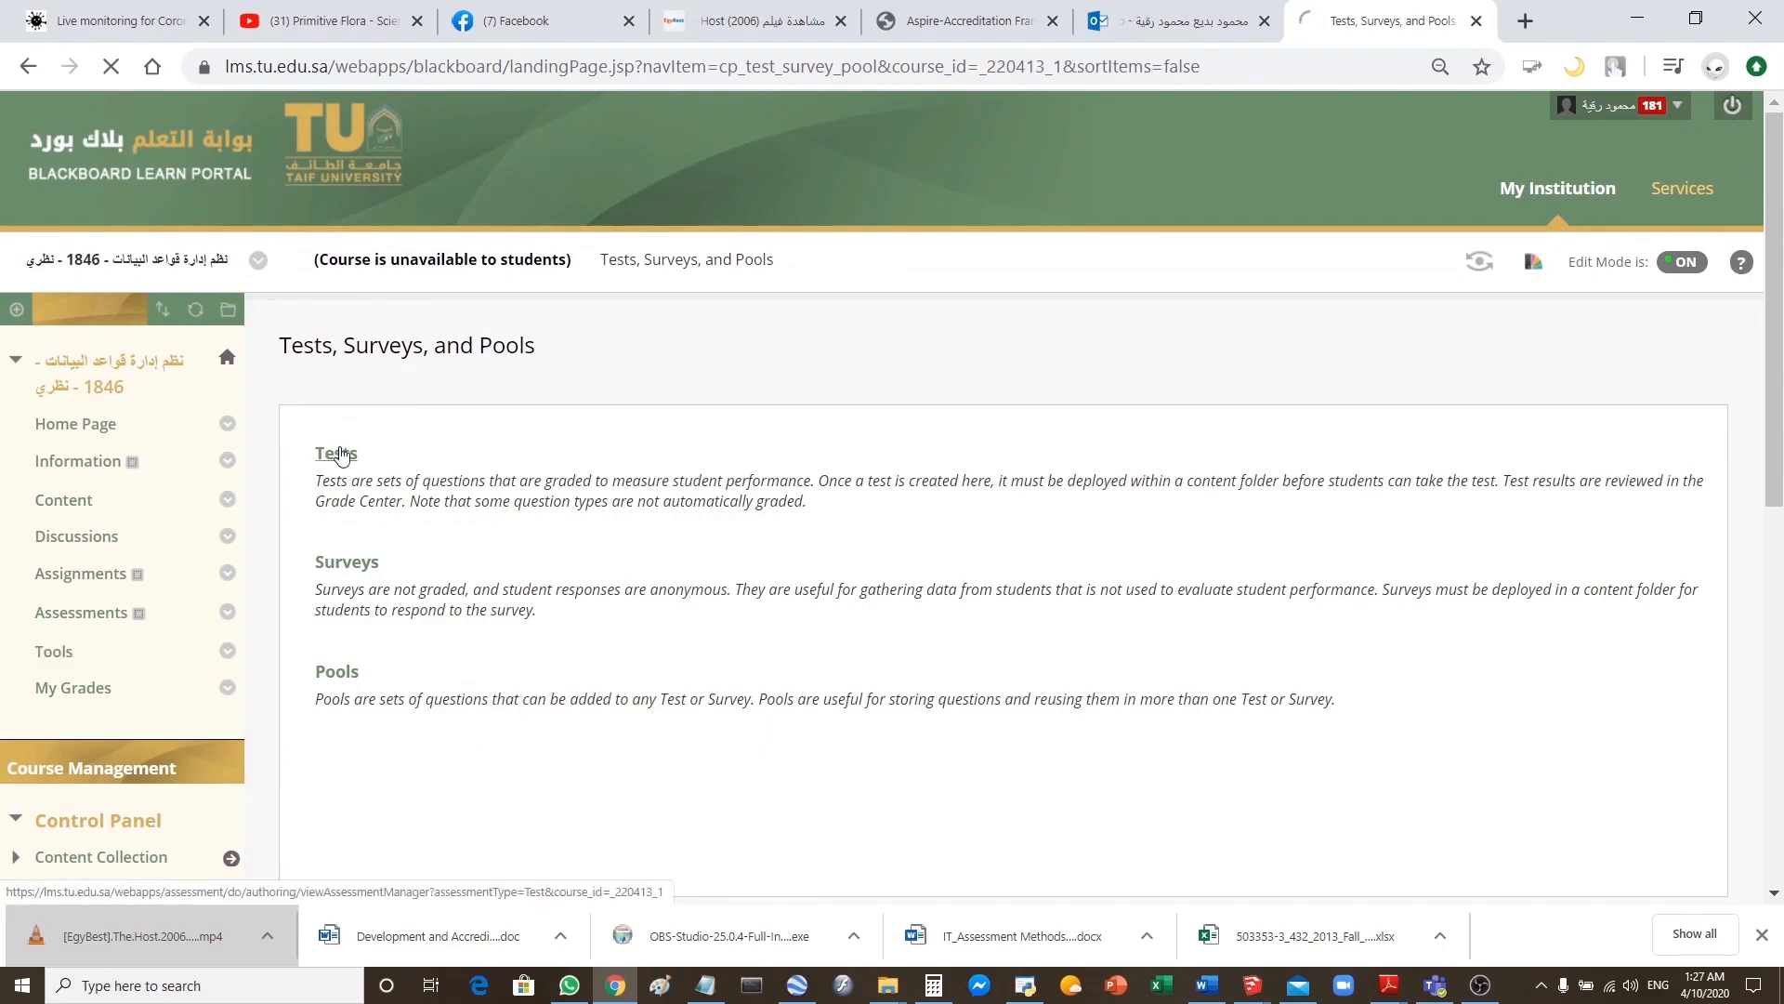
pyautogui.click(295, 450)
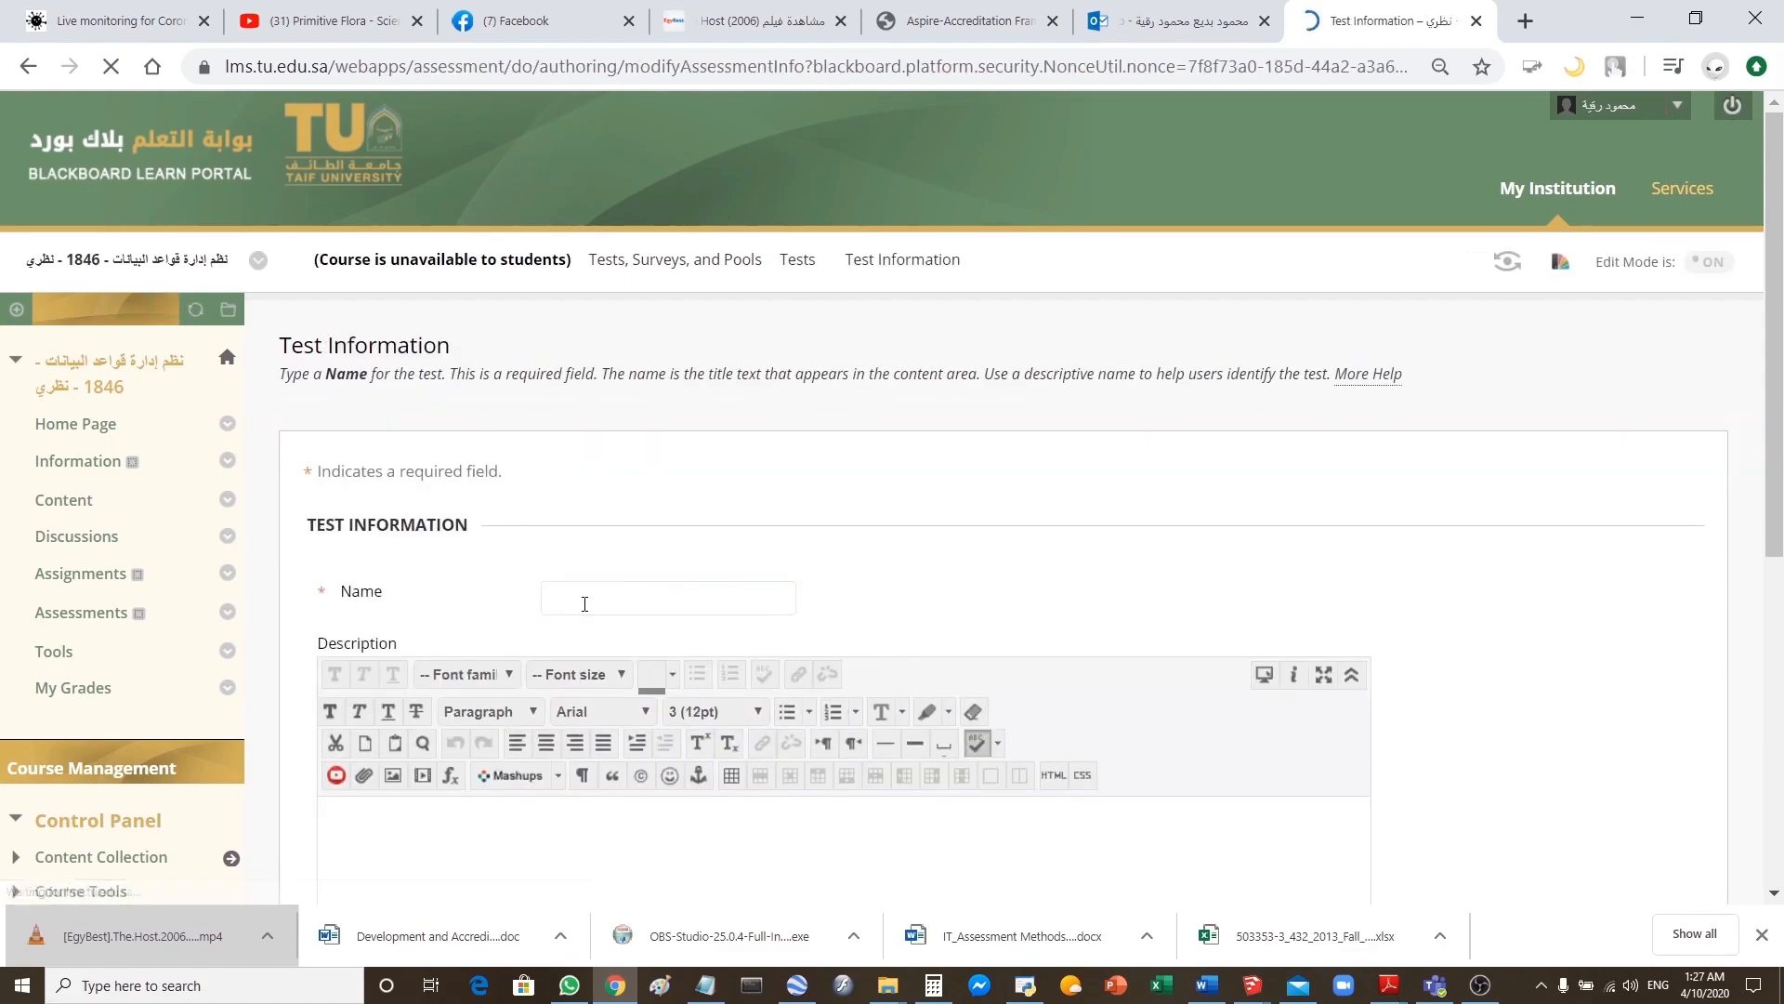
# - Name the new test FinalExam, reuse the name as its description and instructions, and submit the test information
pyautogui.write('Fina')
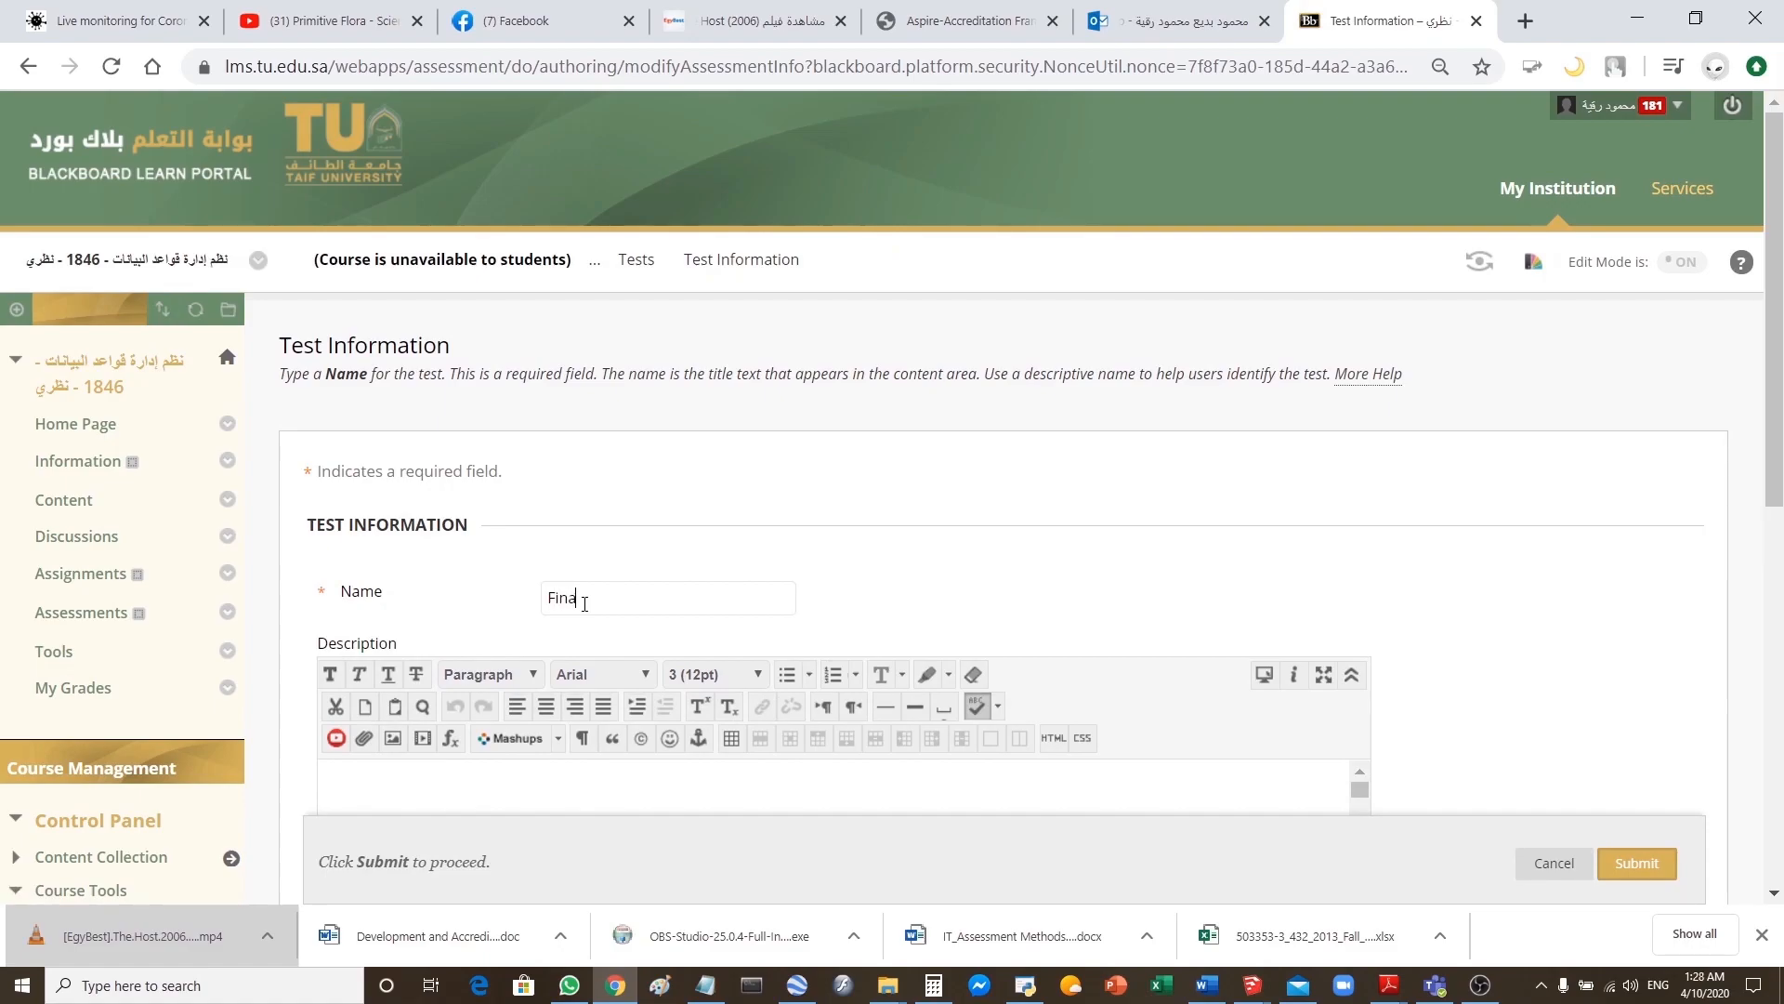
pyautogui.write('l Exam')
pyautogui.moveTo(1781, 354); pyautogui.dragTo(1783, 516)
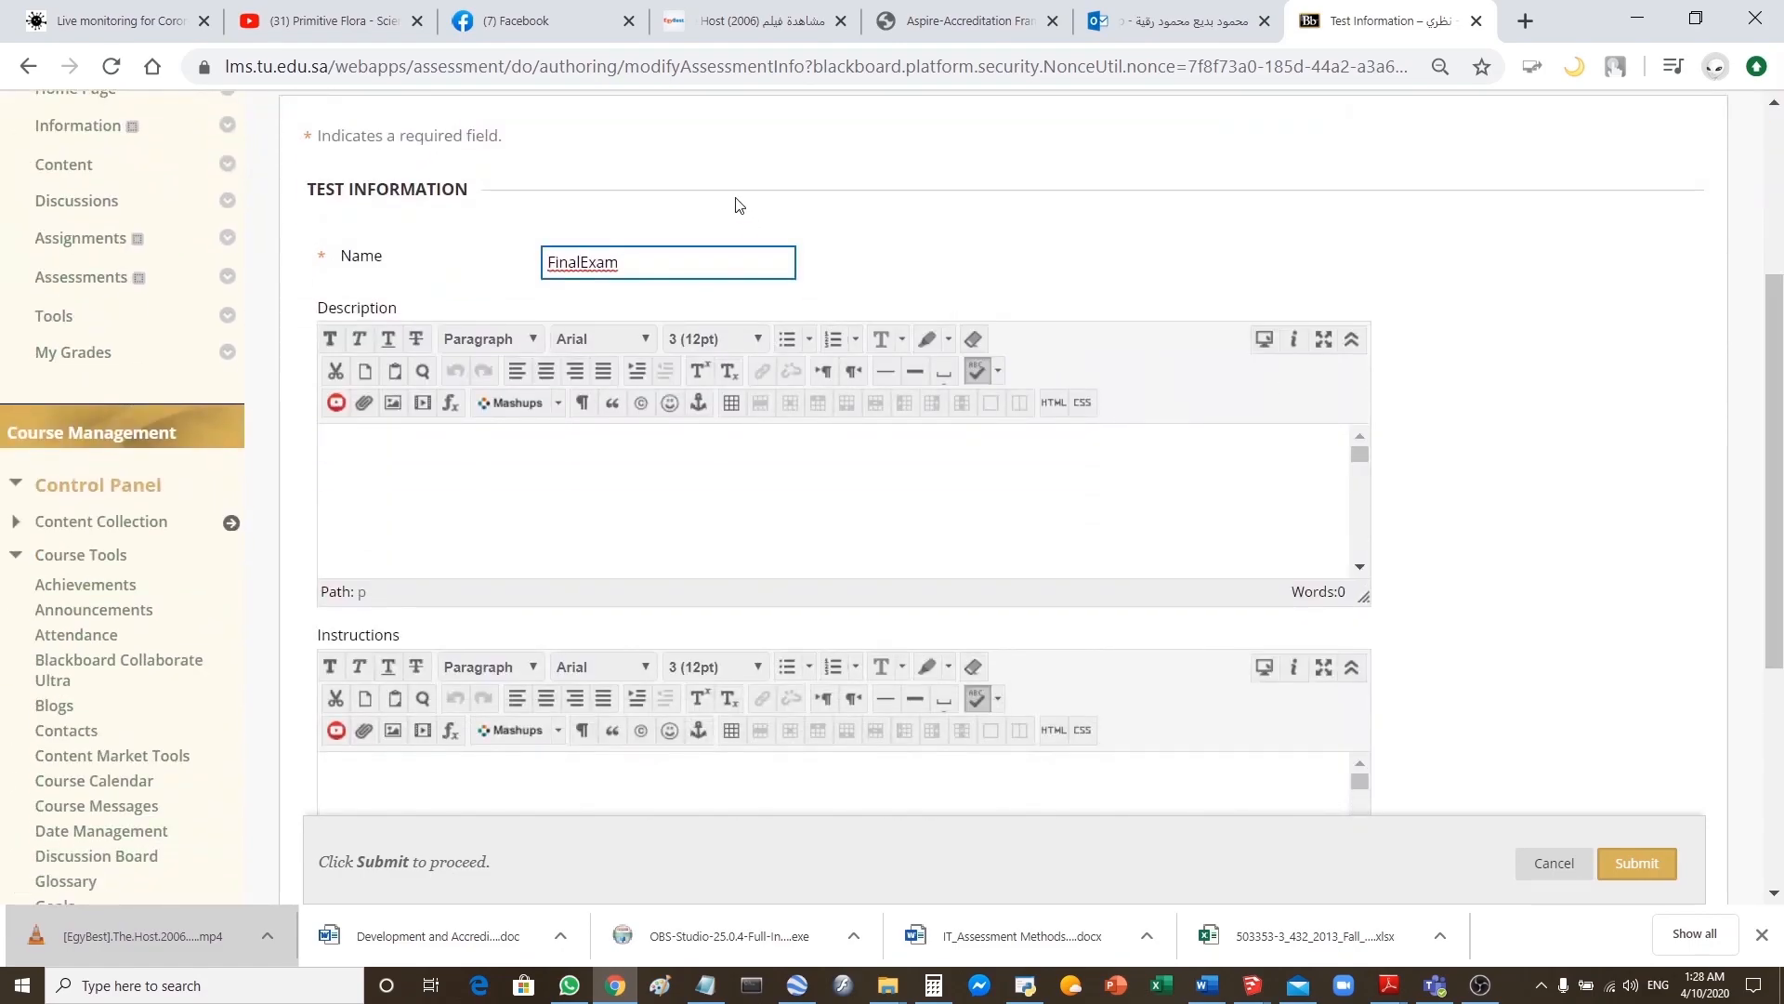
pyautogui.moveTo(641, 262); pyautogui.dragTo(546, 268)
pyautogui.click(353, 459)
pyautogui.write('FinalExam')
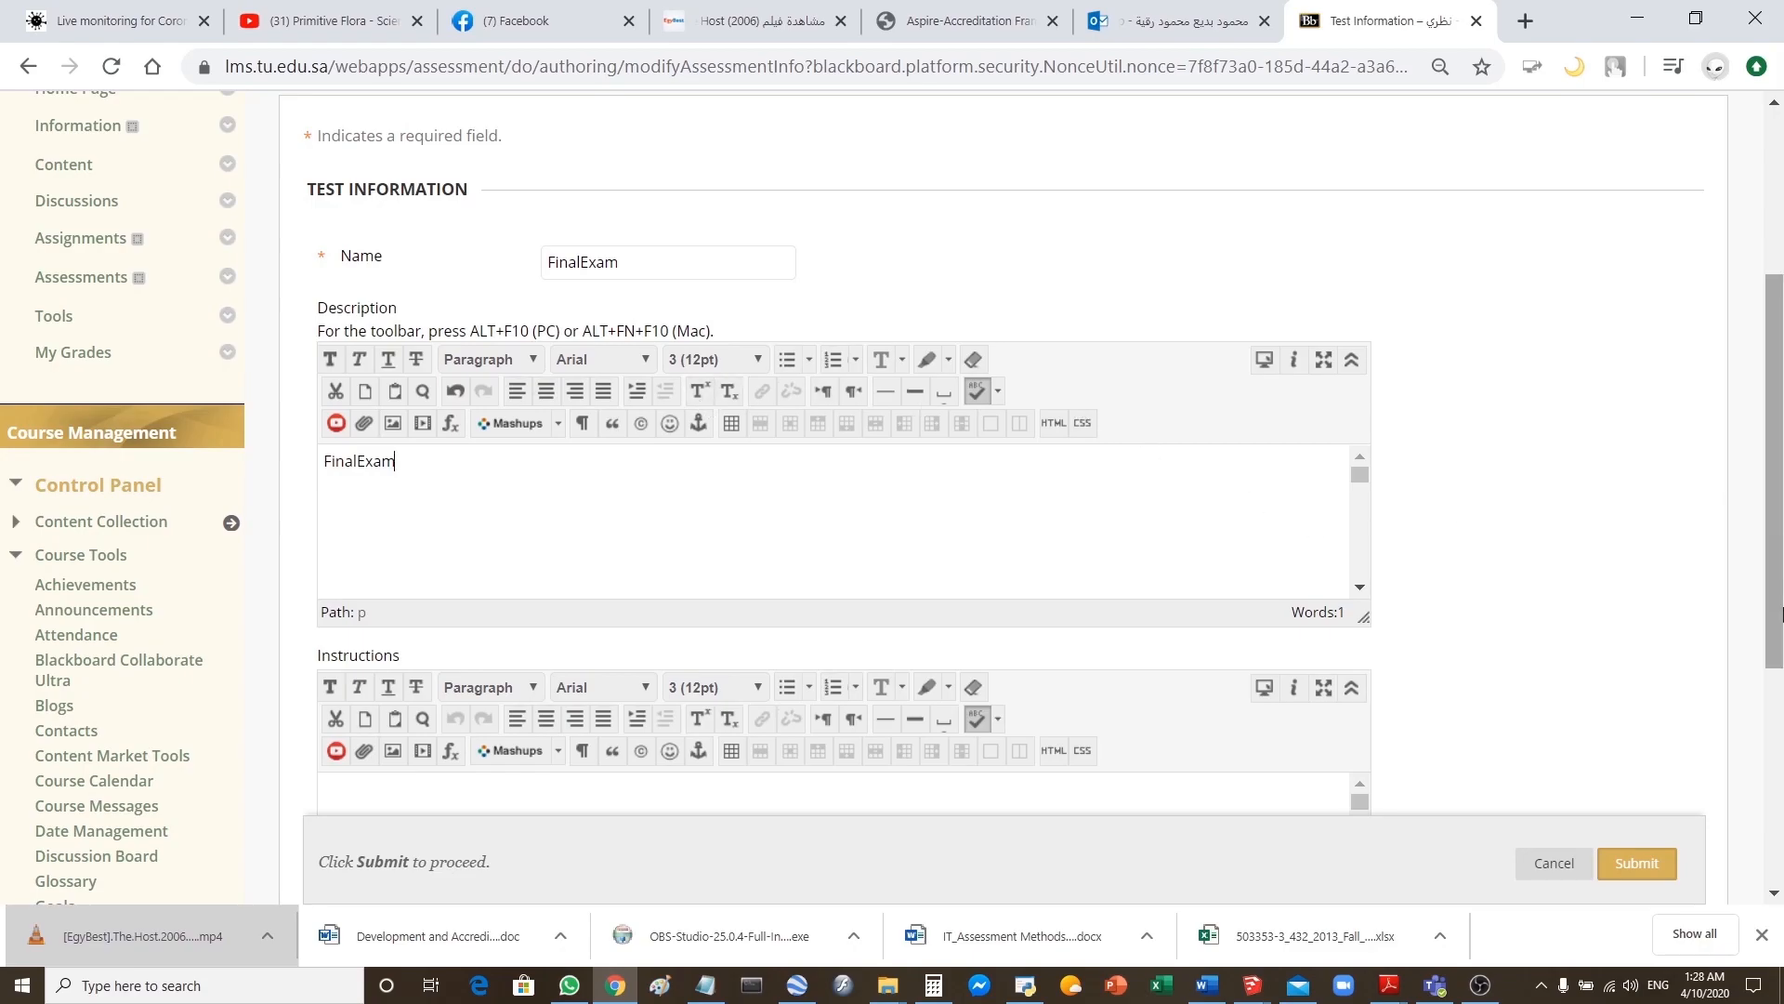
pyautogui.moveTo(1778, 552); pyautogui.dragTo(1780, 682)
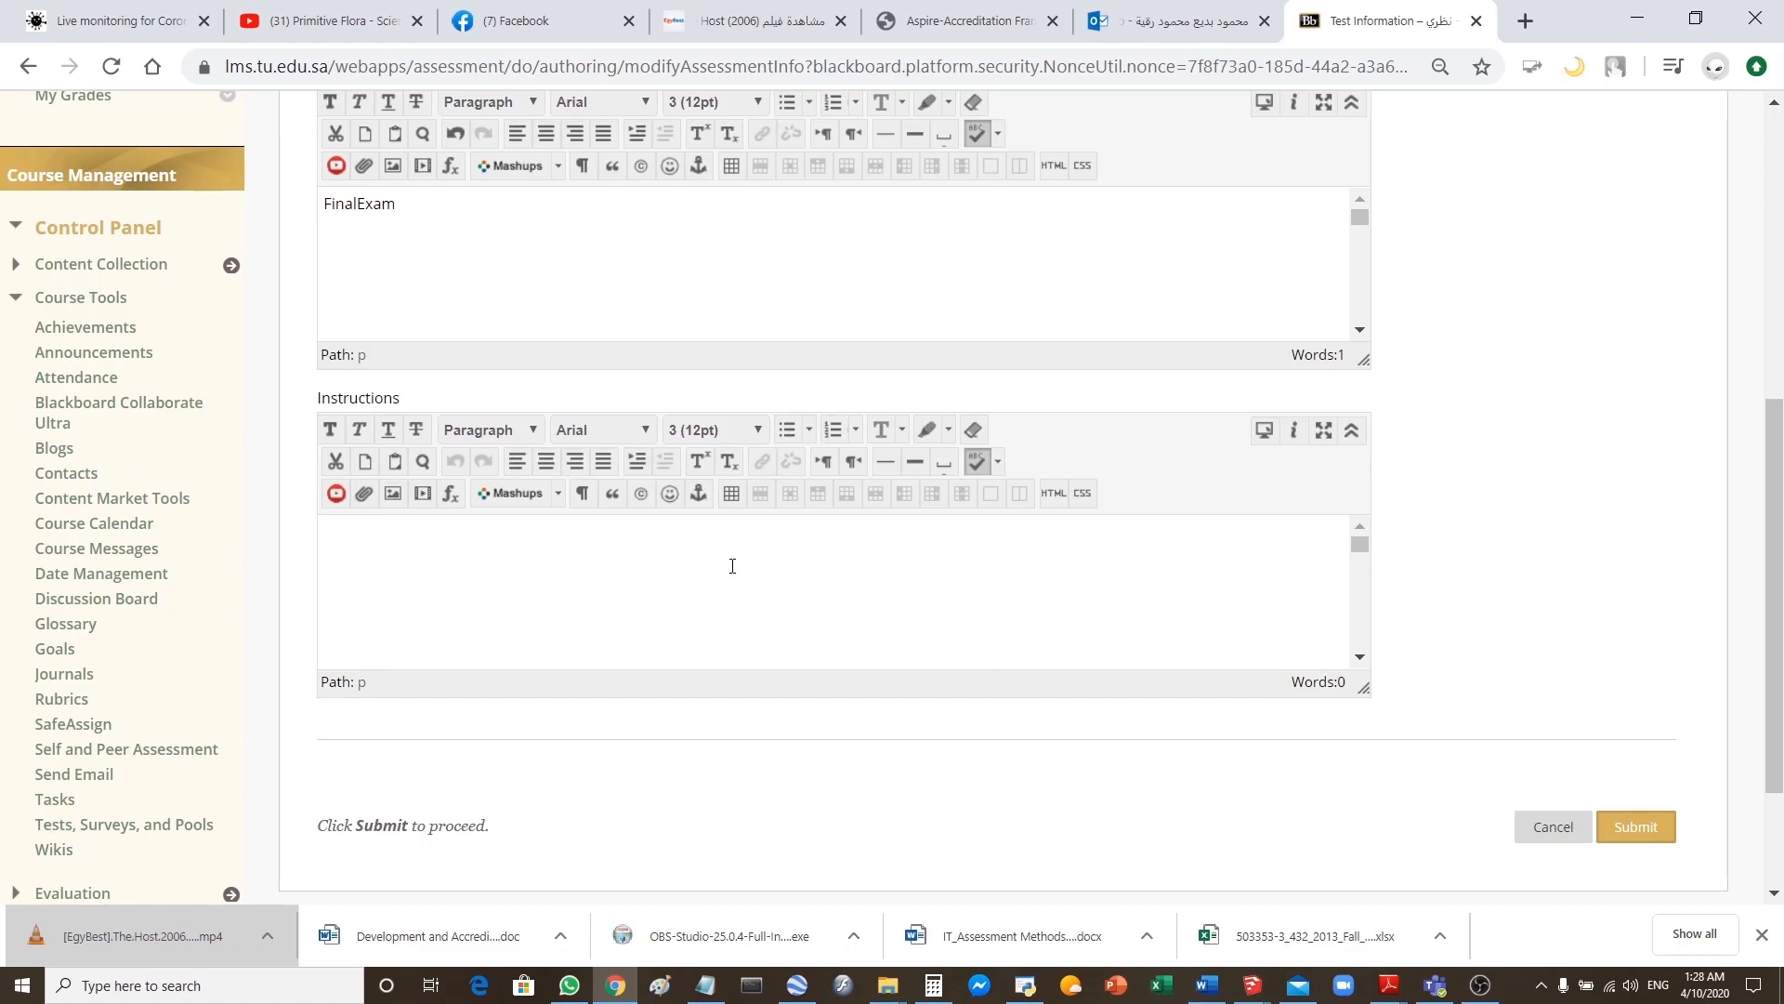
pyautogui.click(464, 583)
pyautogui.write('FinalExam')
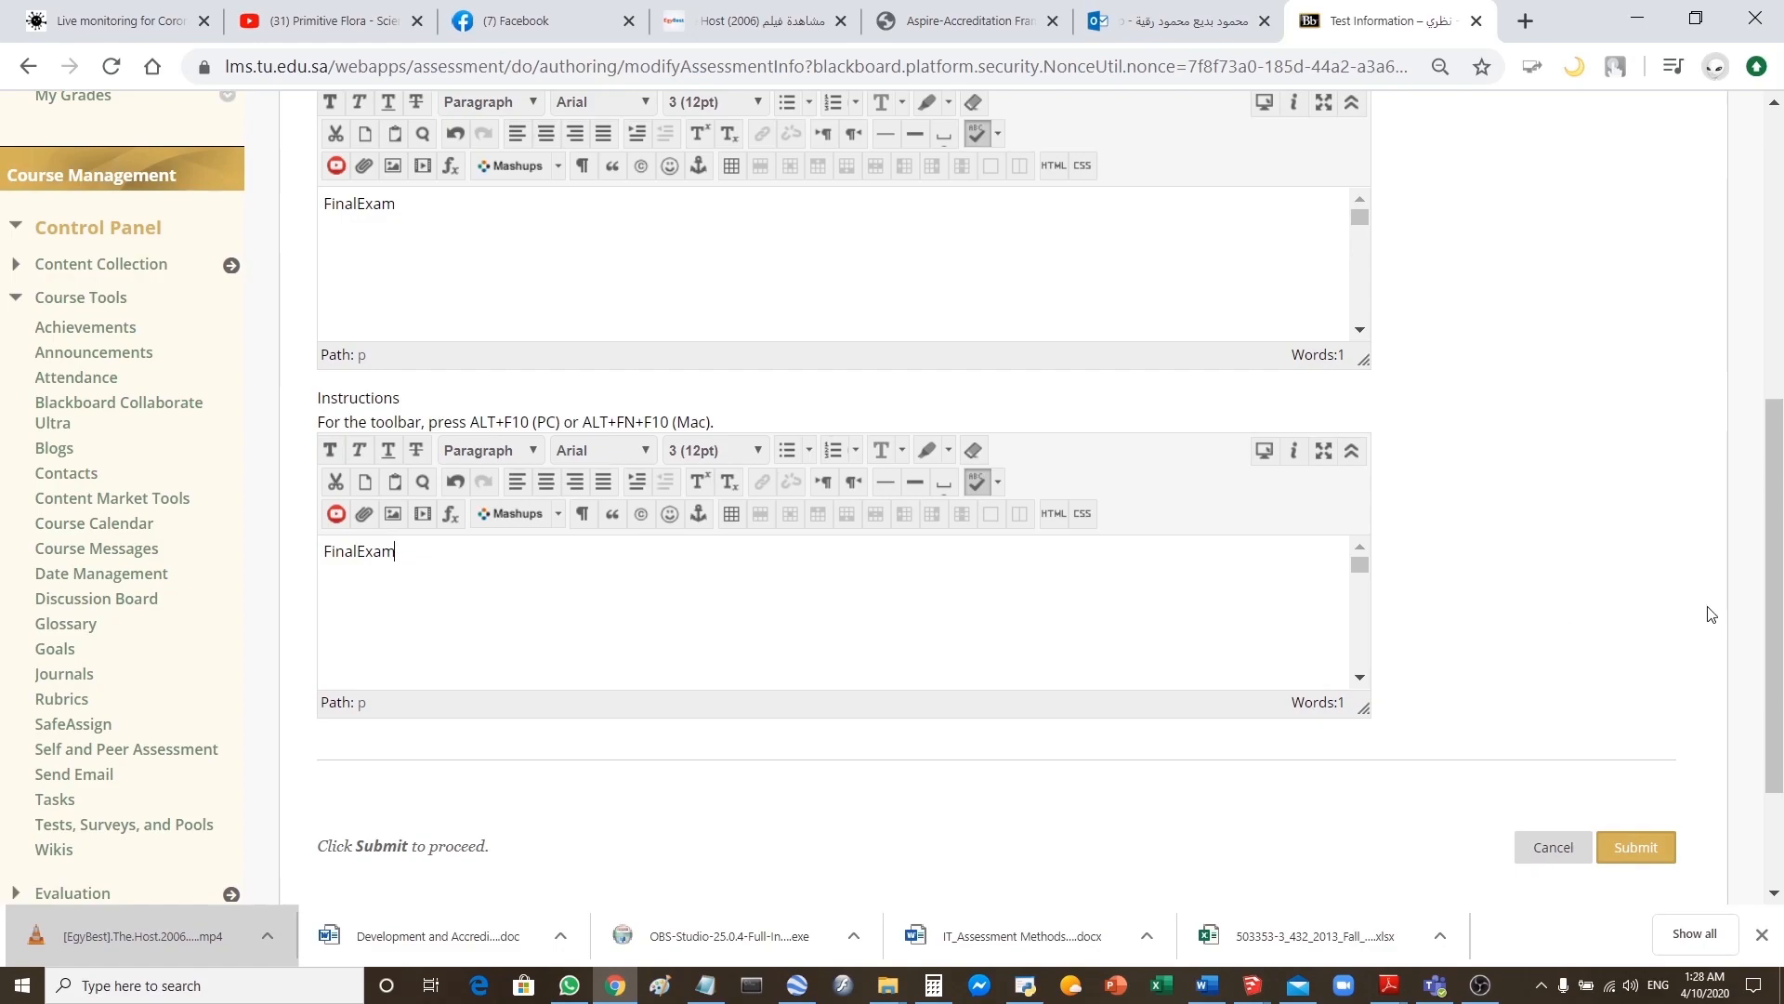
pyautogui.moveTo(1776, 618); pyautogui.dragTo(1782, 727)
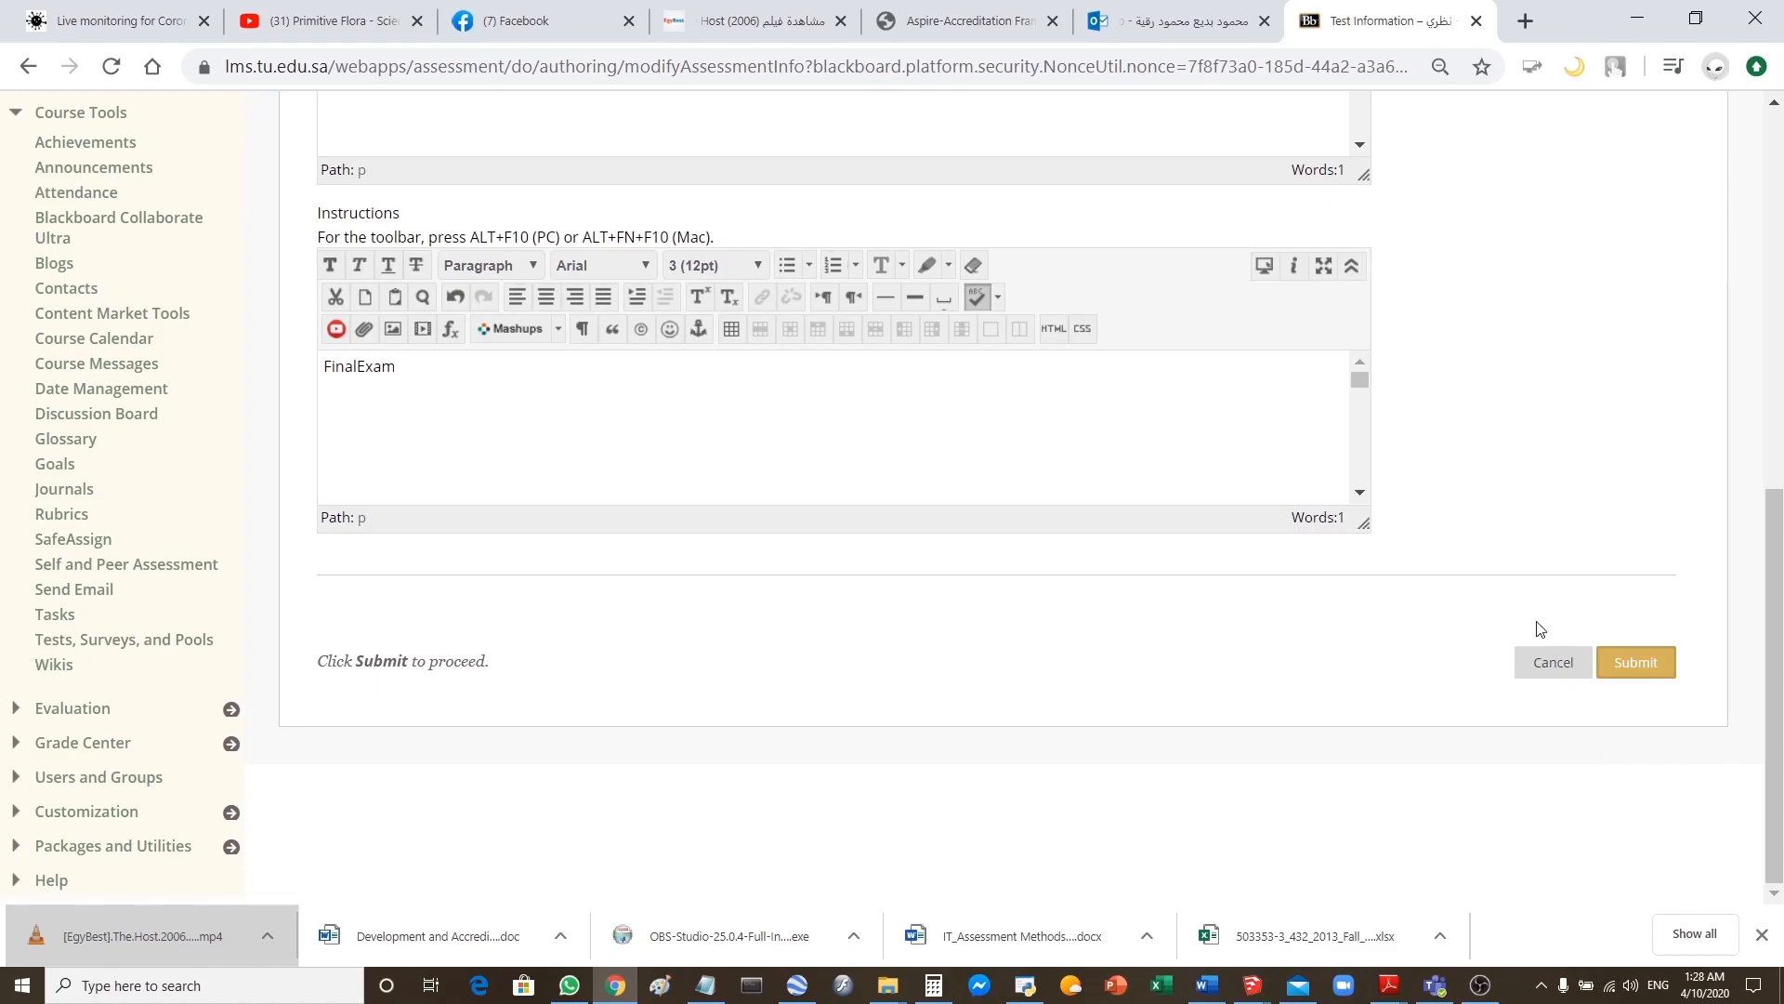
pyautogui.click(1642, 663)
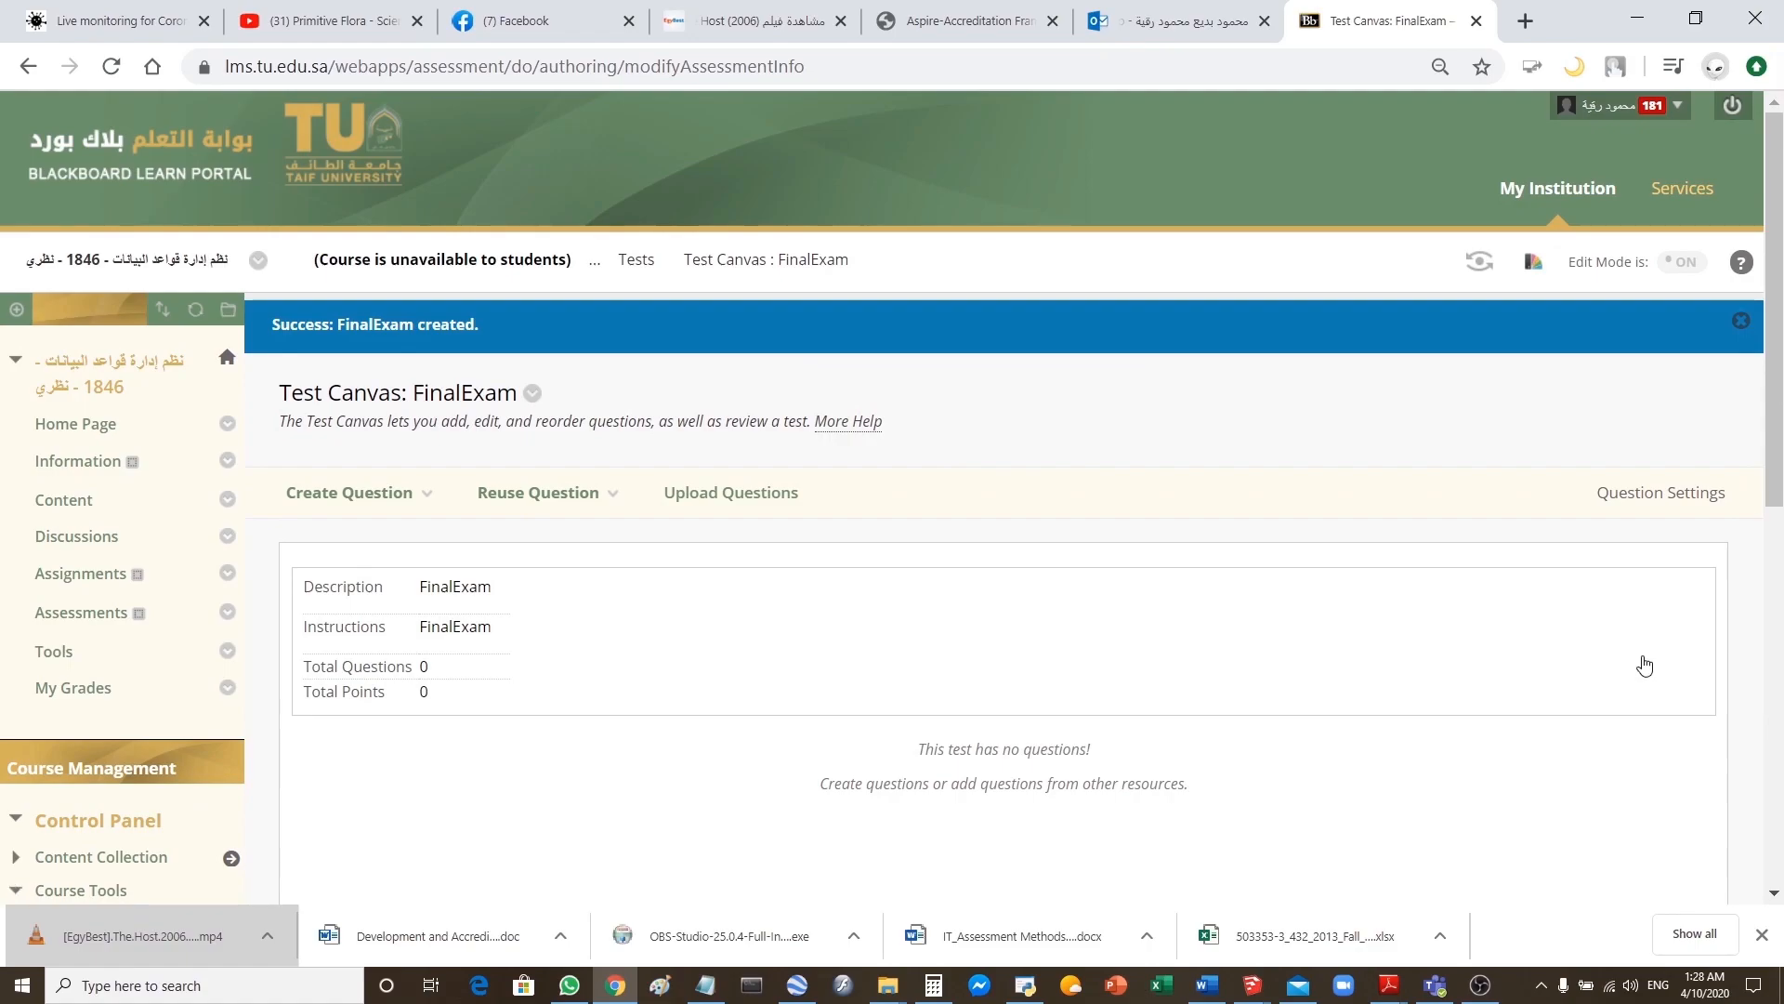
# - Add a random block to the FinalExam test that draws on all pool questions from PoolCLO2
pyautogui.click(594, 500)
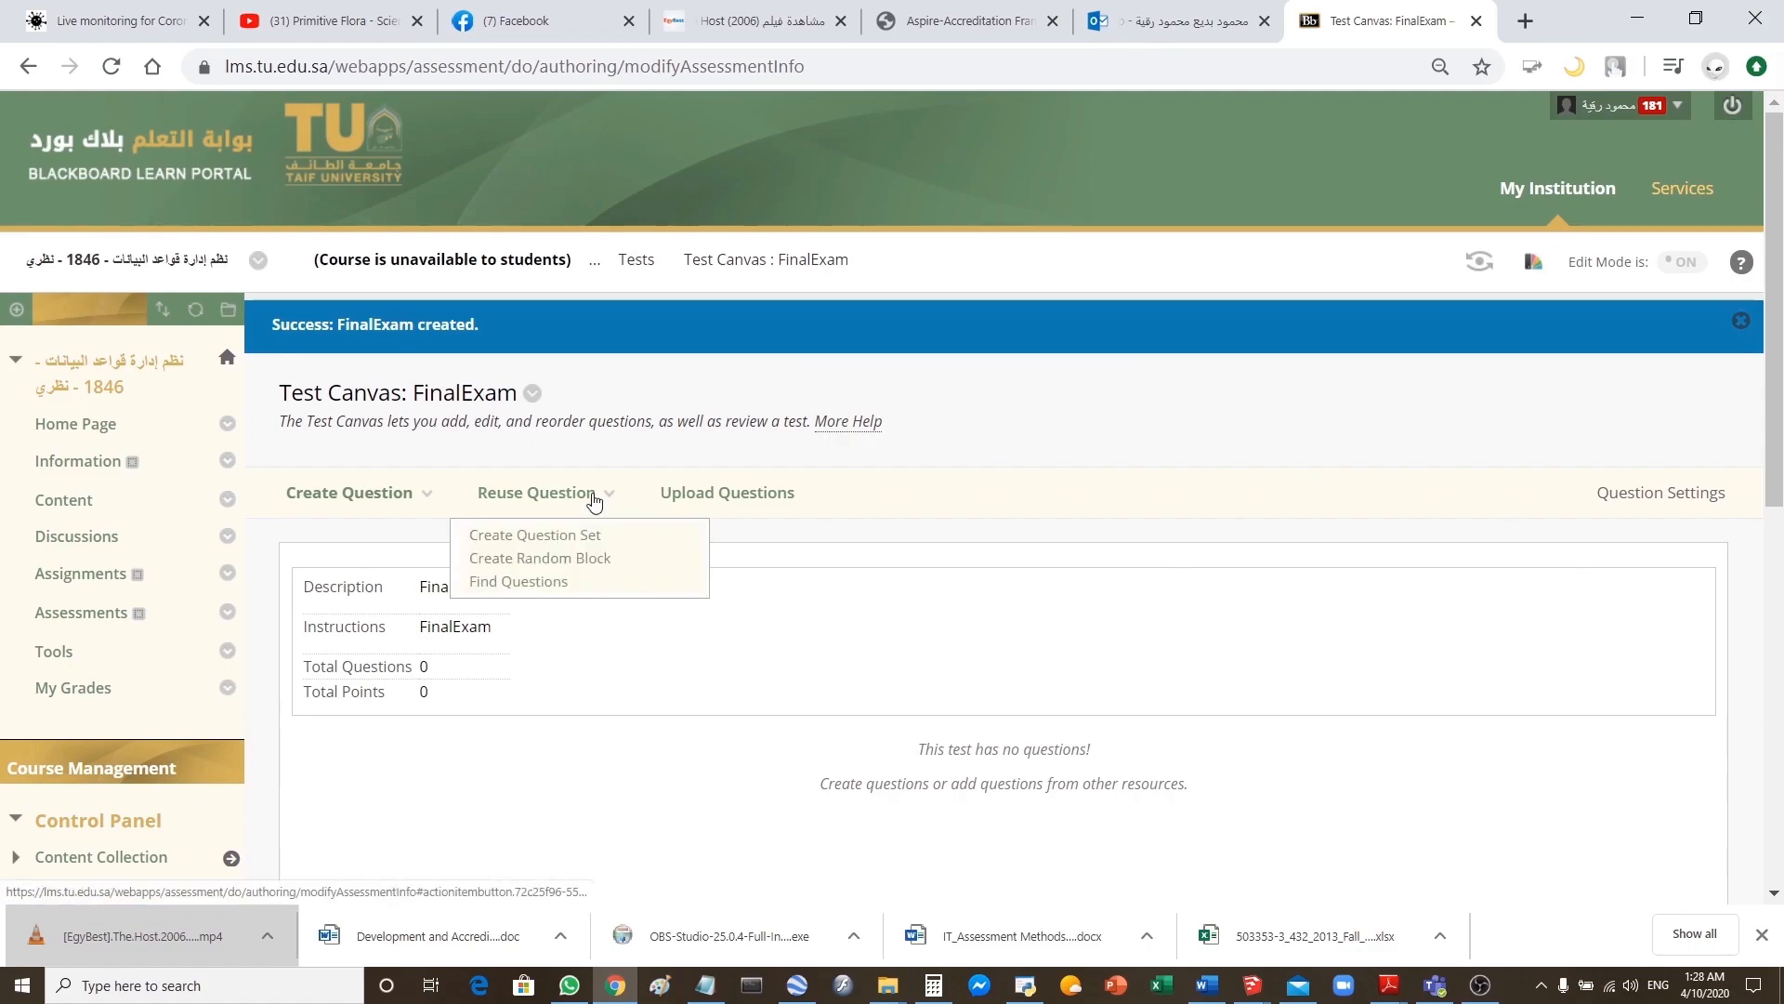
pyautogui.click(589, 561)
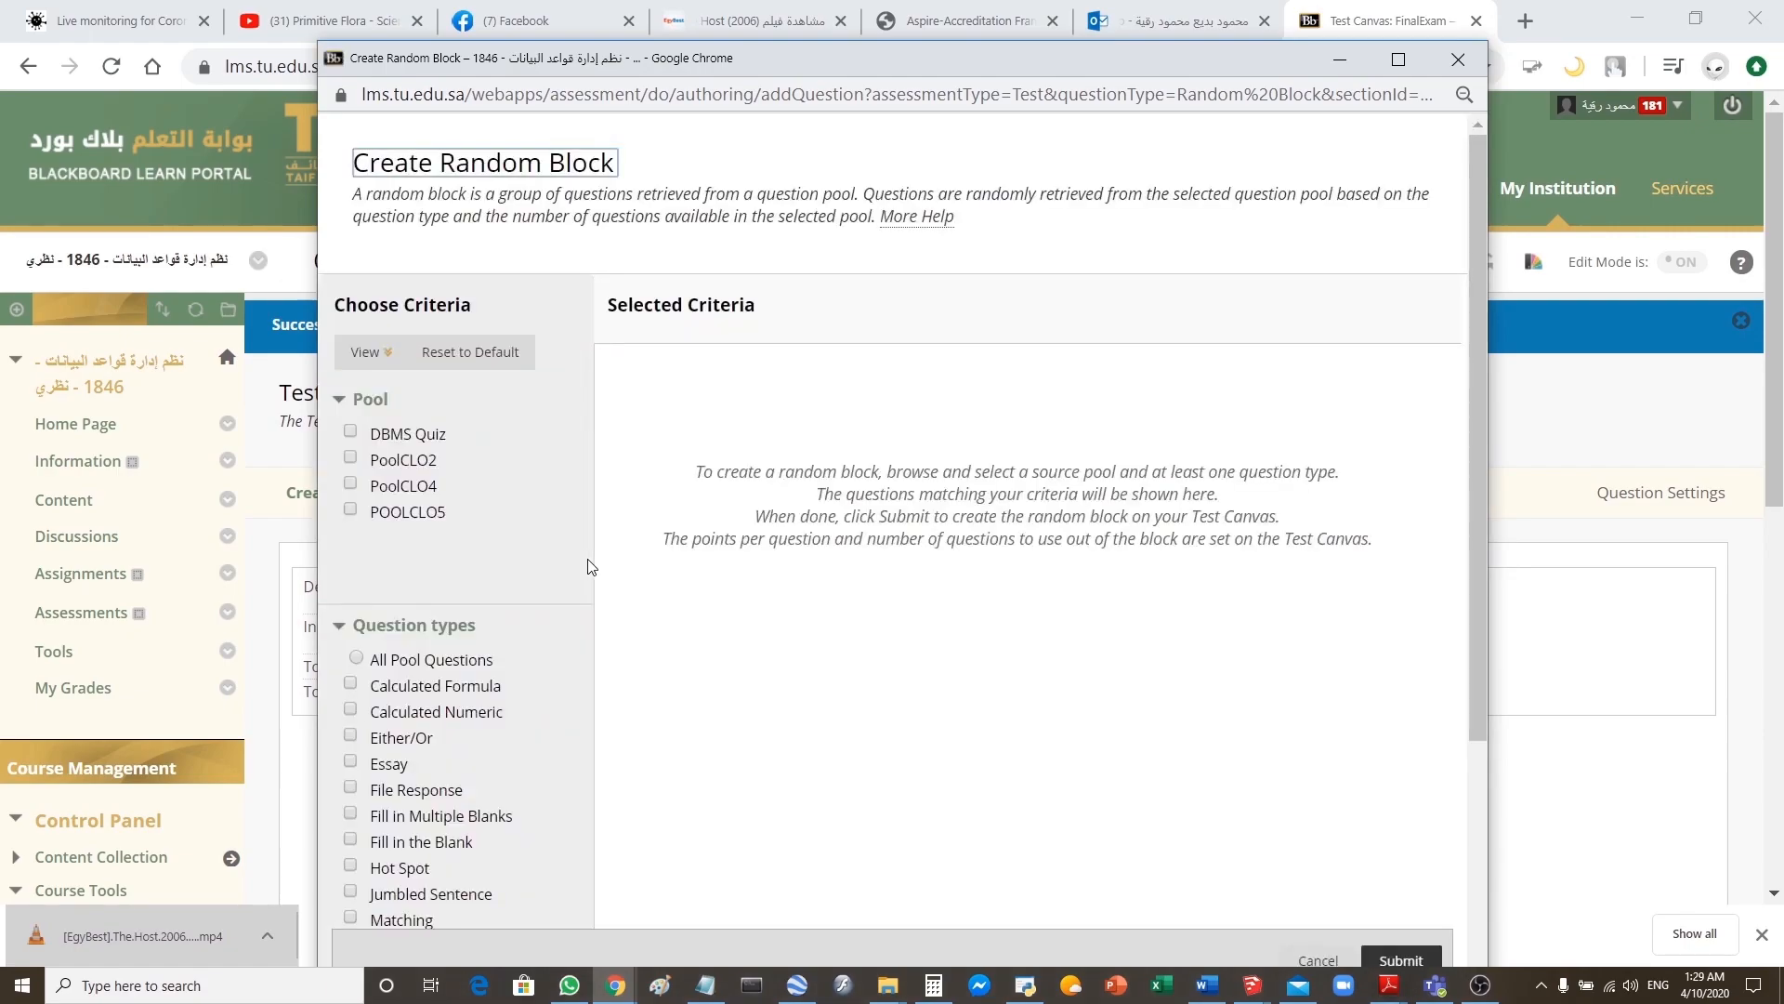
pyautogui.click(352, 456)
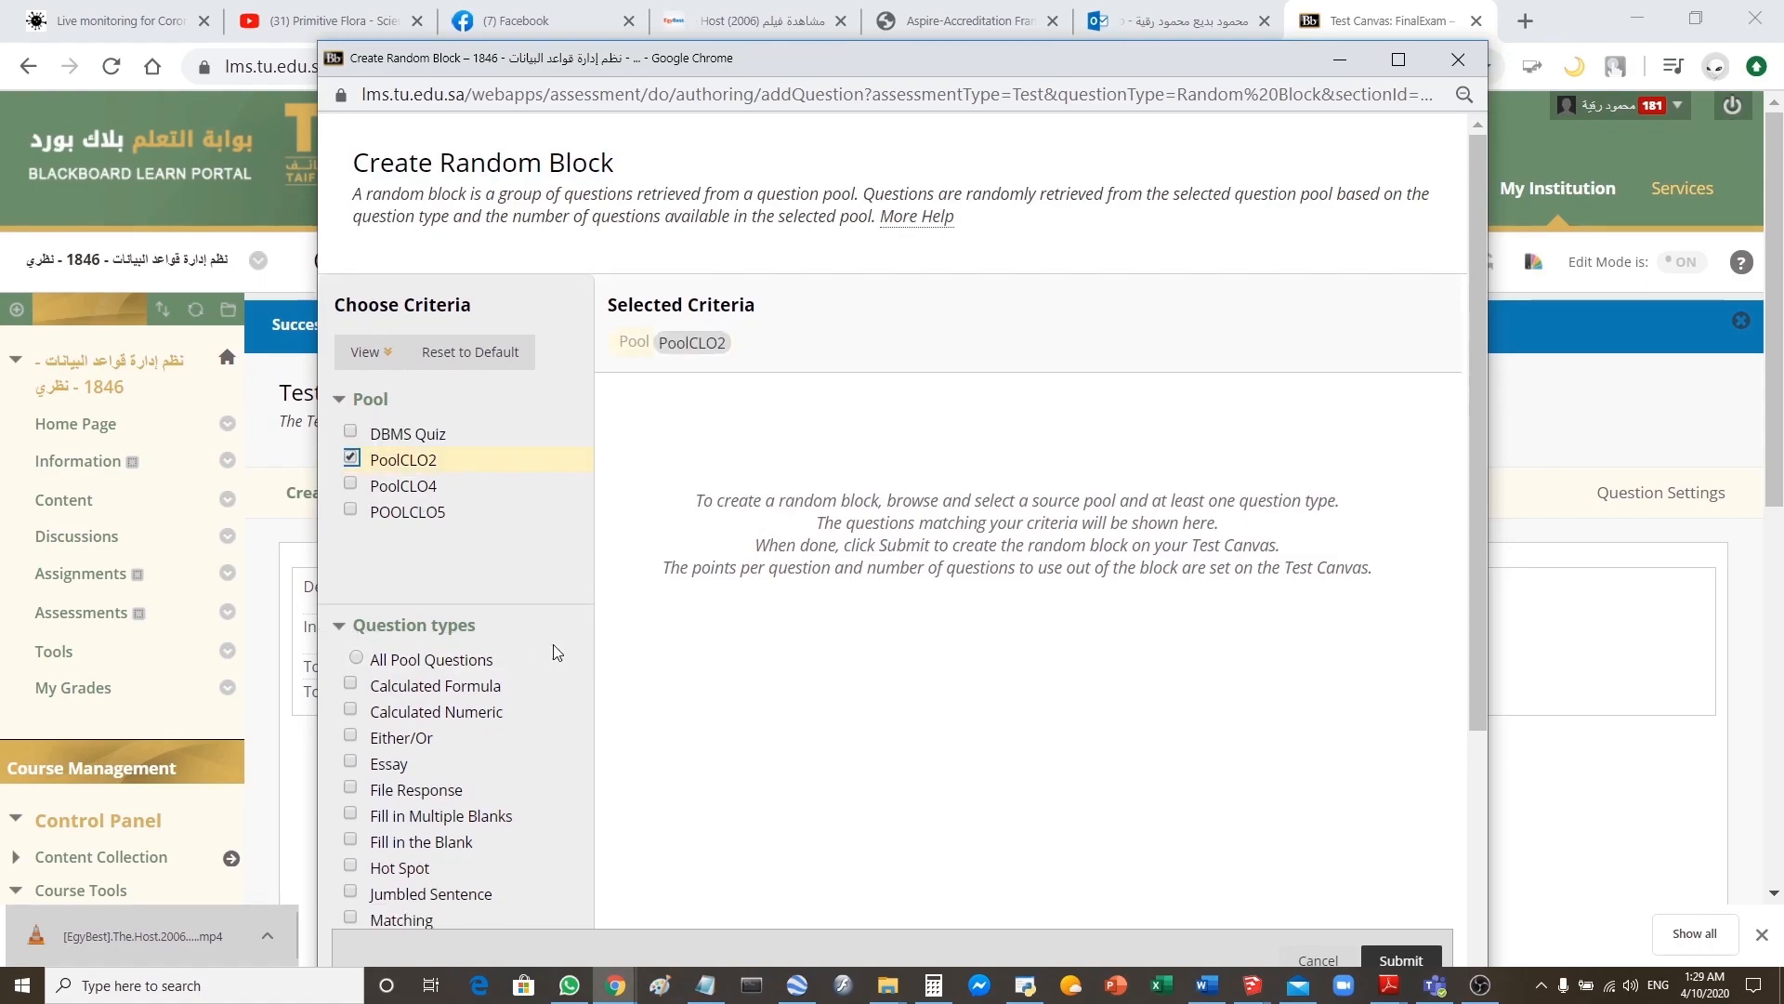
pyautogui.click(357, 659)
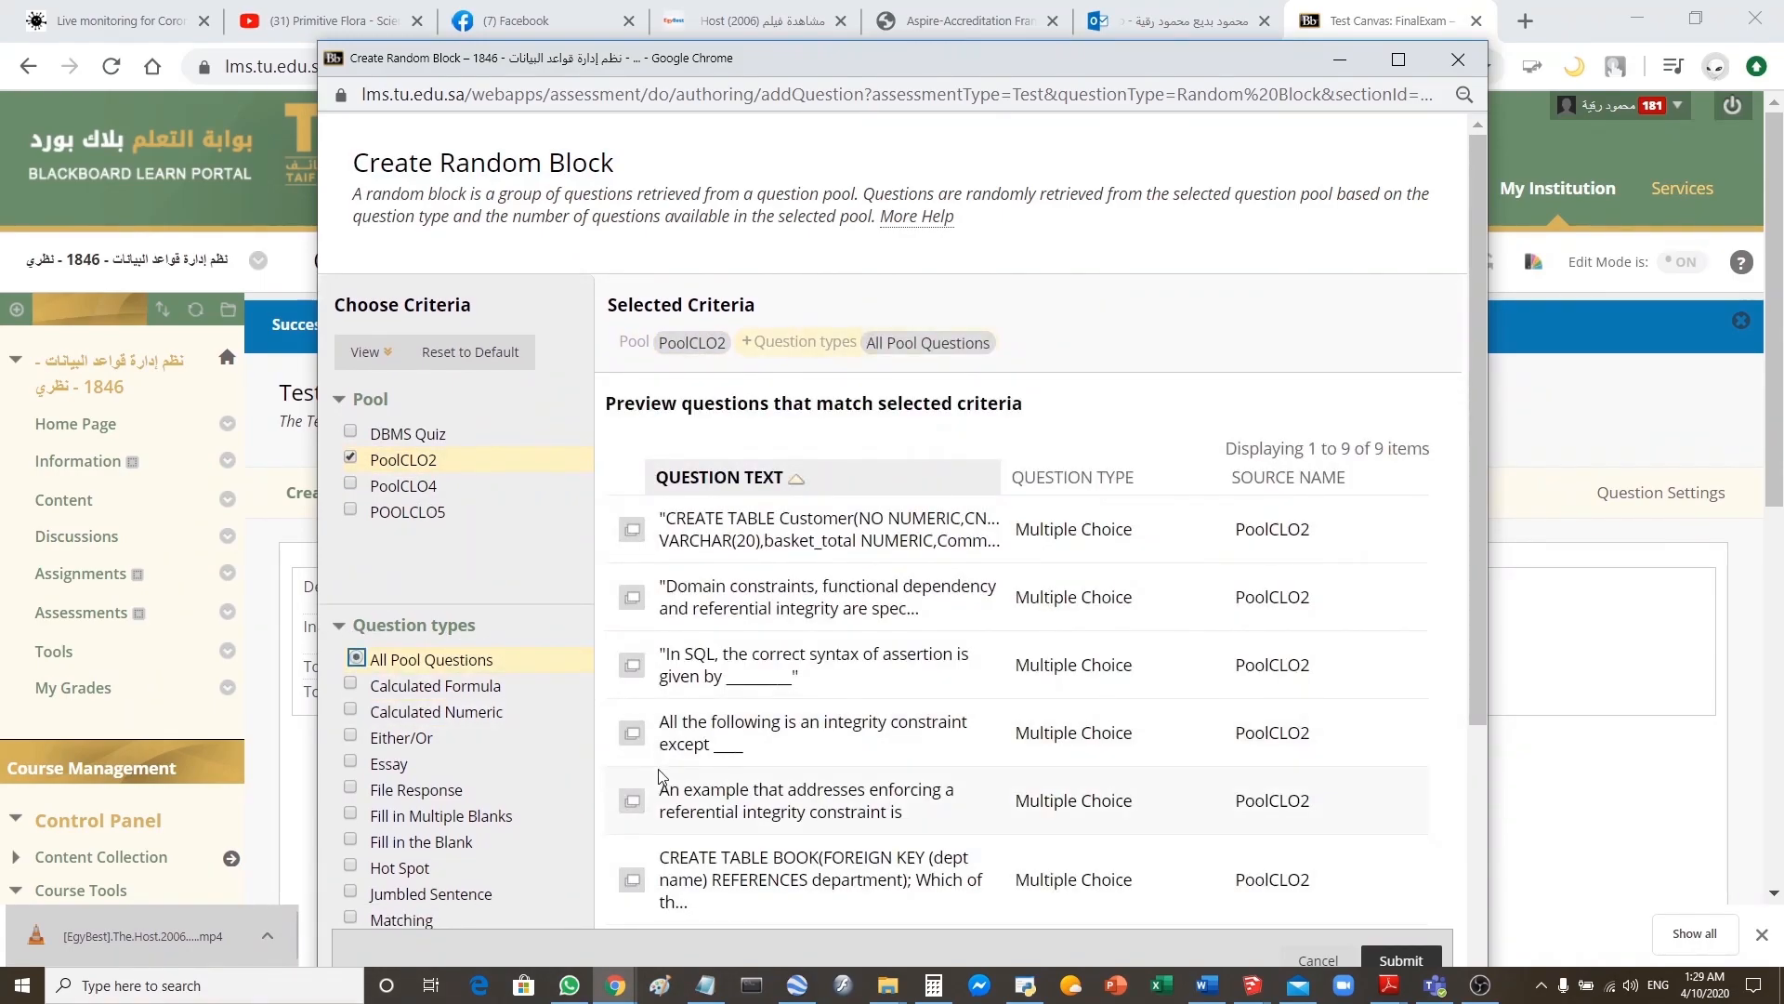
pyautogui.moveTo(1480, 599); pyautogui.dragTo(1482, 850)
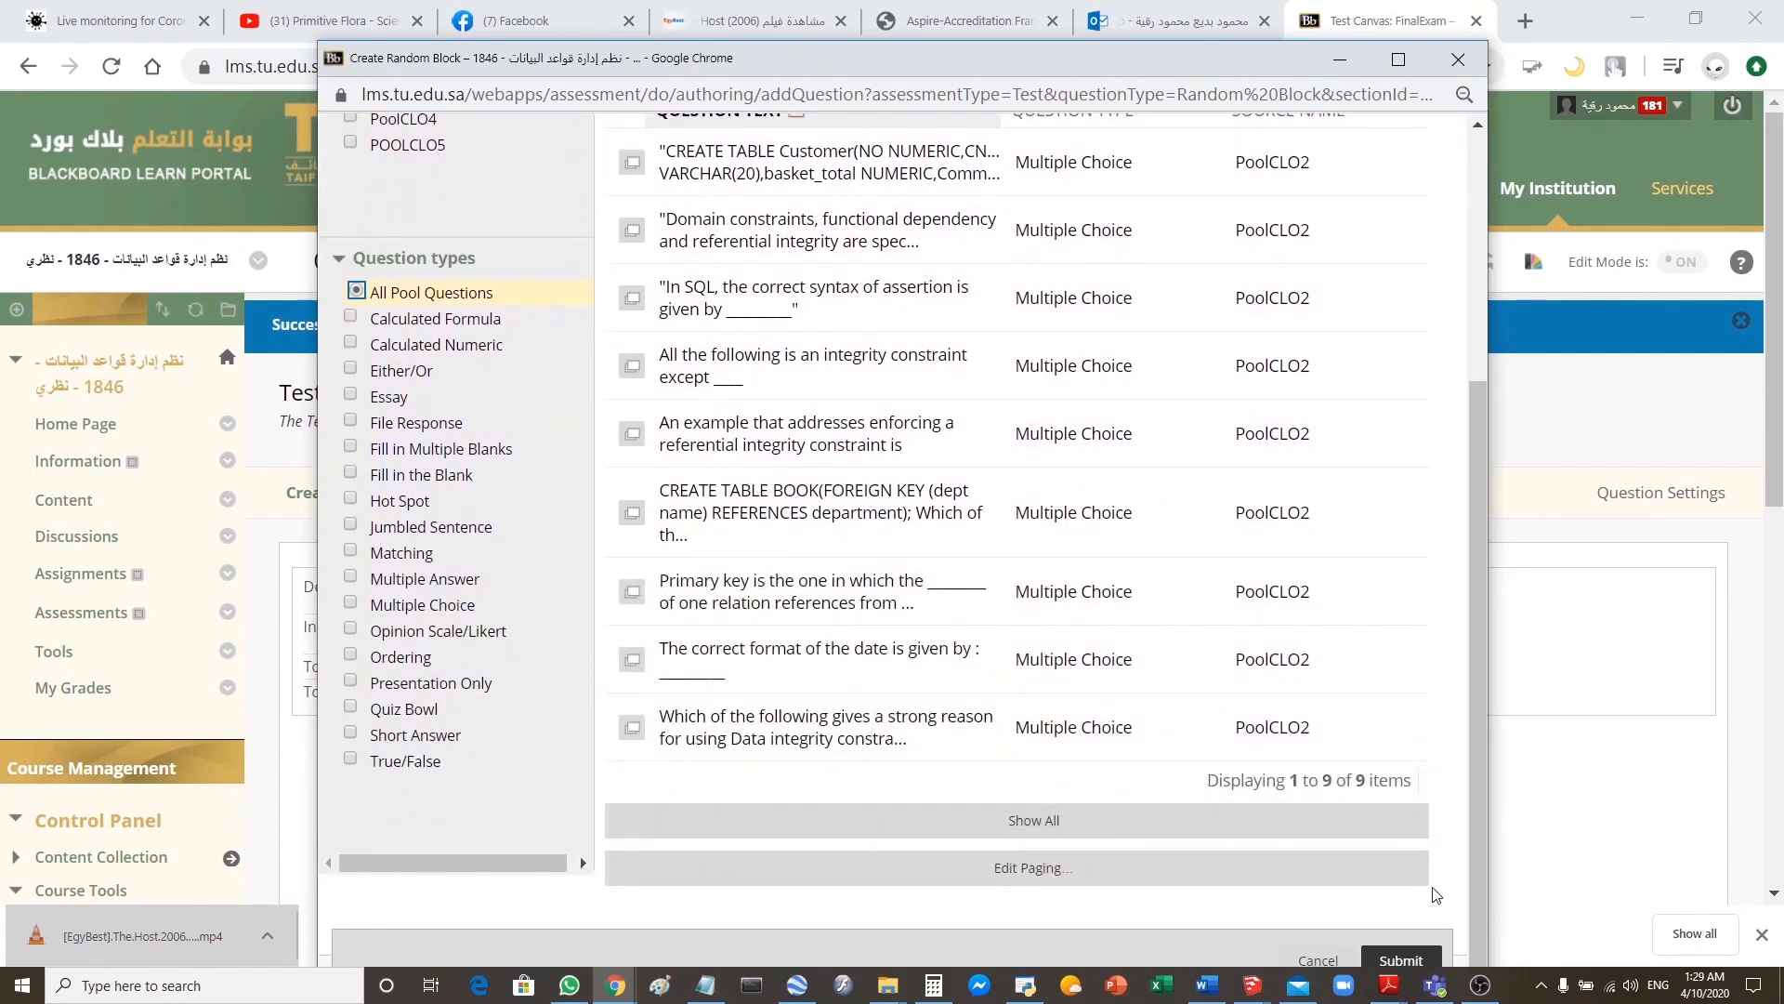
pyautogui.click(1398, 960)
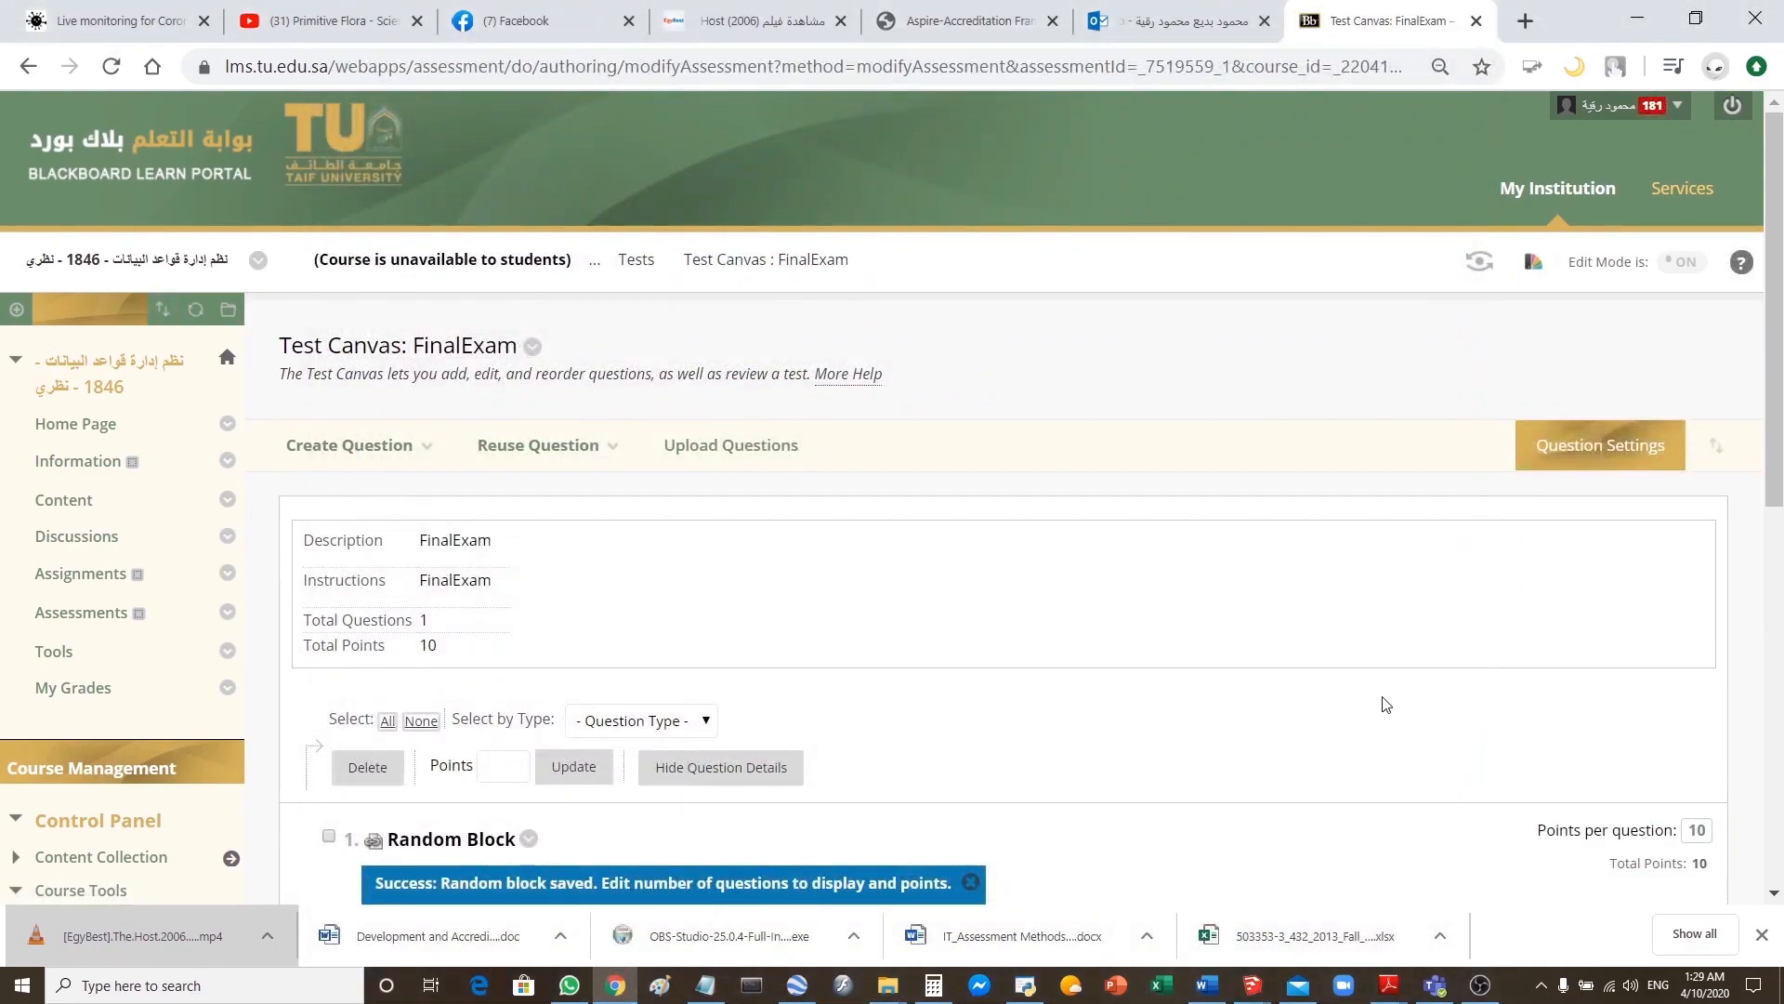
# - Set the PoolCLO2 random block to display 3 questions worth 1 point each
pyautogui.scroll(-3, 1380, 702)
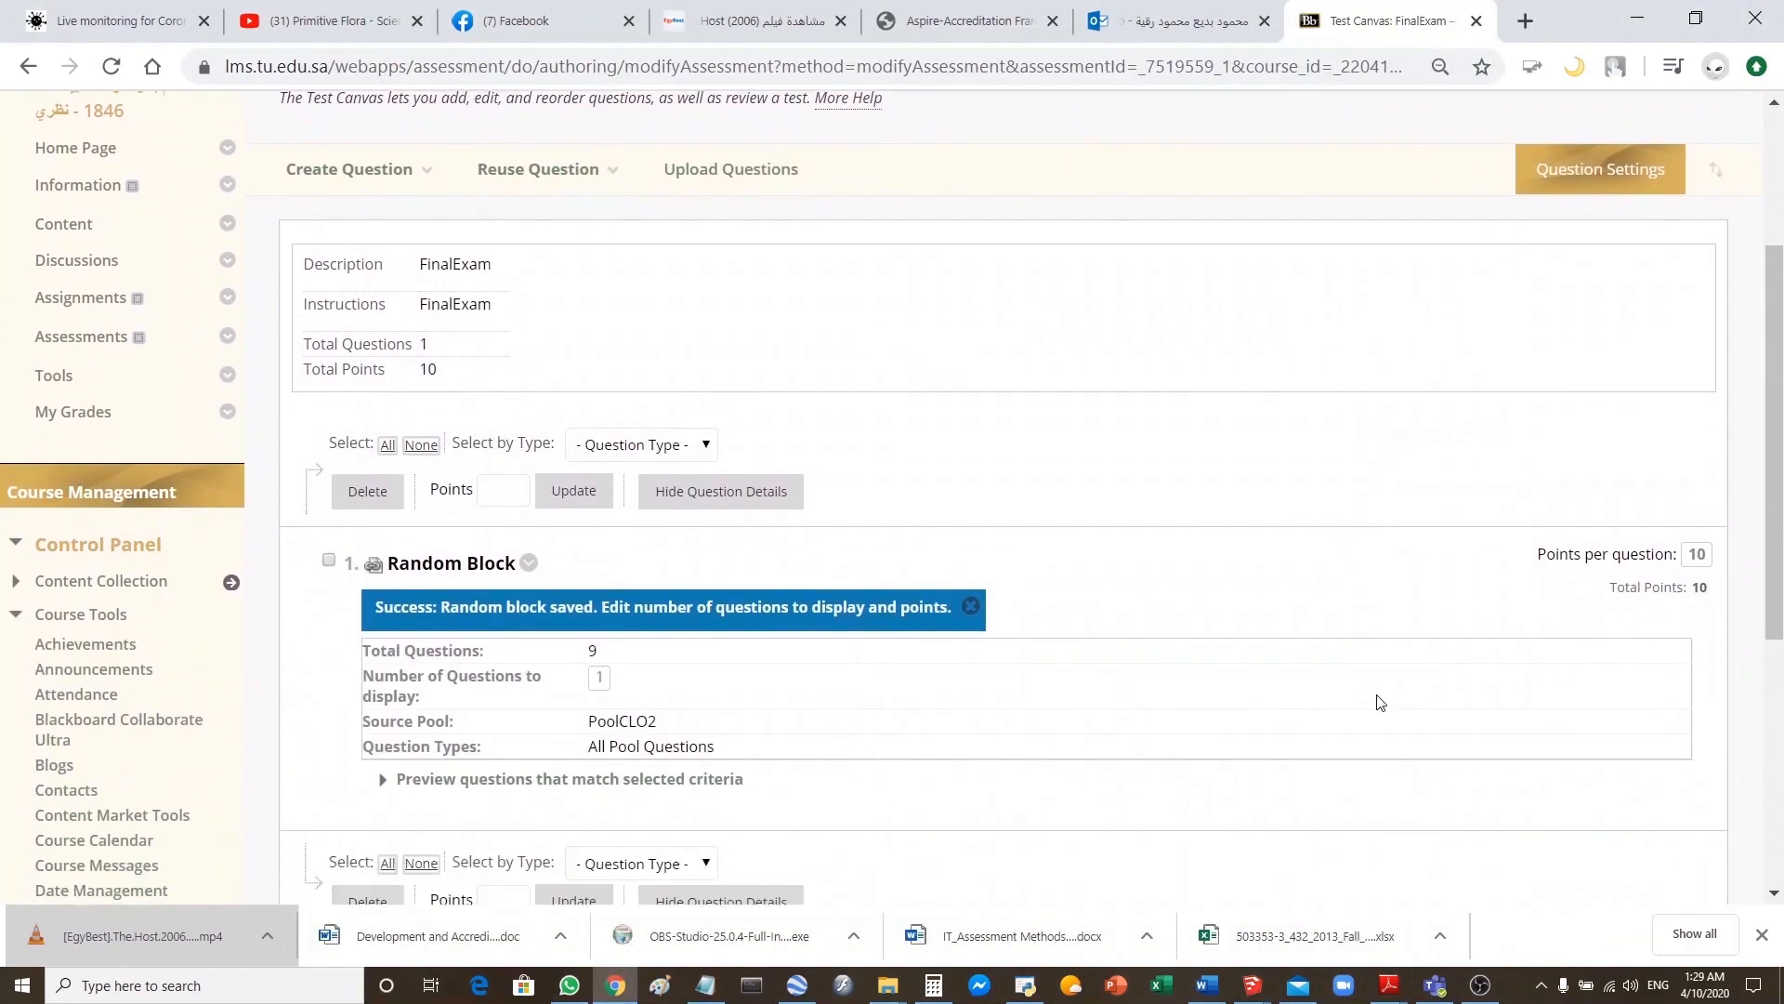
pyautogui.click(600, 669)
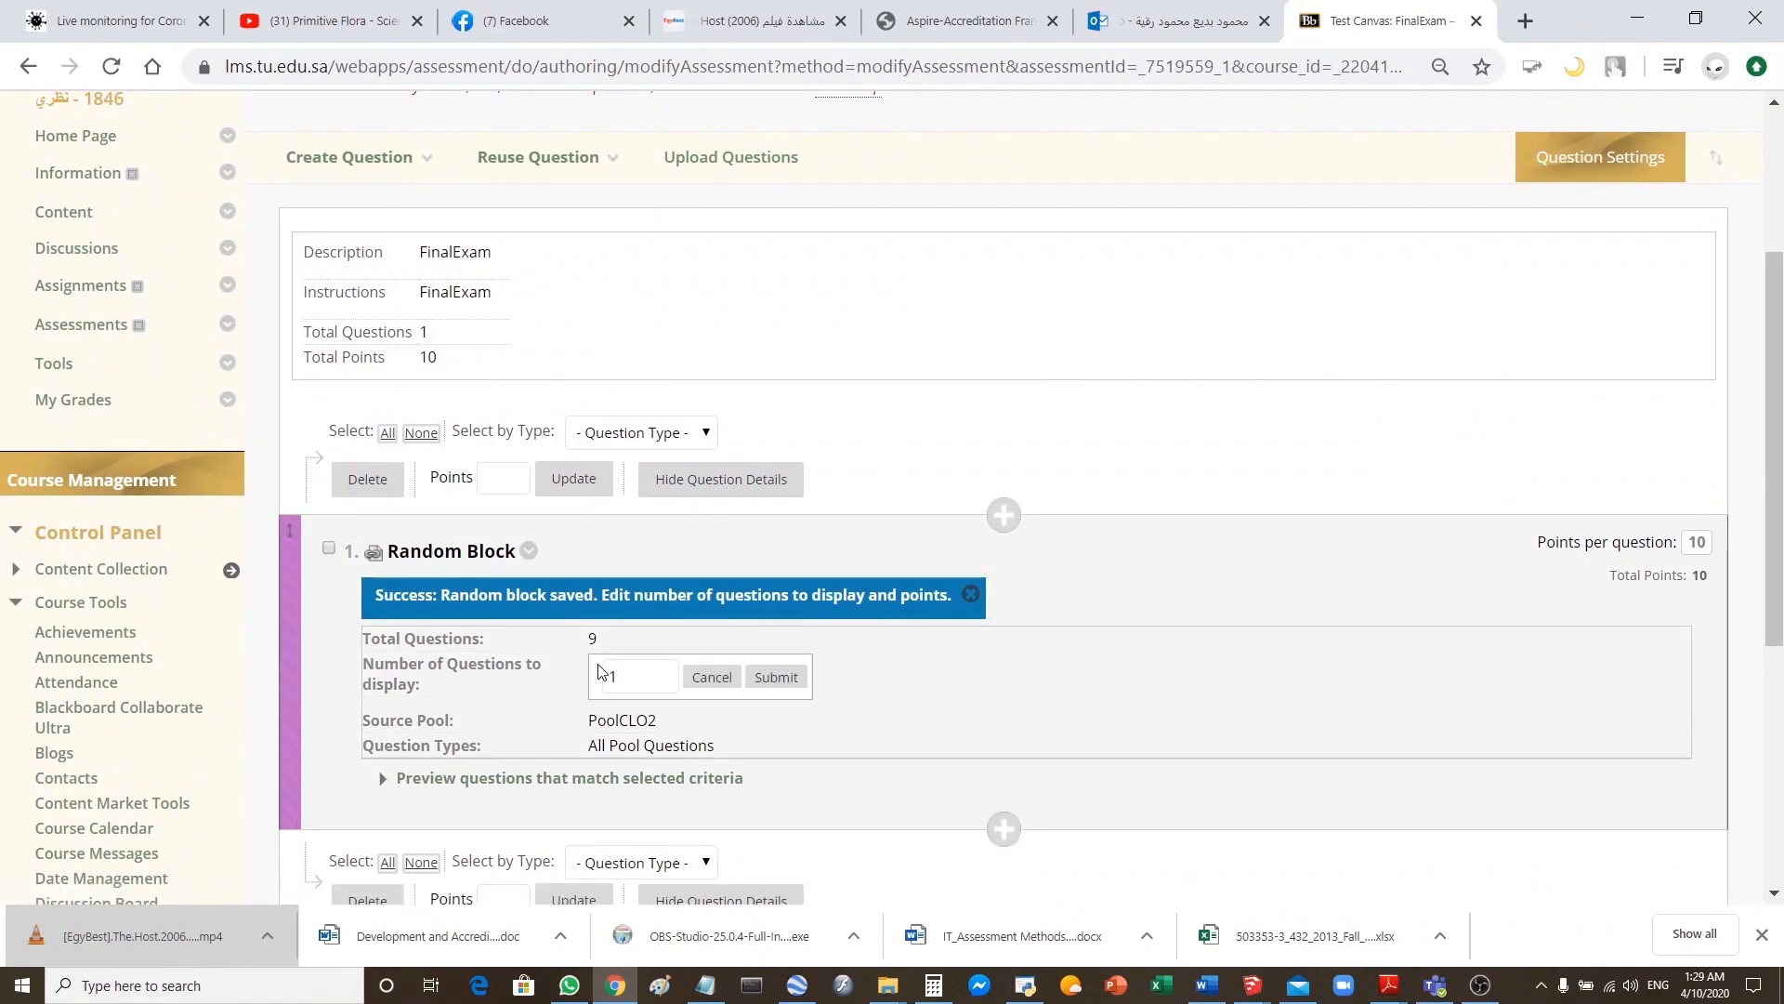
pyautogui.write('3')
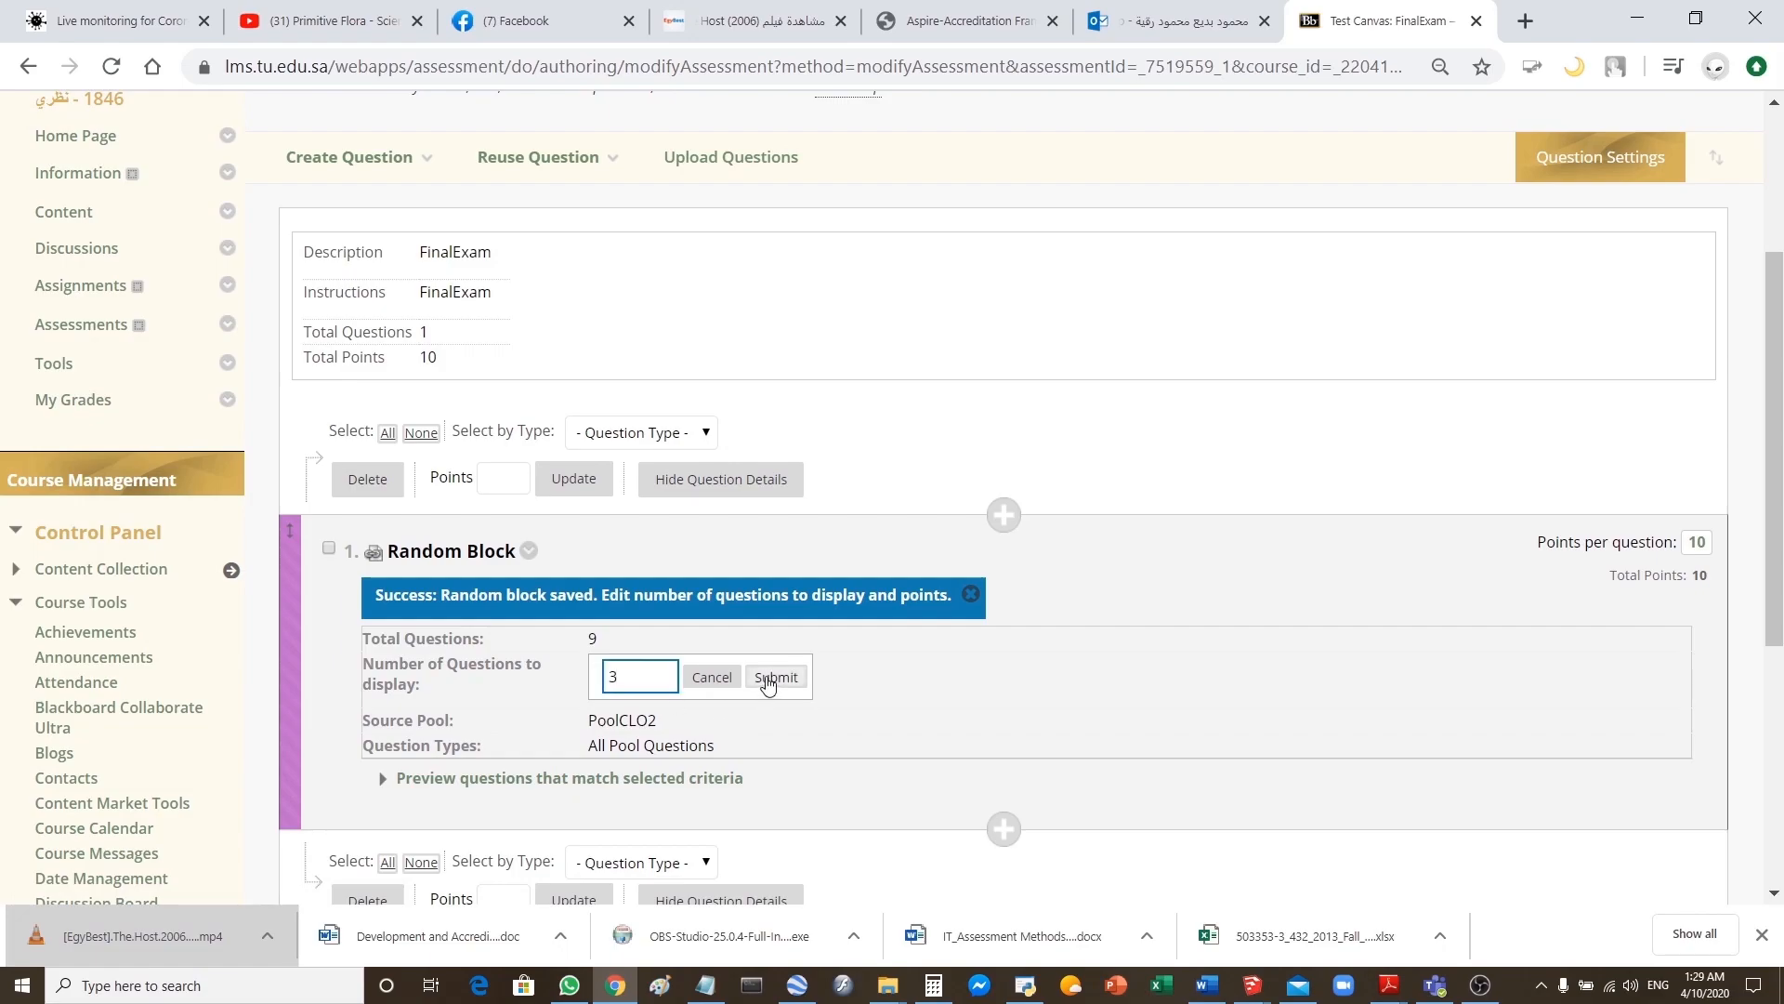
pyautogui.click(768, 681)
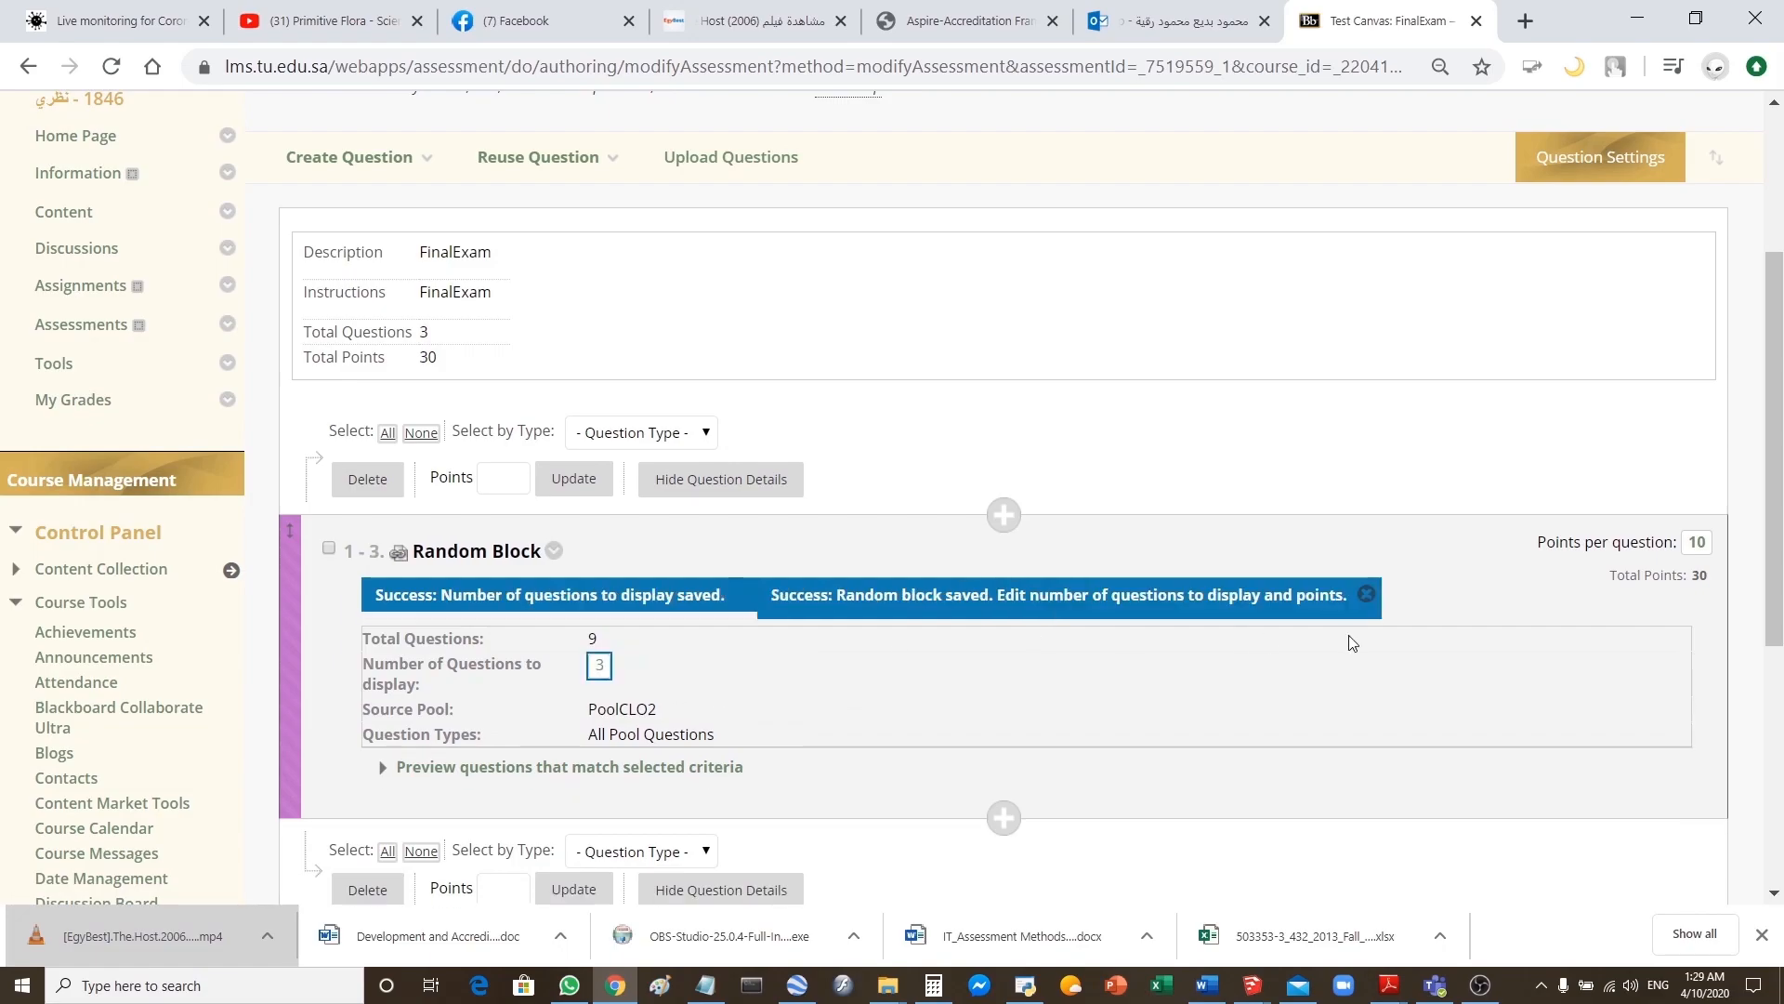
pyautogui.click(1706, 550)
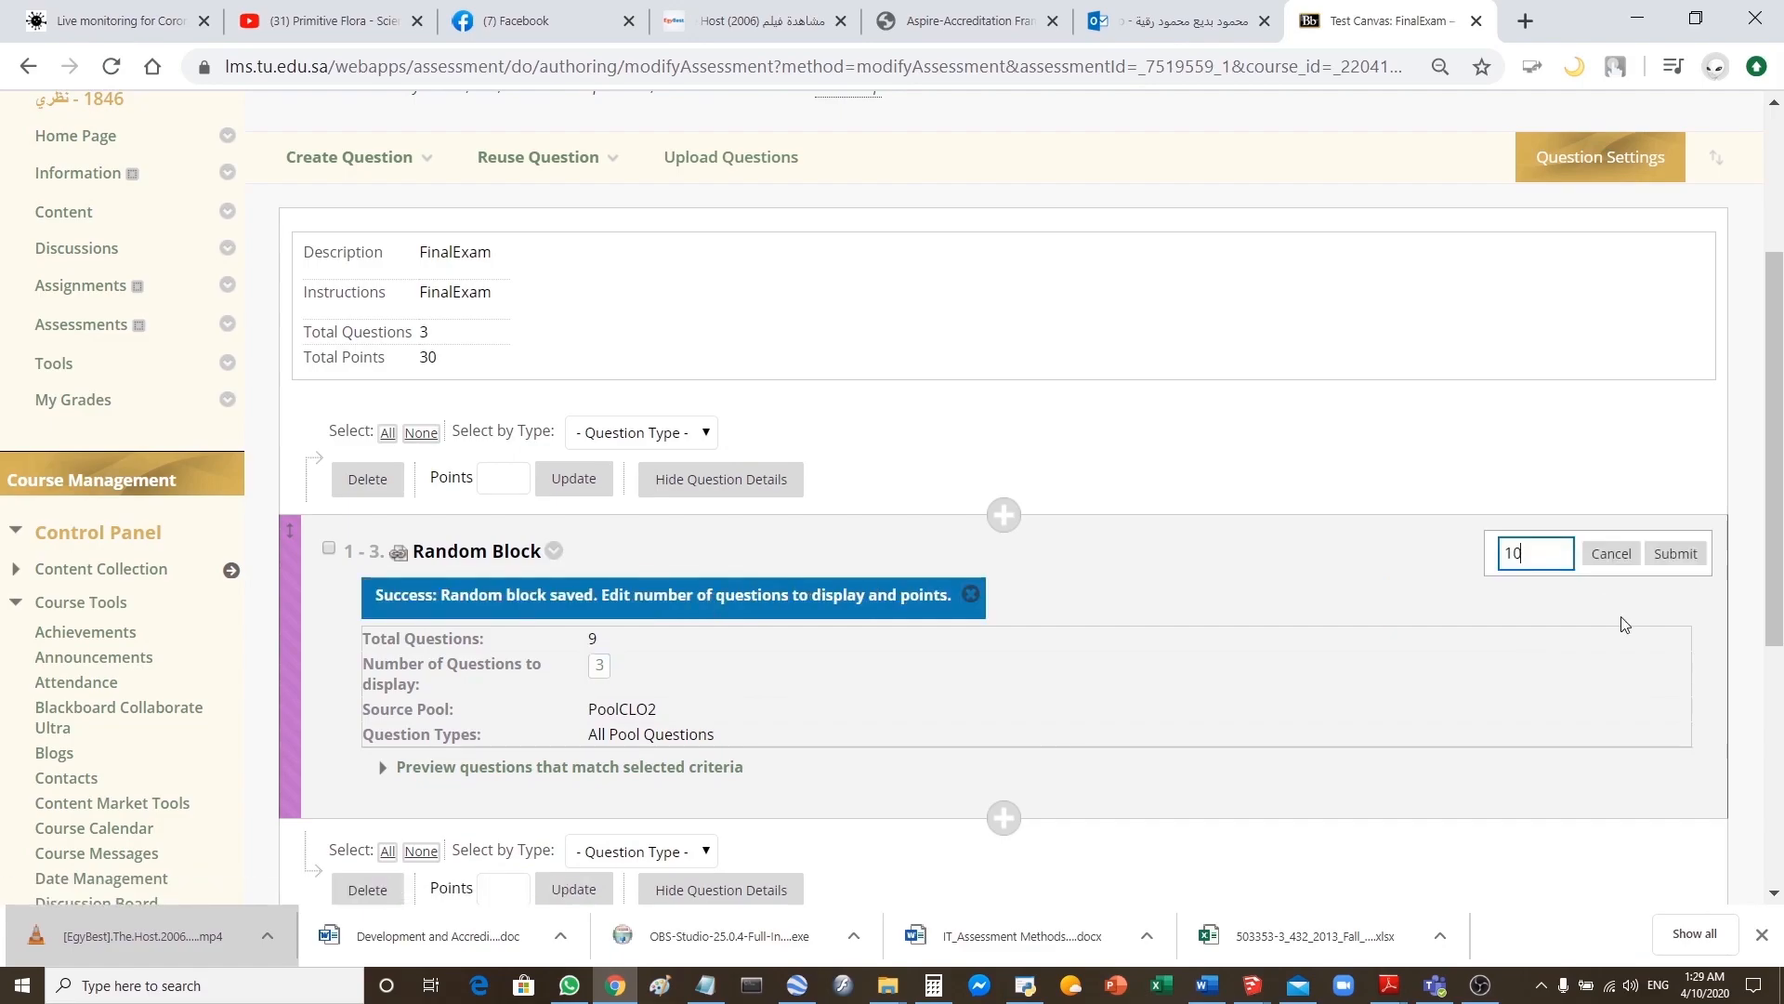
pyautogui.click(1685, 552)
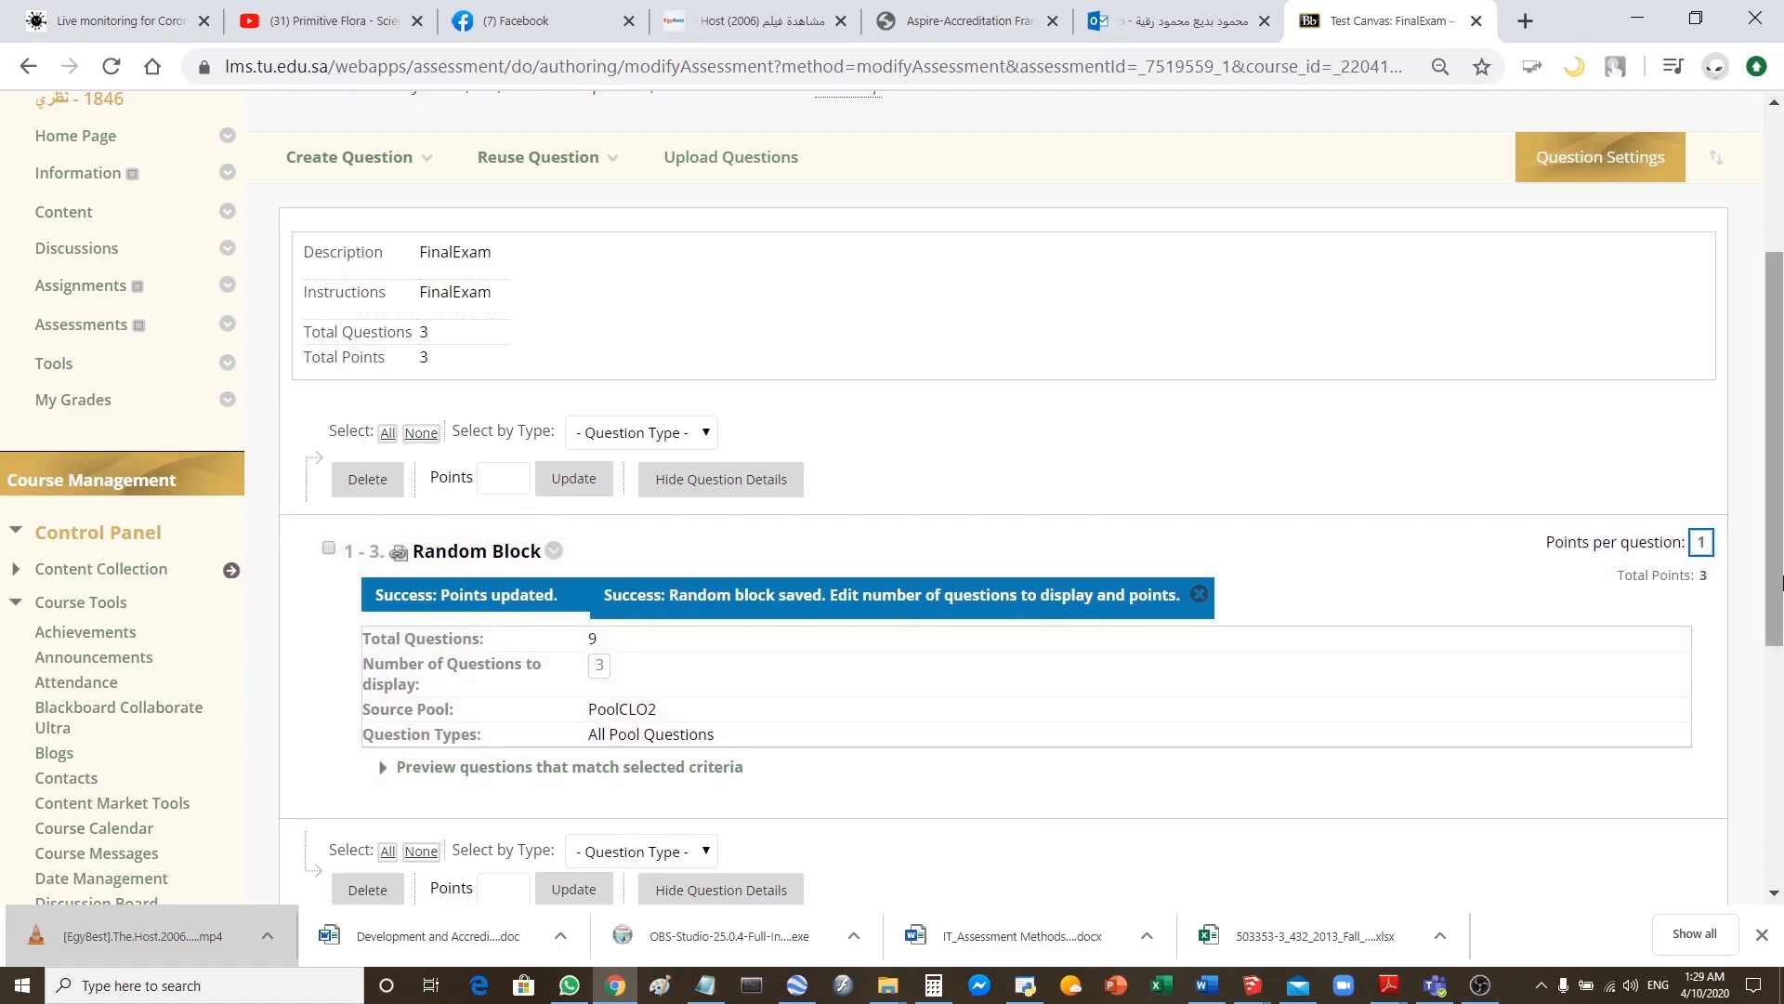
# - Add a second random block to the test, using all pool questions from PoolCLO4
pyautogui.moveTo(1773, 577); pyautogui.dragTo(1765, 490)
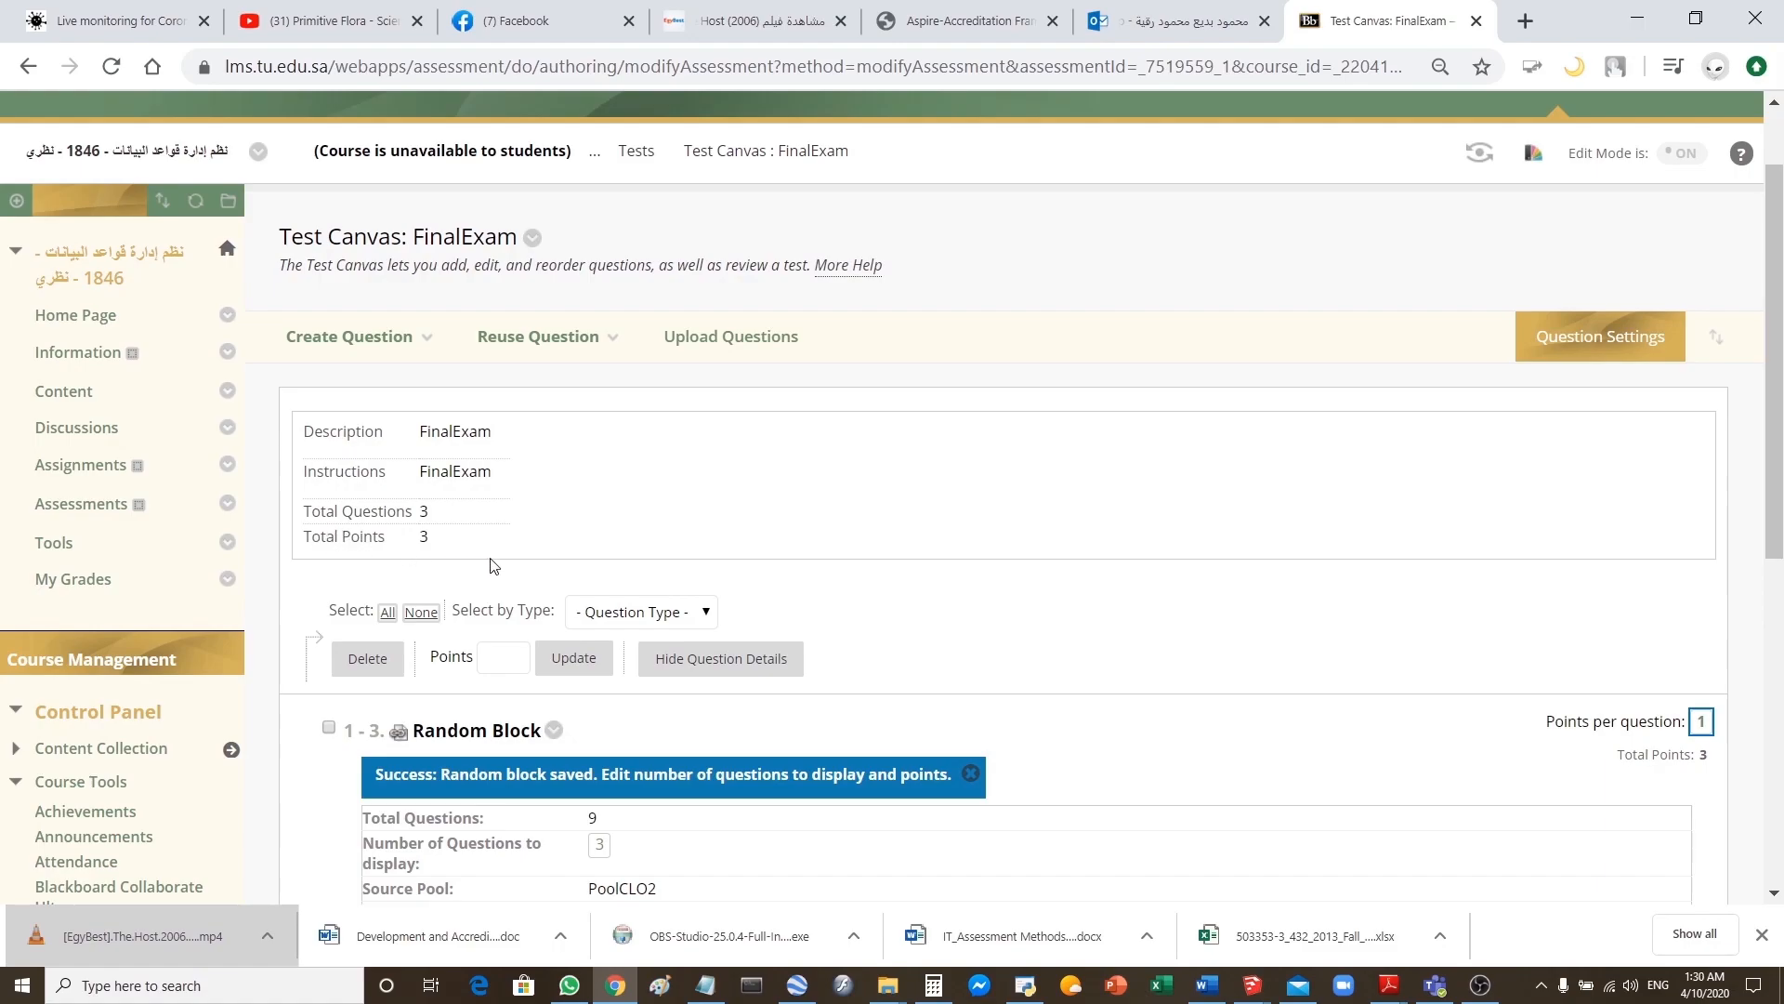
pyautogui.moveTo(572, 341)
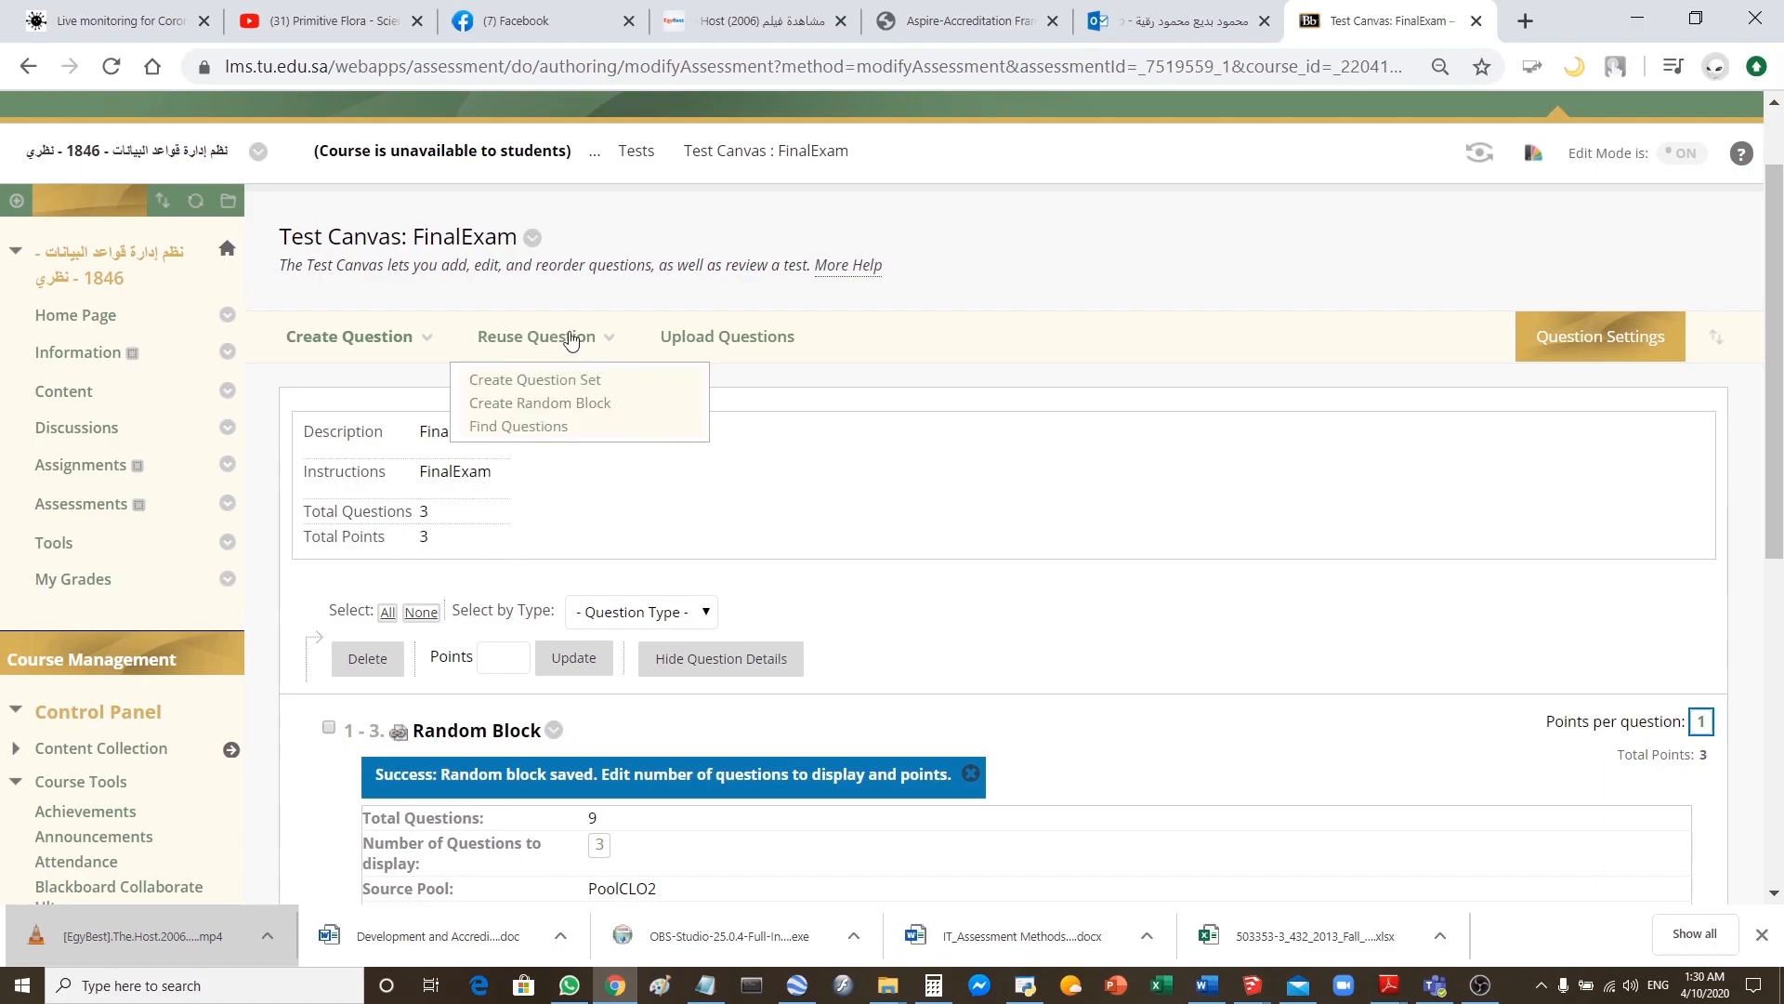
pyautogui.click(590, 406)
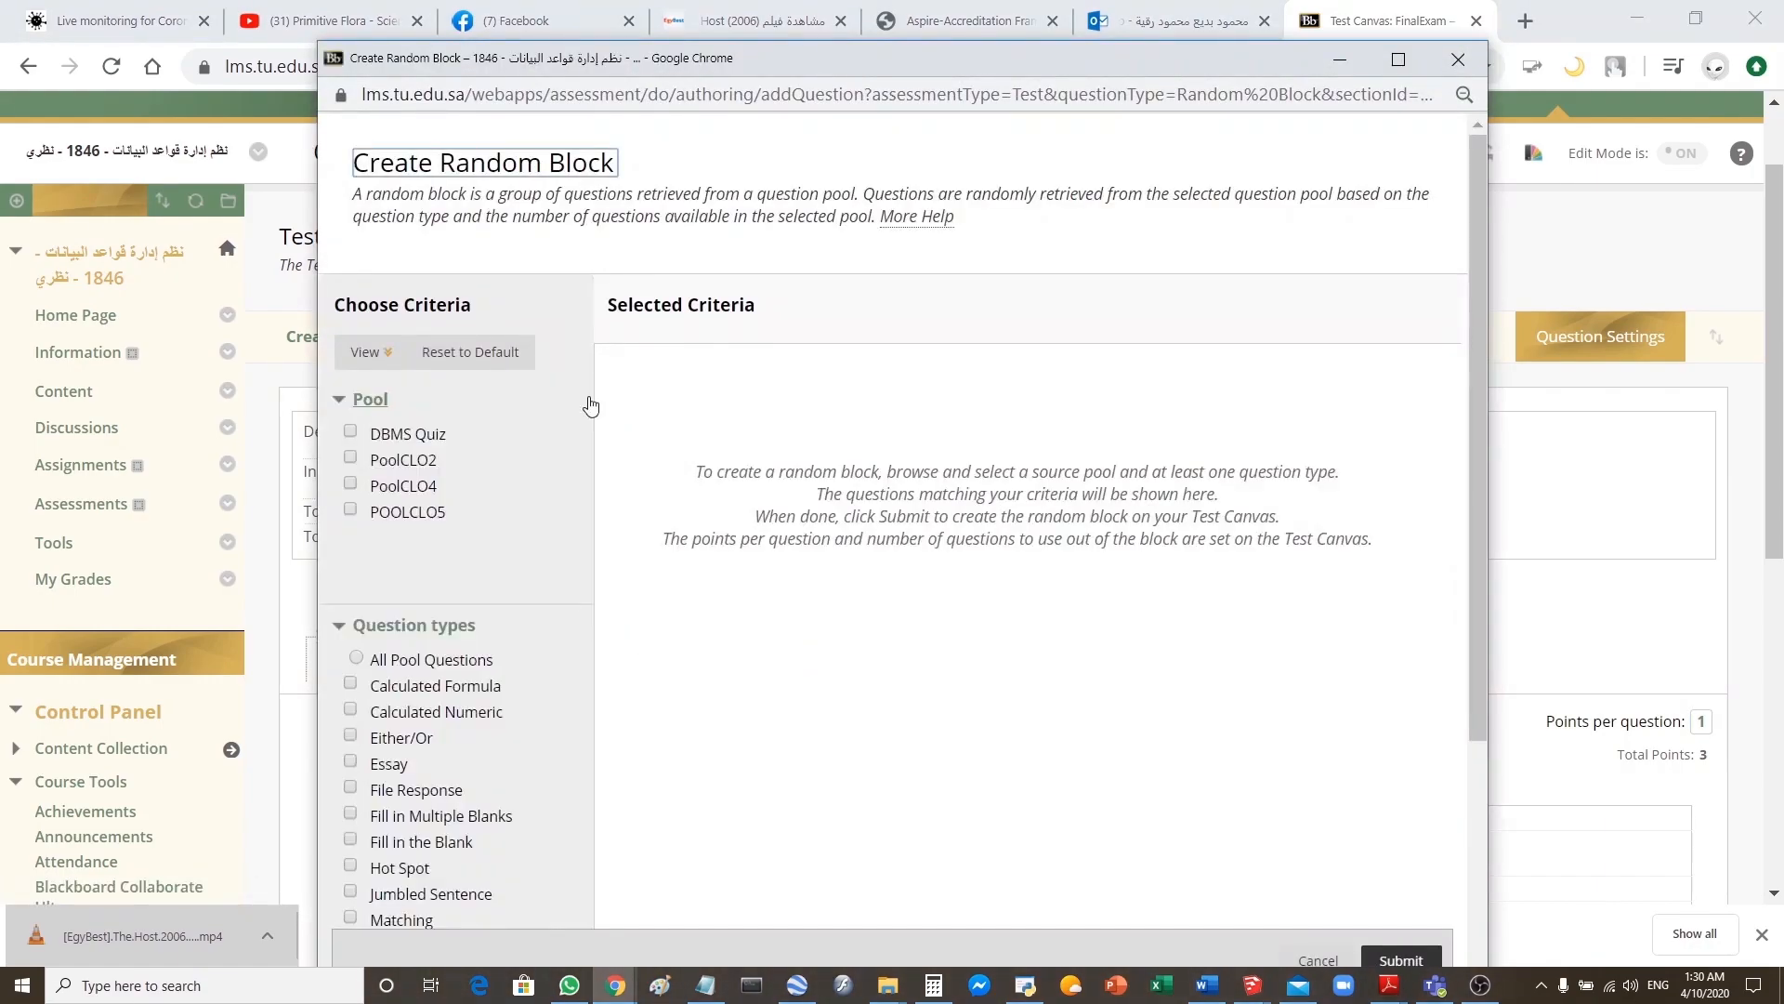
pyautogui.click(349, 486)
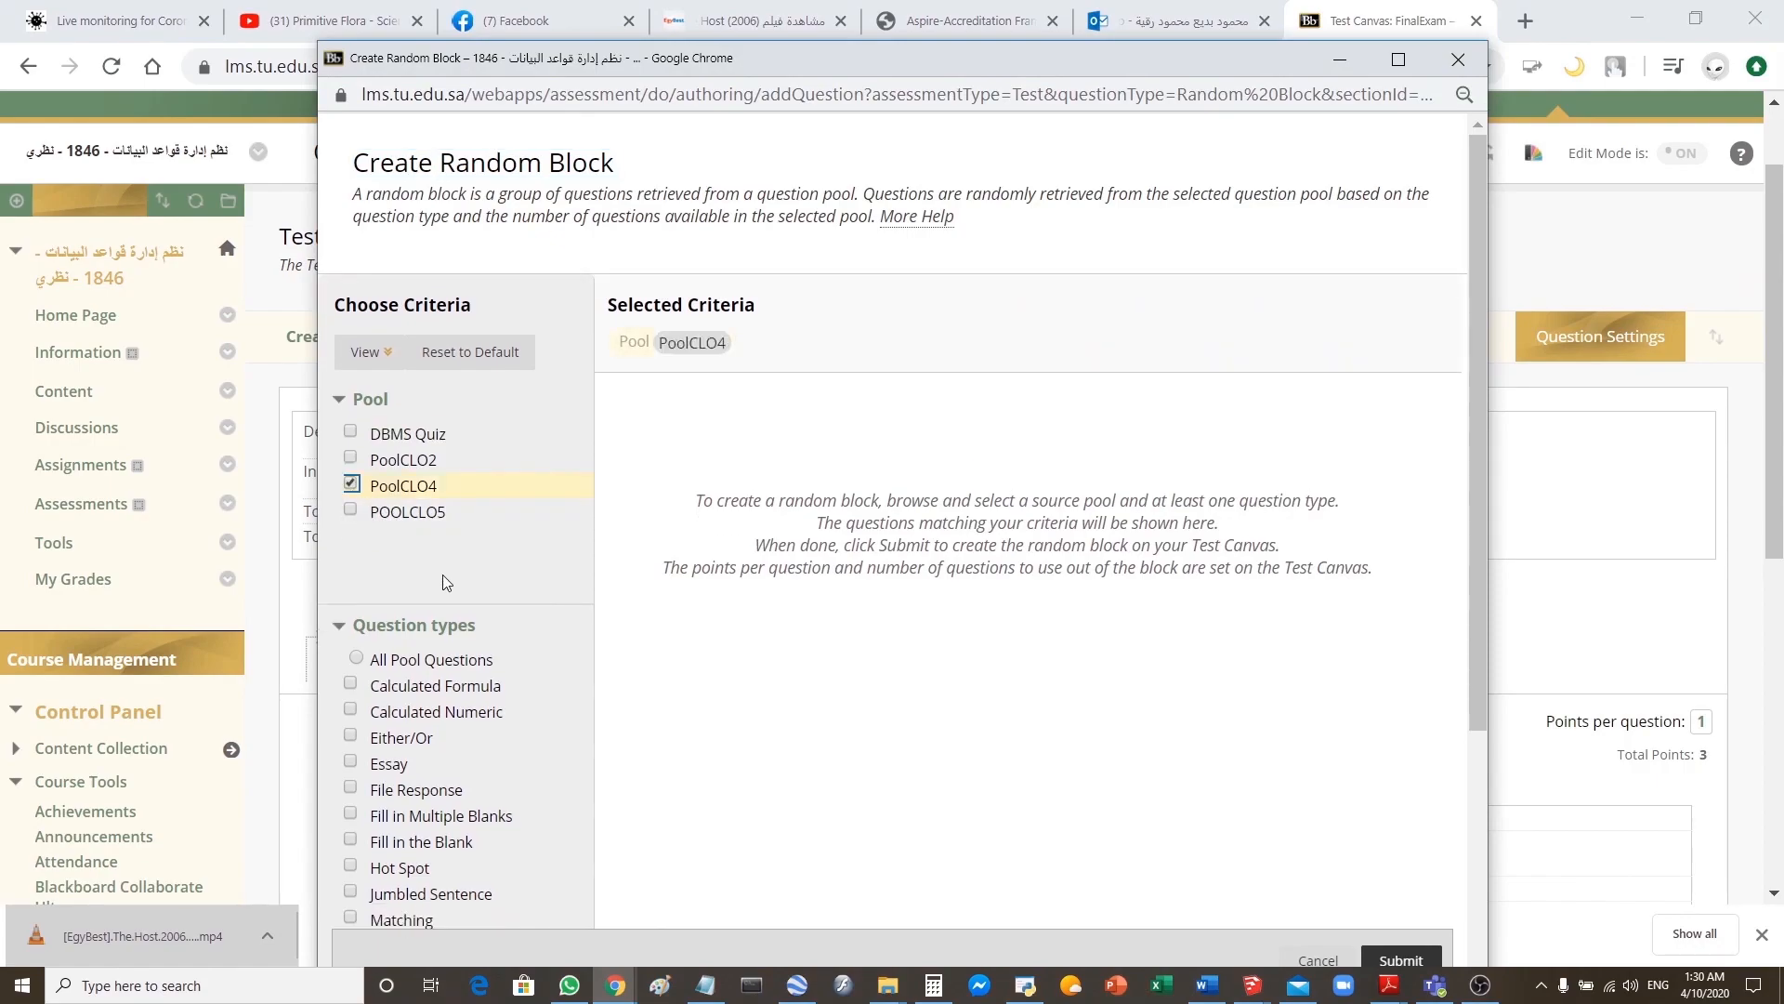
pyautogui.moveTo(1481, 461); pyautogui.dragTo(1465, 606)
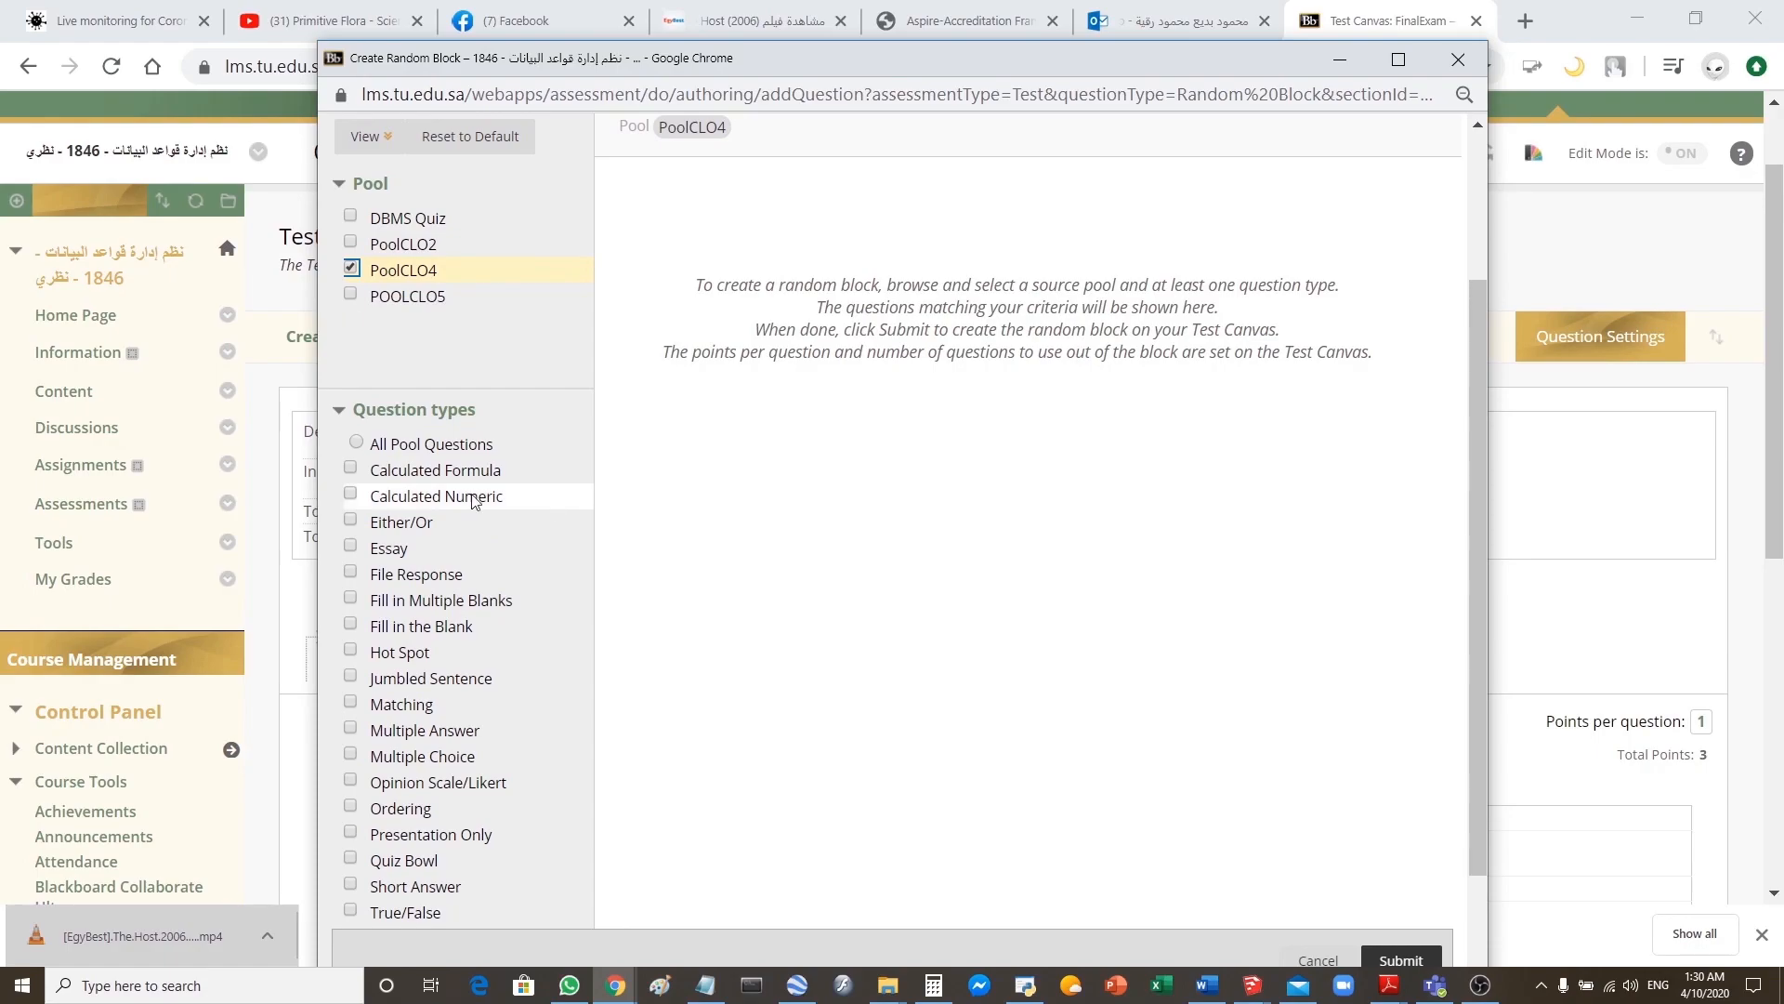
pyautogui.click(358, 444)
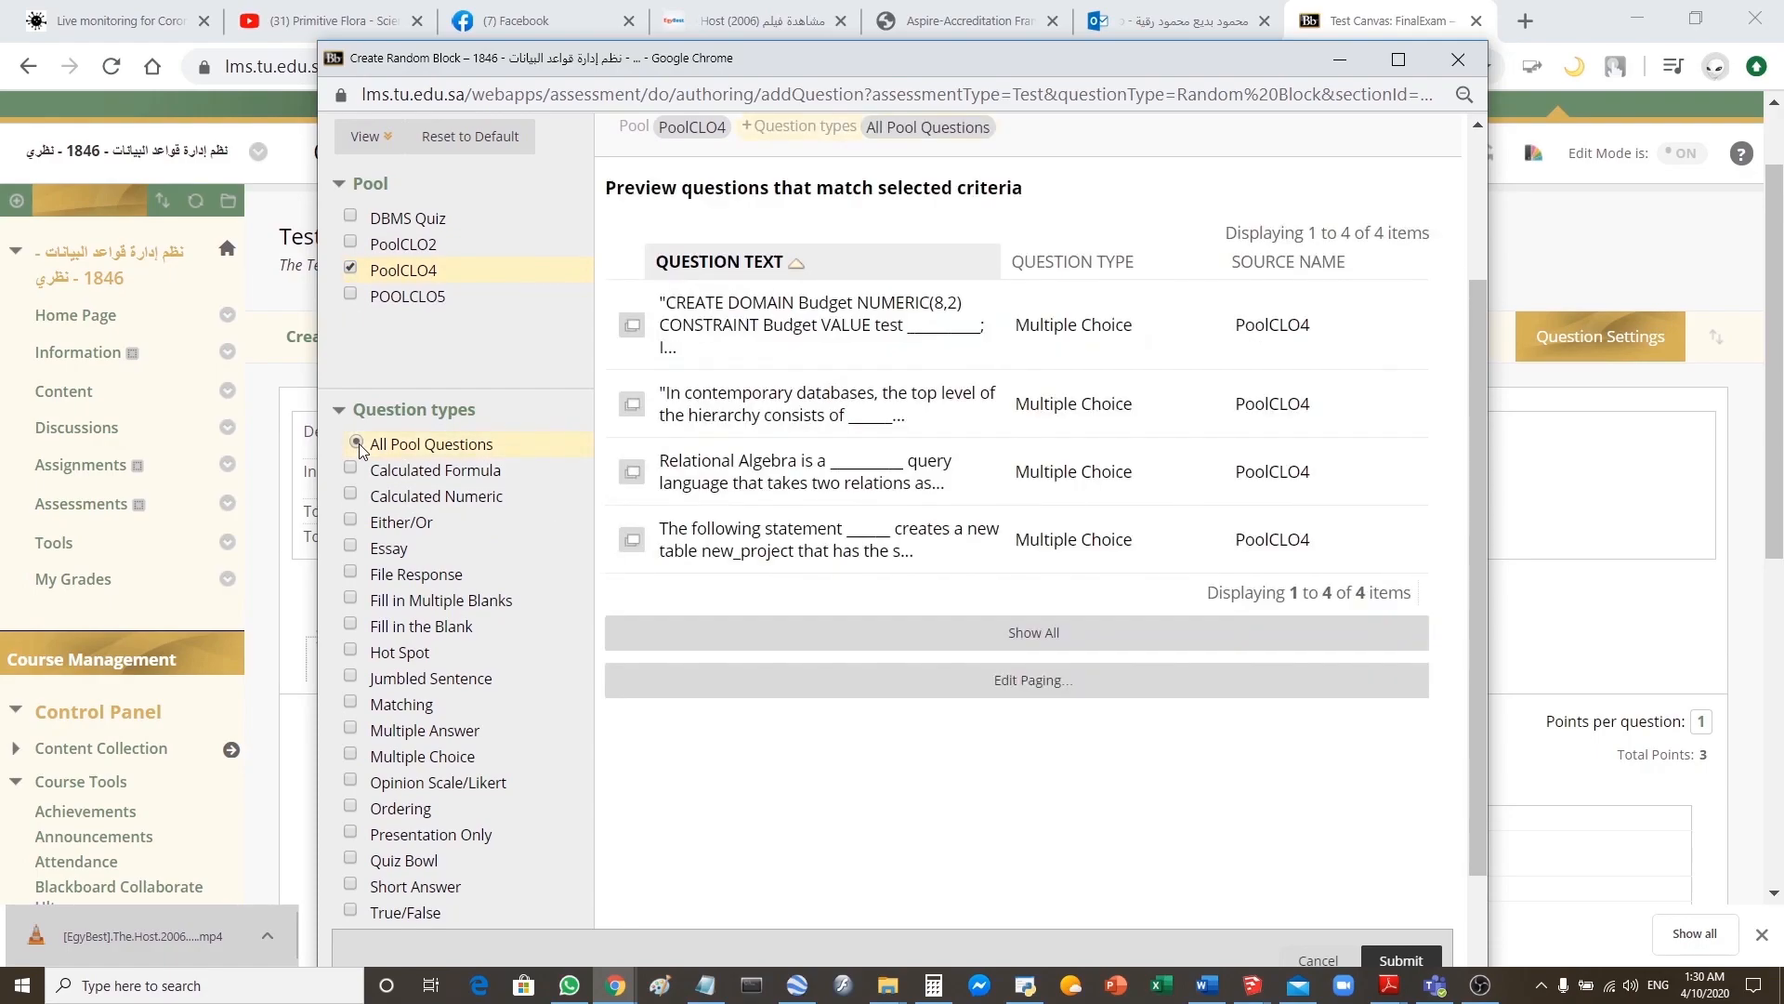
pyautogui.click(1405, 963)
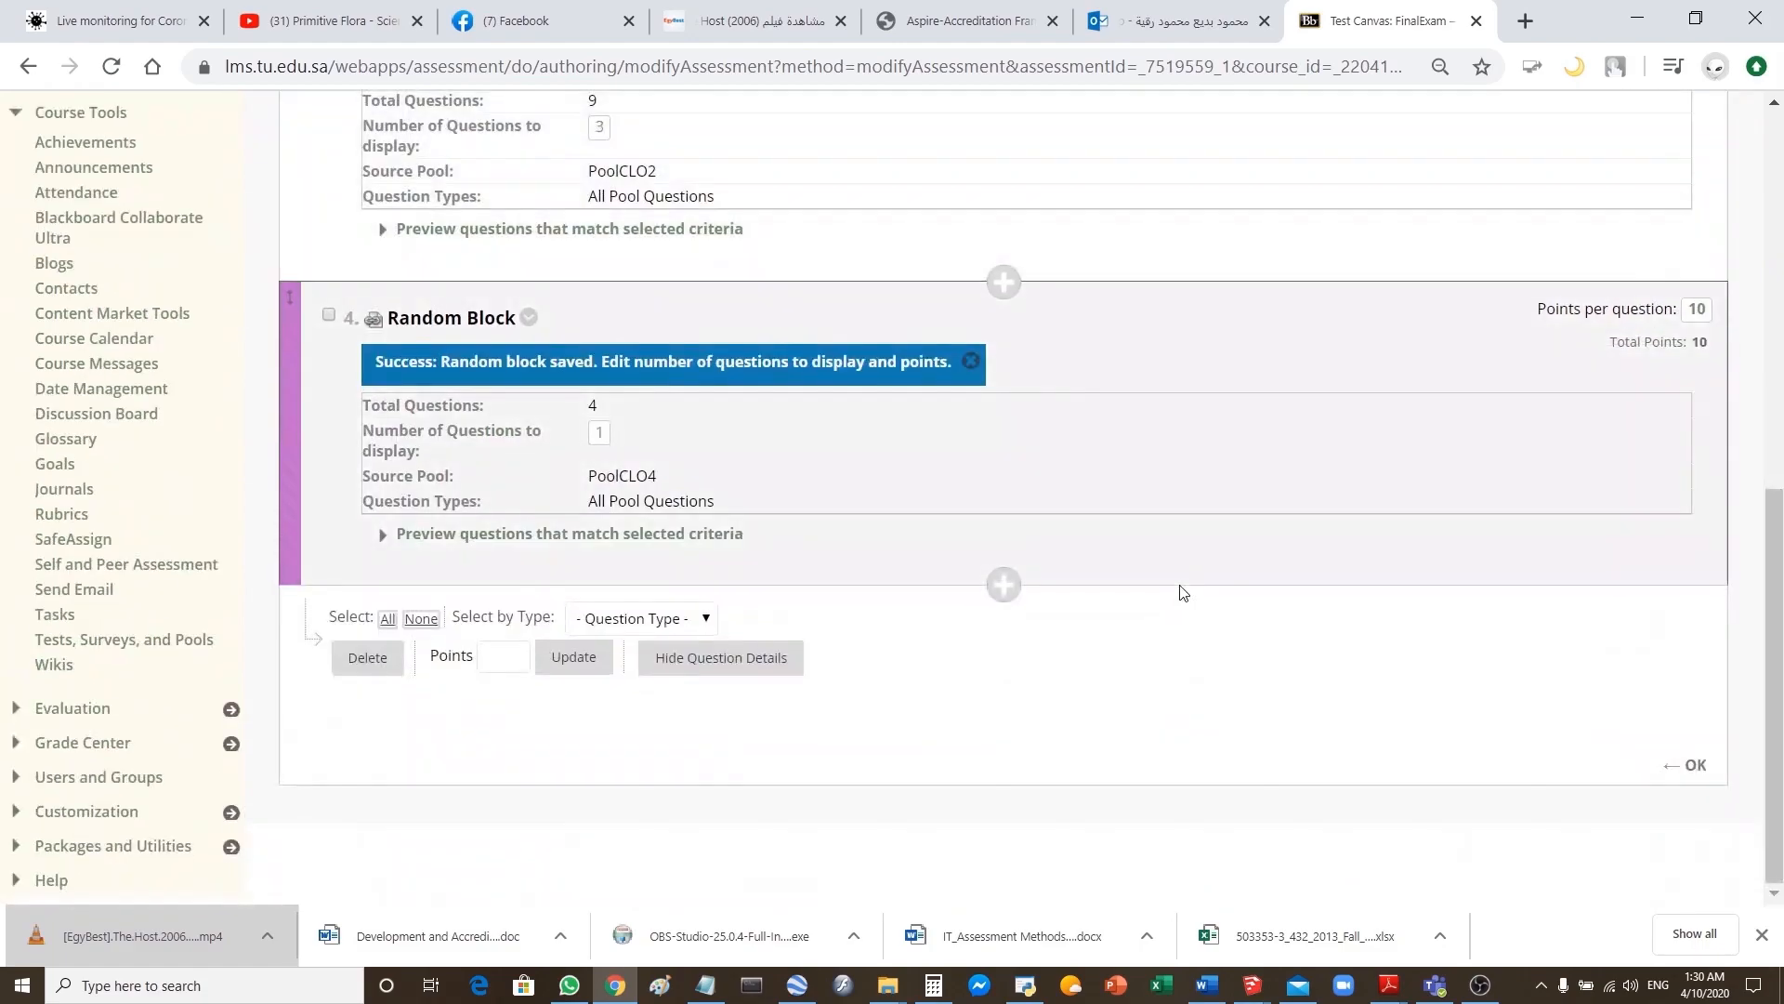
# - Set the PoolCLO4 random block to display 2 questions worth 1 point each
pyautogui.click(600, 432)
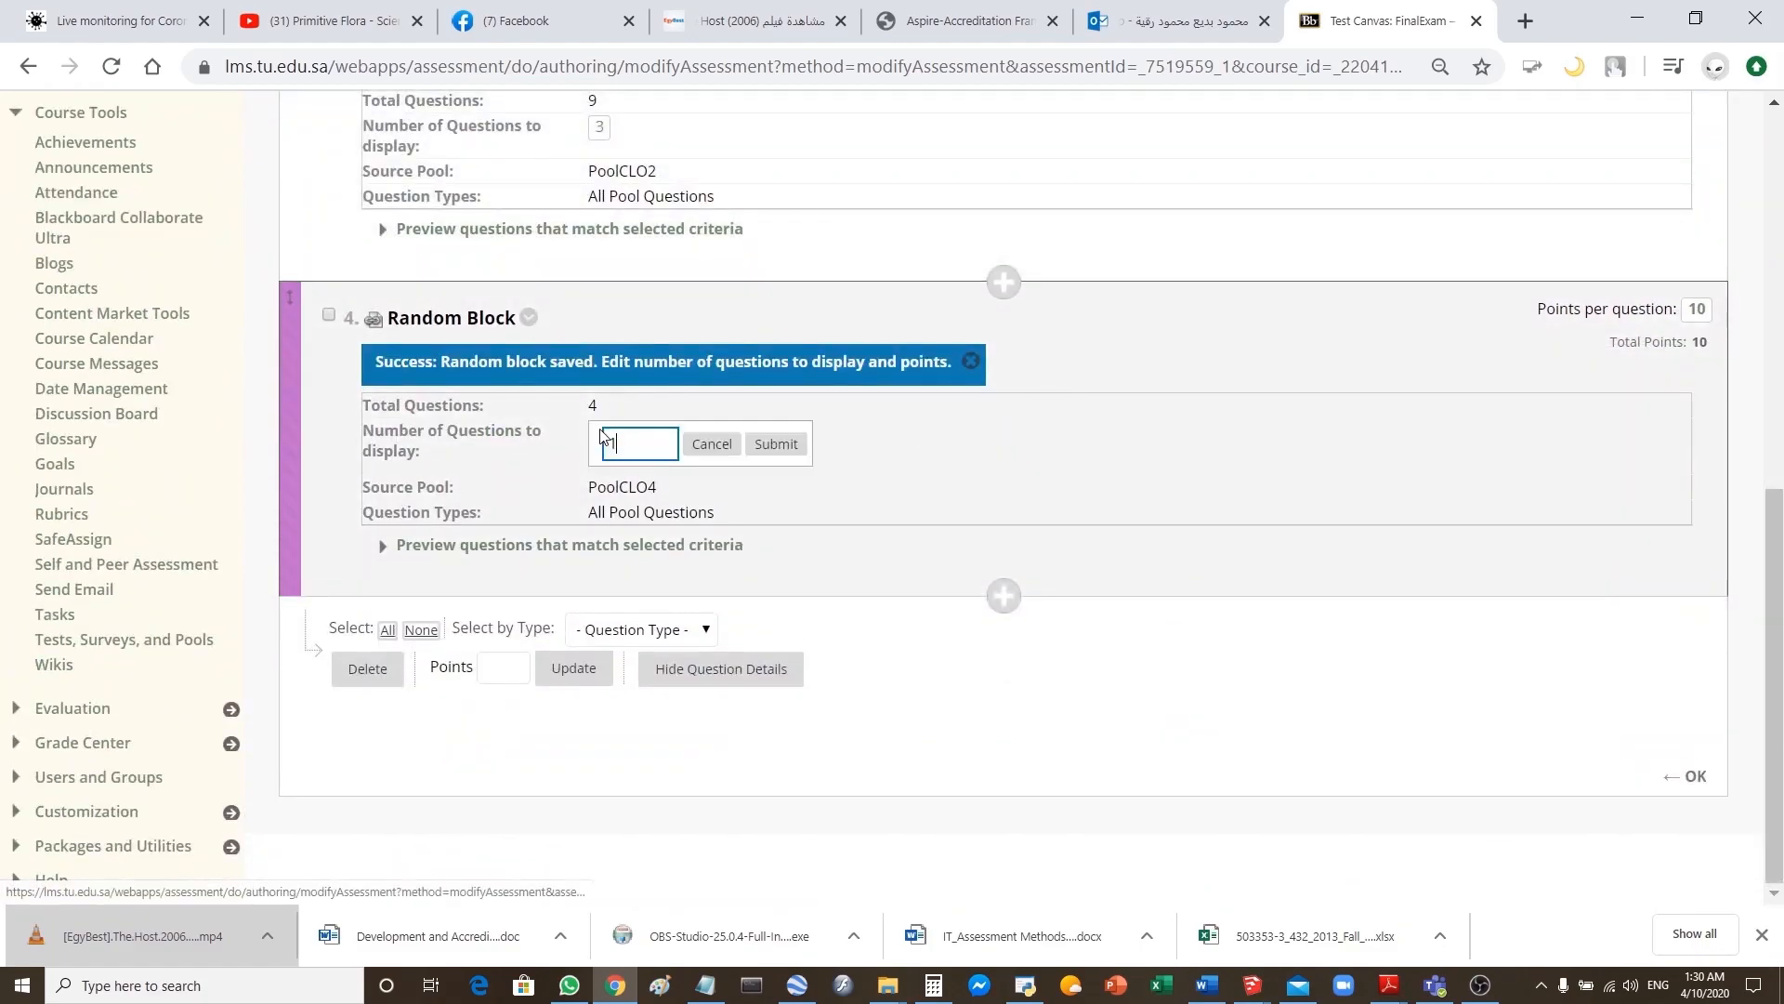
pyautogui.moveTo(624, 443); pyautogui.dragTo(589, 451)
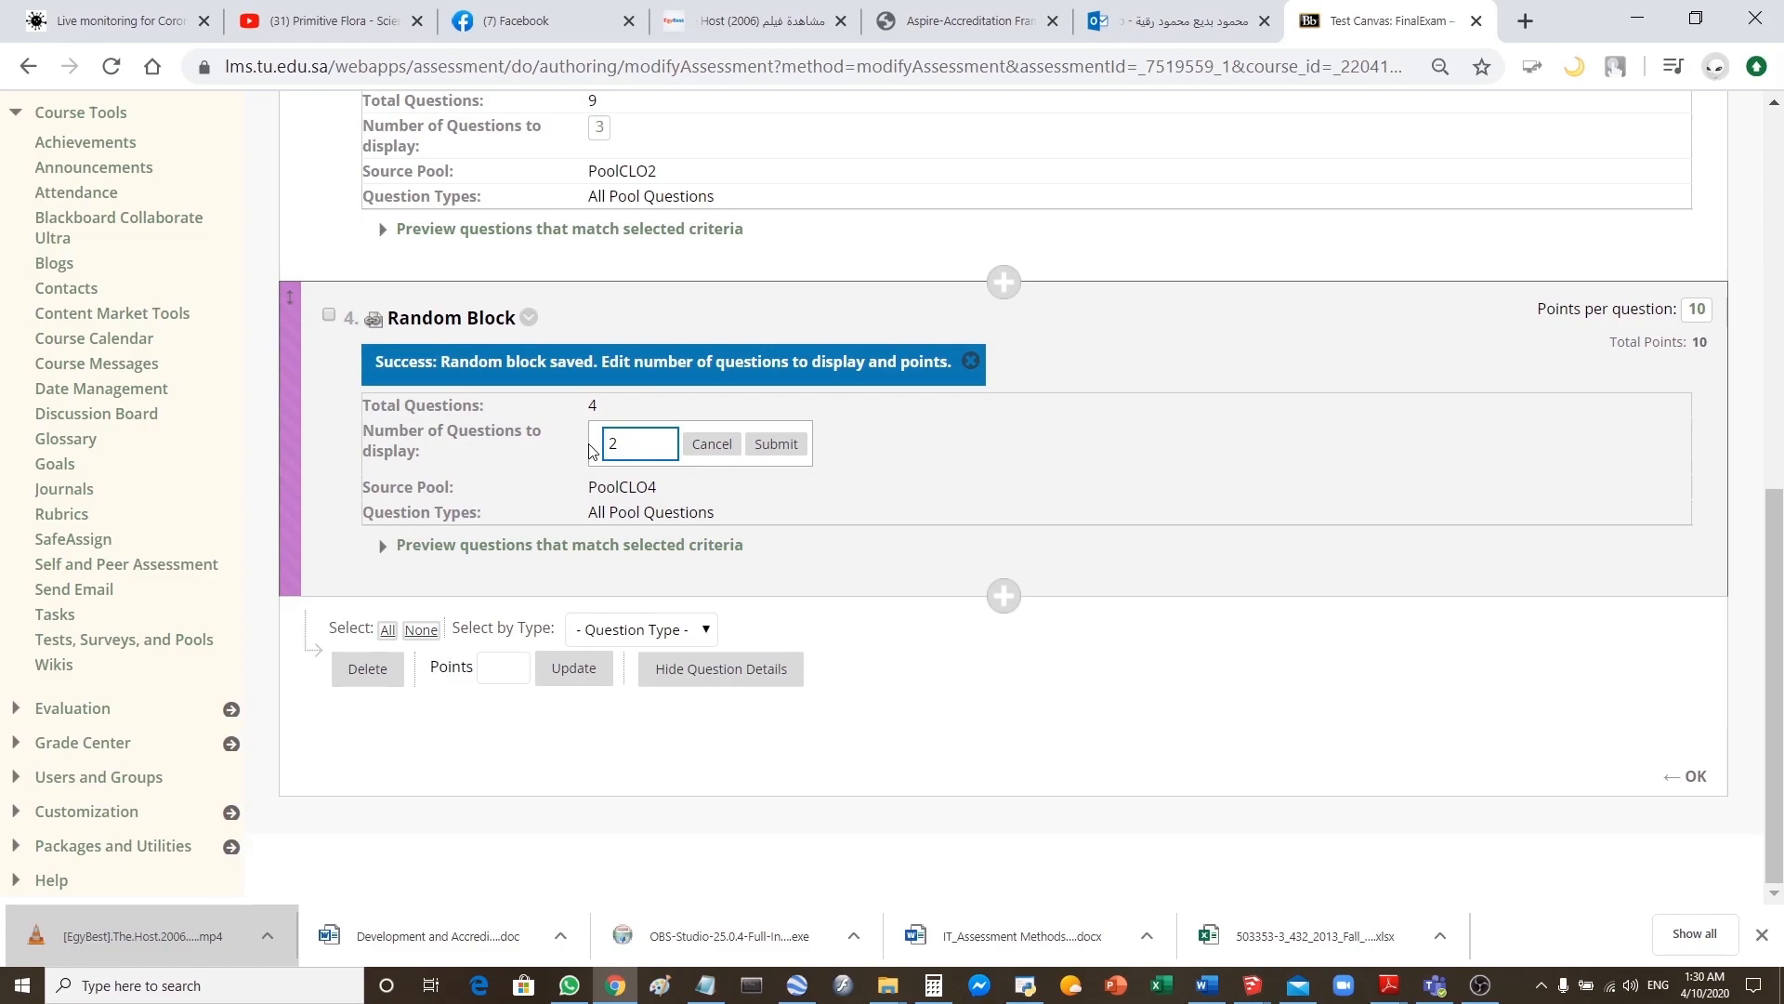
pyautogui.click(777, 447)
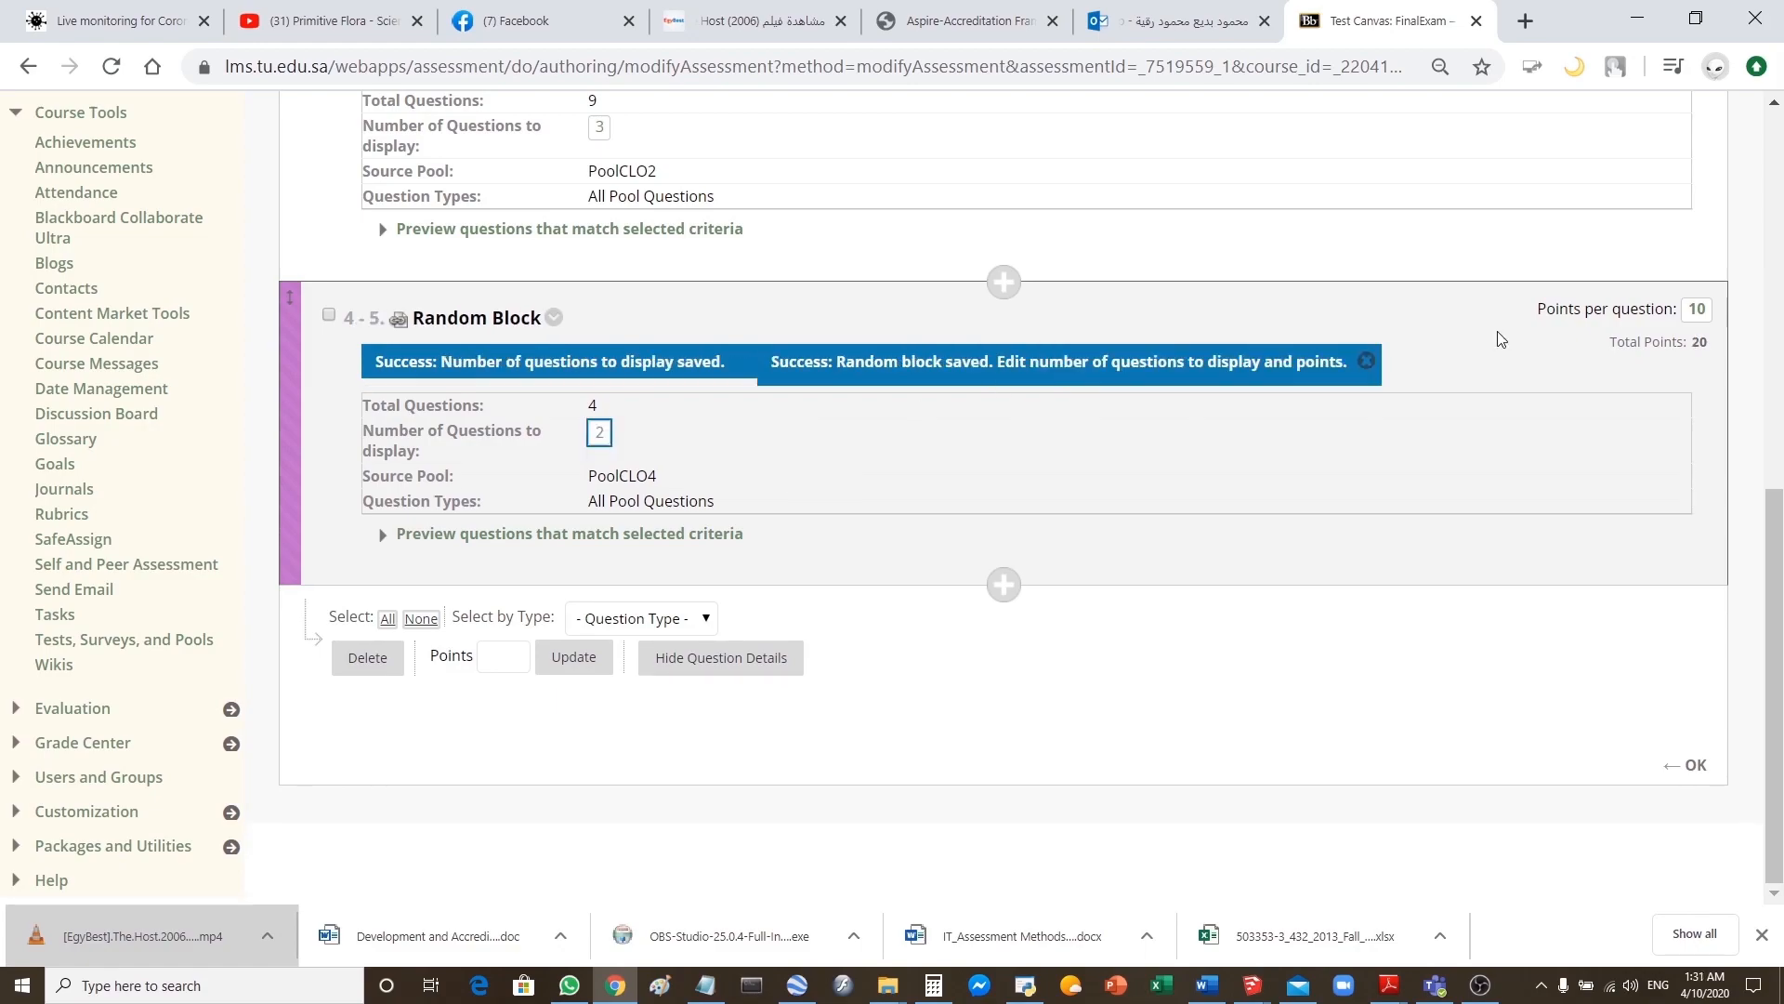
pyautogui.click(1698, 307)
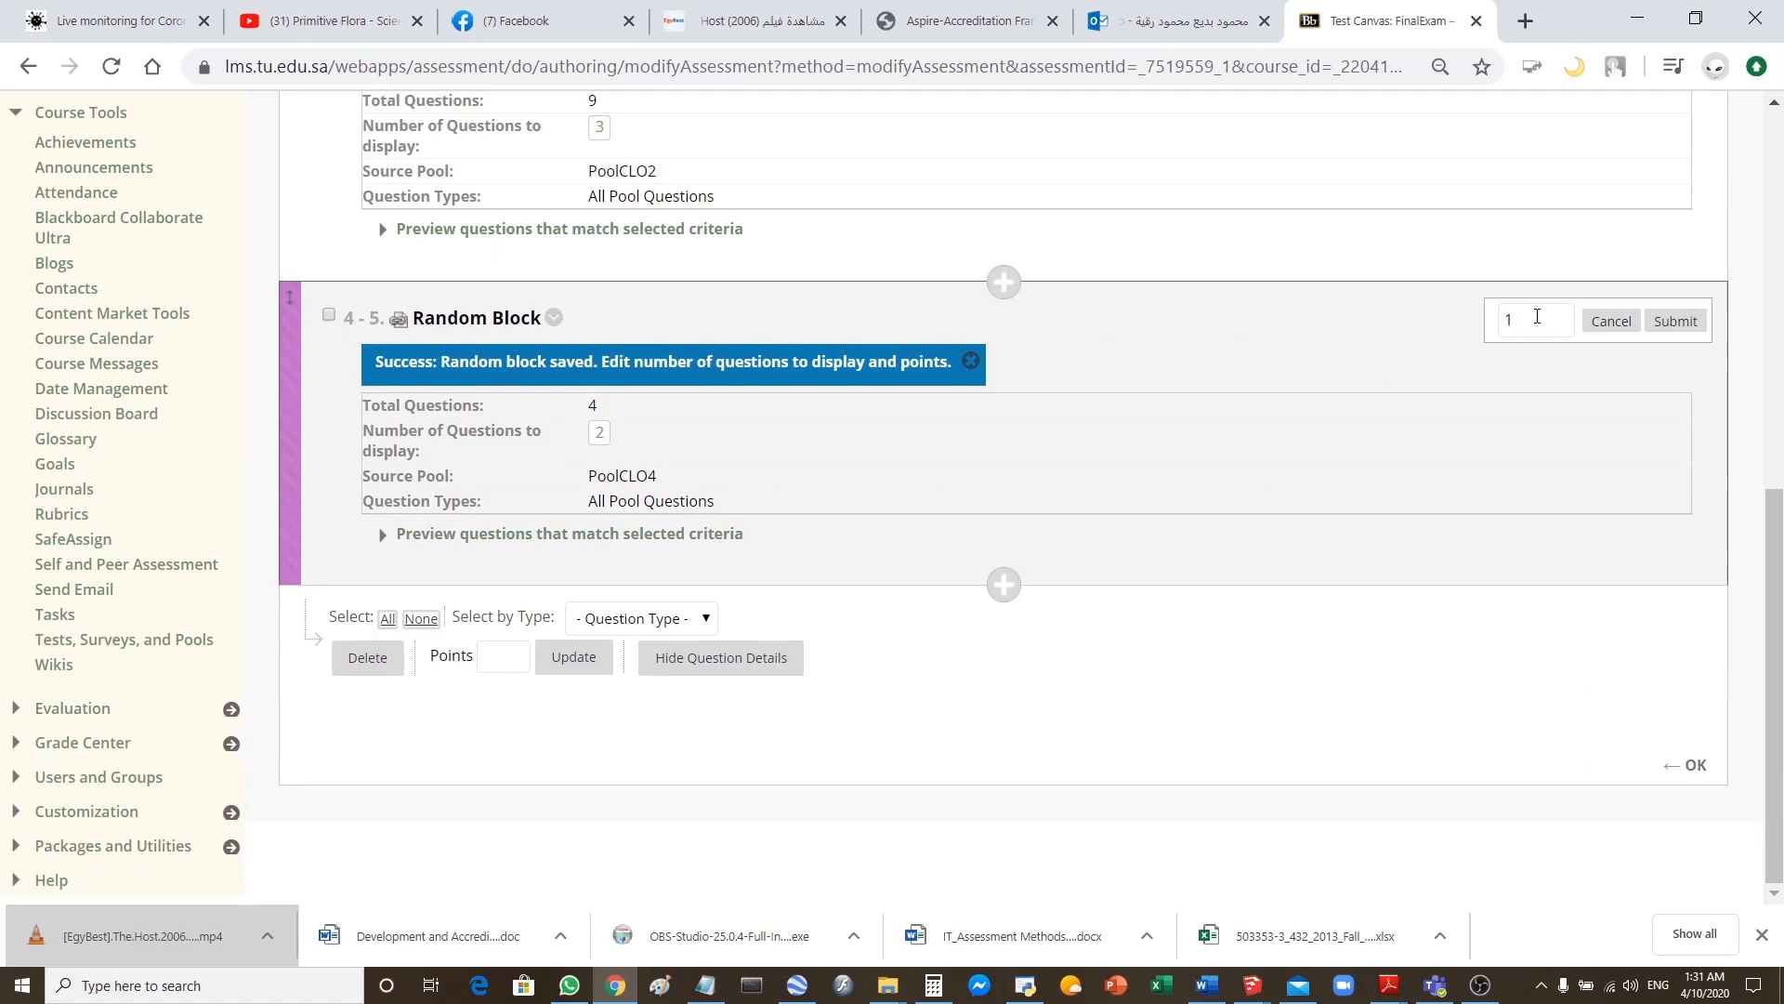
pyautogui.click(1676, 320)
# - Add a third random block to the FinalExam test, using all pool questions from POOLCLO5
pyautogui.scroll(8, 1262, 751)
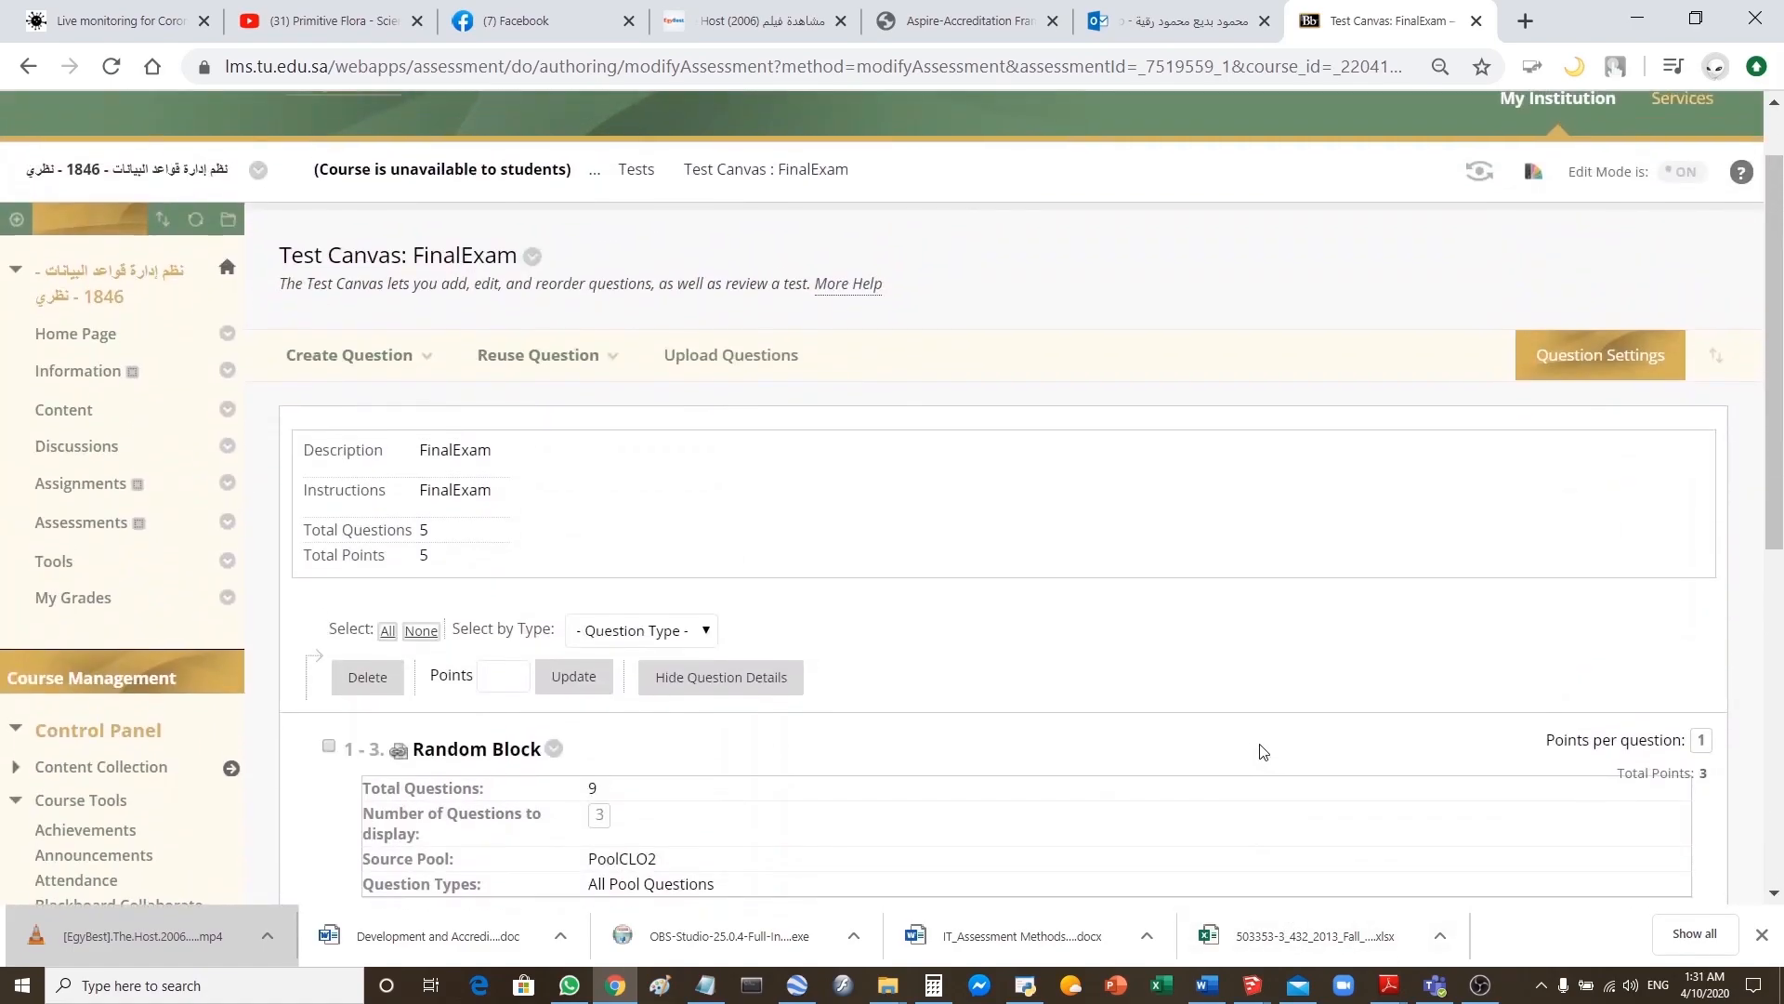
pyautogui.click(538, 356)
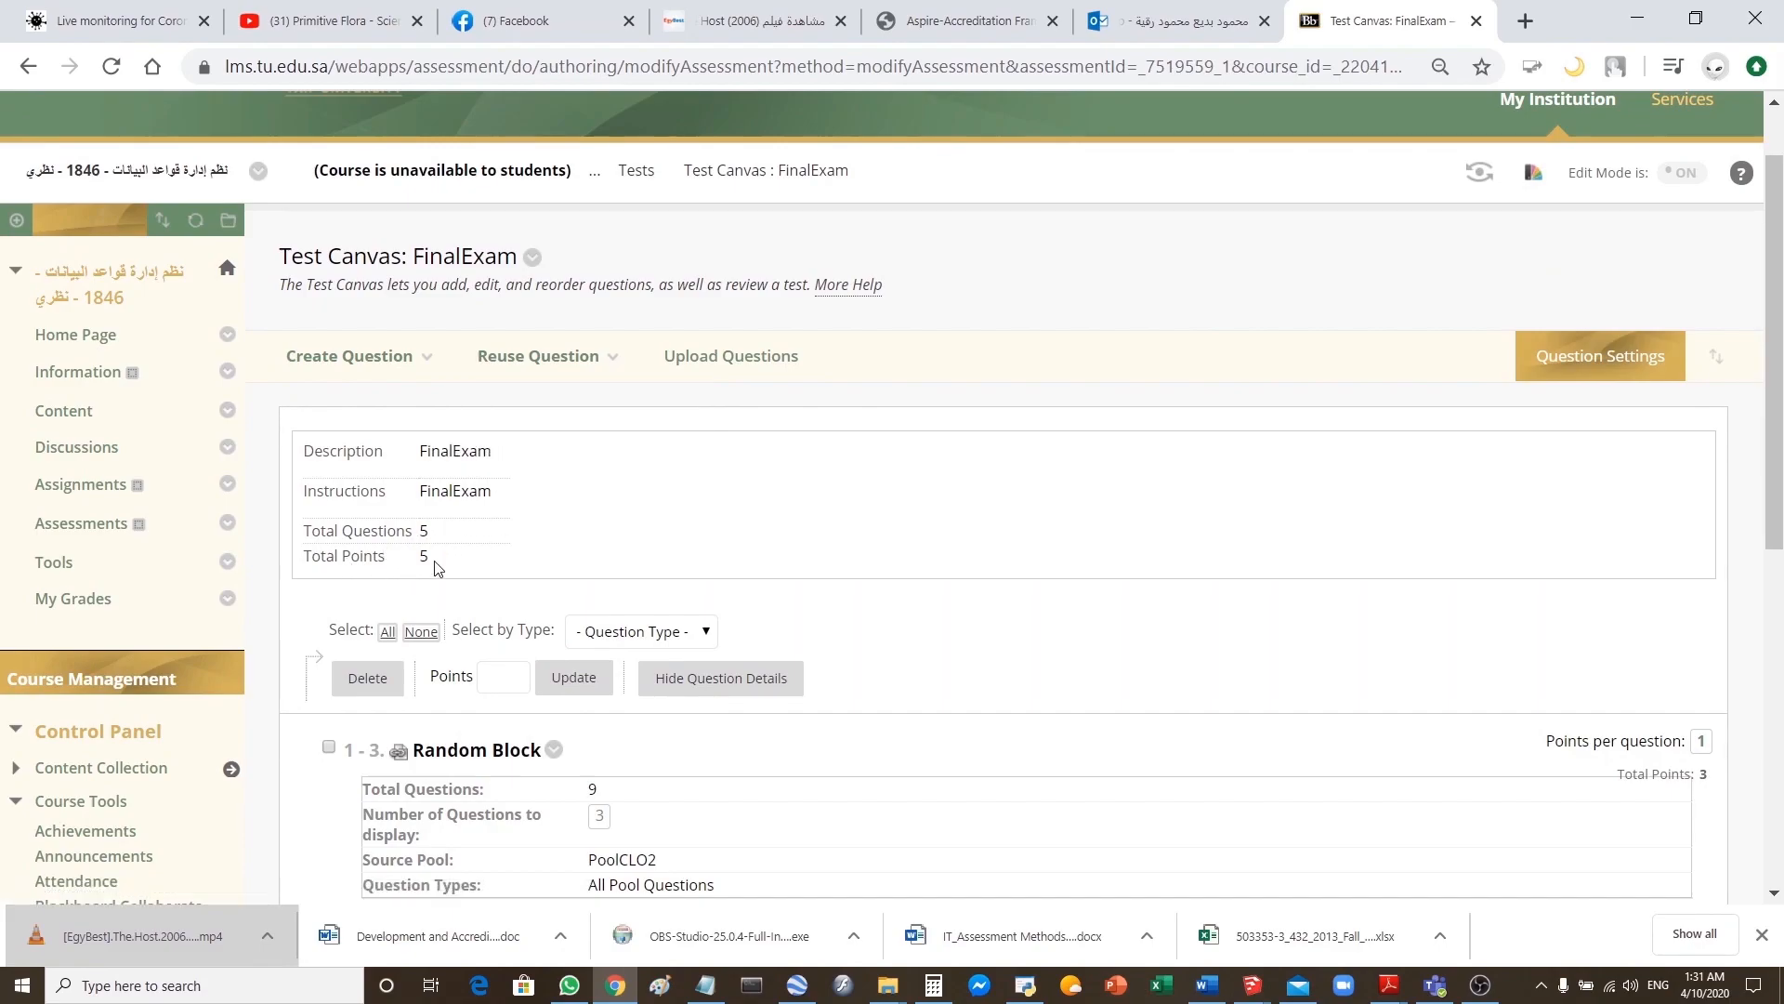
pyautogui.click(539, 358)
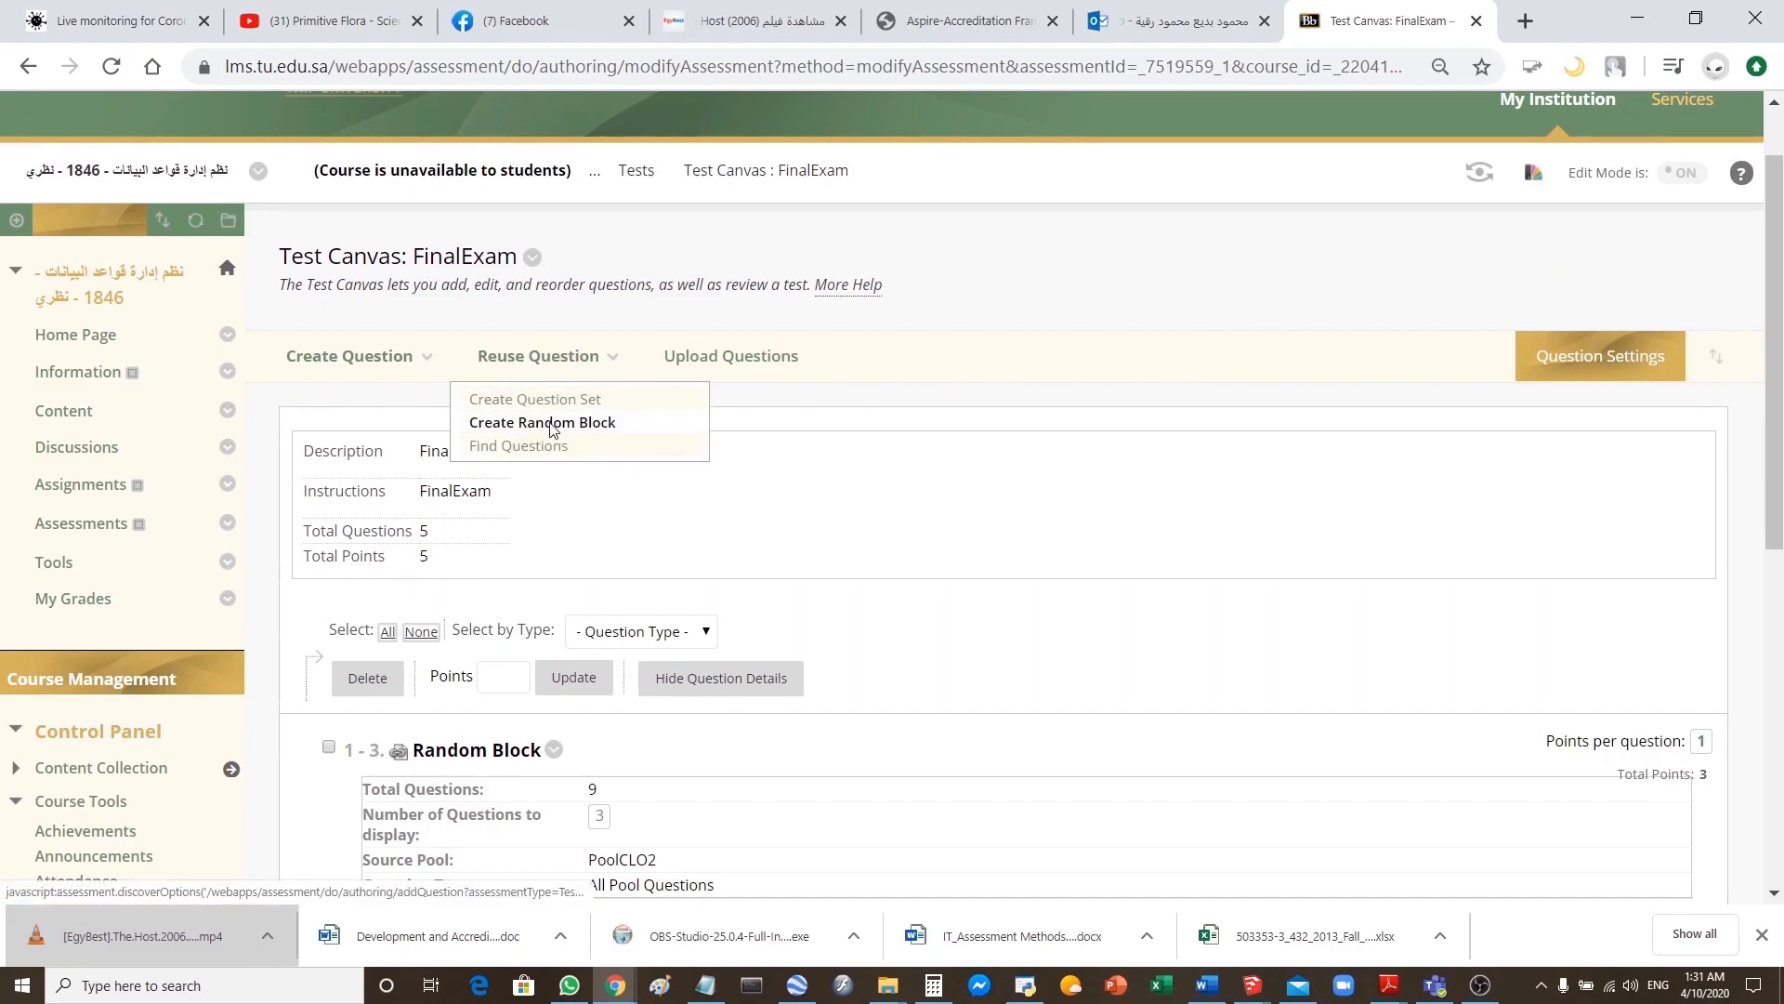
pyautogui.click(550, 423)
pyautogui.click(350, 511)
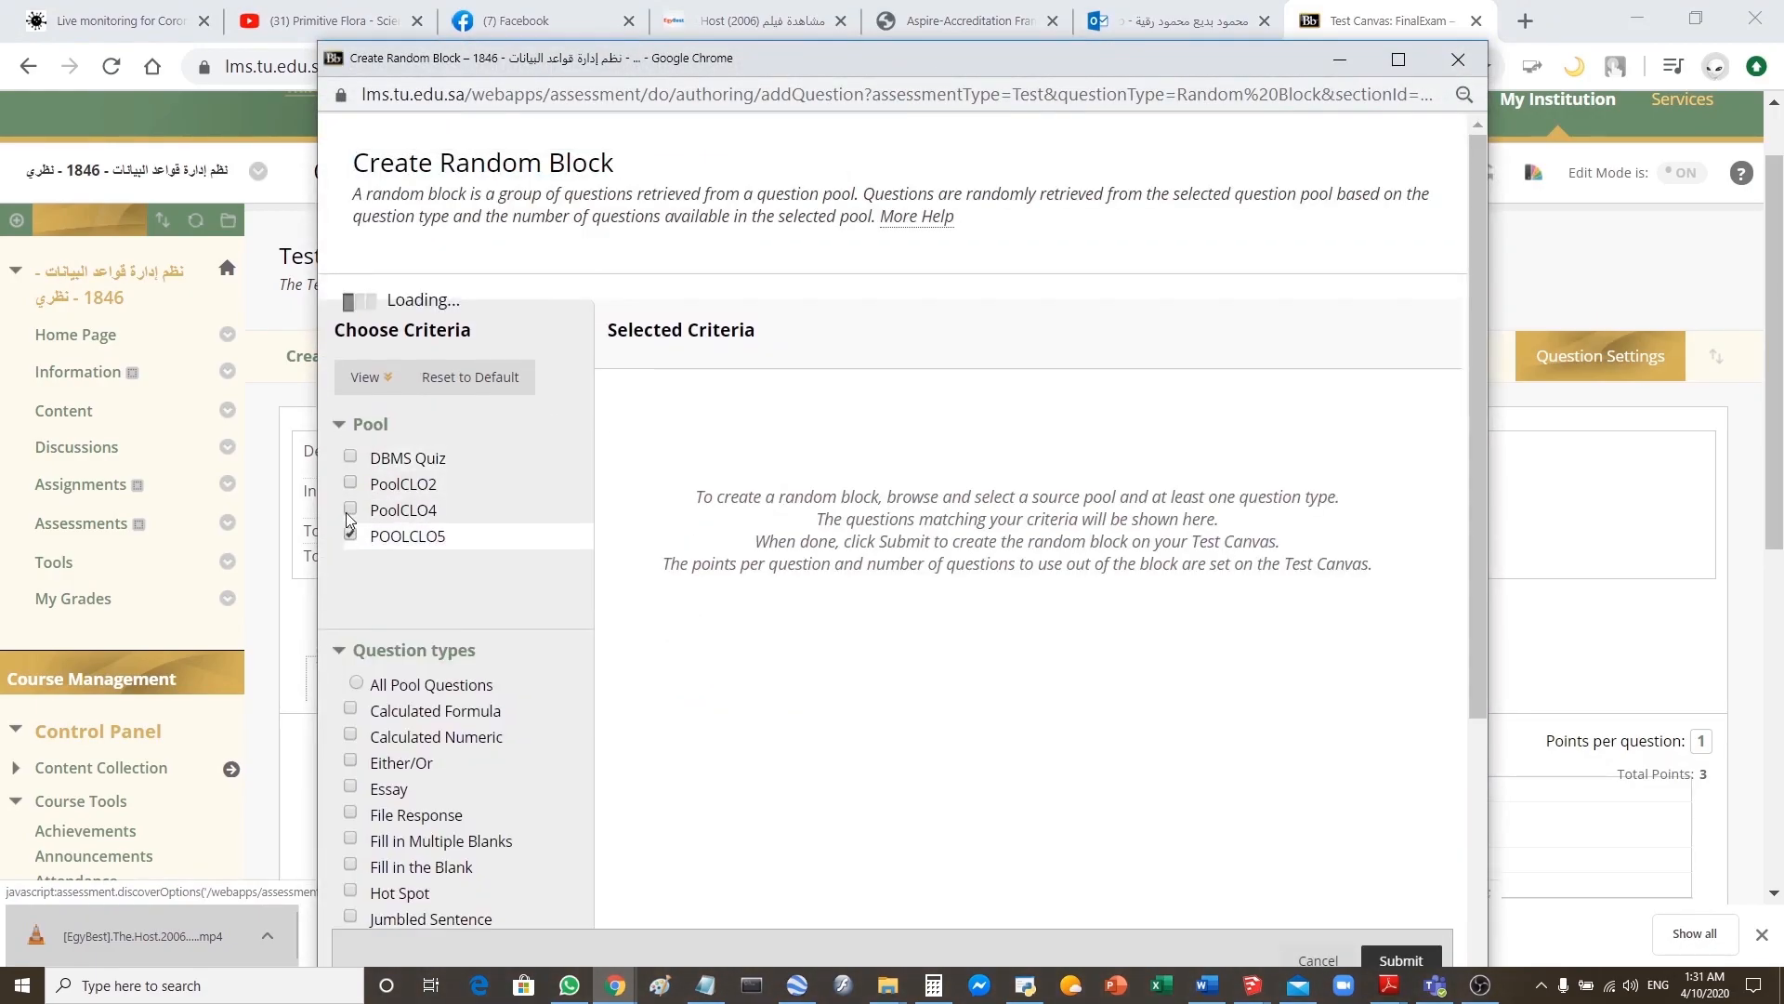
pyautogui.scroll(-3, 1472, 416)
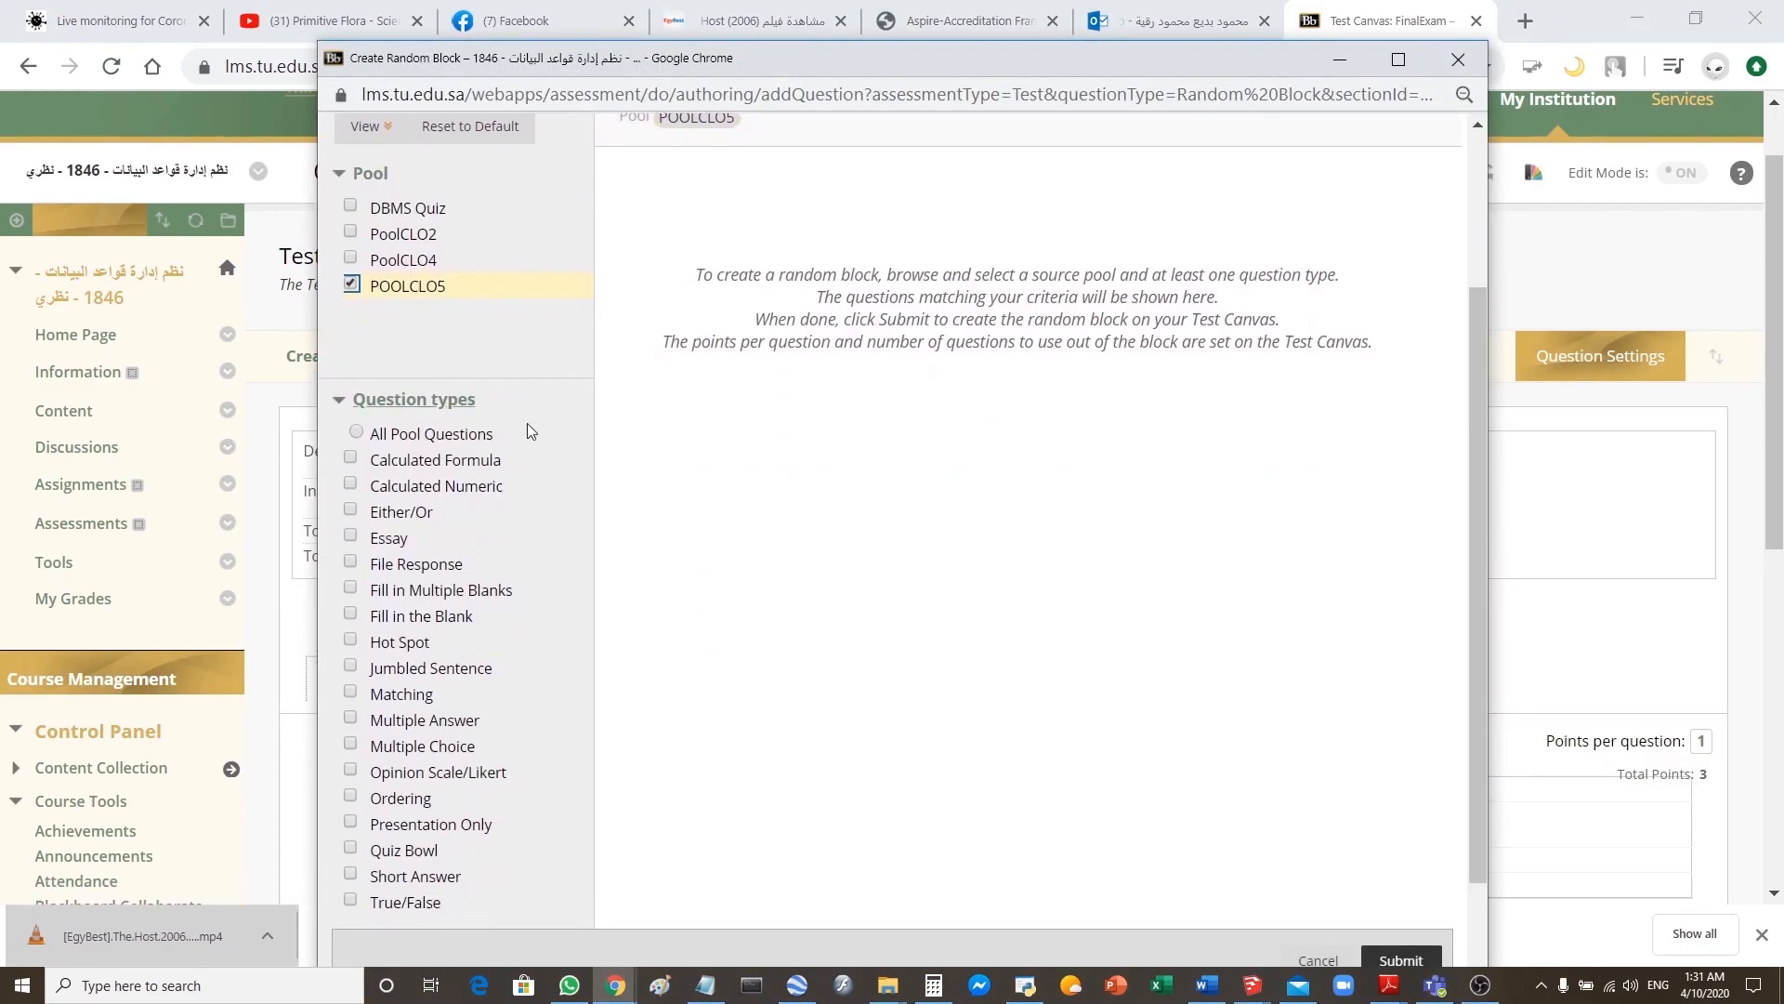
pyautogui.click(371, 437)
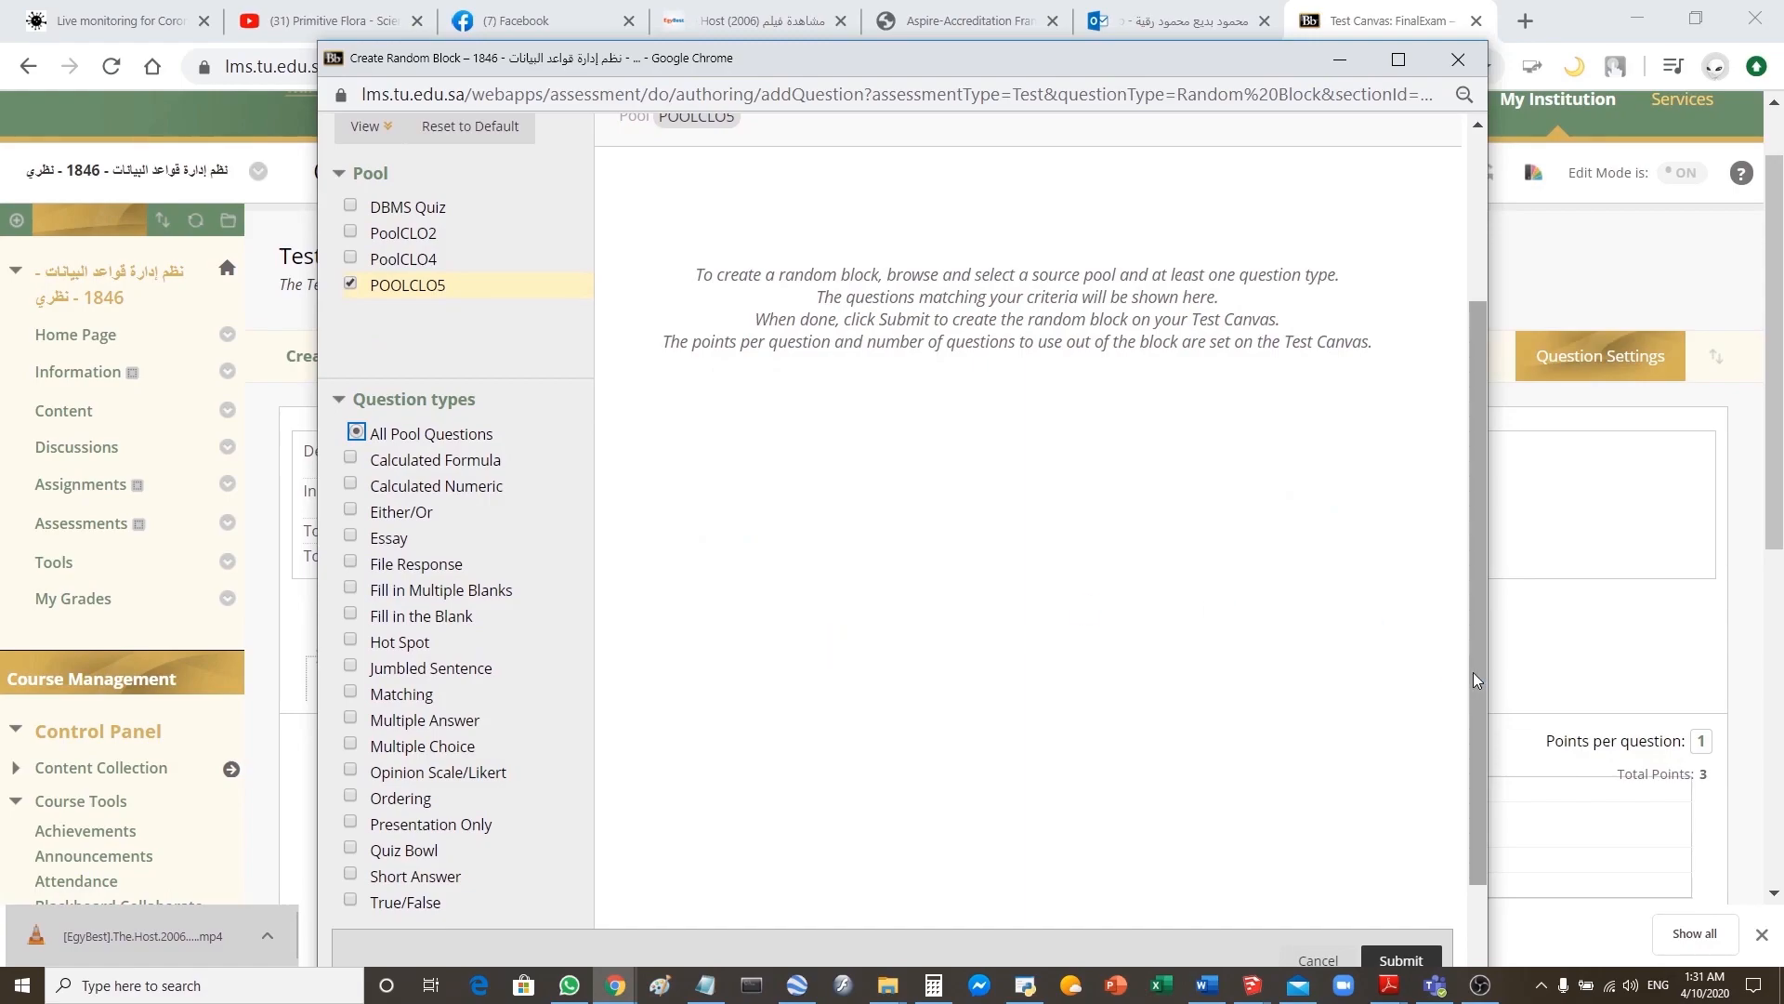
pyautogui.moveTo(1476, 692); pyautogui.dragTo(1526, 885)
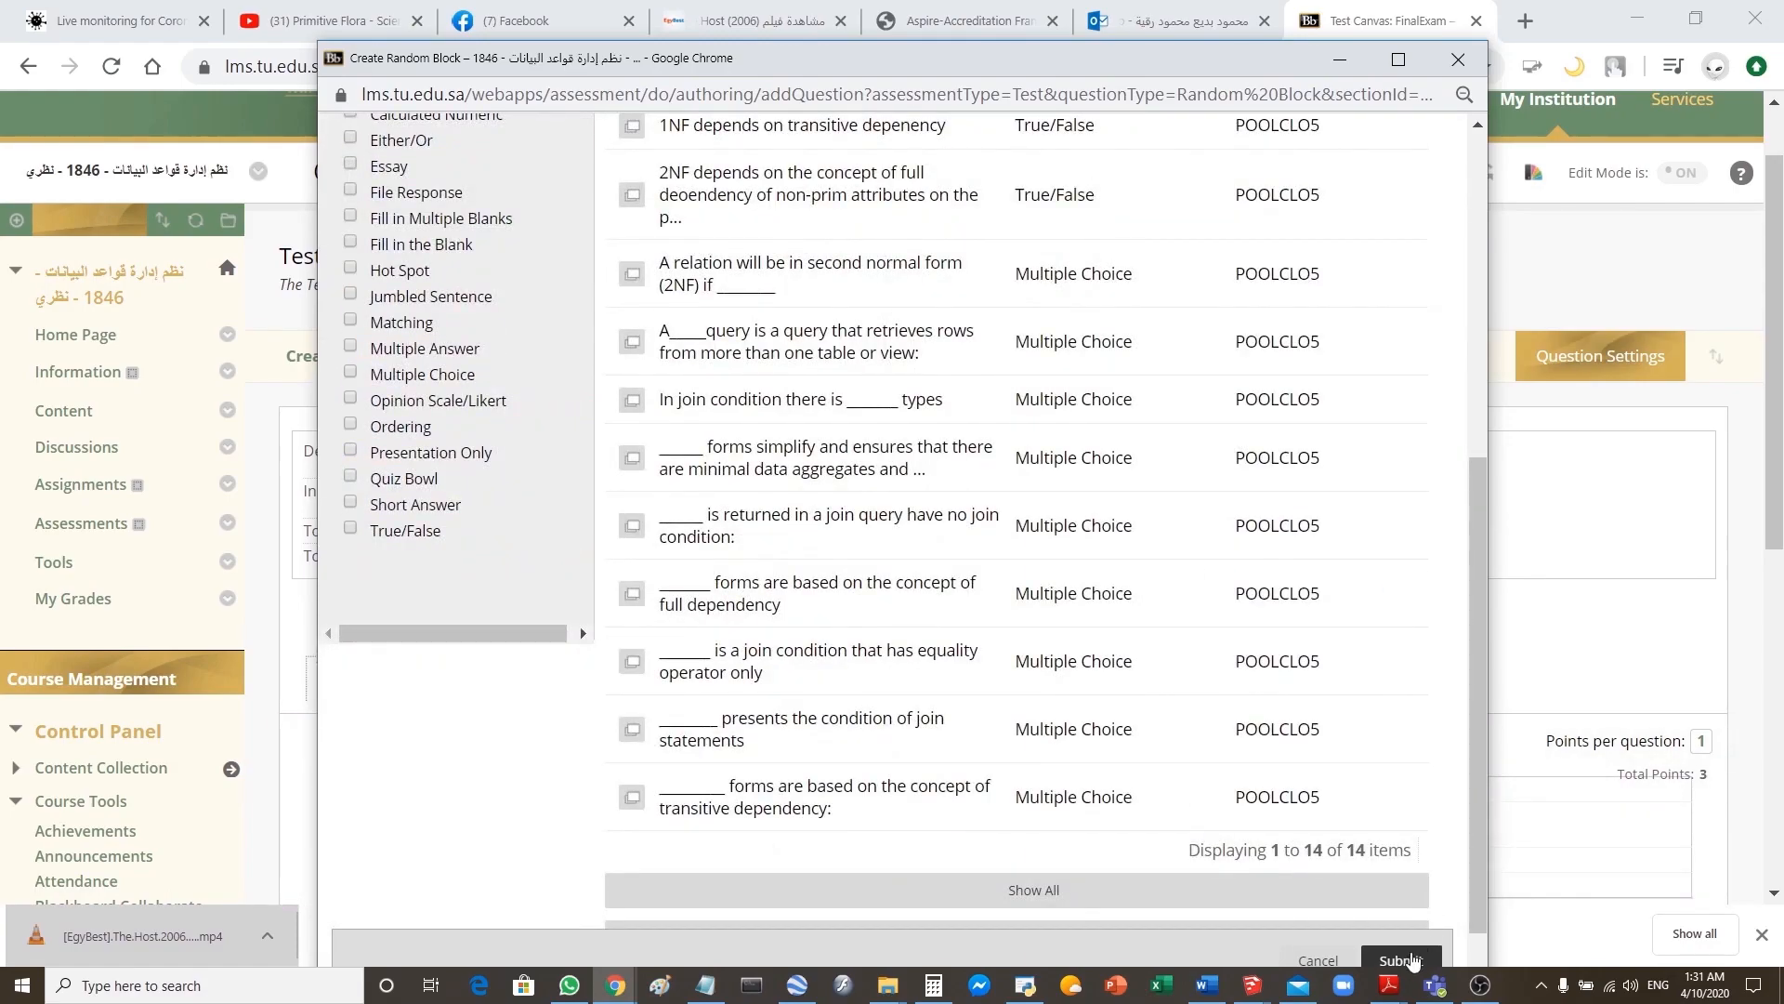
pyautogui.click(1413, 960)
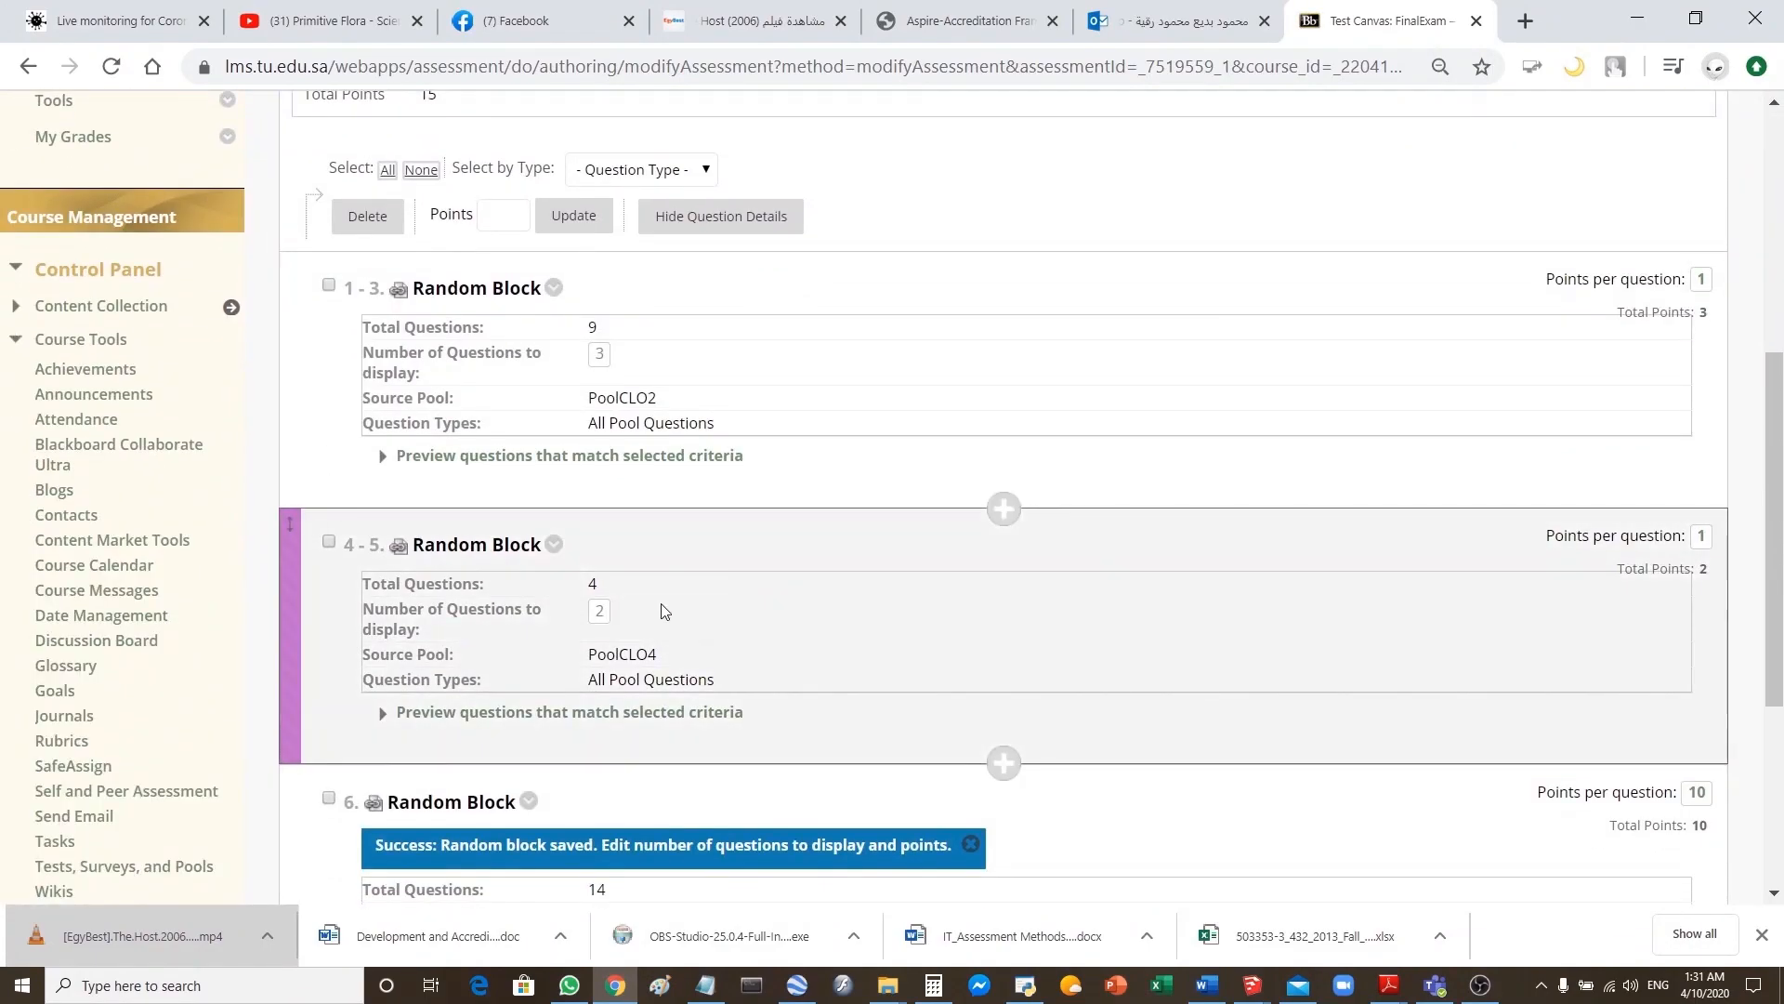
# - Set the POOLCLO5 random block to display 5 questions worth 1 point each
pyautogui.scroll(-4, 663, 610)
pyautogui.click(604, 519)
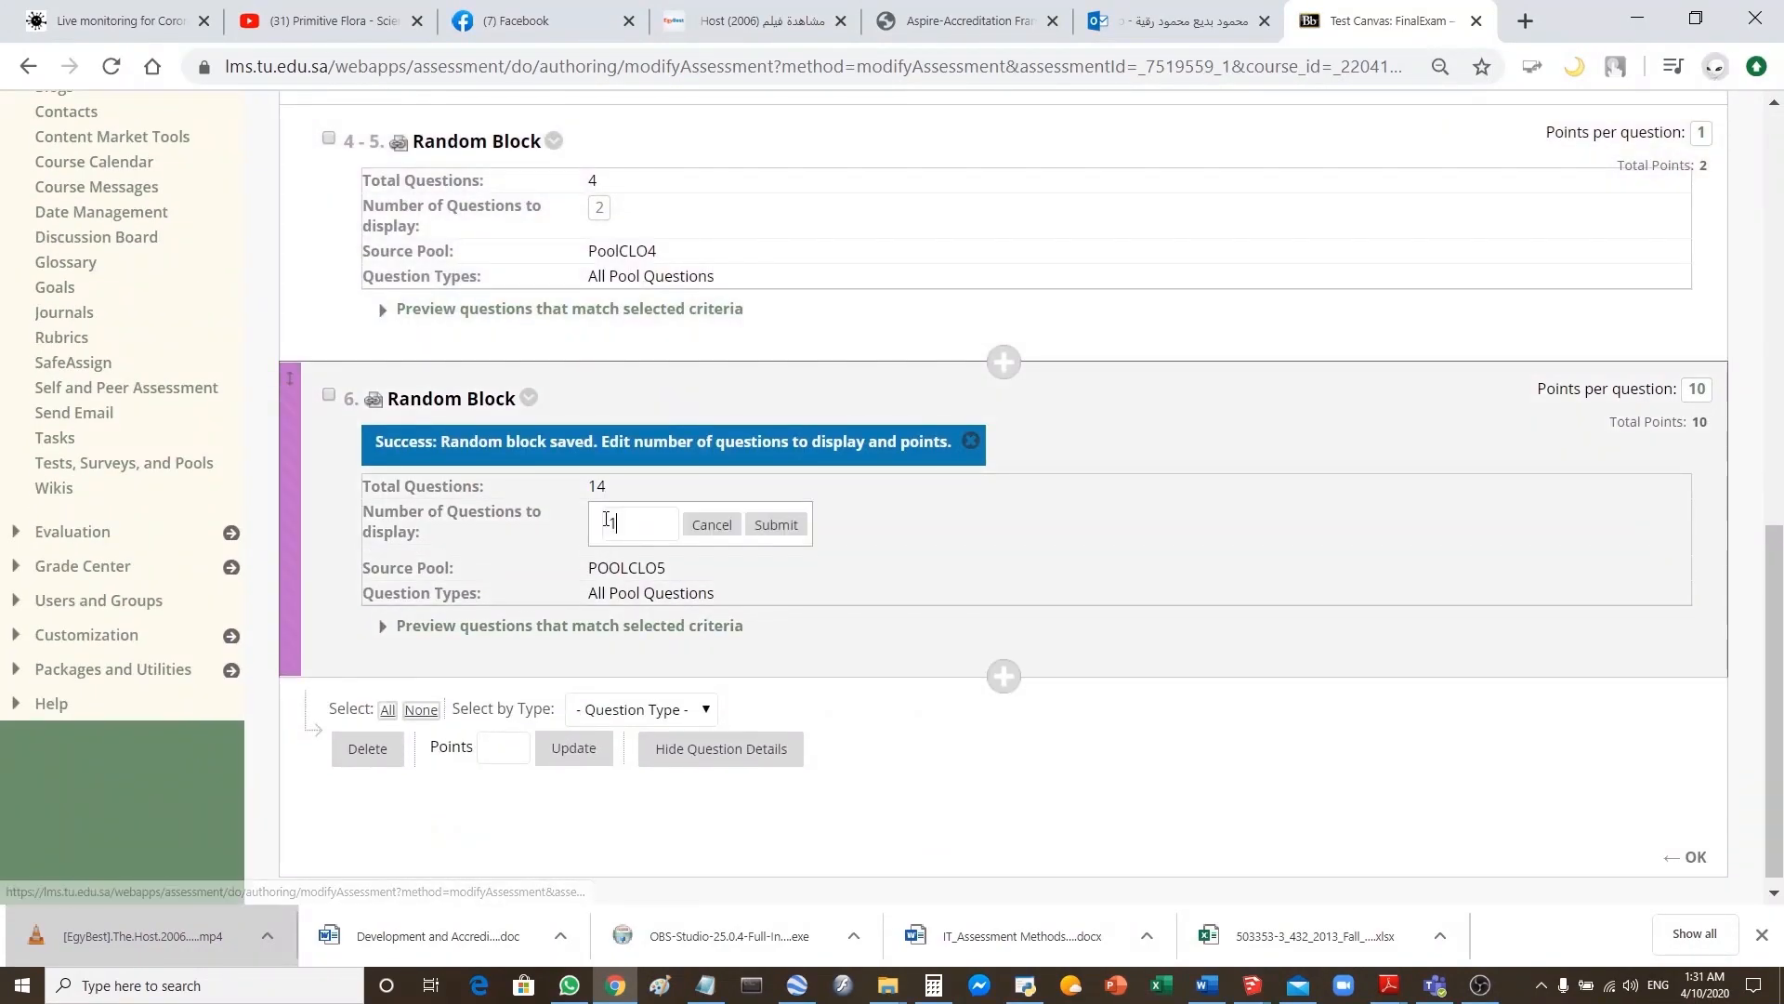
pyautogui.press('BackSpace')
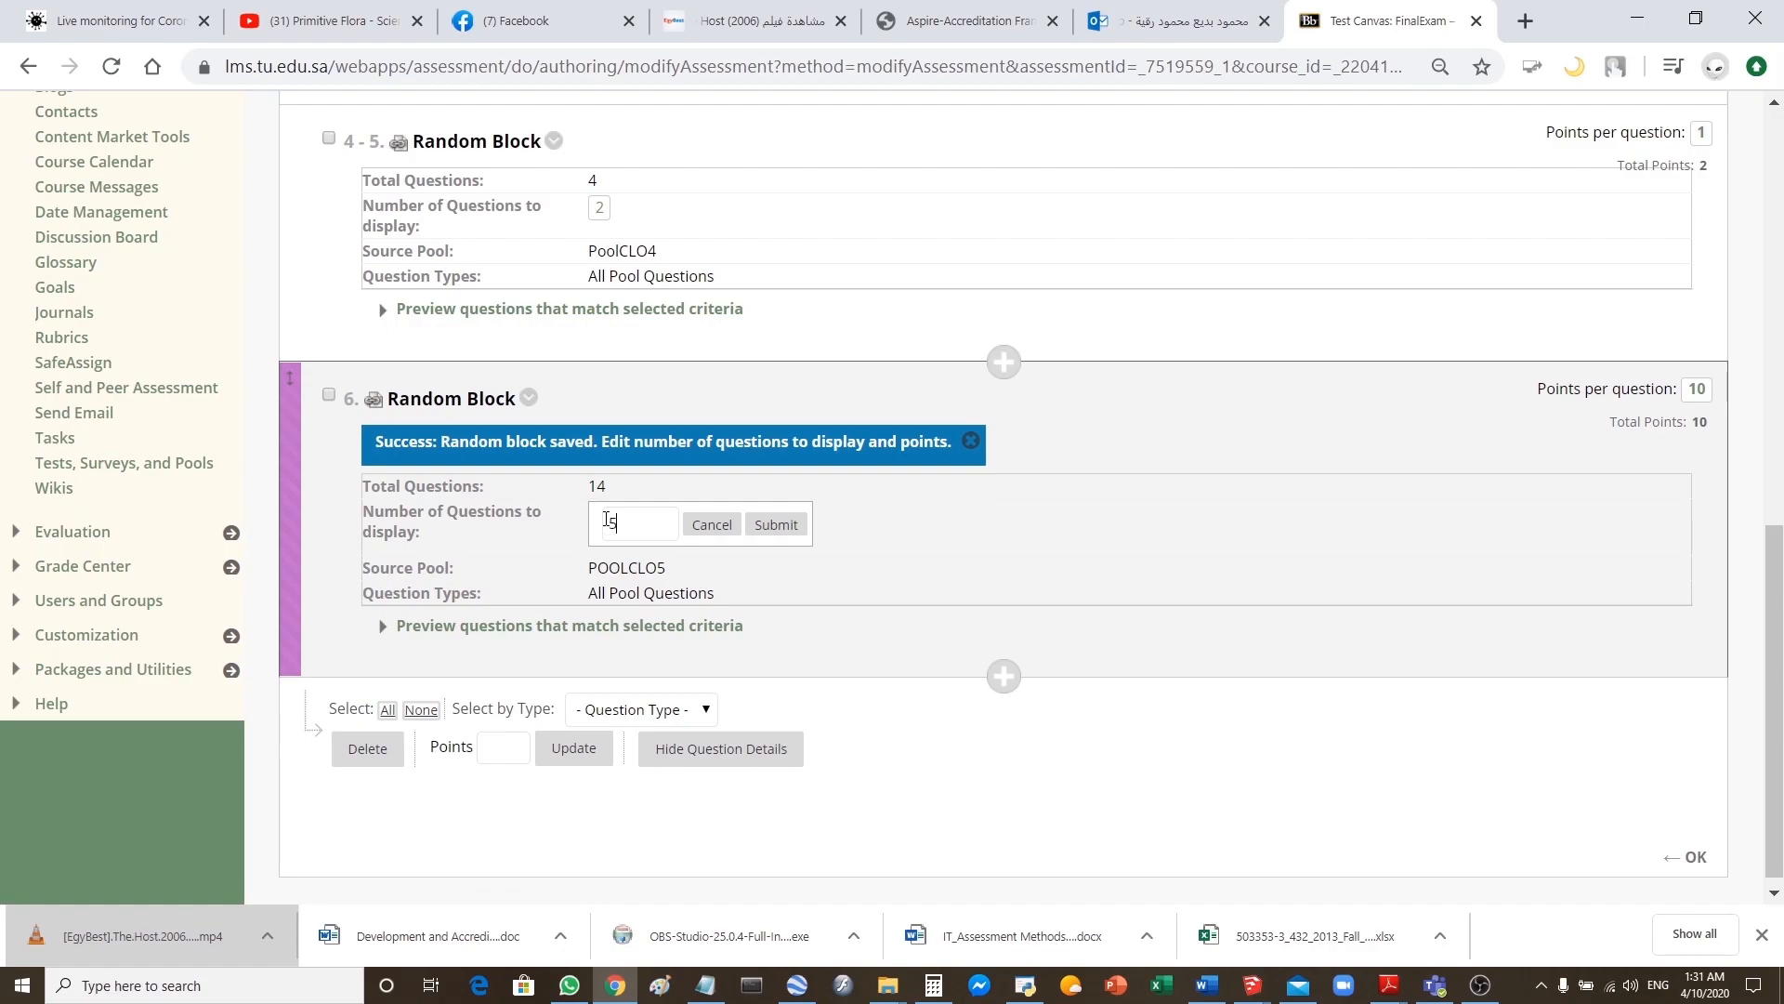
pyautogui.click(789, 527)
pyautogui.click(1697, 390)
pyautogui.click(1544, 407)
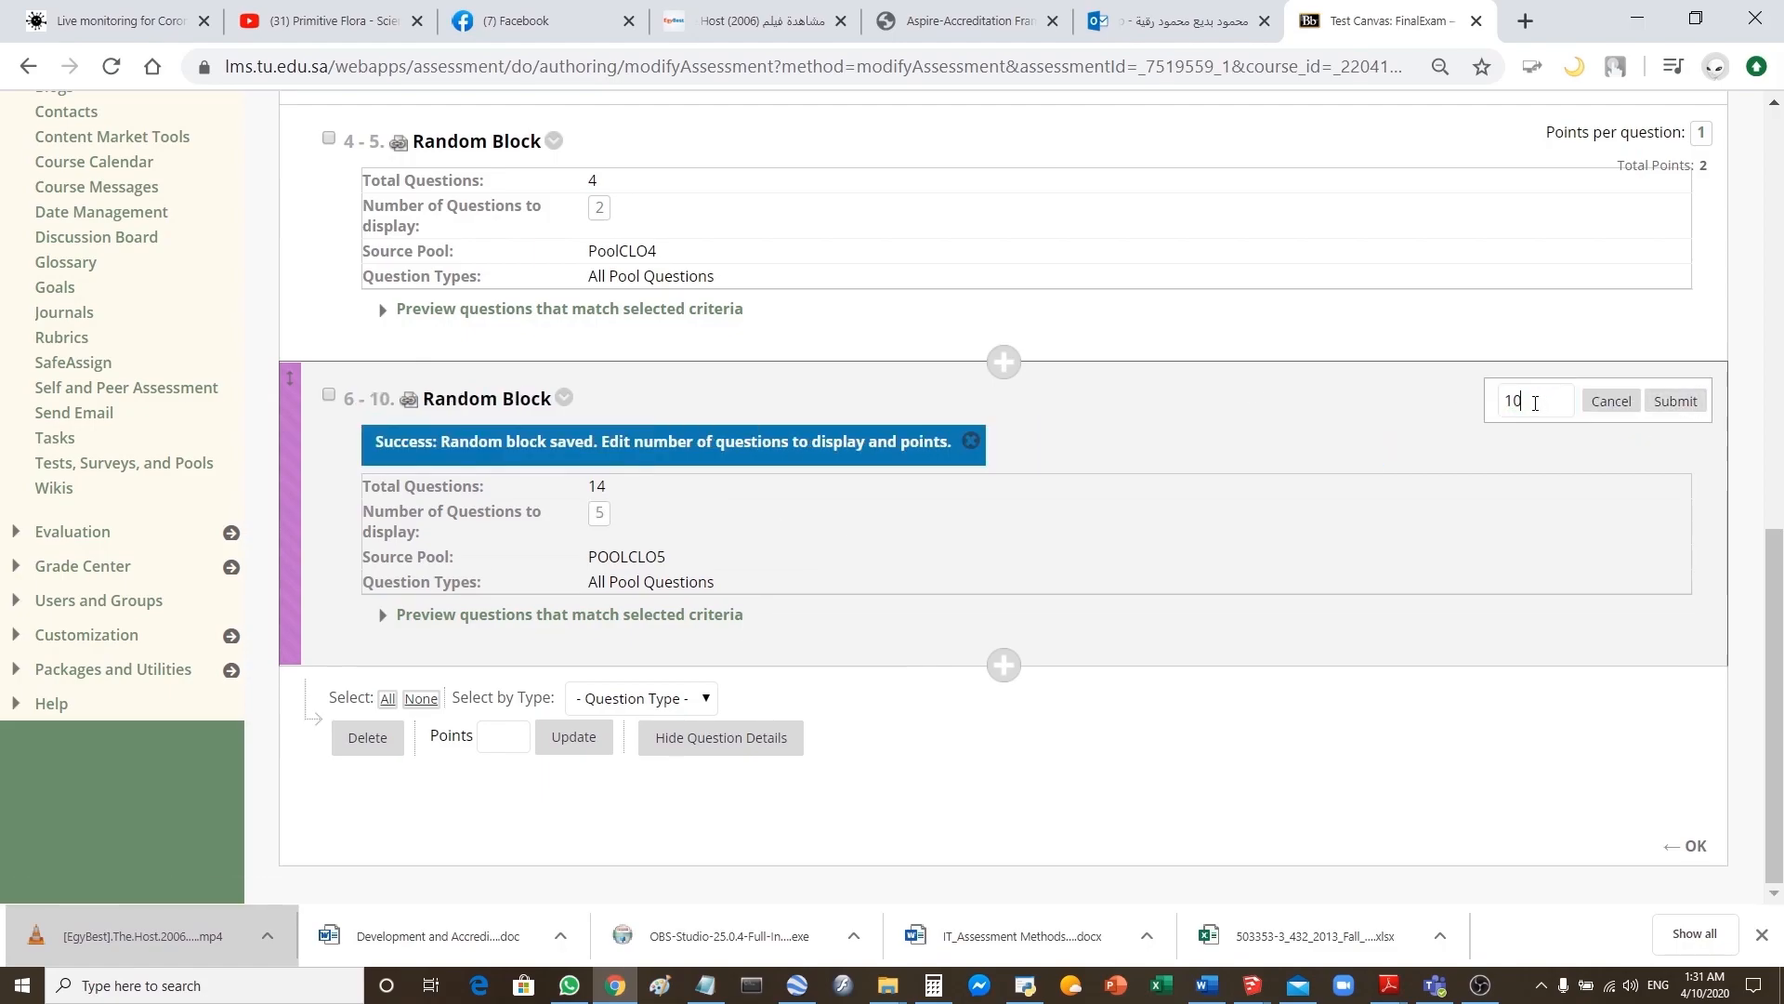
pyautogui.press('BackSpace')
pyautogui.write('1')
pyautogui.click(1675, 401)
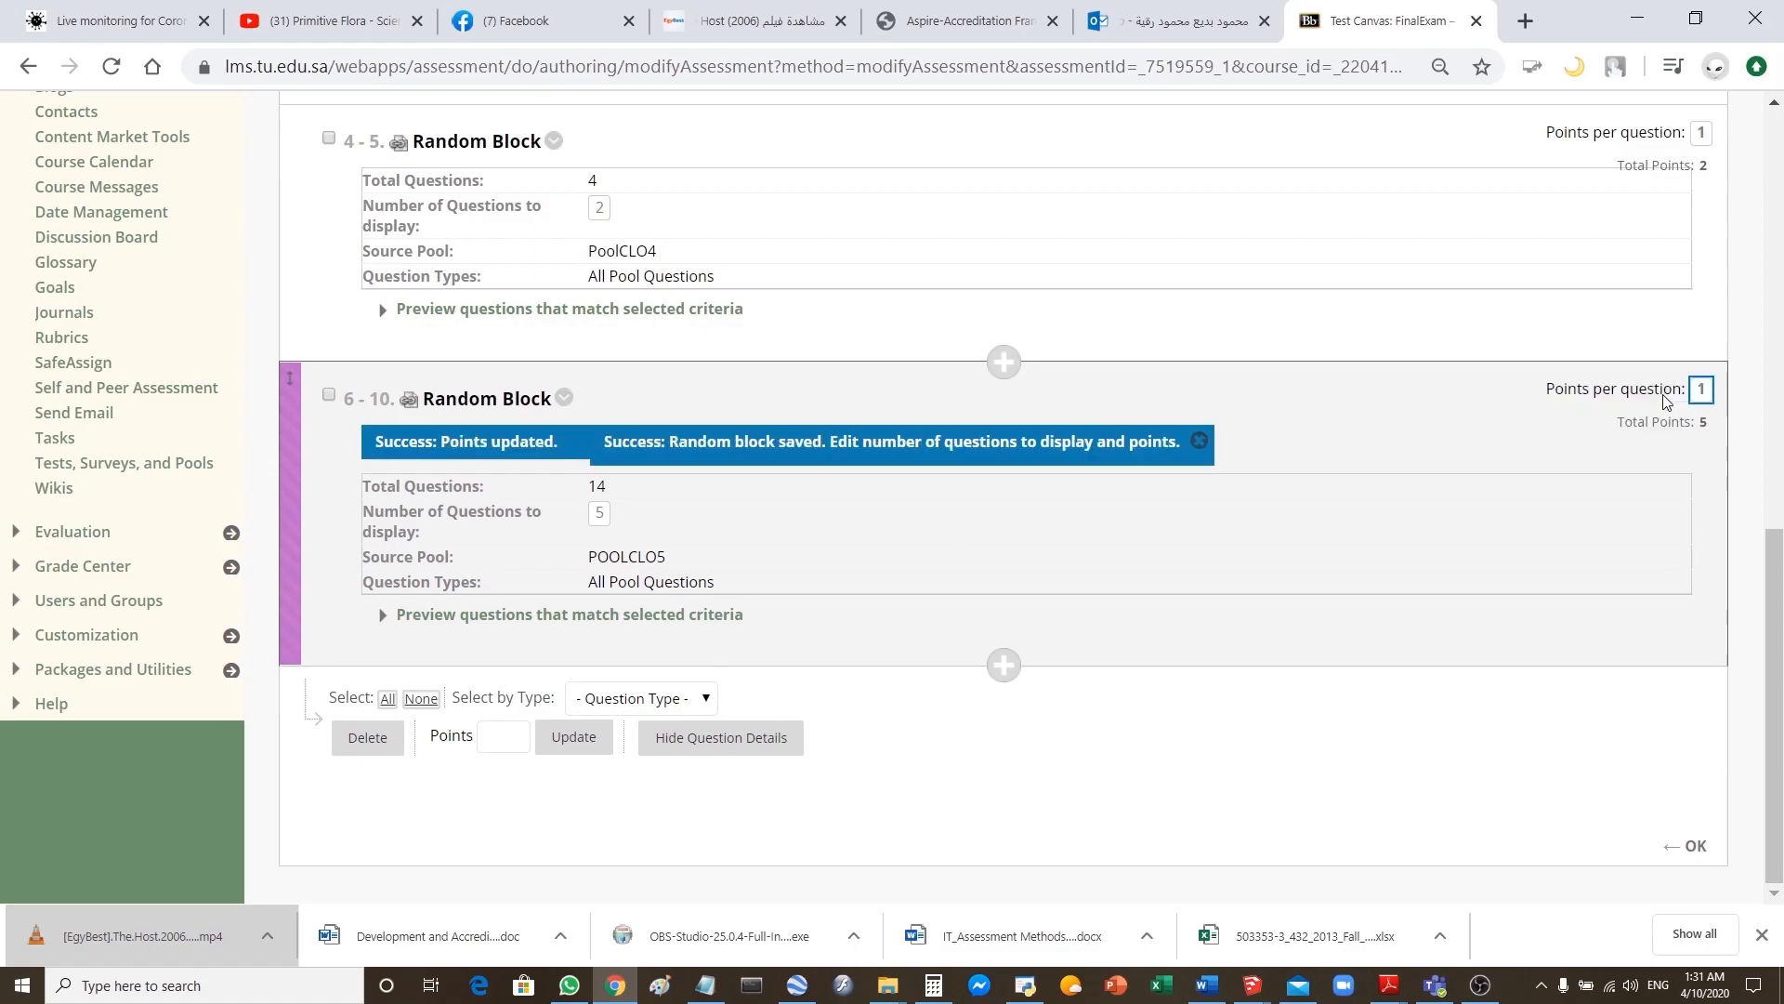
# - Review the FinalExam totals and its three random blocks, and finish editing the test
pyautogui.scroll(12, 1180, 564)
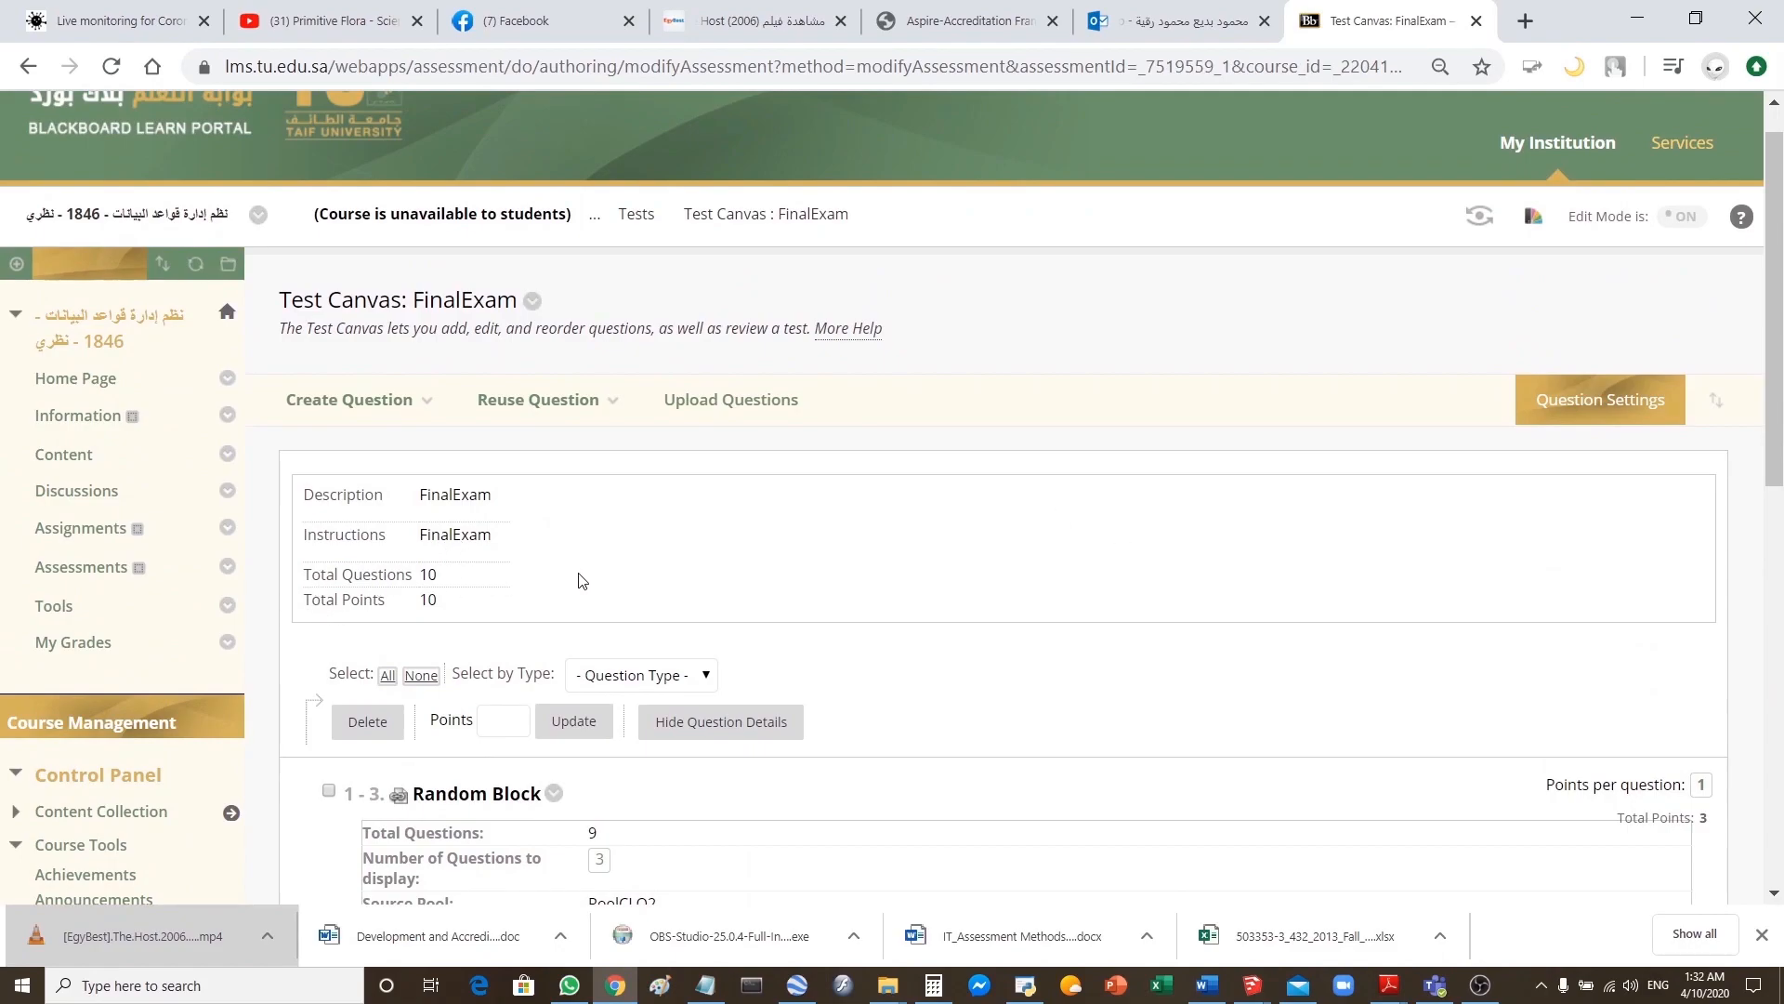
pyautogui.scroll(-3, 957, 700)
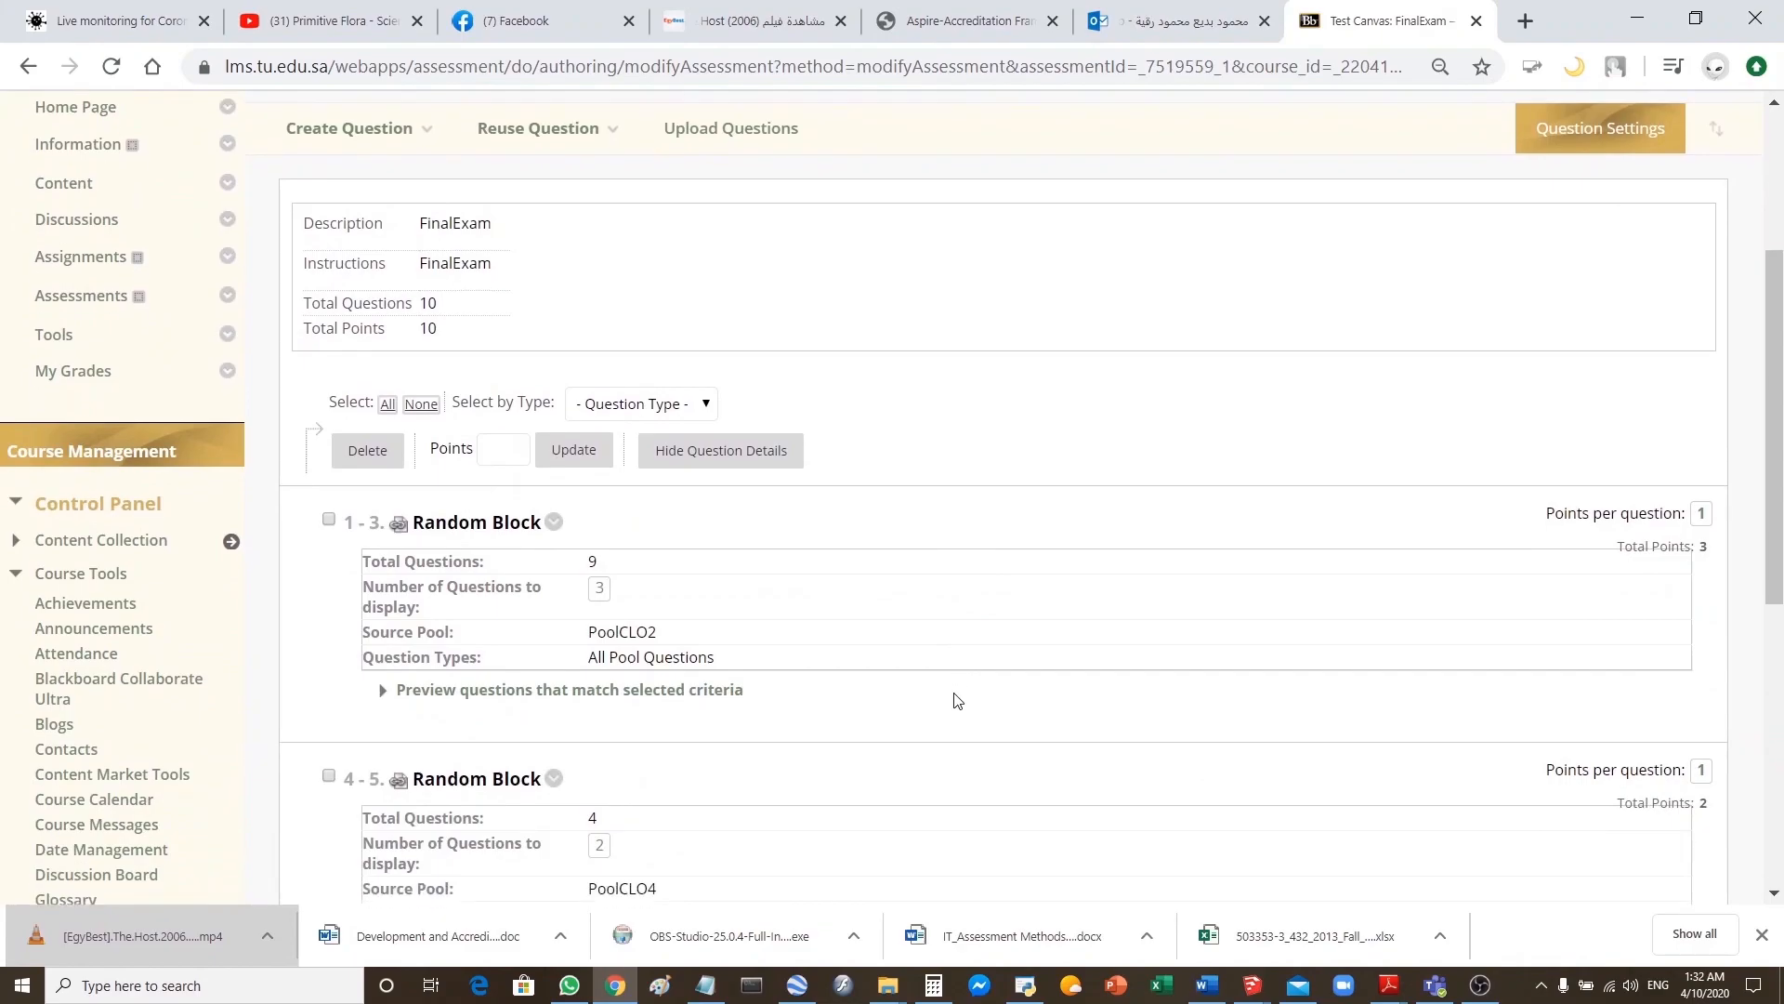
pyautogui.scroll(-6, 957, 702)
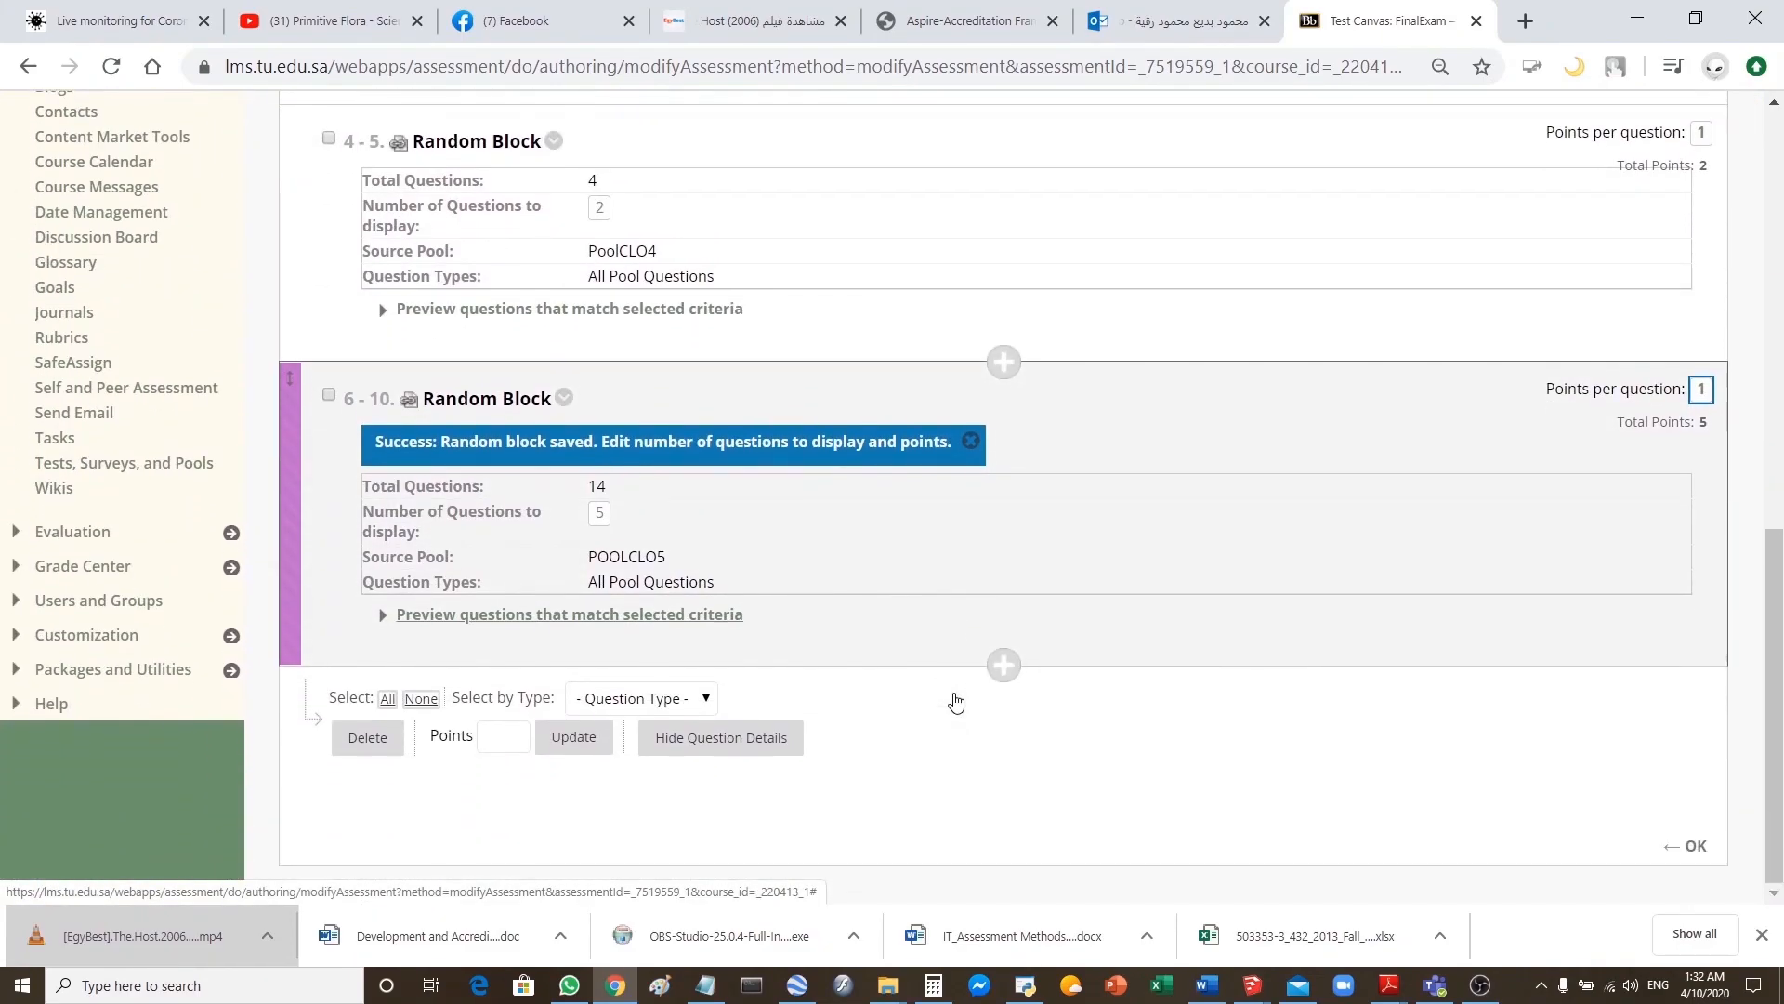
pyautogui.click(1685, 848)
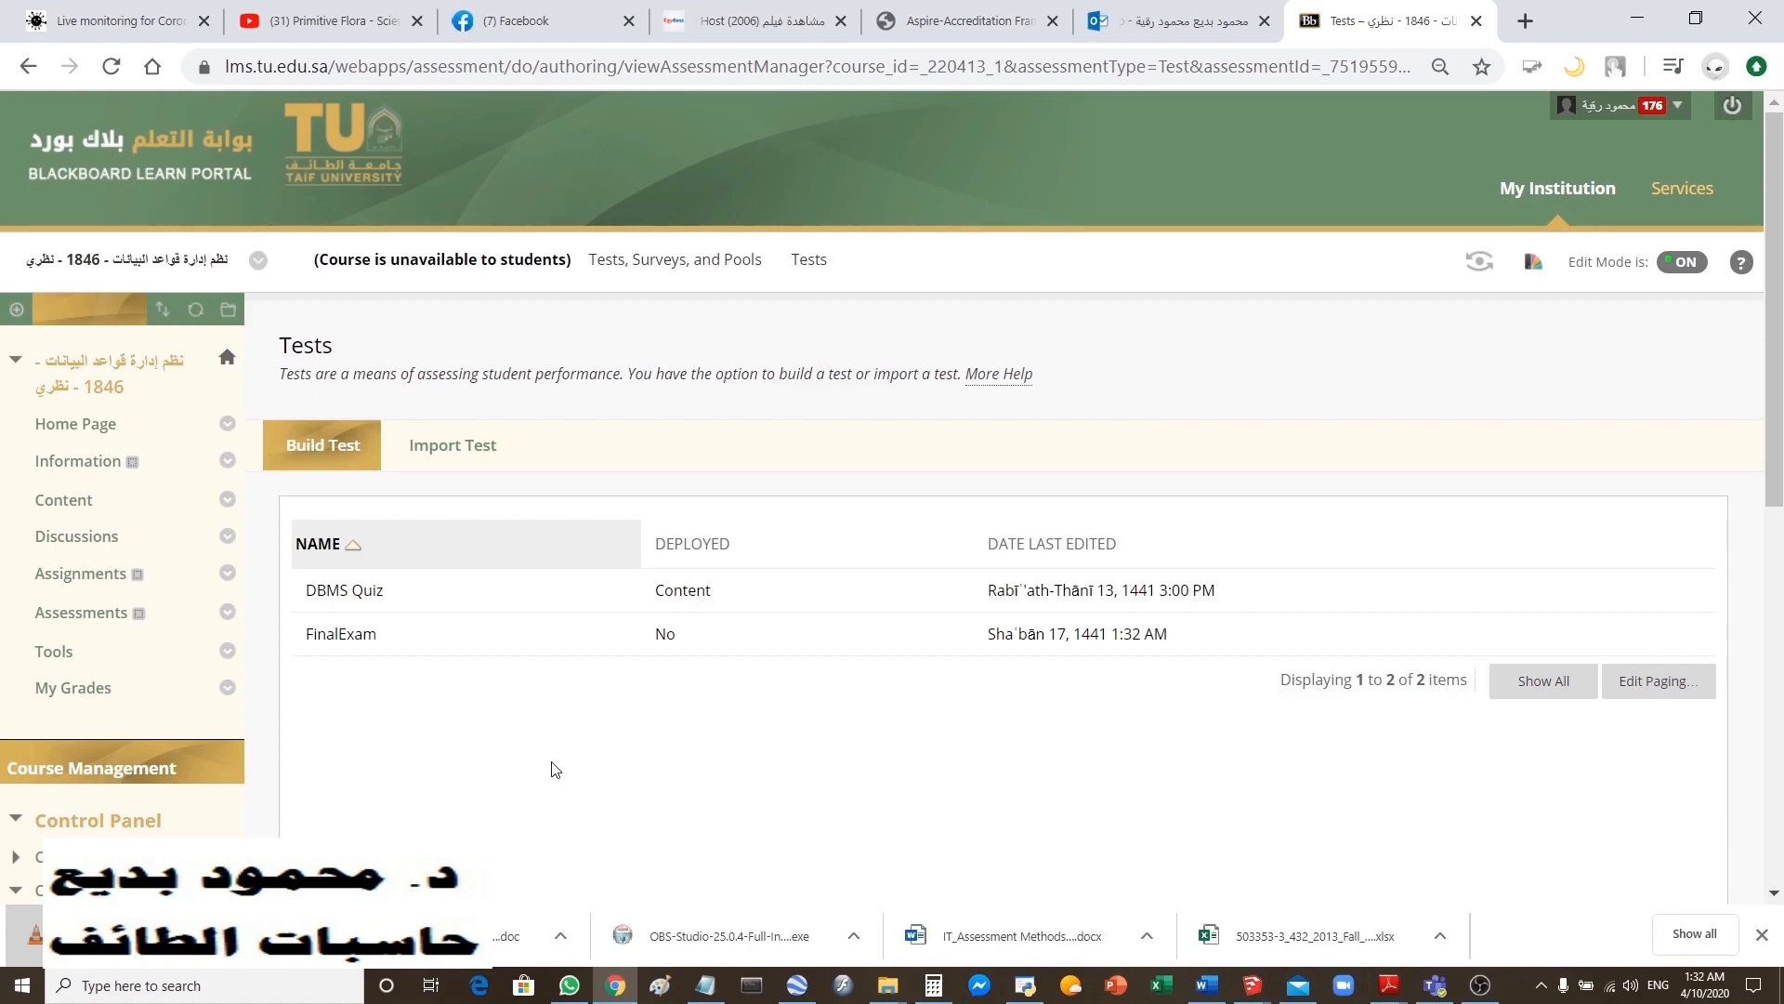
# - Export the FinalExam test from the tests list and choose D:\Exams\40\402\FDB\Exams as the save folder
pyautogui.moveTo(368, 632)
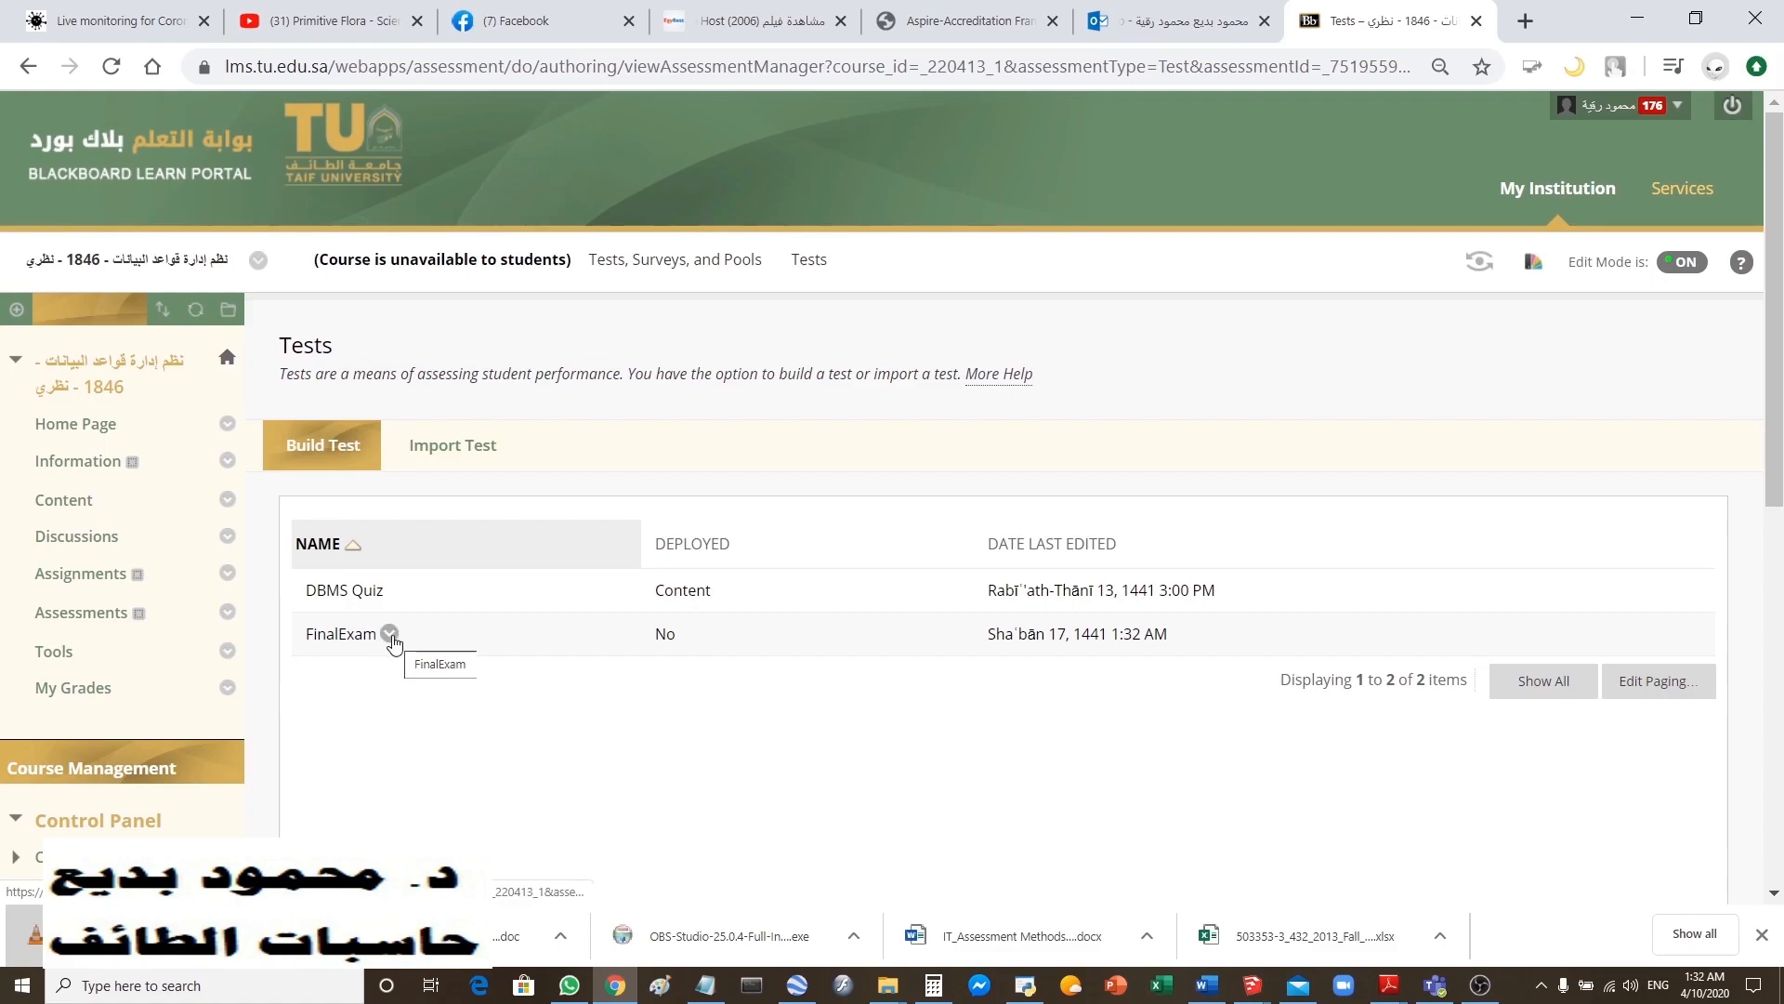
pyautogui.click(390, 634)
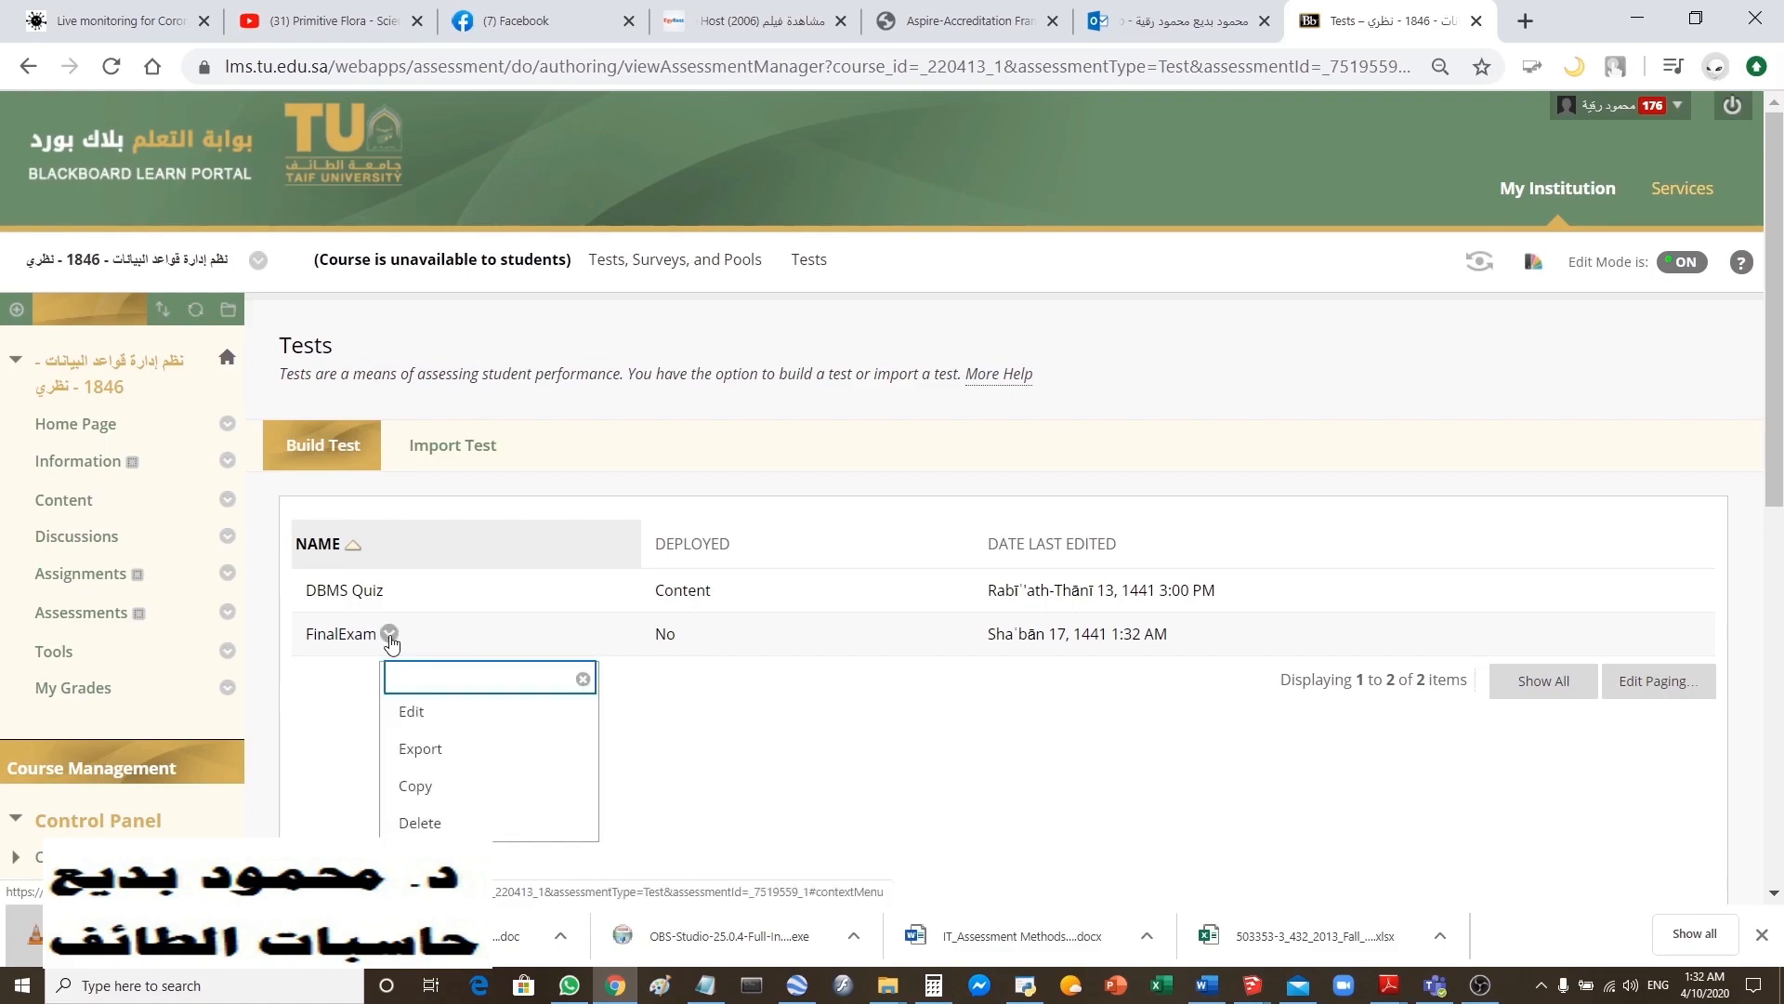
pyautogui.click(427, 748)
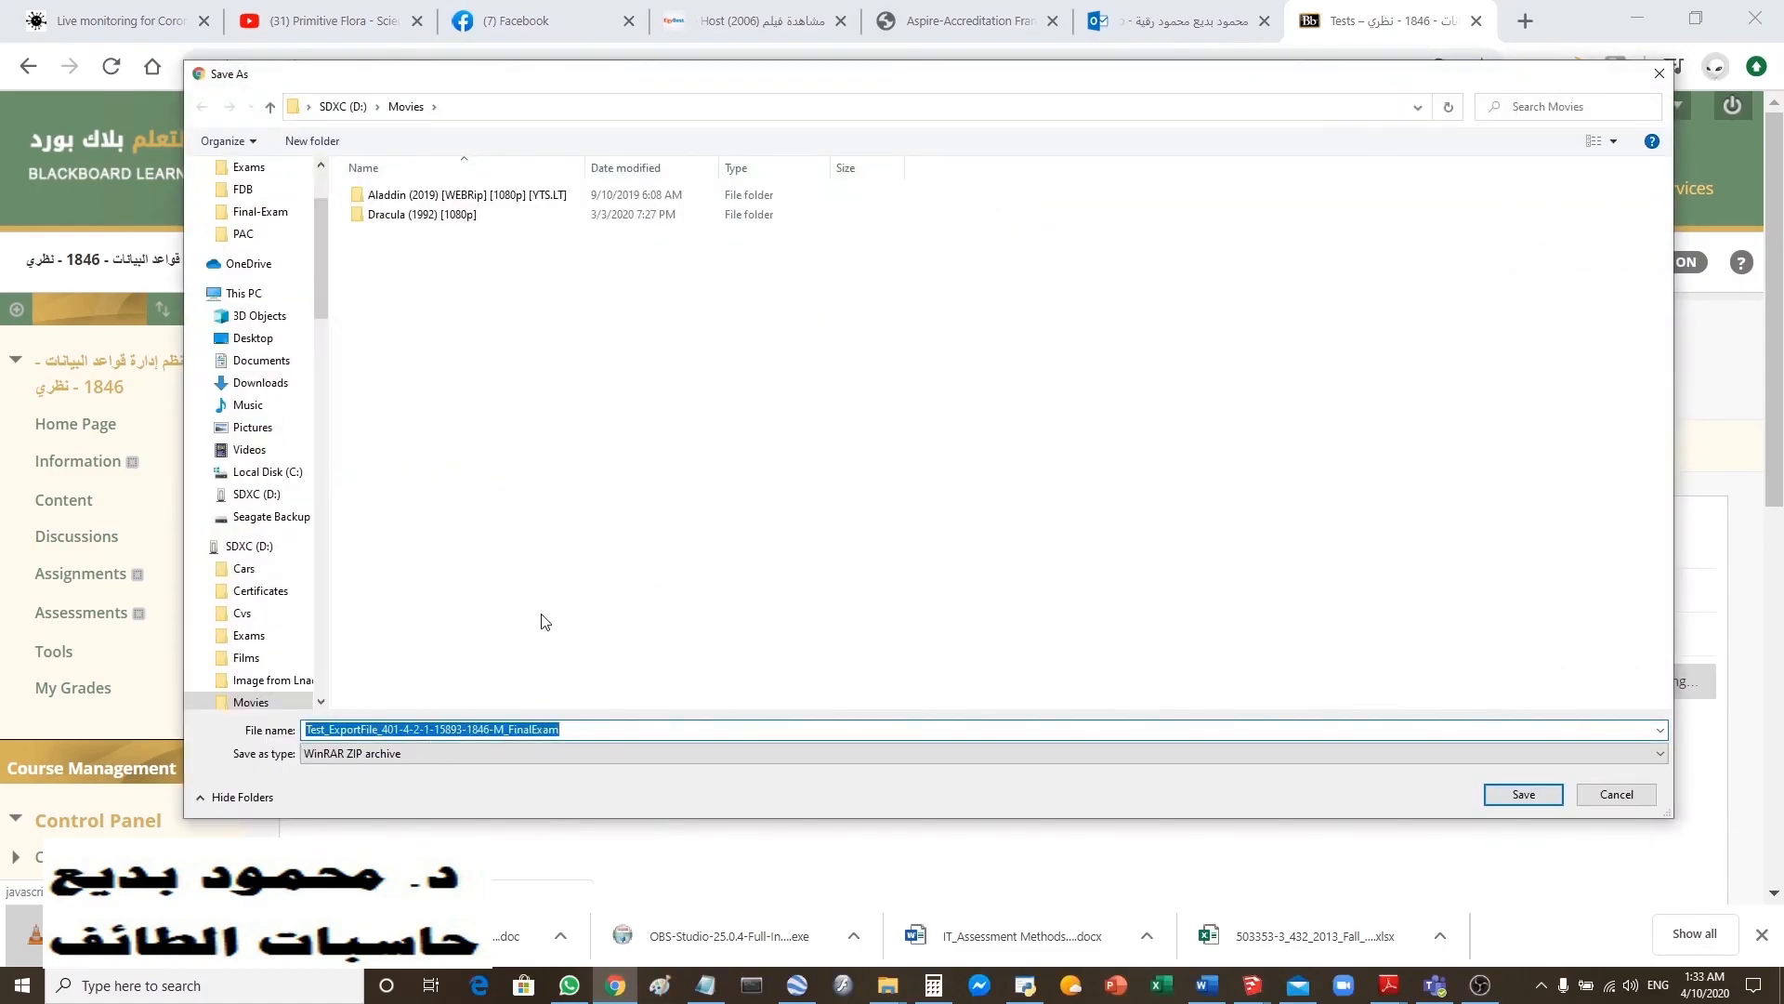
pyautogui.click(337, 107)
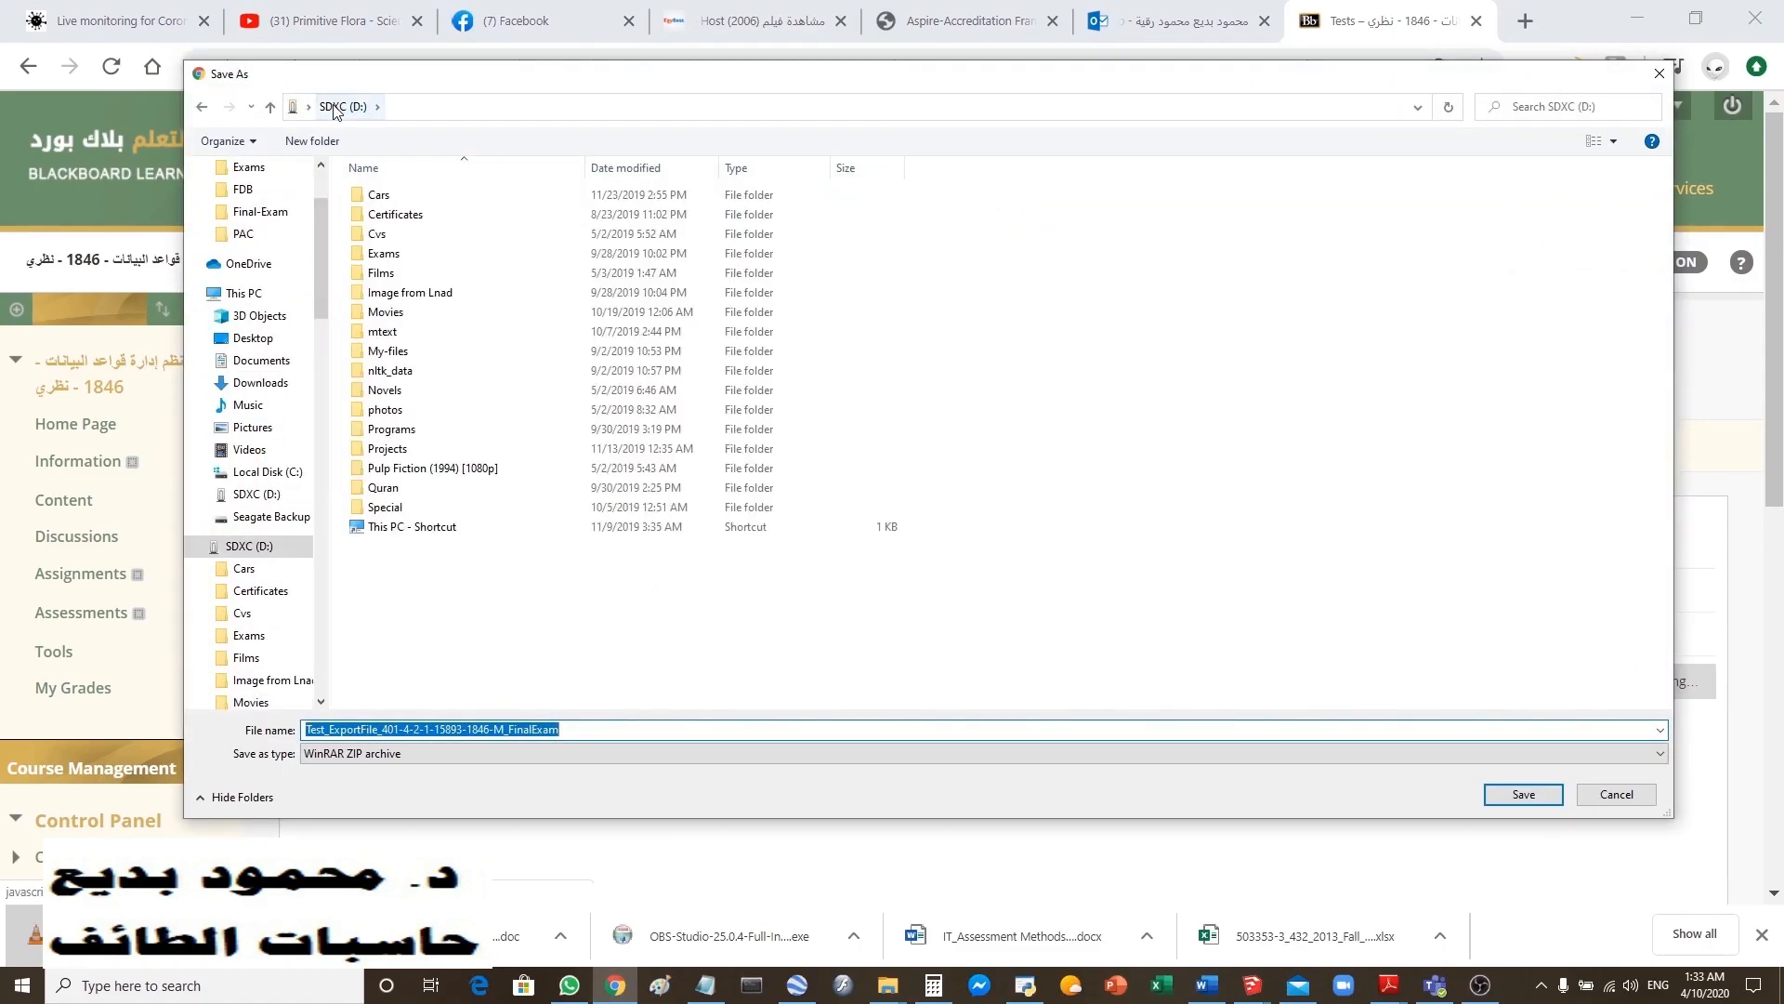
pyautogui.doubleClick(391, 255)
pyautogui.doubleClick(378, 234)
pyautogui.doubleClick(395, 238)
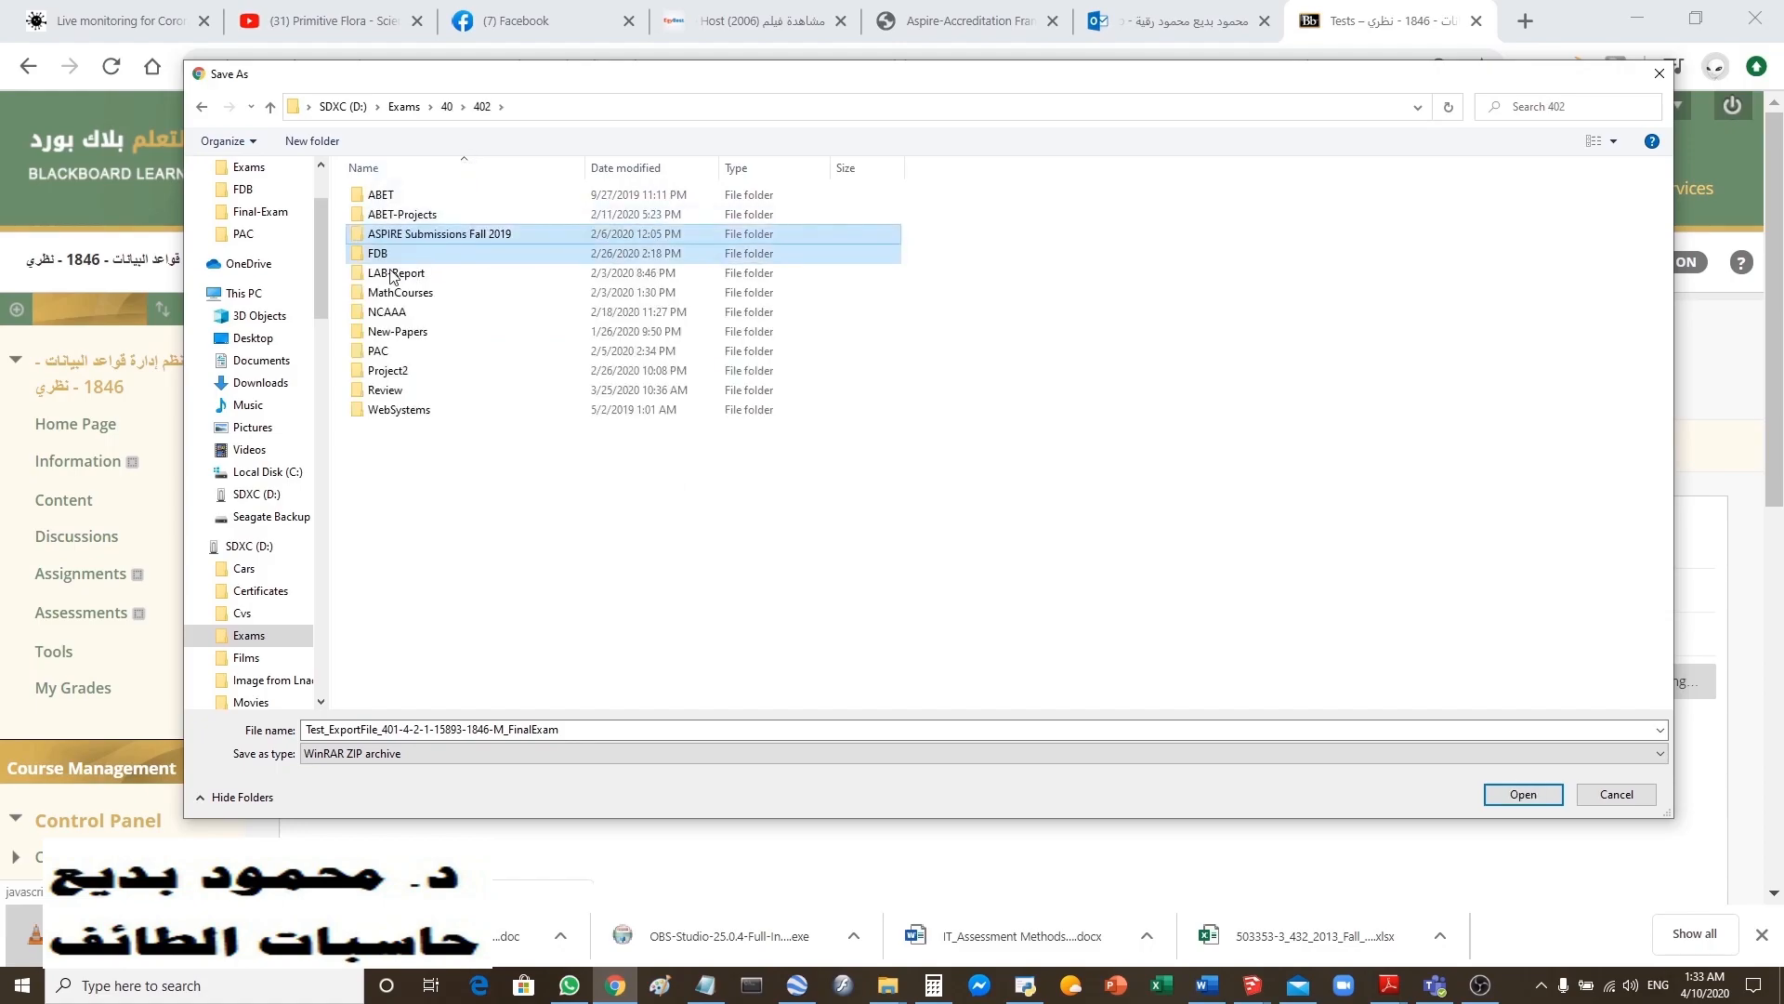
pyautogui.doubleClick(391, 267)
pyautogui.click(484, 107)
pyautogui.doubleClick(391, 236)
pyautogui.doubleClick(390, 219)
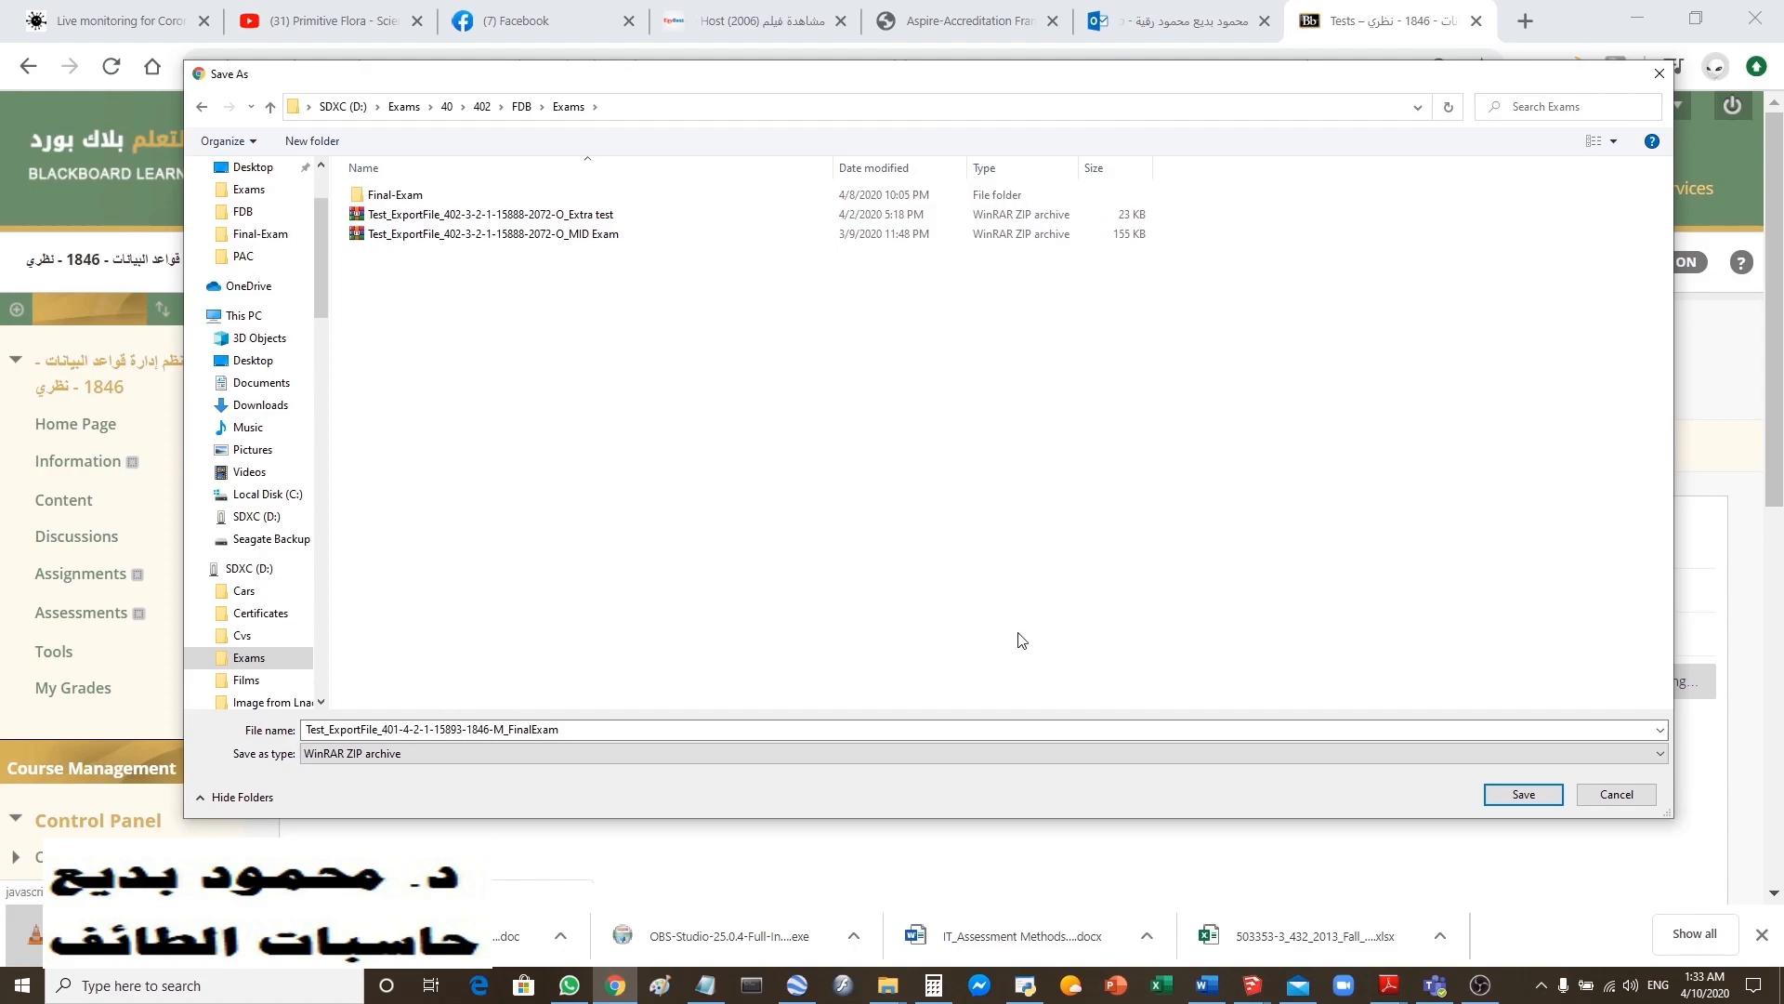
# - Append 645 to the exported test's file name and save the ZIP archive
pyautogui.click(562, 729)
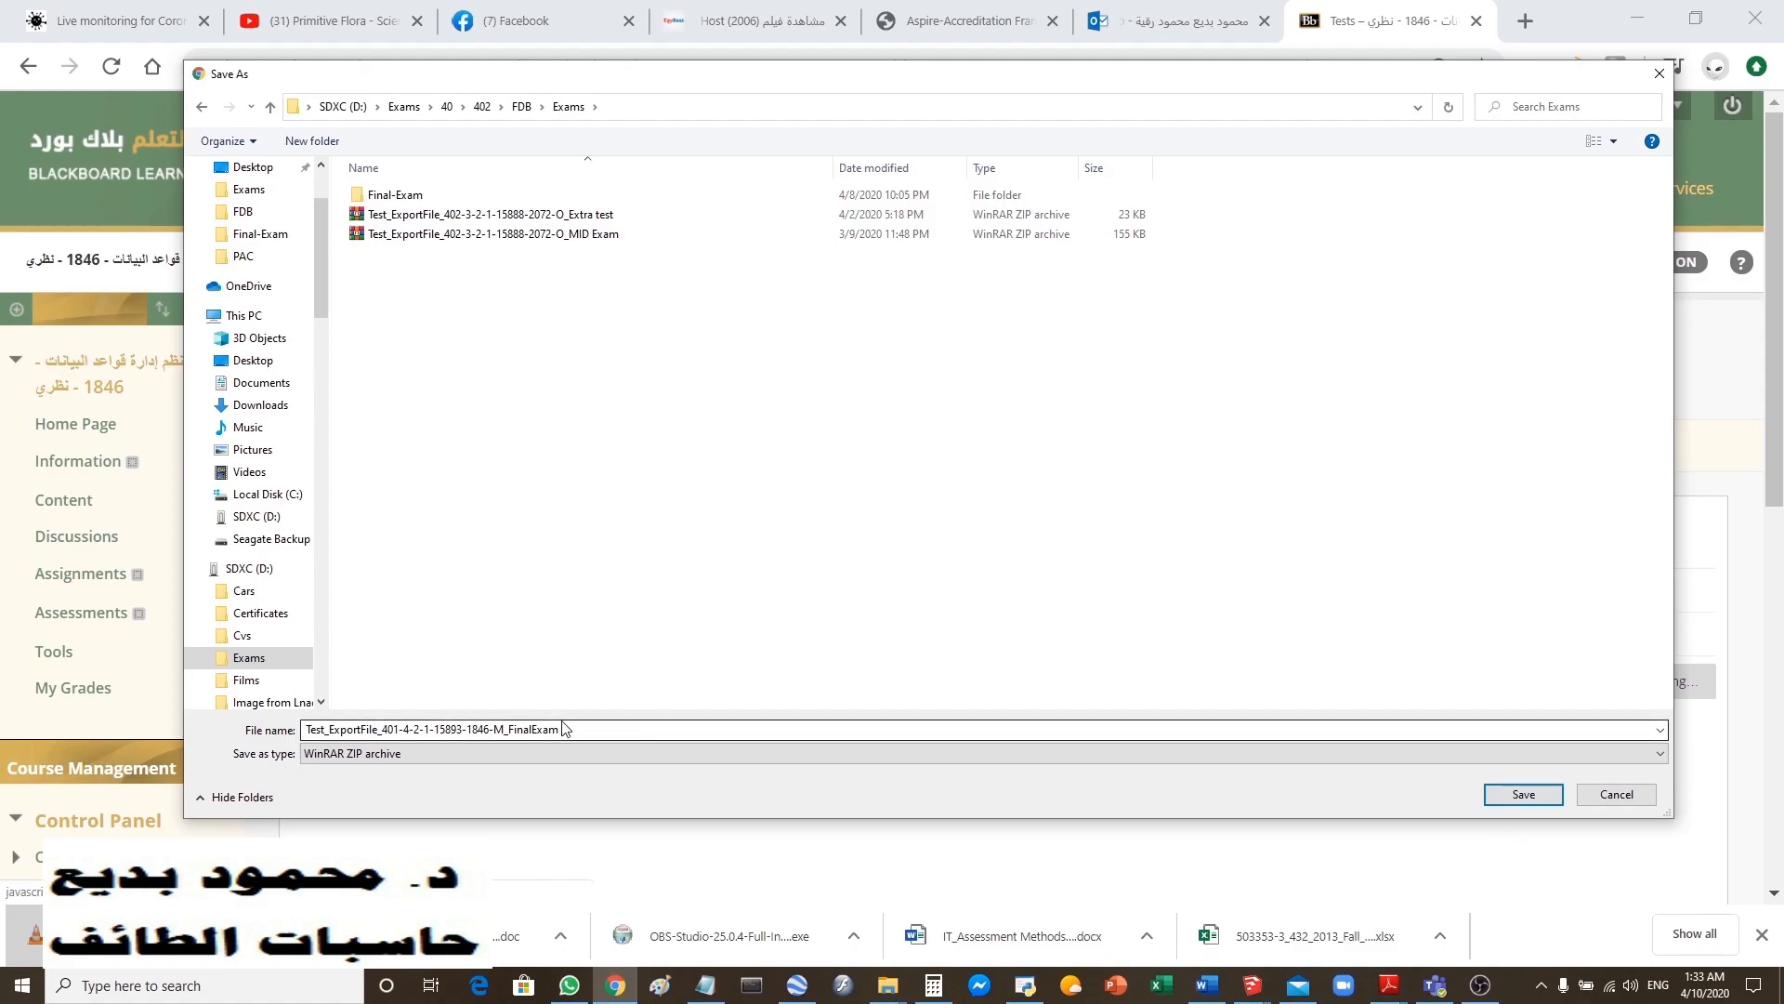
pyautogui.doubleClick(563, 729)
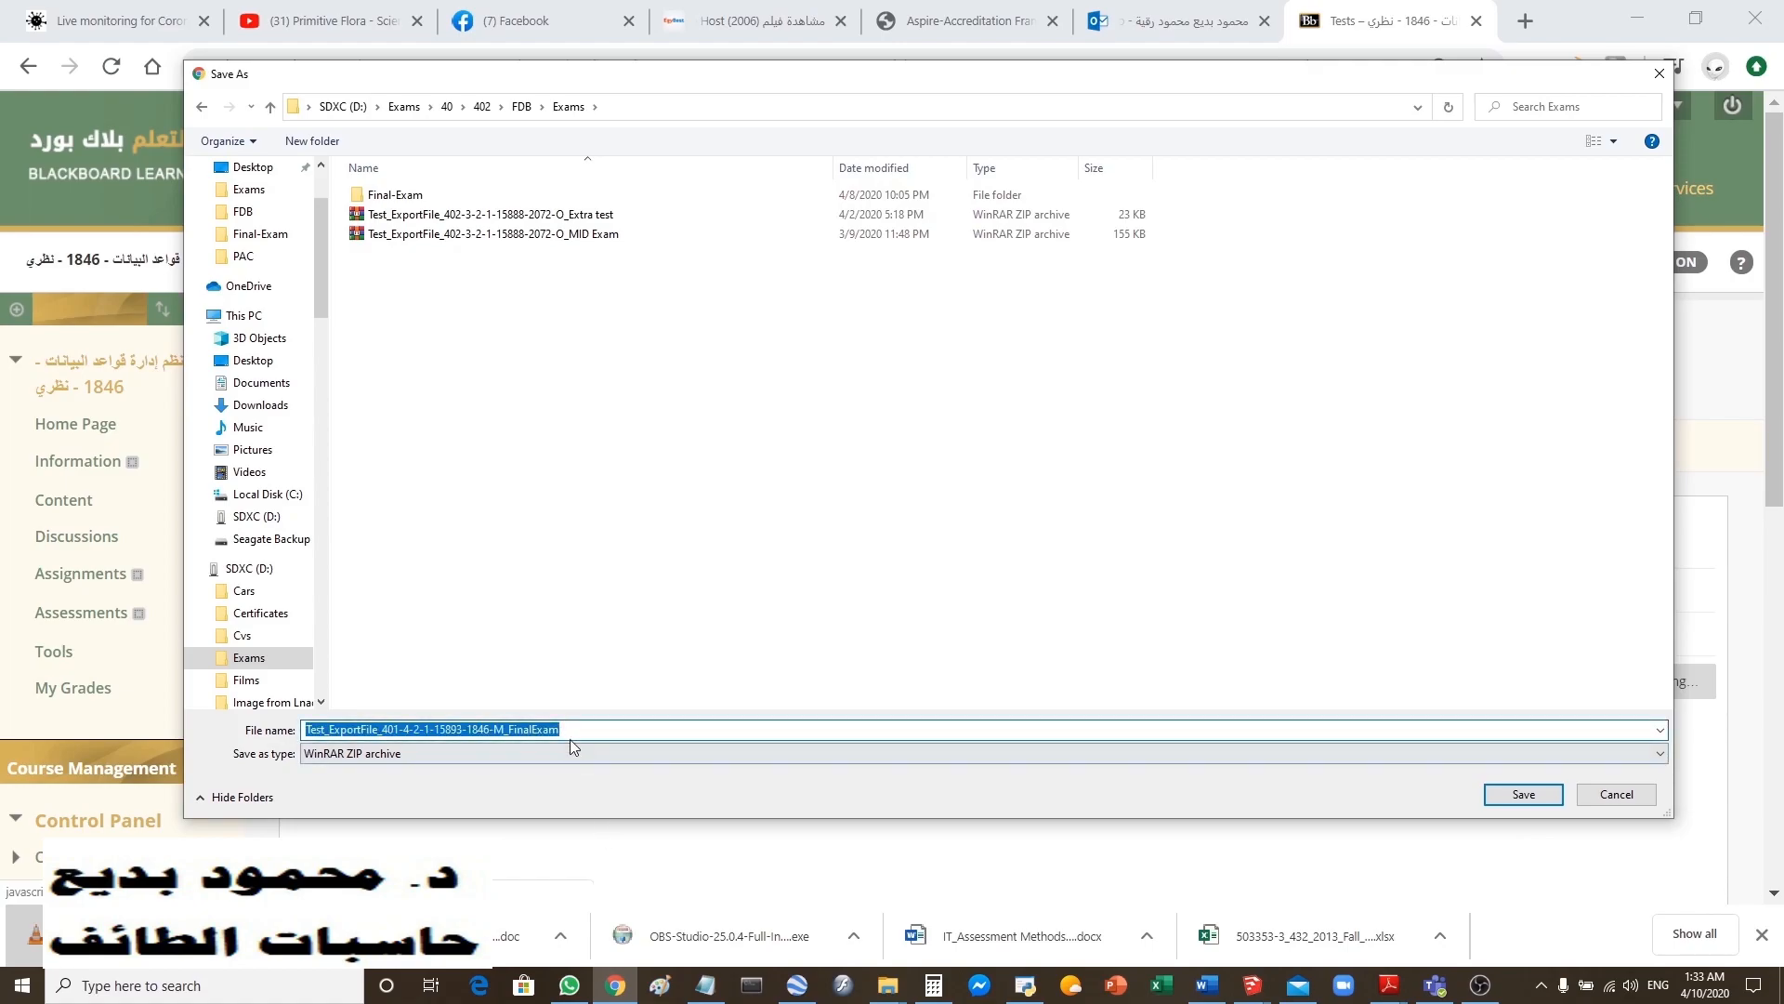
pyautogui.click(565, 729)
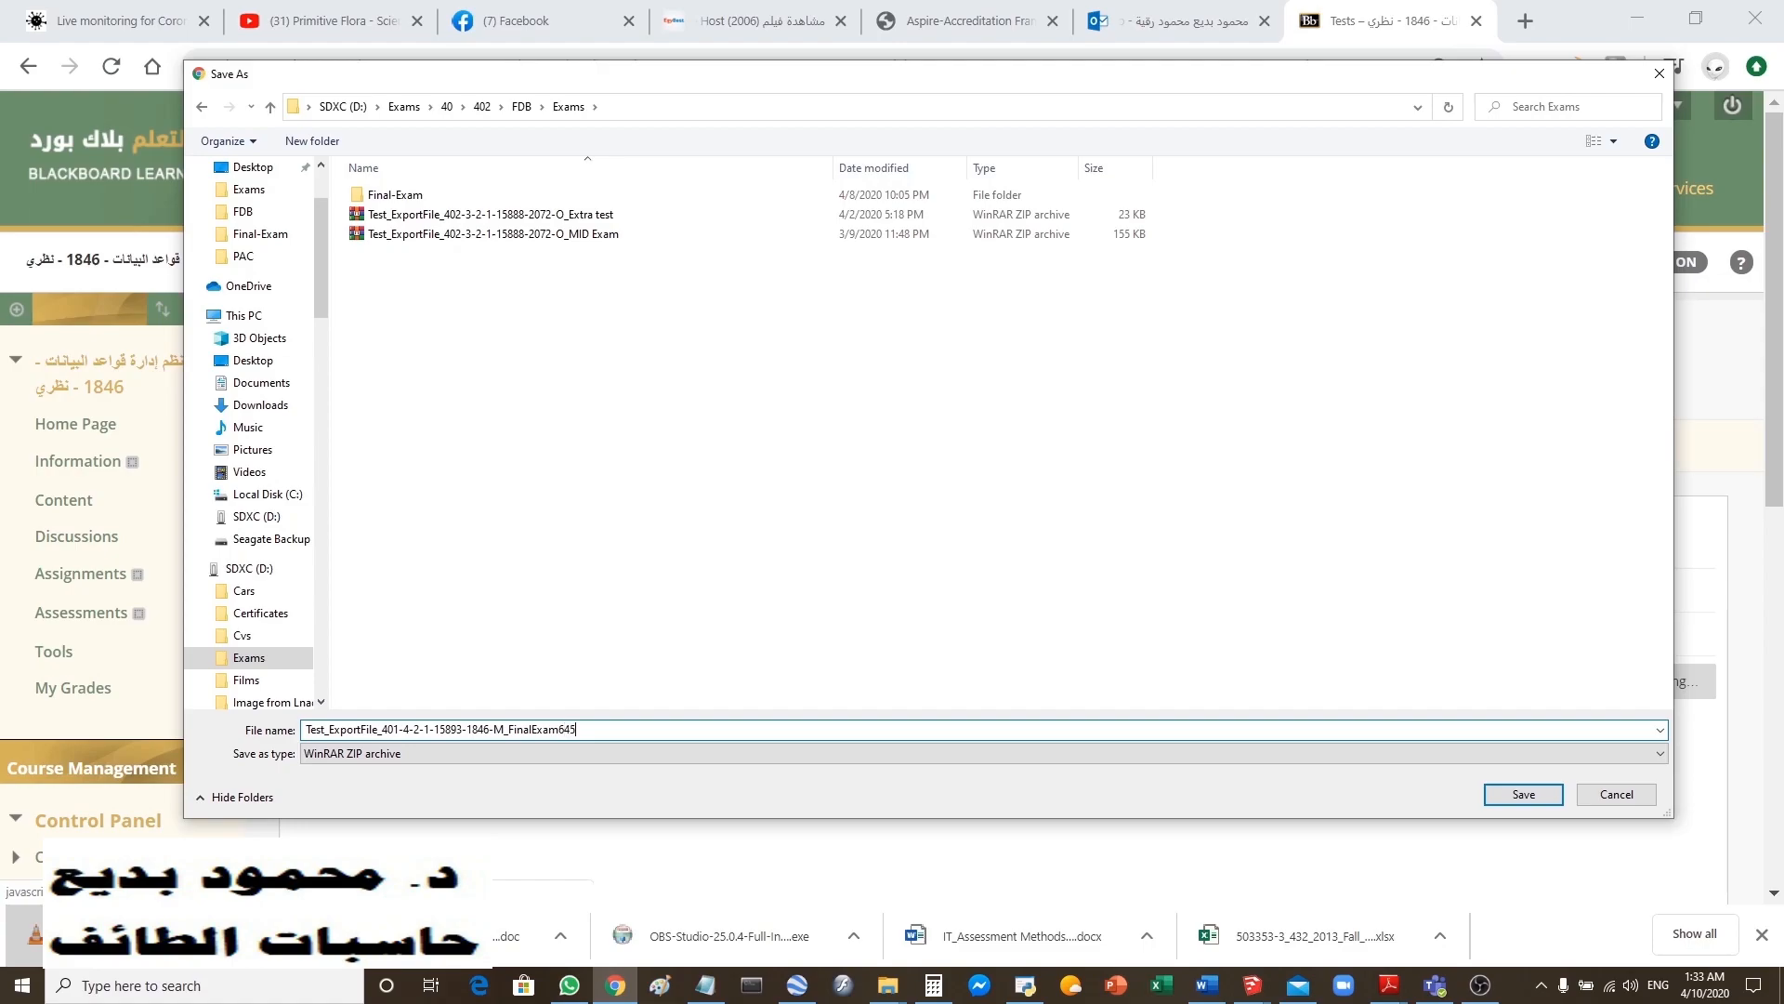
pyautogui.click(1506, 794)
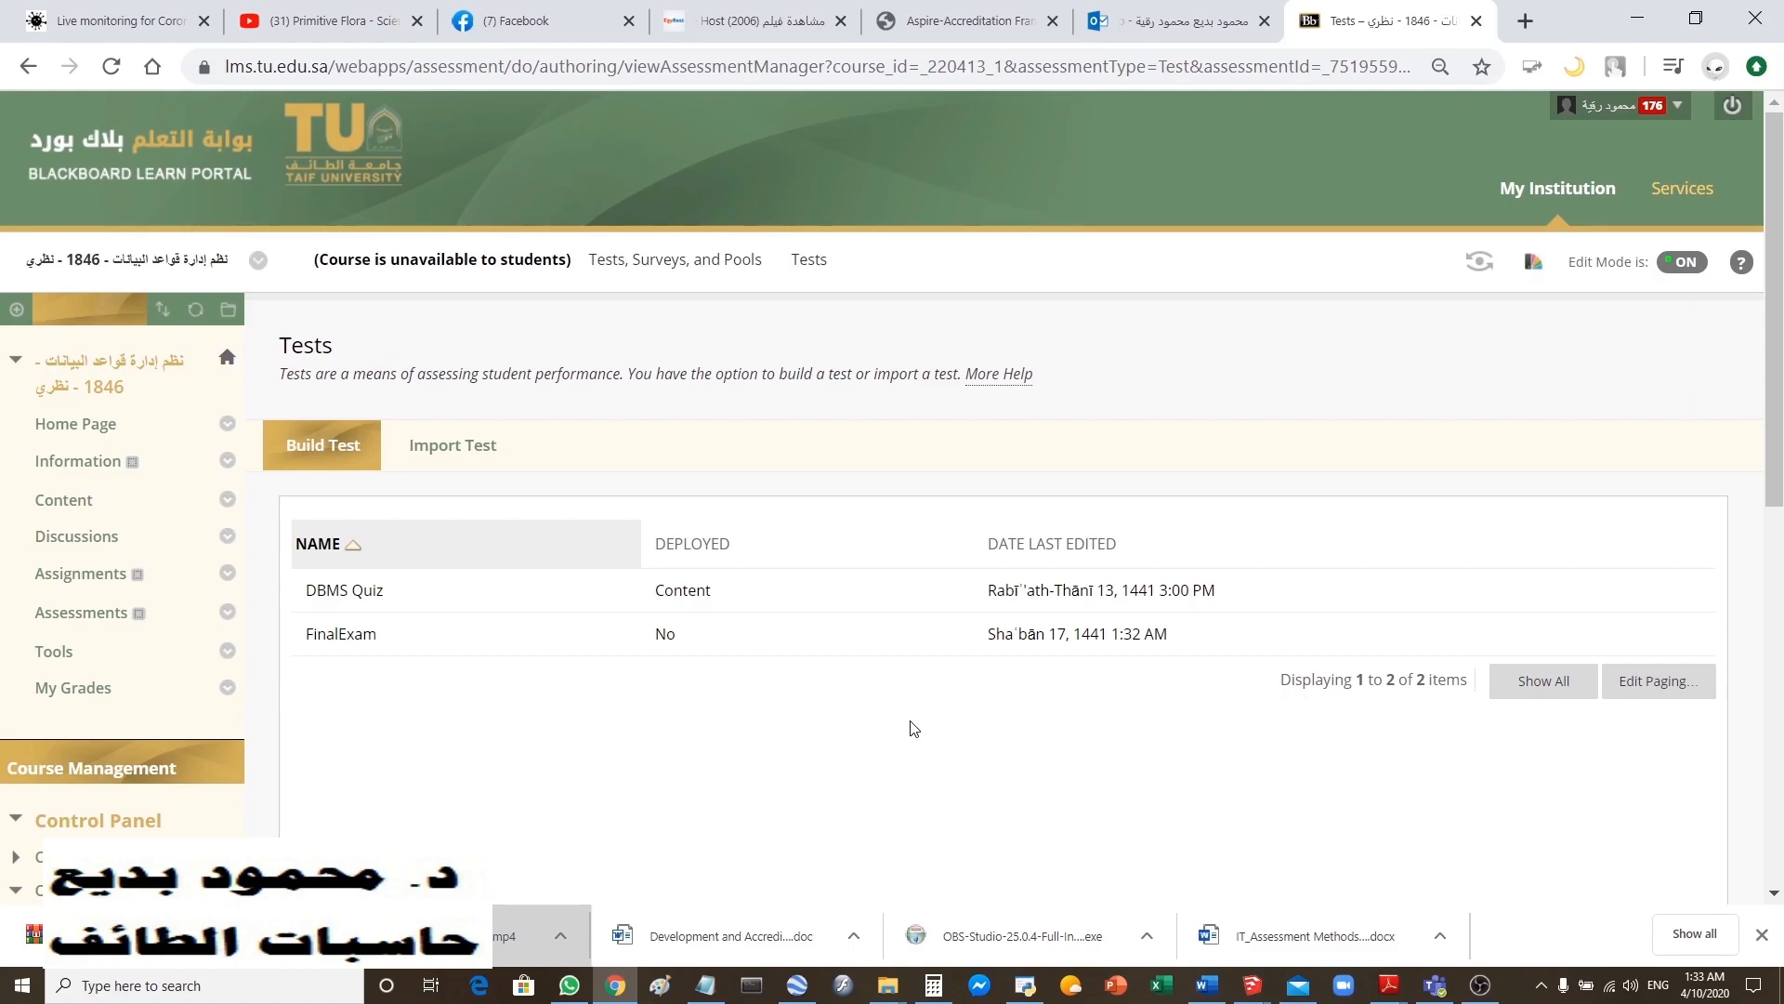
pyautogui.click(454, 447)
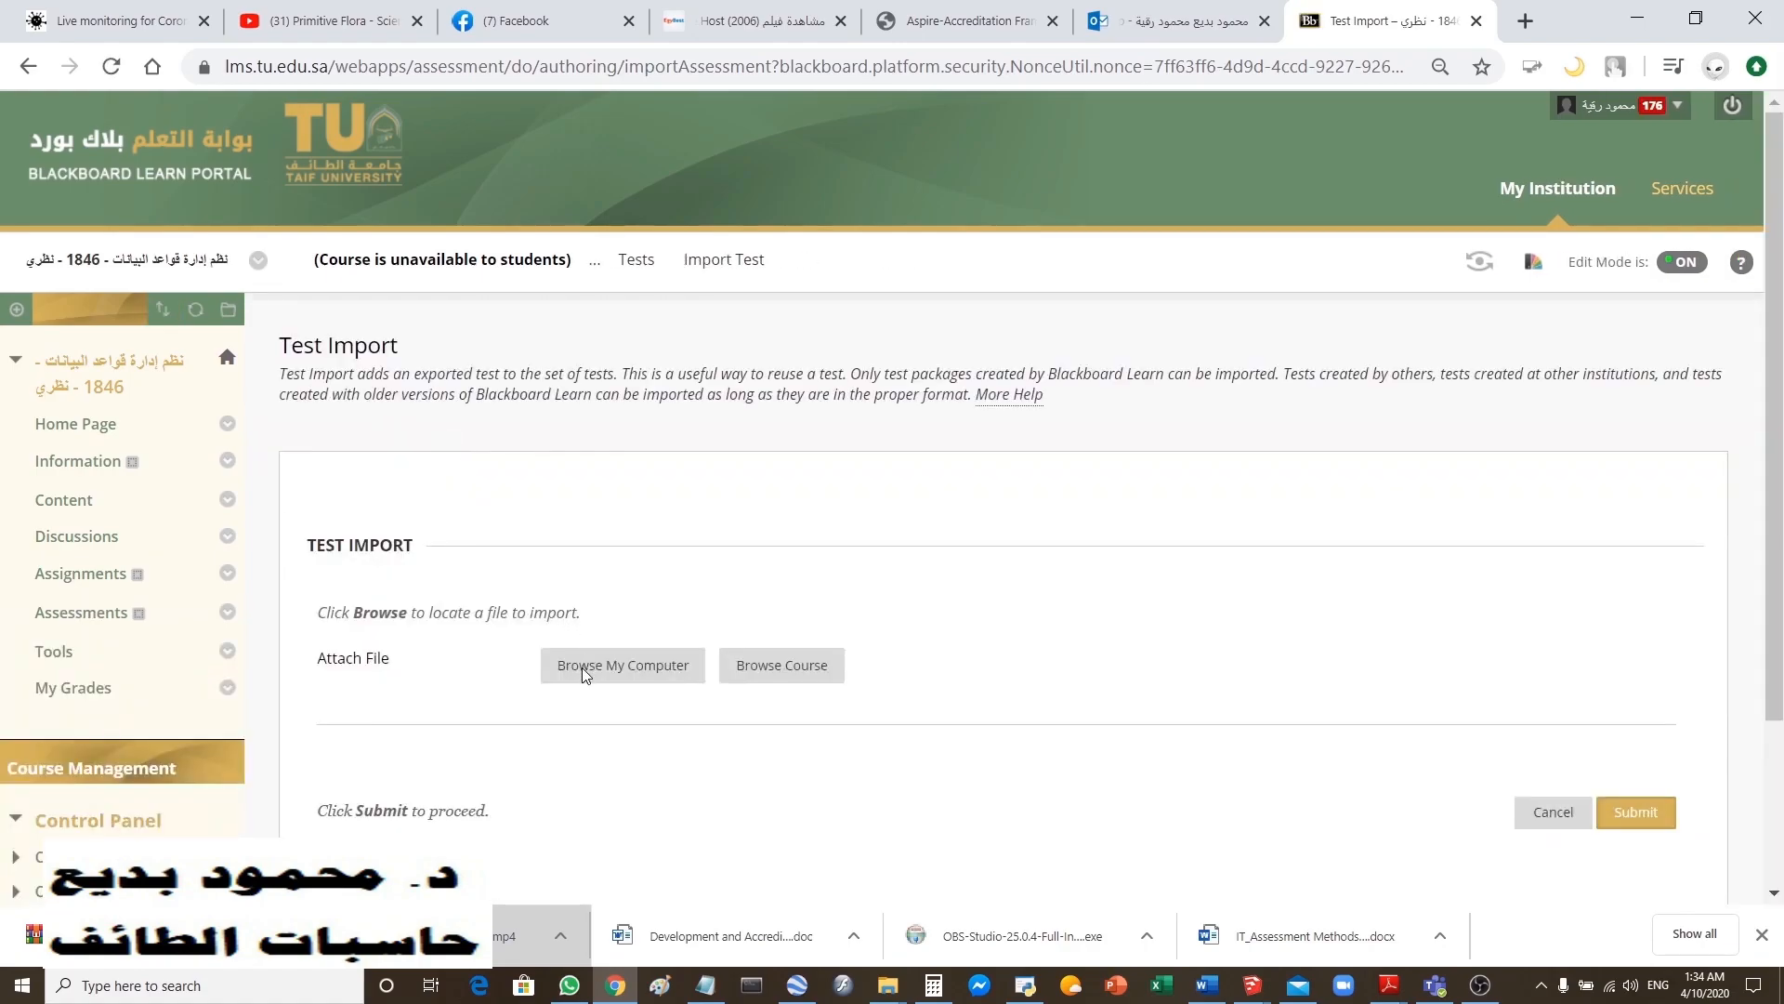
pyautogui.click(582, 667)
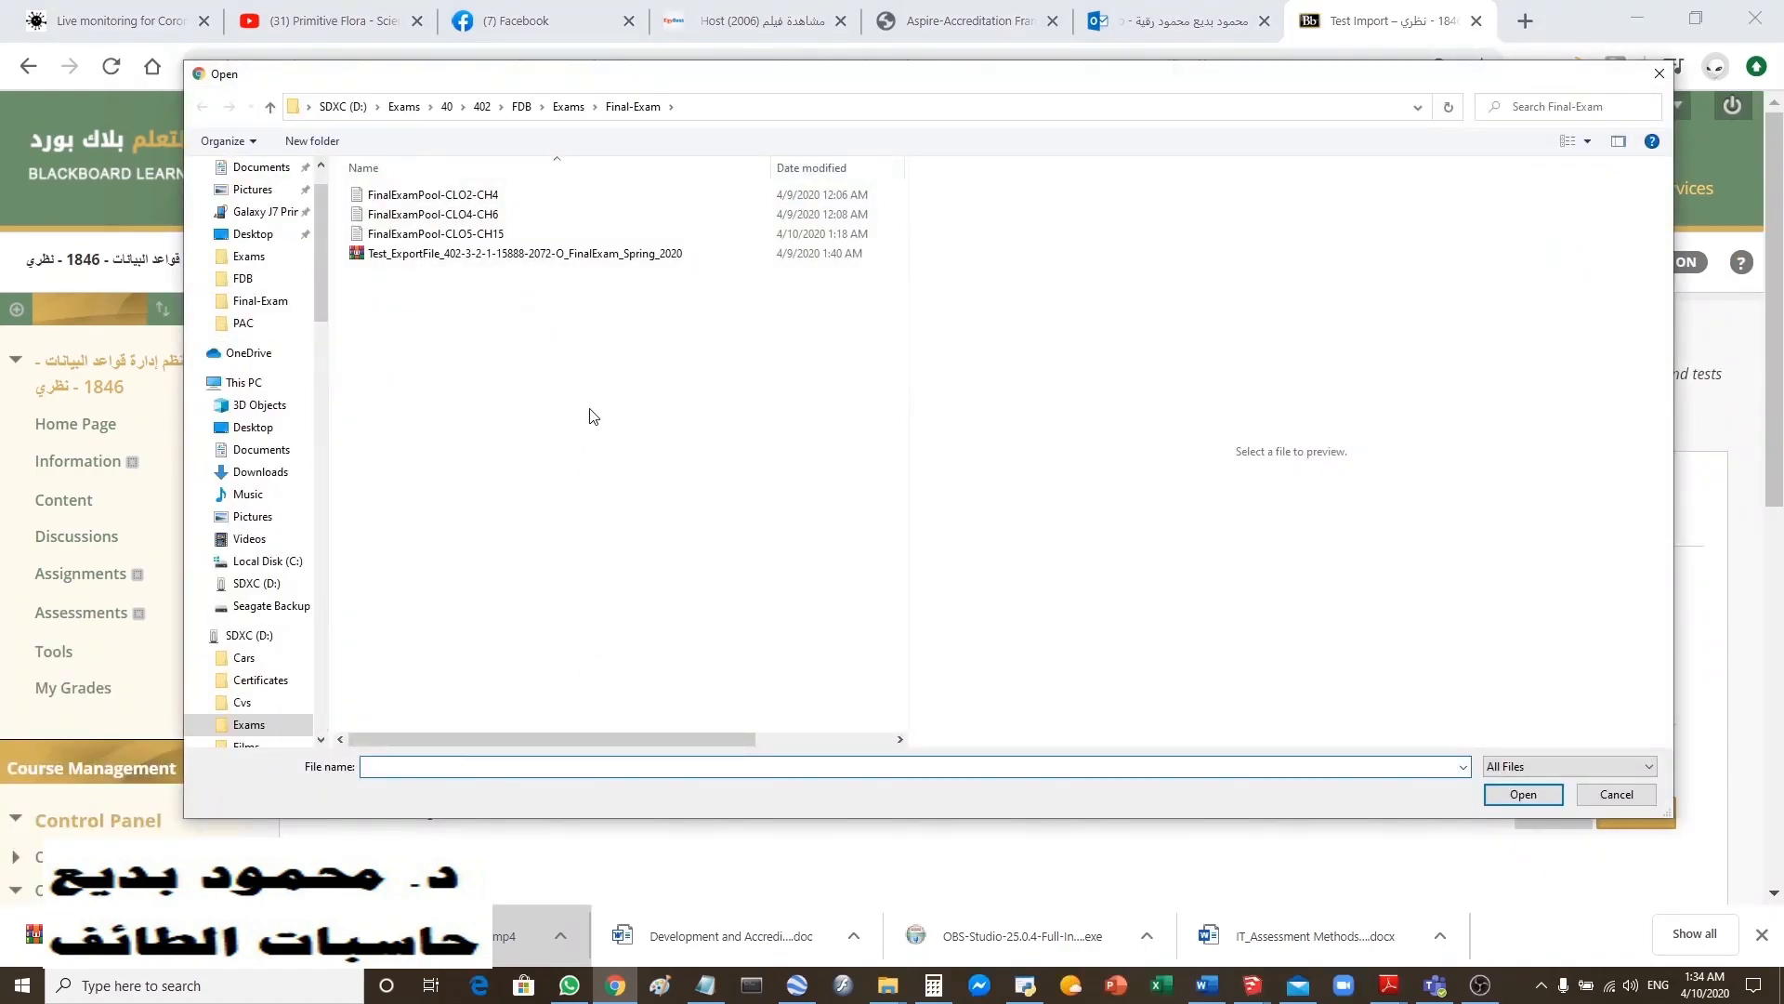
pyautogui.click(583, 254)
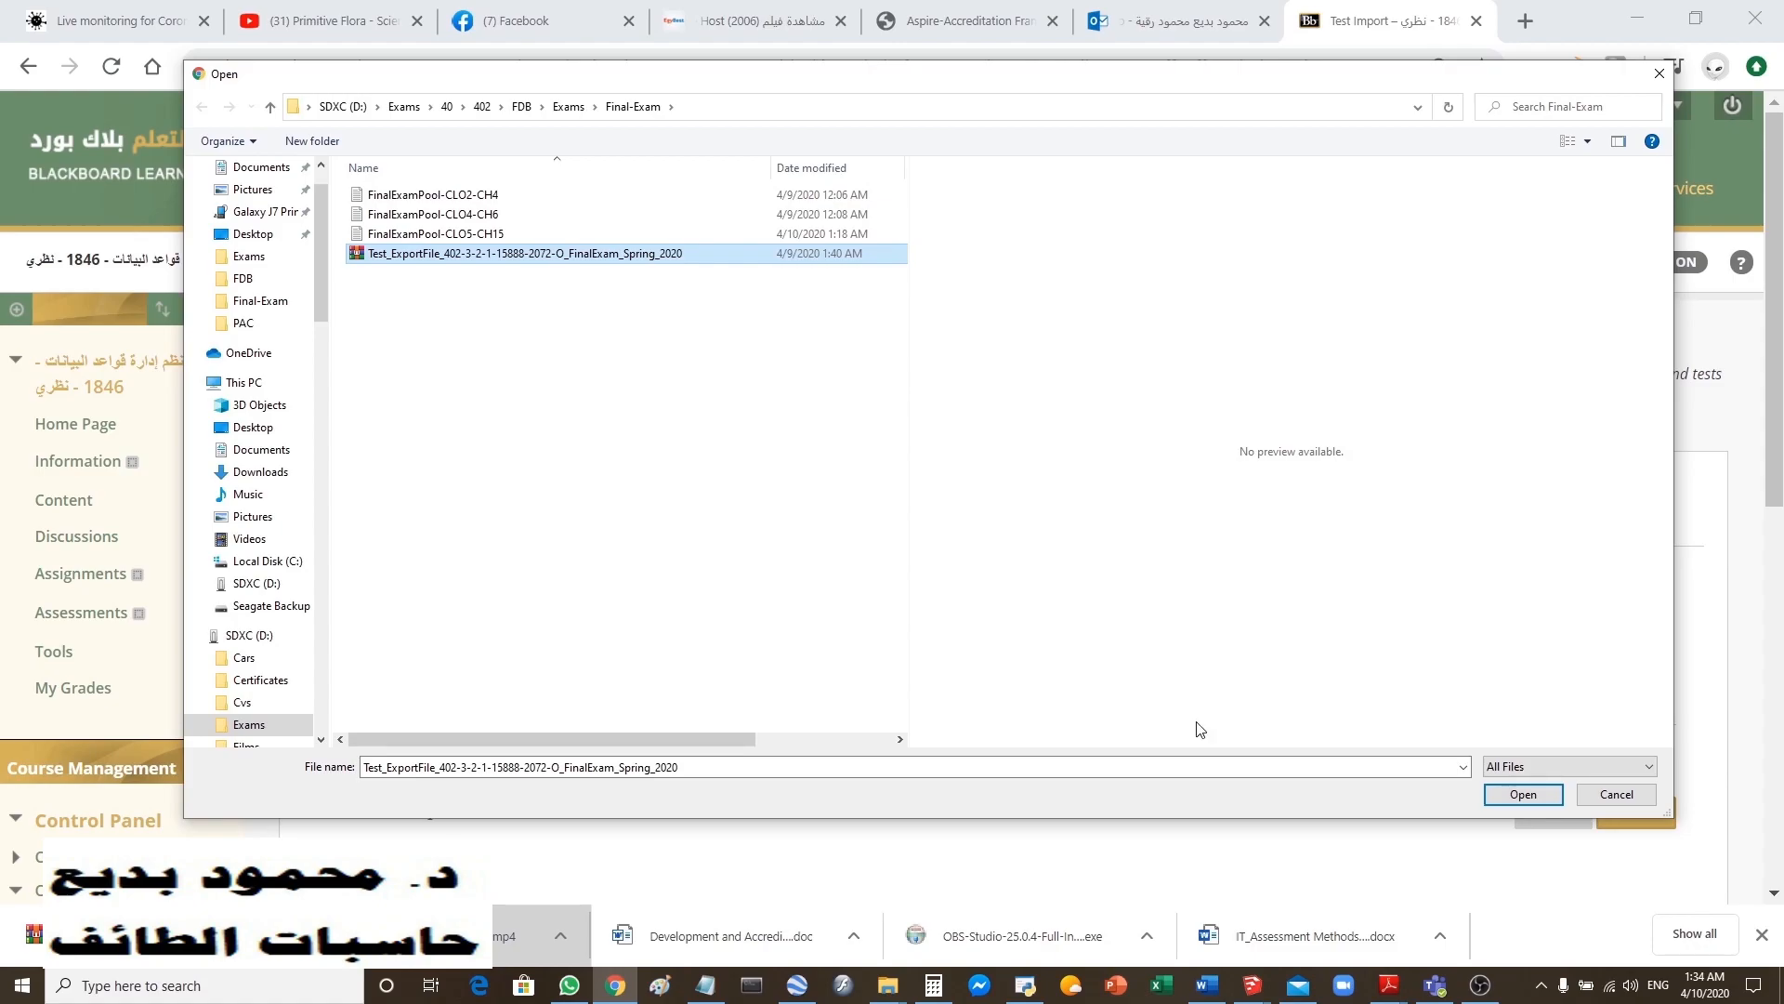
pyautogui.click(1524, 794)
pyautogui.click(1637, 886)
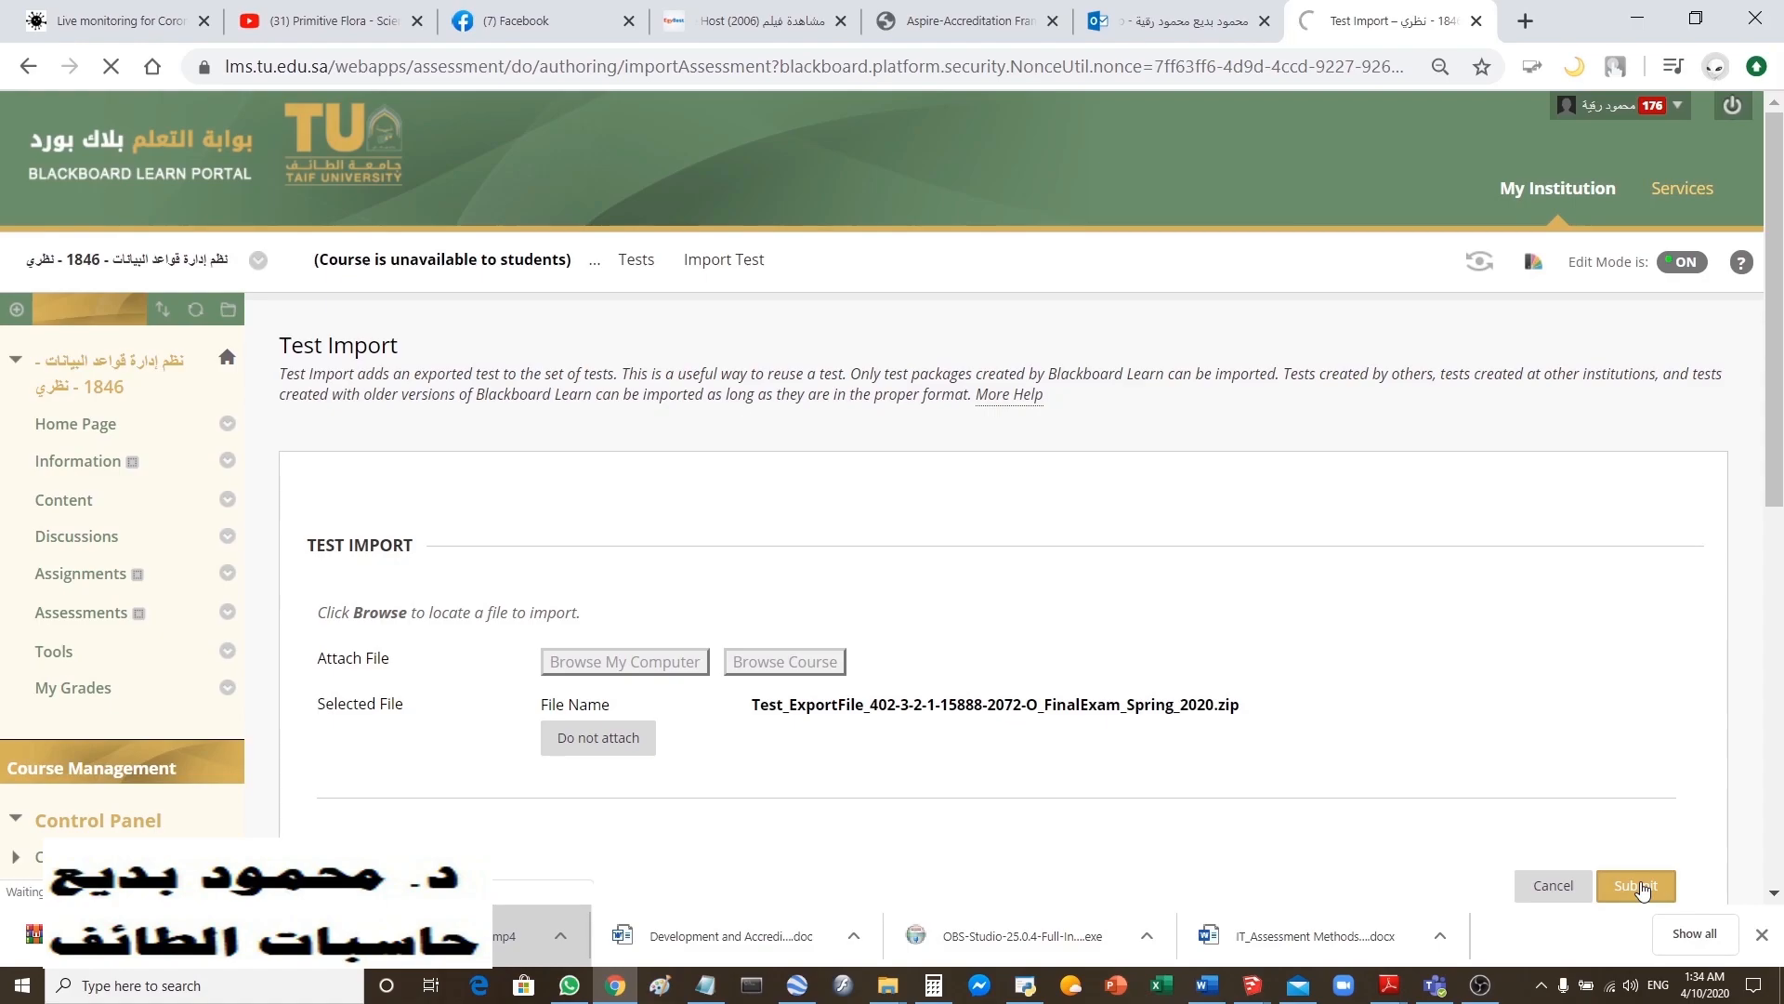
pyautogui.scroll(-2, 1642, 890)
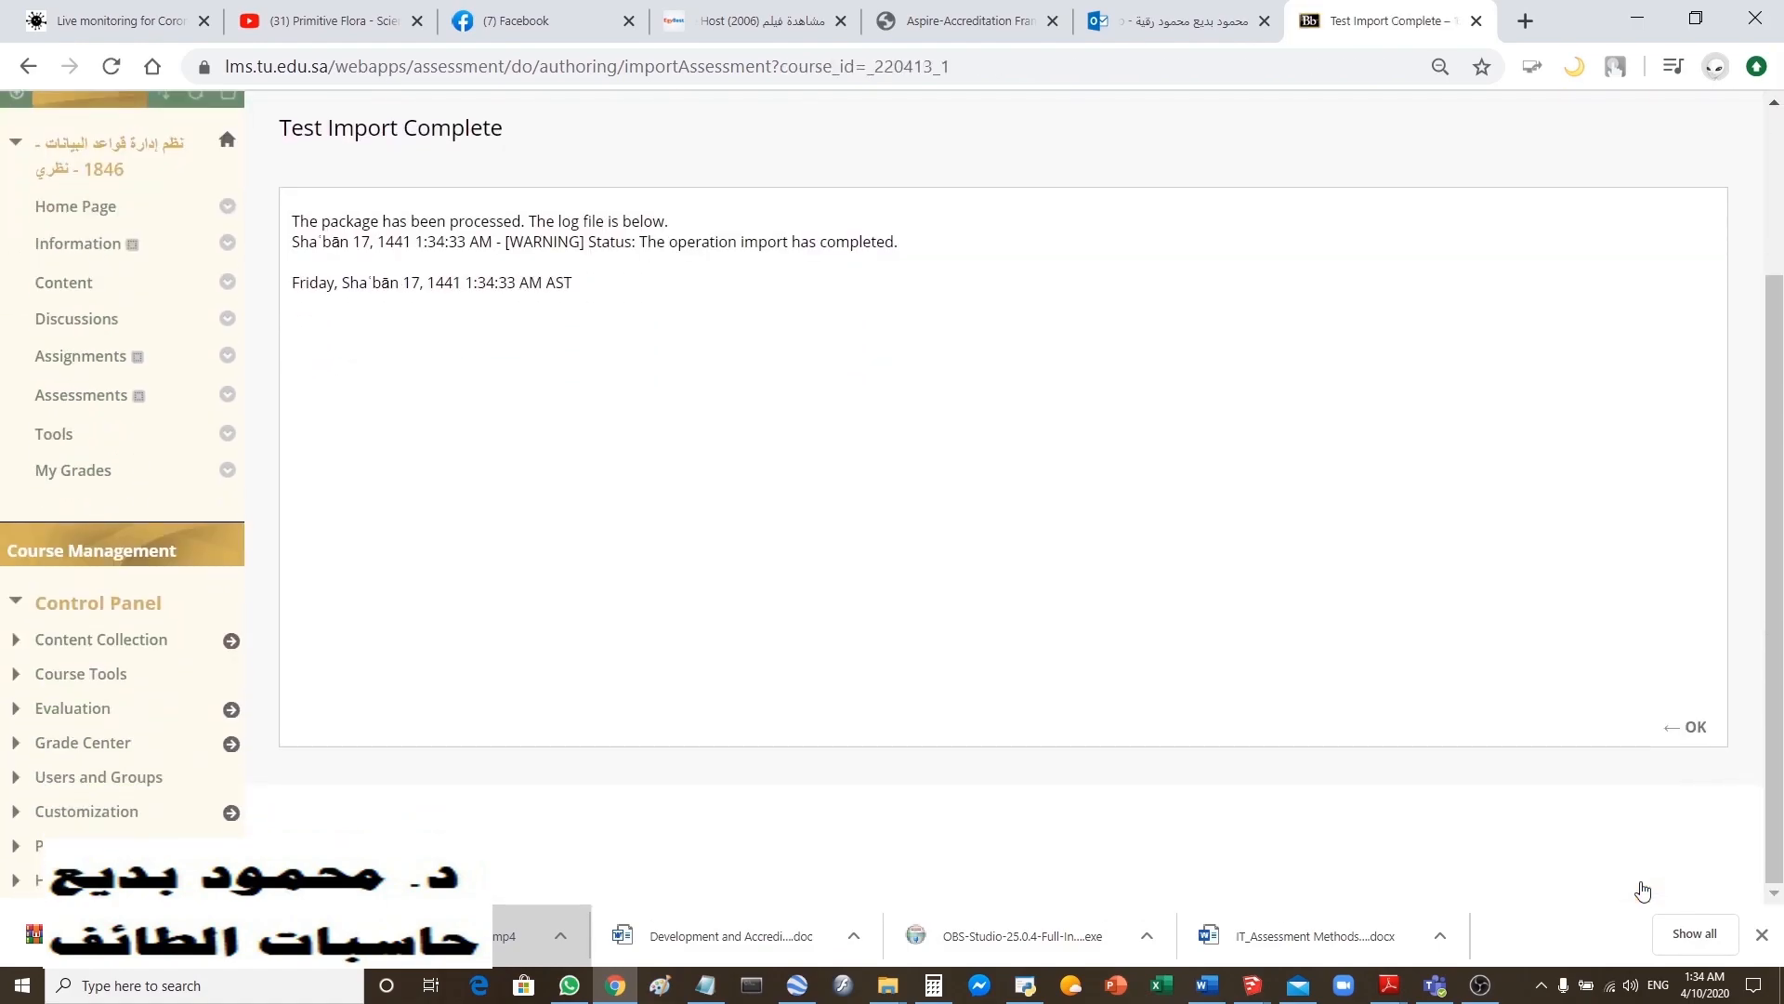
pyautogui.click(1687, 727)
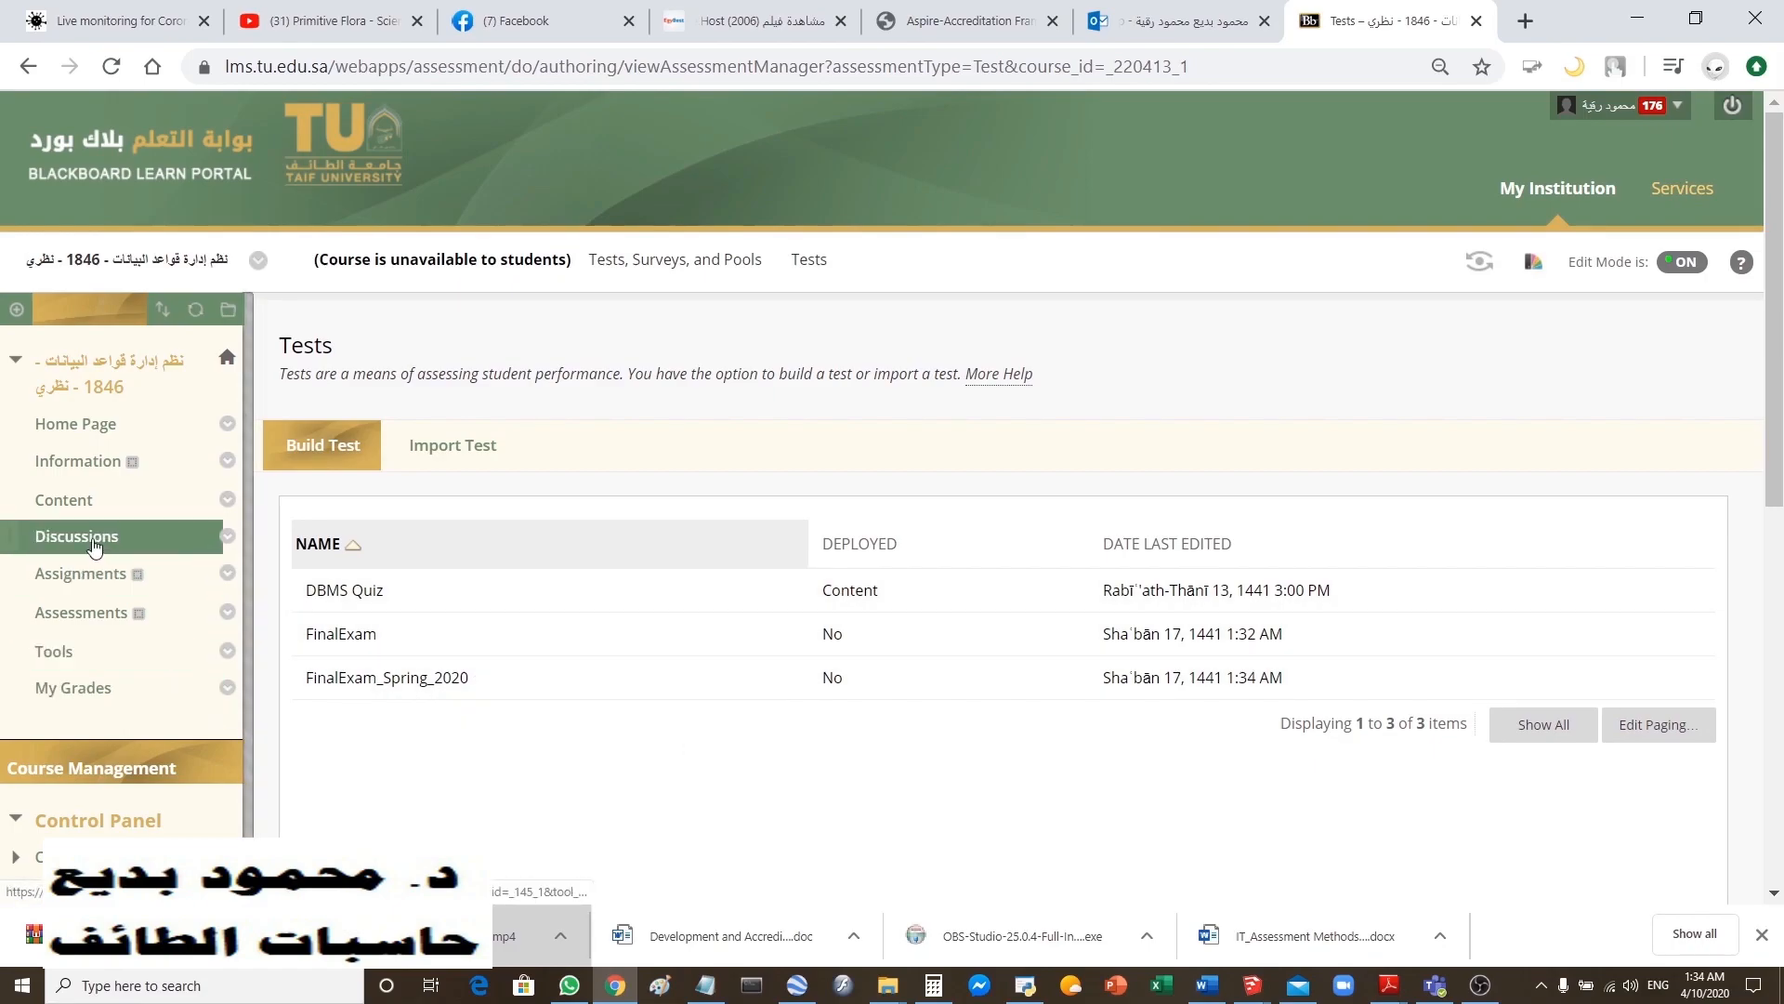
# - Add the existing test FinalExam_Spring_2020 to the course's Content area and submit it to reach its test options
pyautogui.click(53, 502)
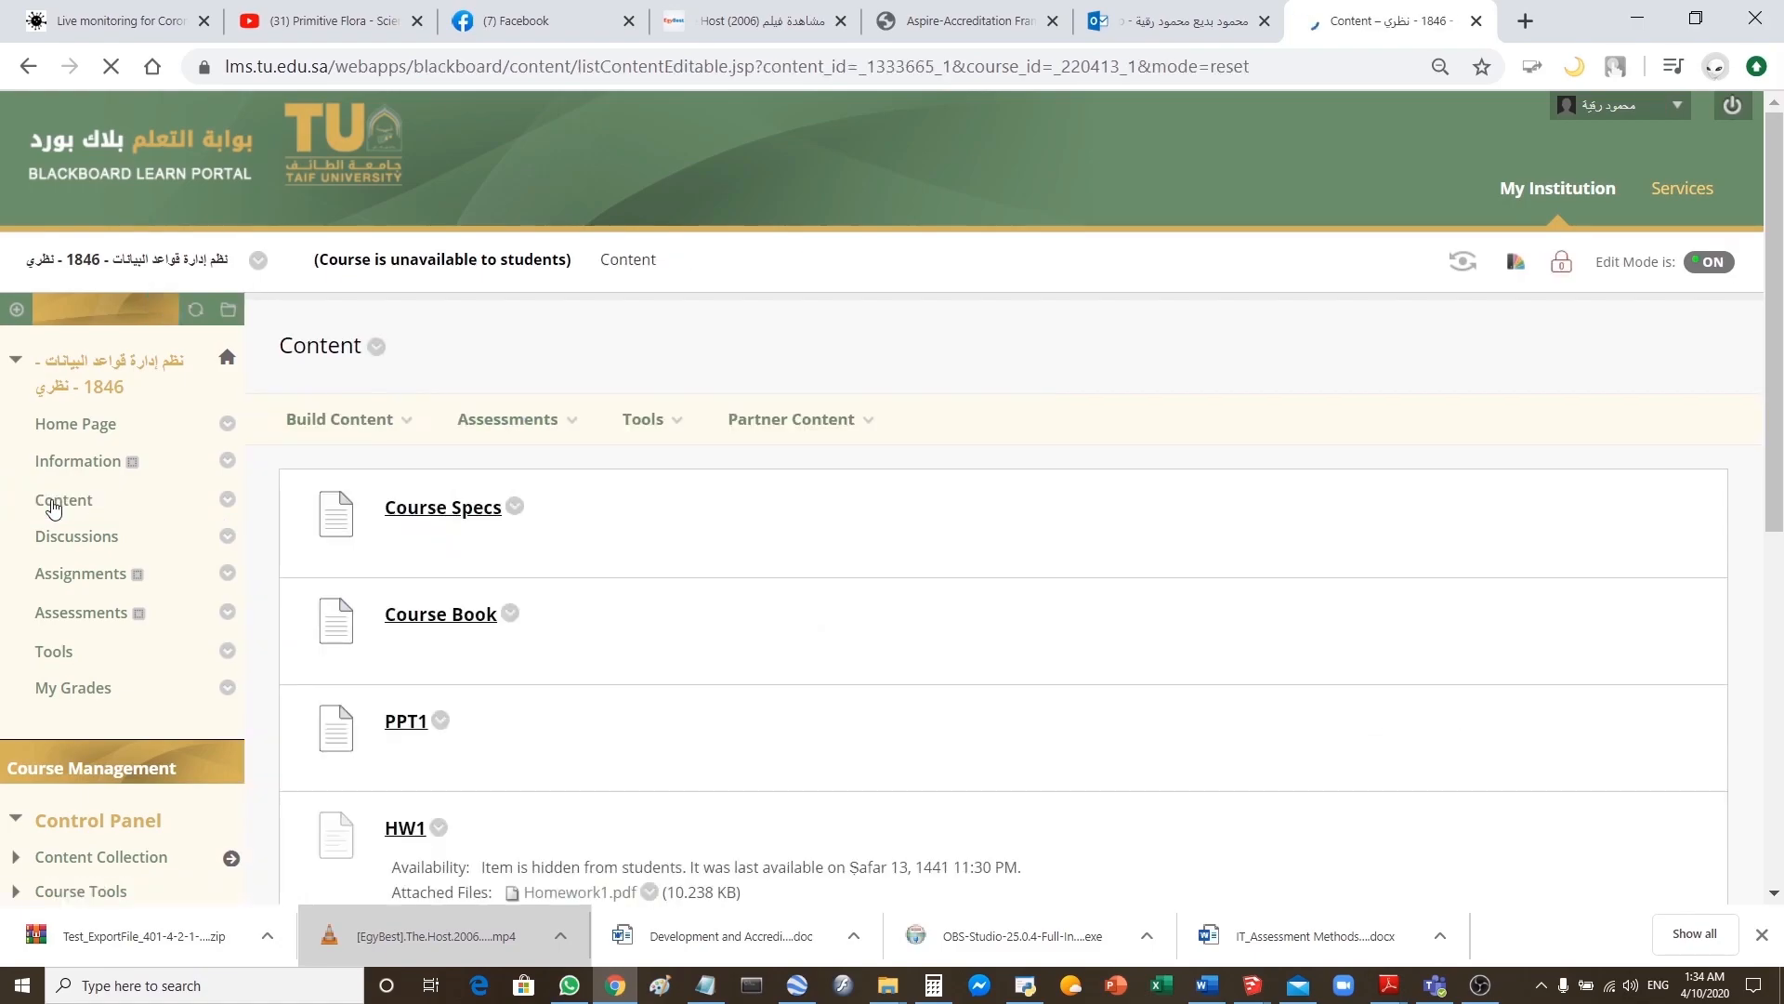
pyautogui.click(567, 428)
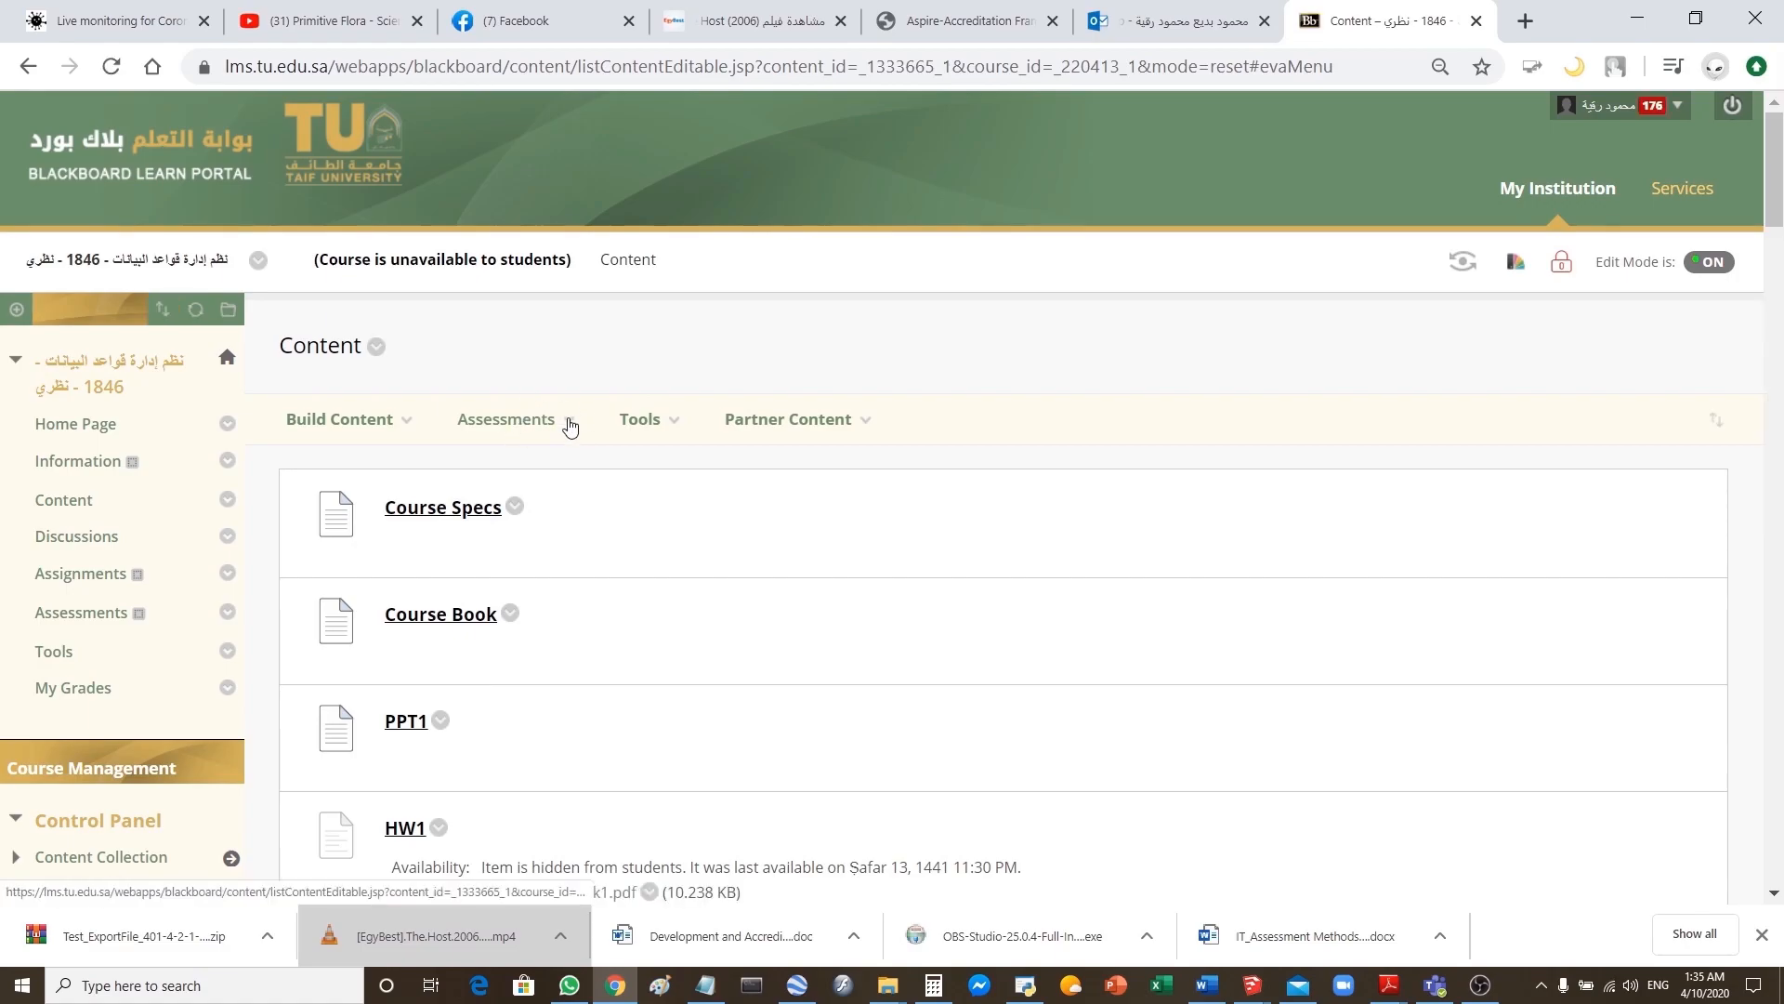
pyautogui.click(571, 427)
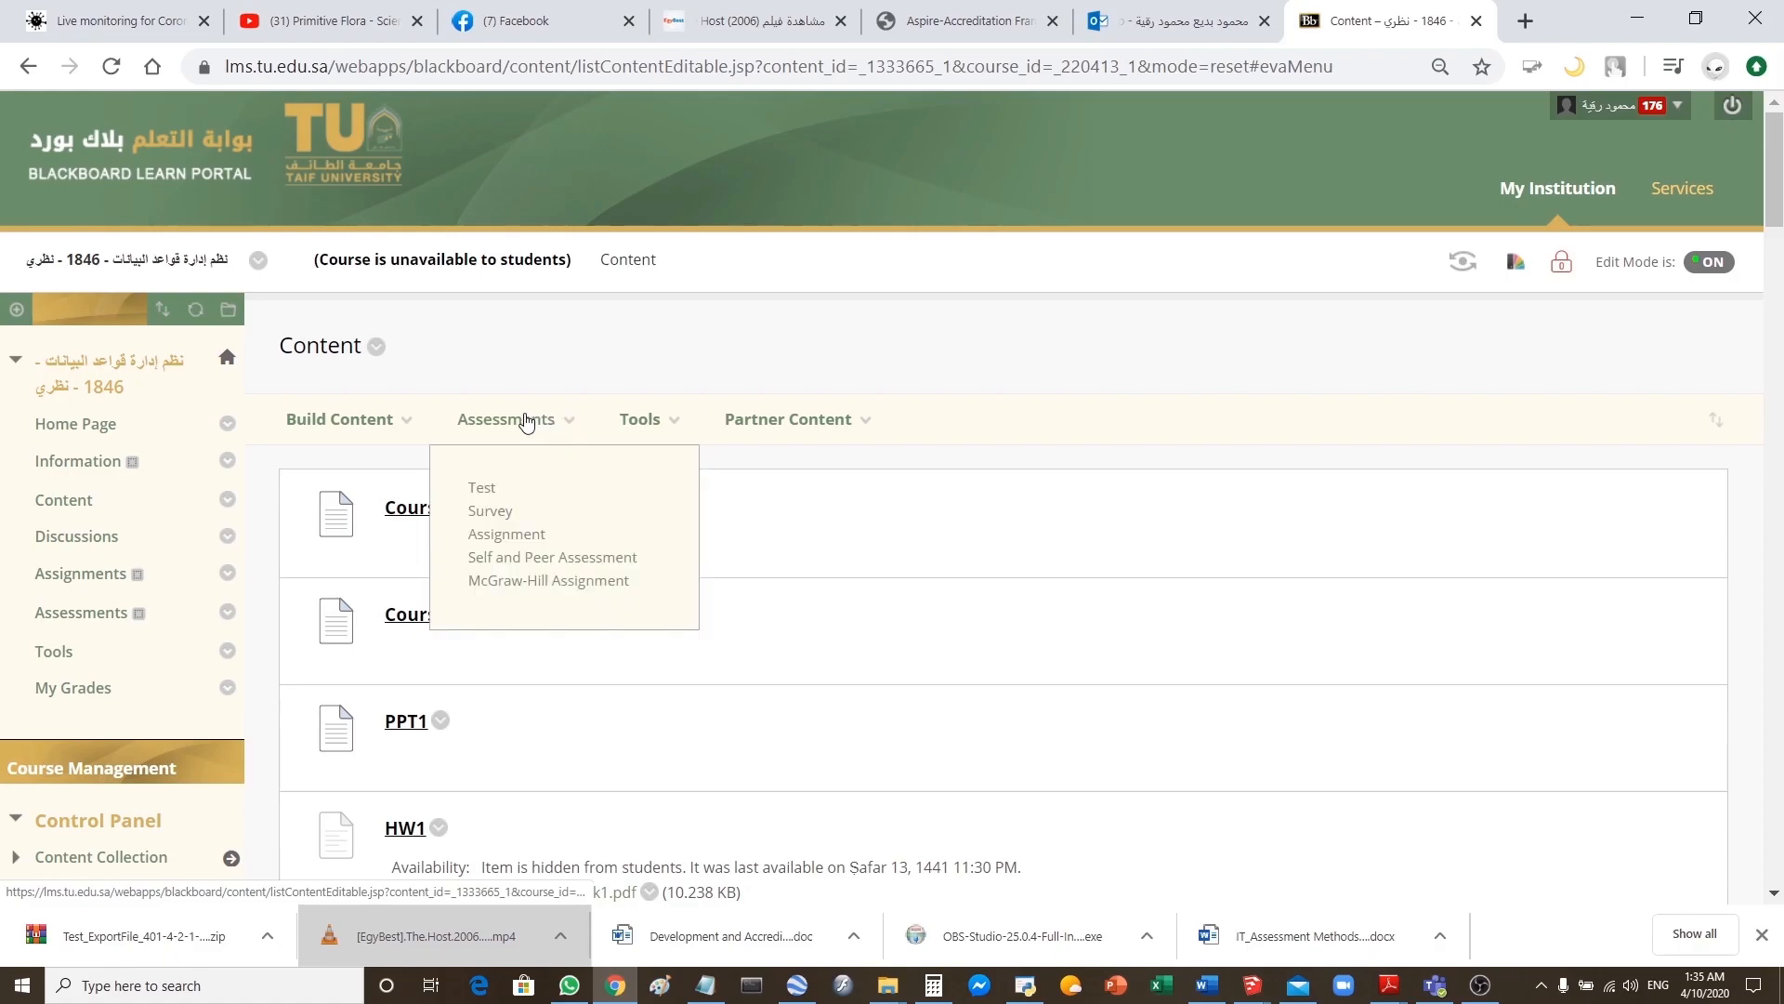
pyautogui.click(492, 489)
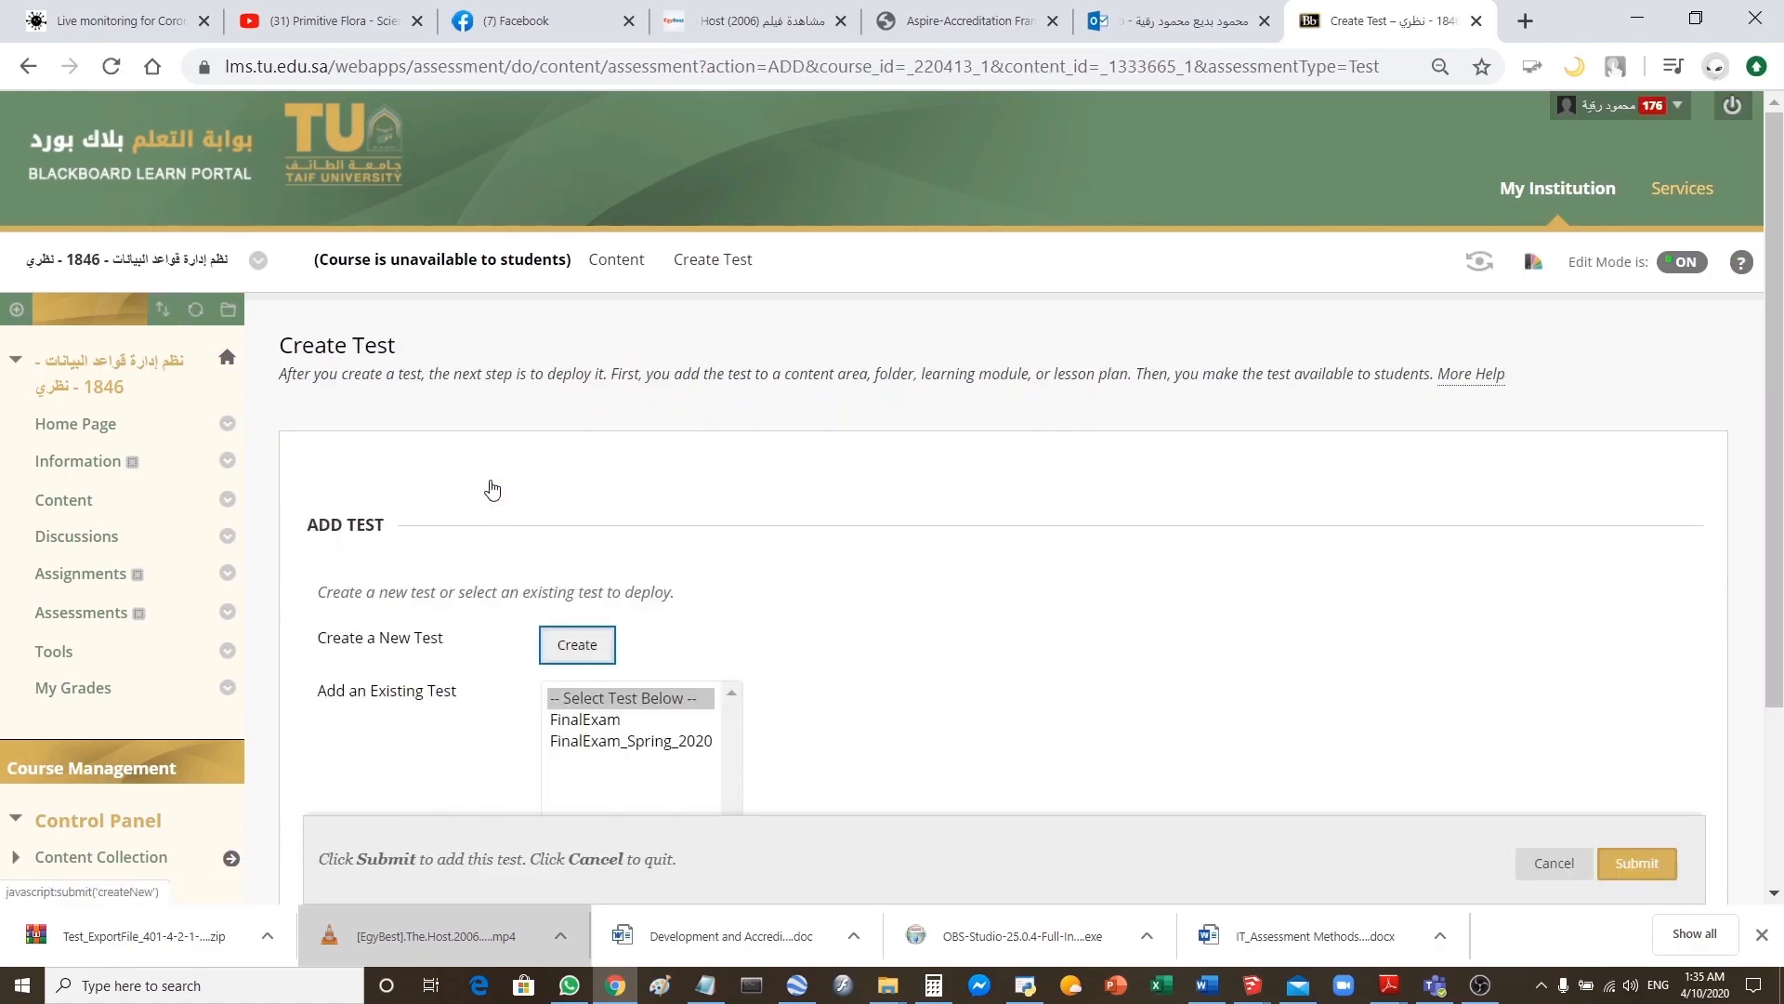
pyautogui.click(657, 741)
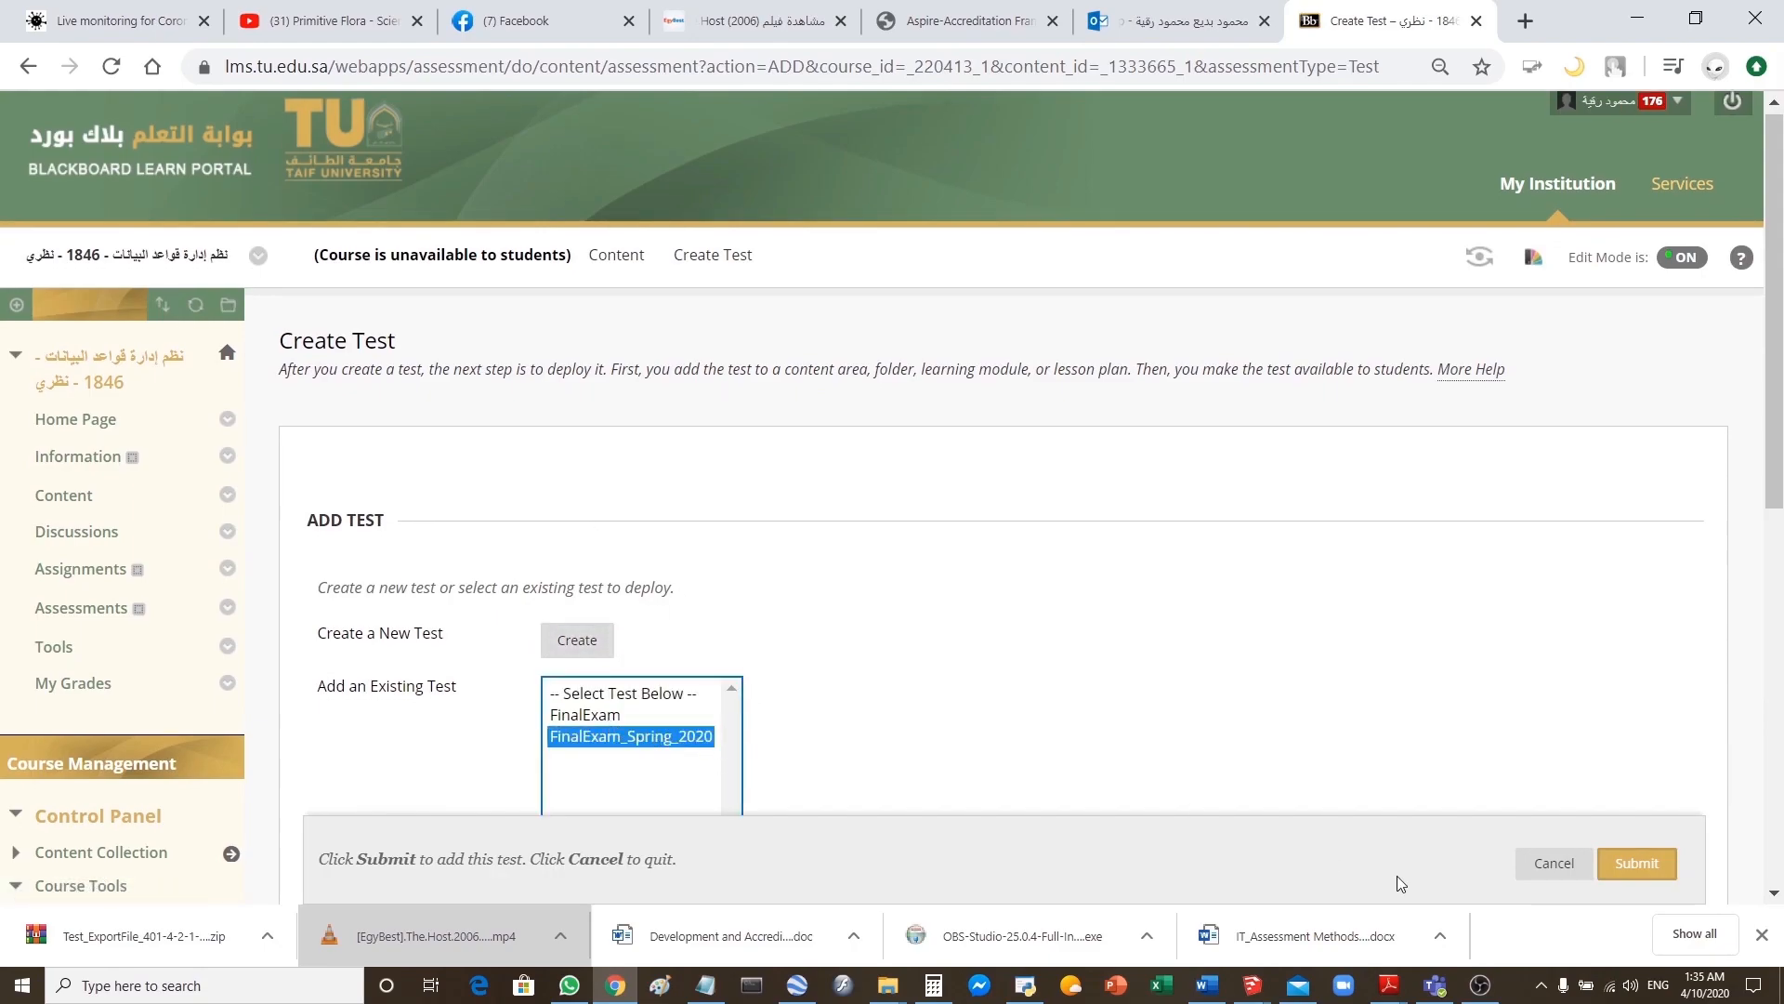
pyautogui.click(1660, 864)
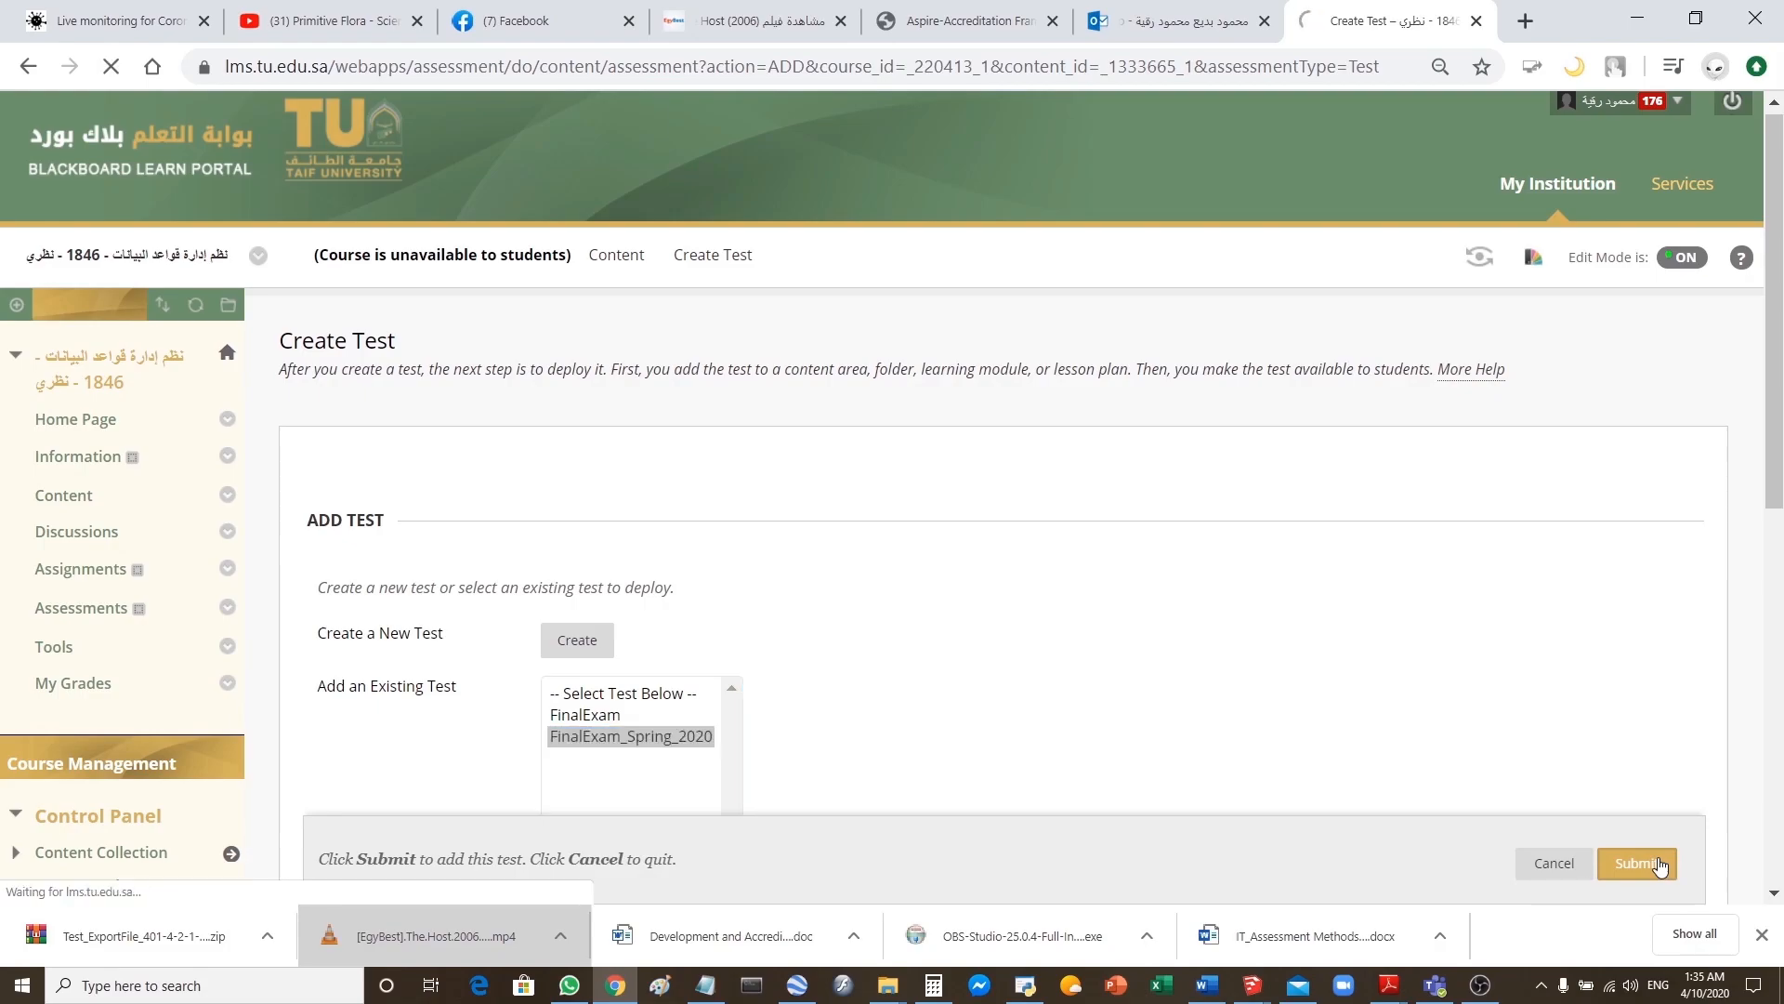
# - Review the test options for FinalExam_Spring_2020, from description and instructions through availability, self-assessment and feedback to test presentation
pyautogui.scroll(-6, 1396, 734)
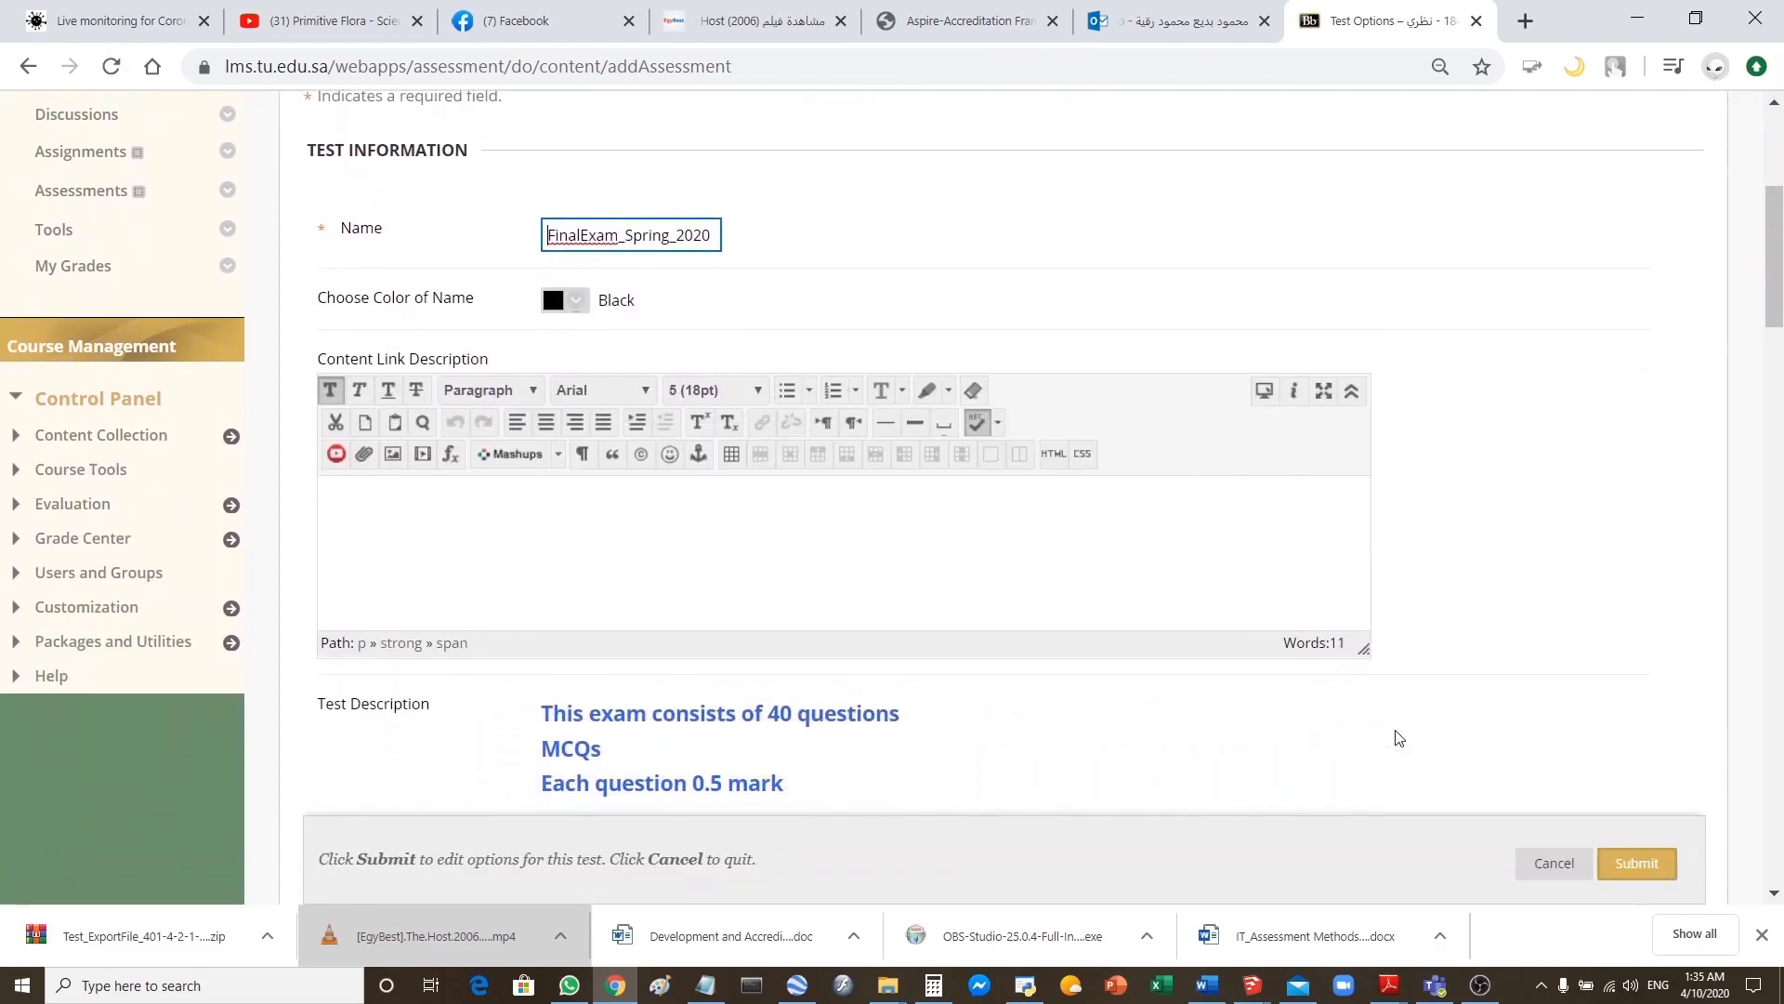
pyautogui.scroll(-1, 1398, 737)
pyautogui.scroll(-4, 1399, 737)
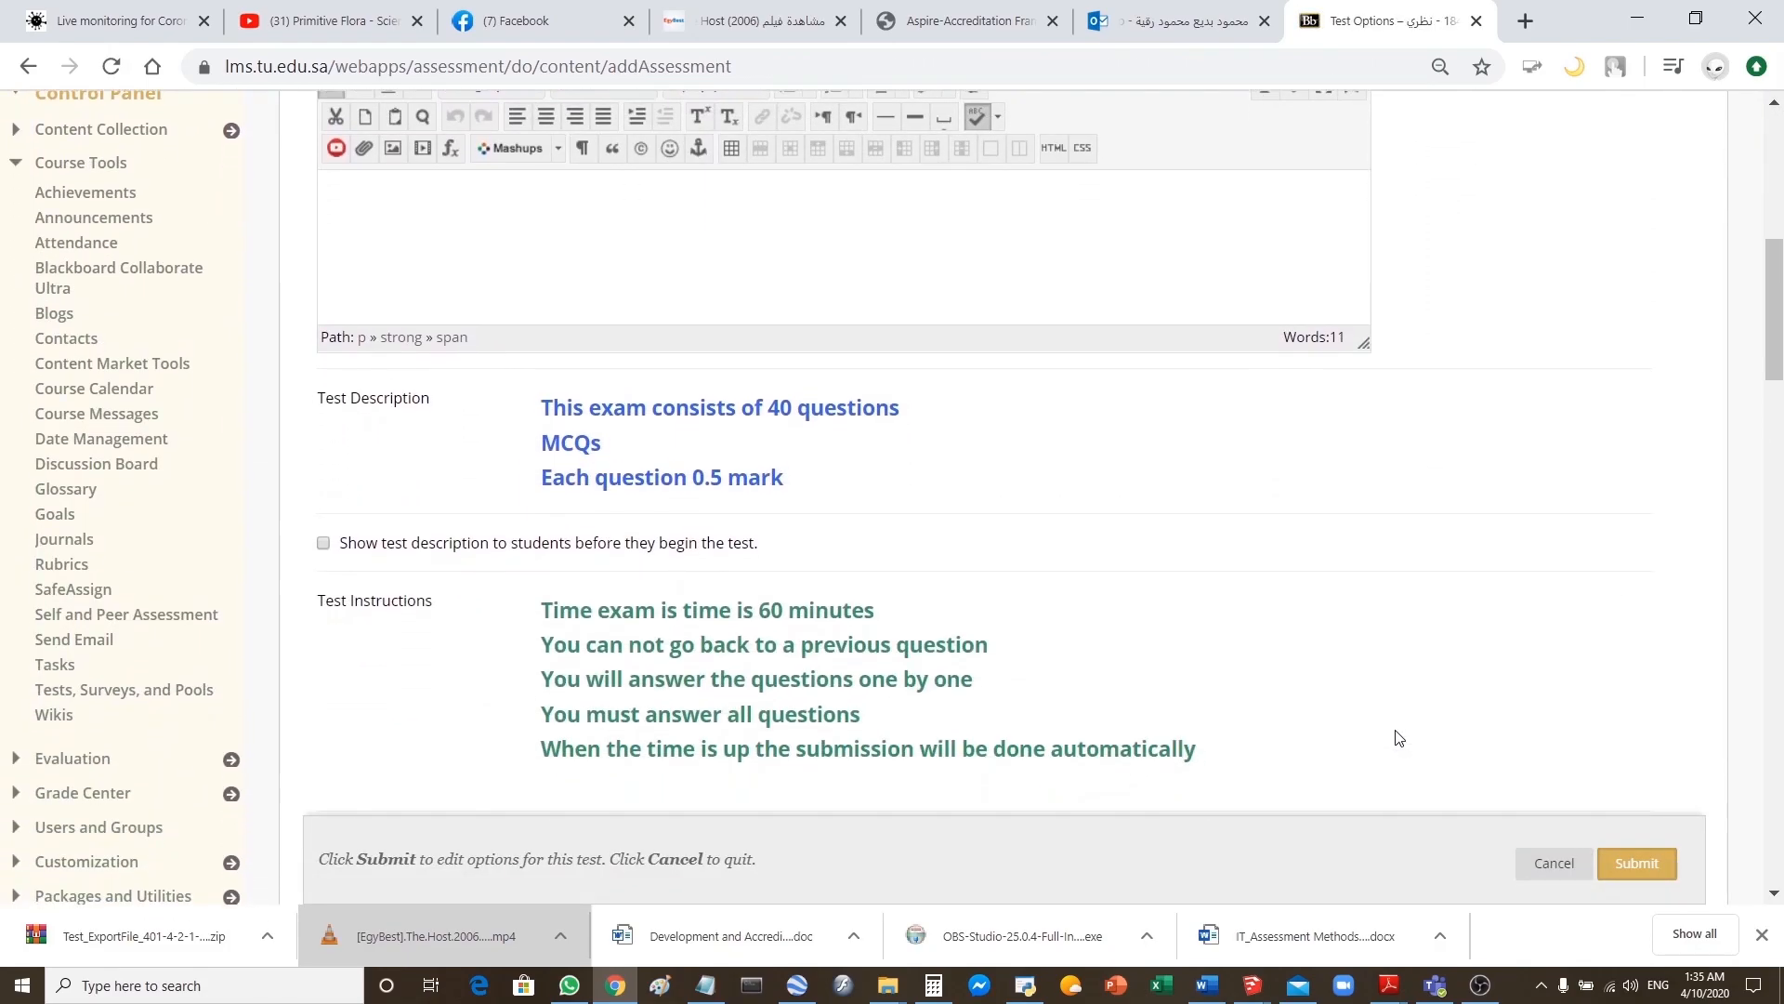
pyautogui.scroll(-4, 1399, 737)
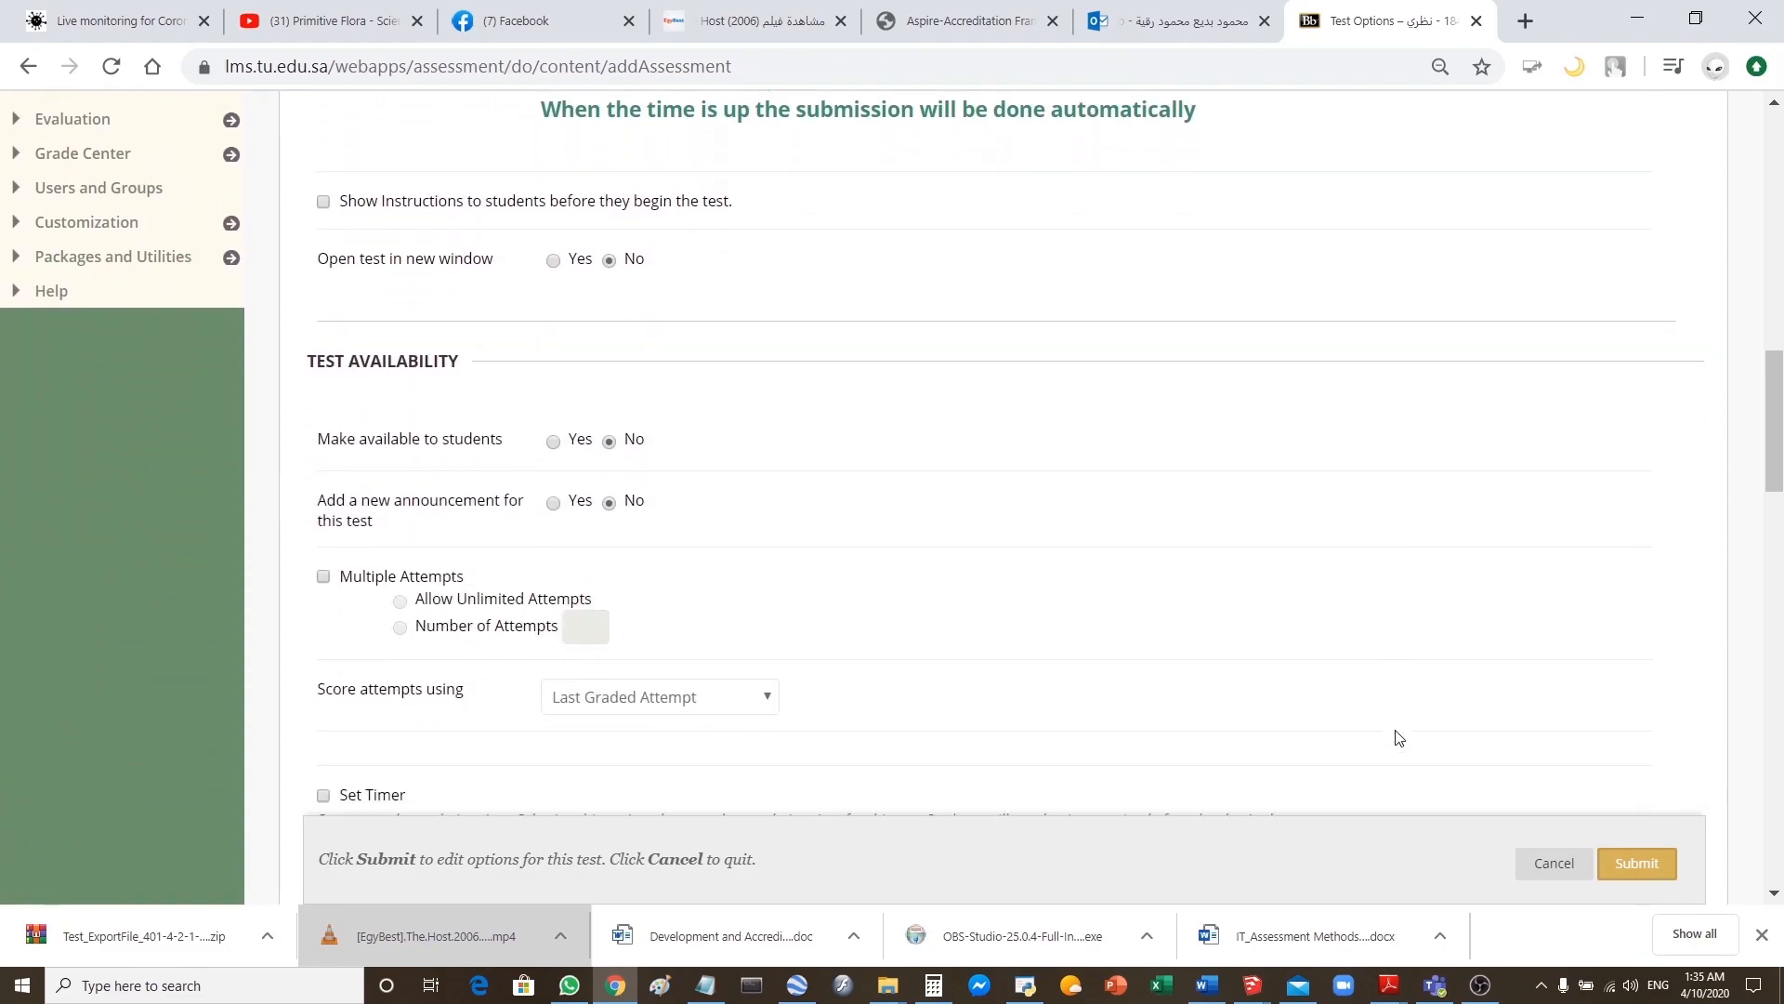
pyautogui.scroll(7, 1398, 738)
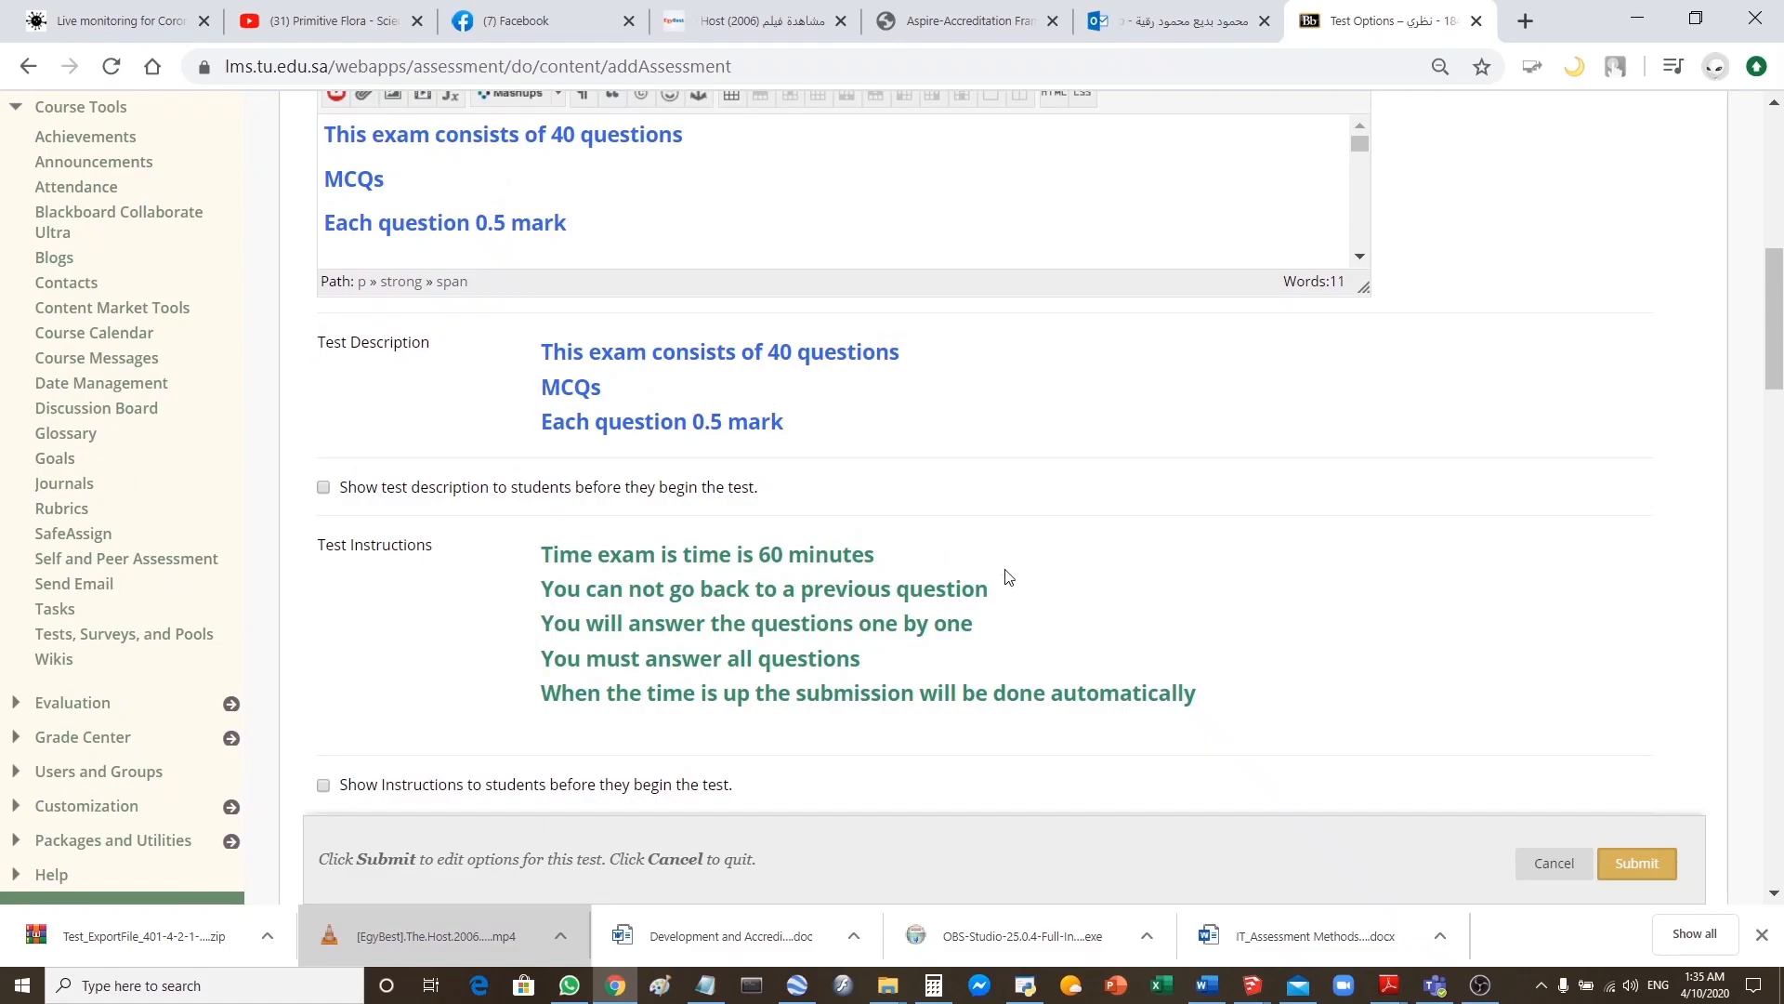
pyautogui.scroll(-2, 916, 678)
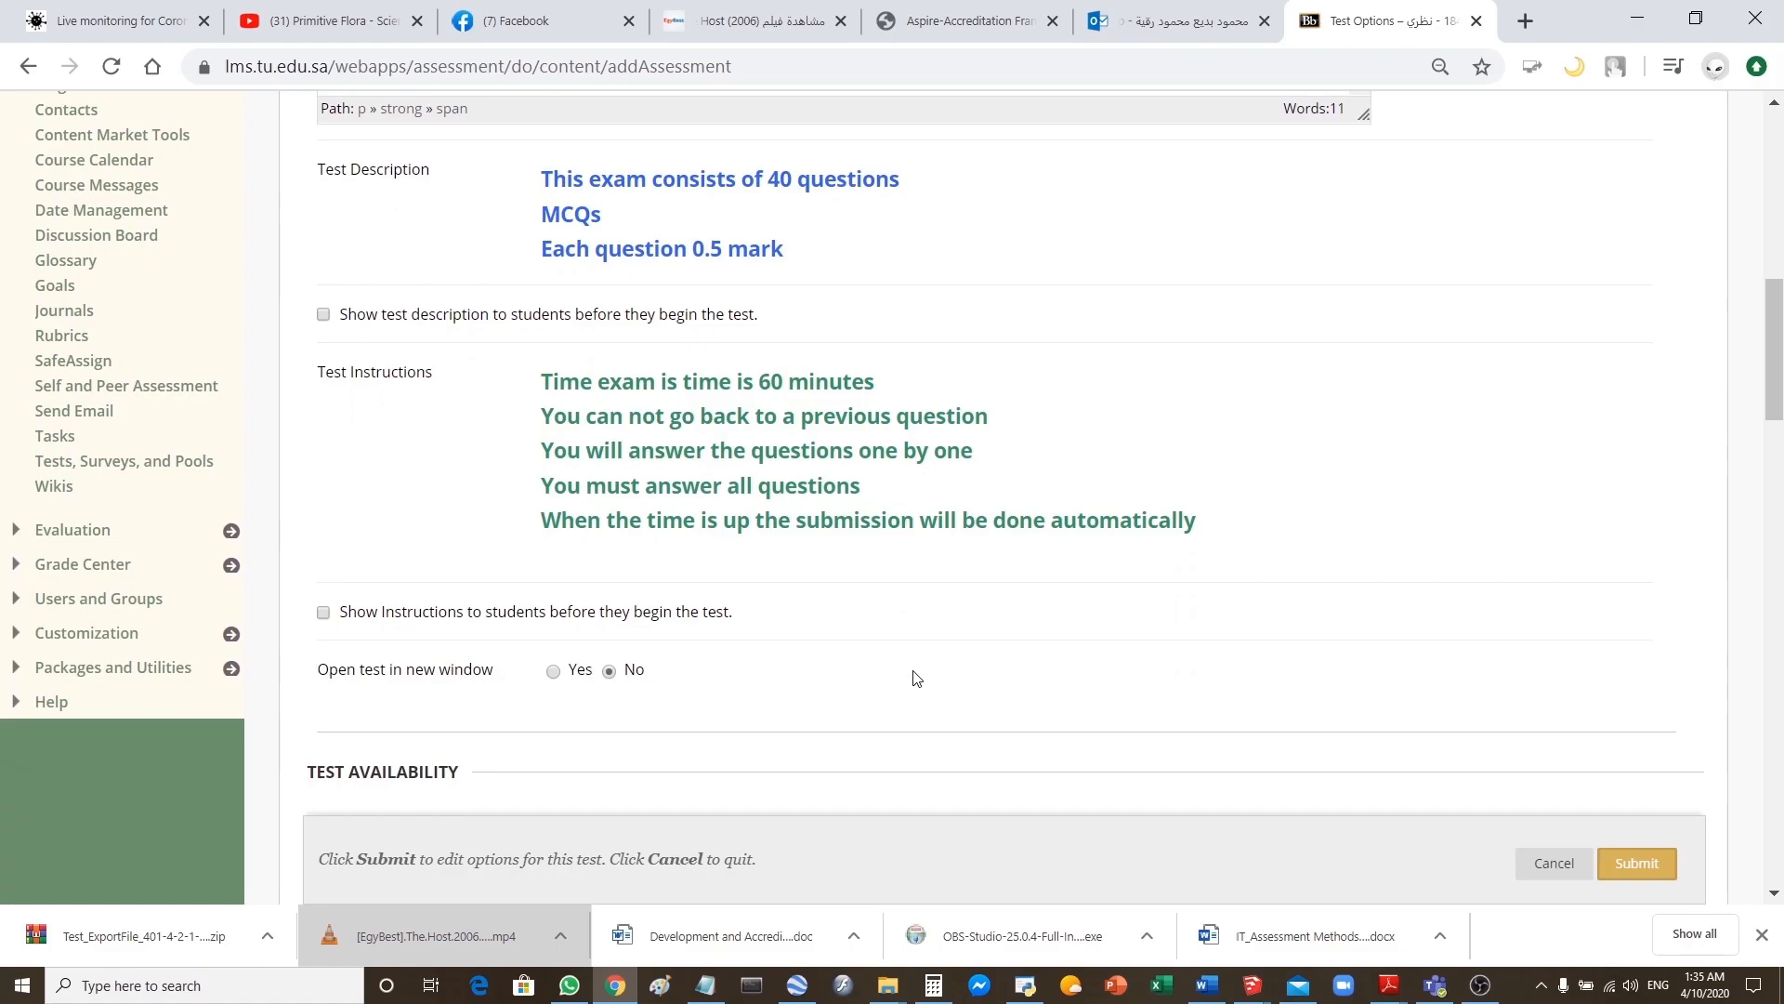
pyautogui.scroll(-8, 915, 678)
pyautogui.scroll(-7, 916, 678)
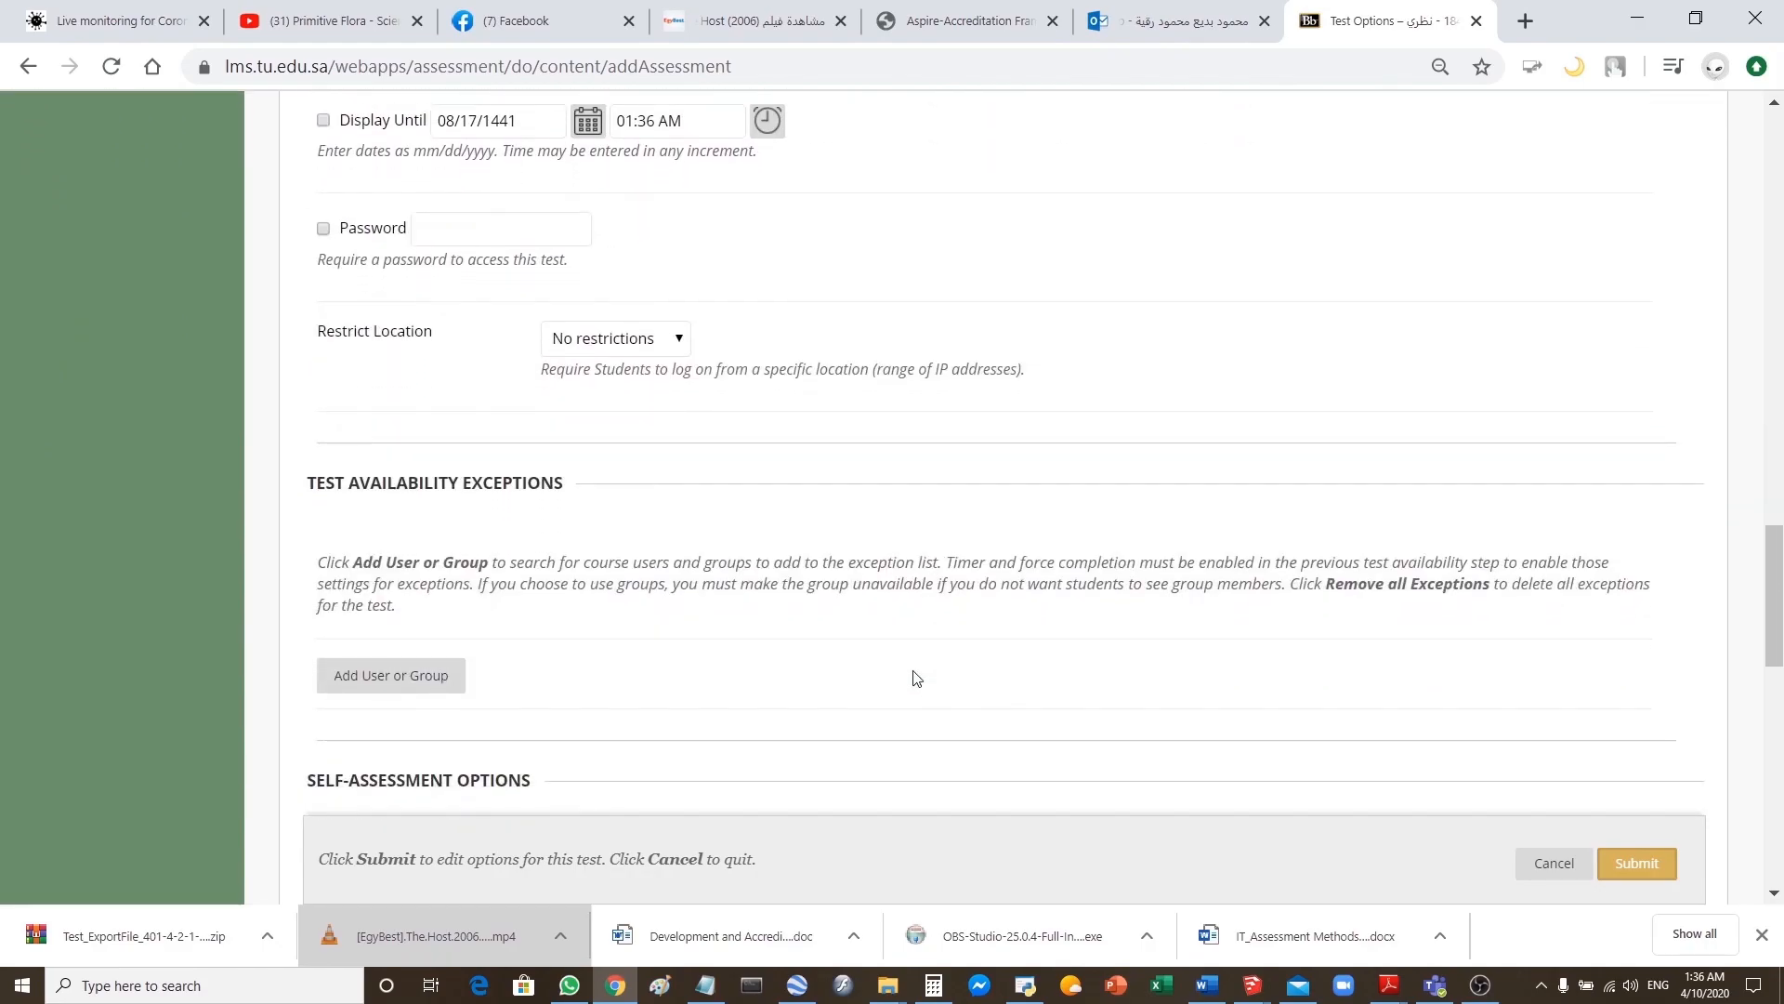
pyautogui.scroll(-7, 916, 678)
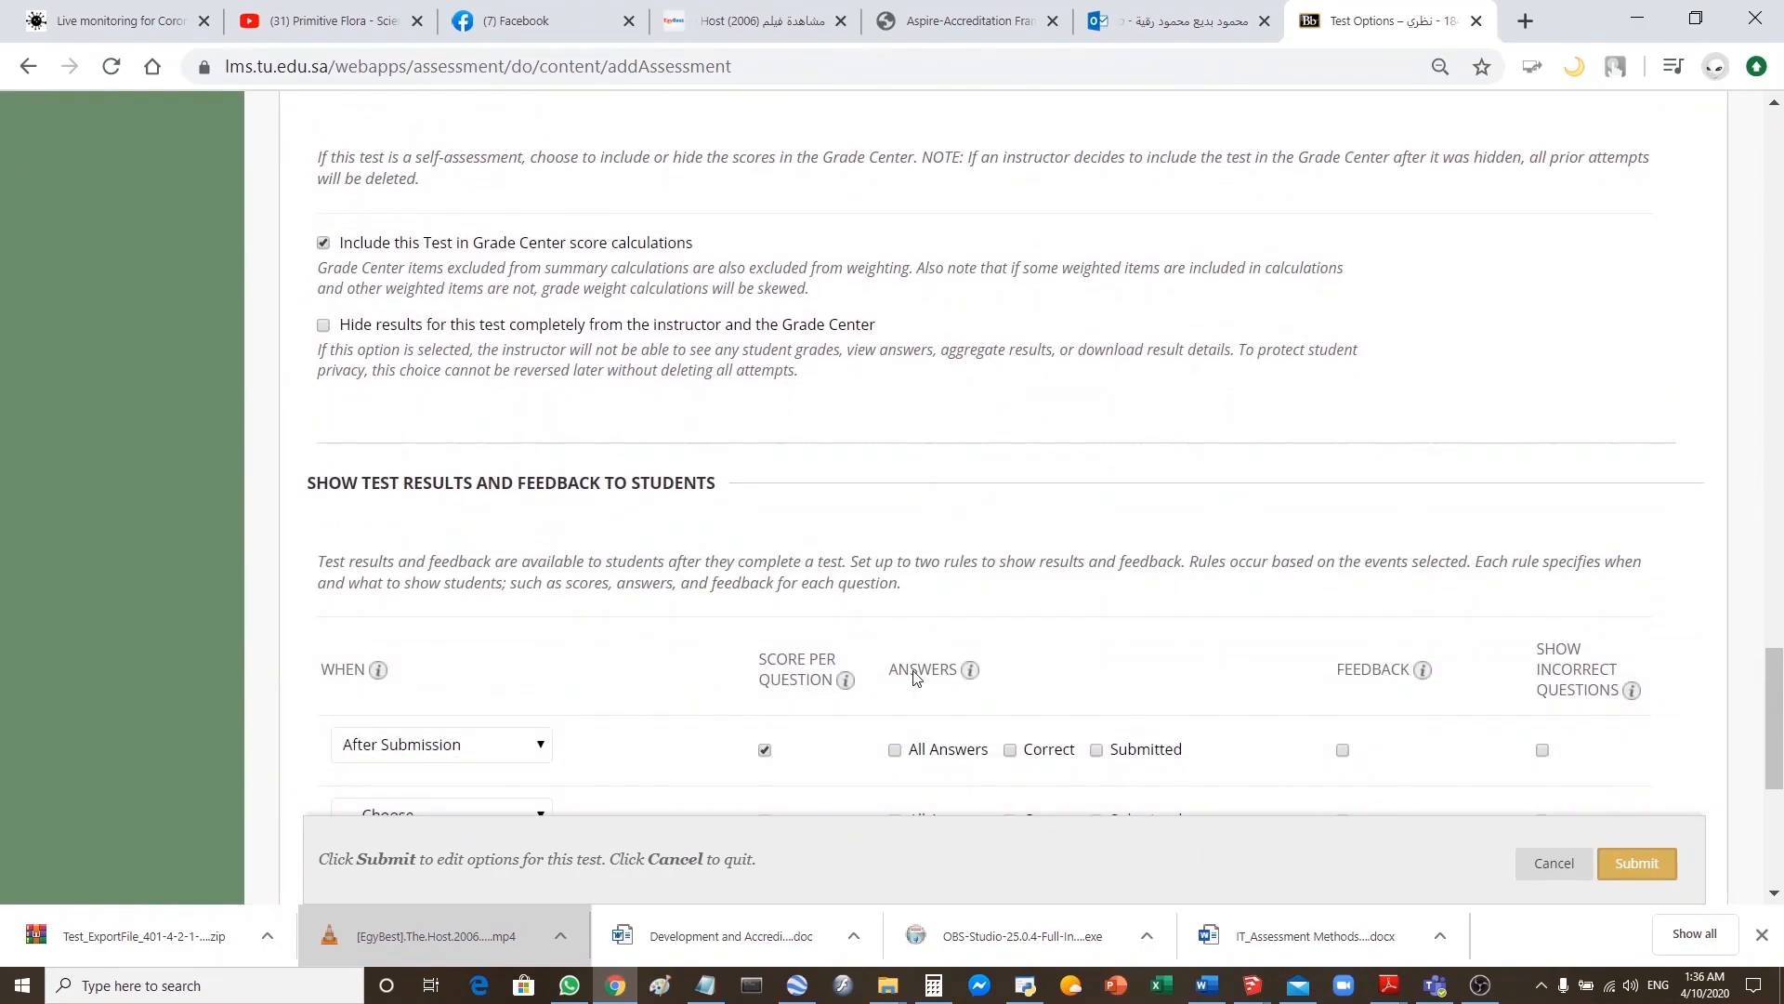
pyautogui.scroll(-5, 915, 679)
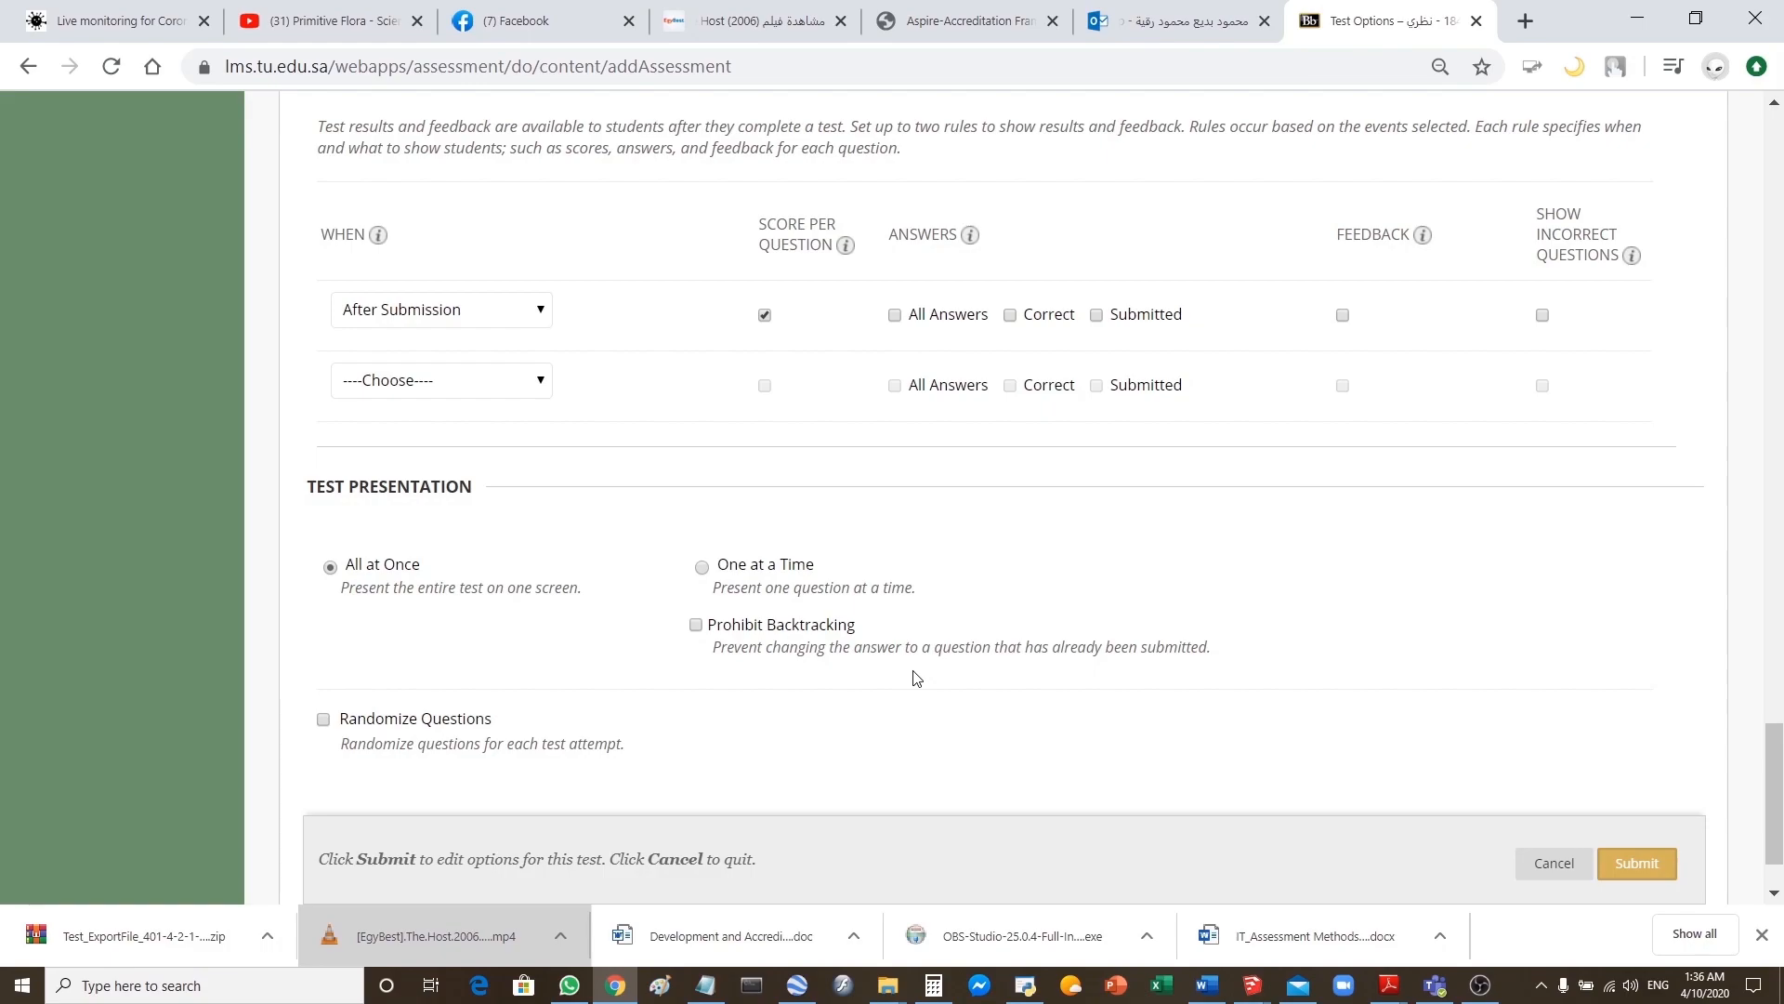
pyautogui.scroll(-1, 915, 678)
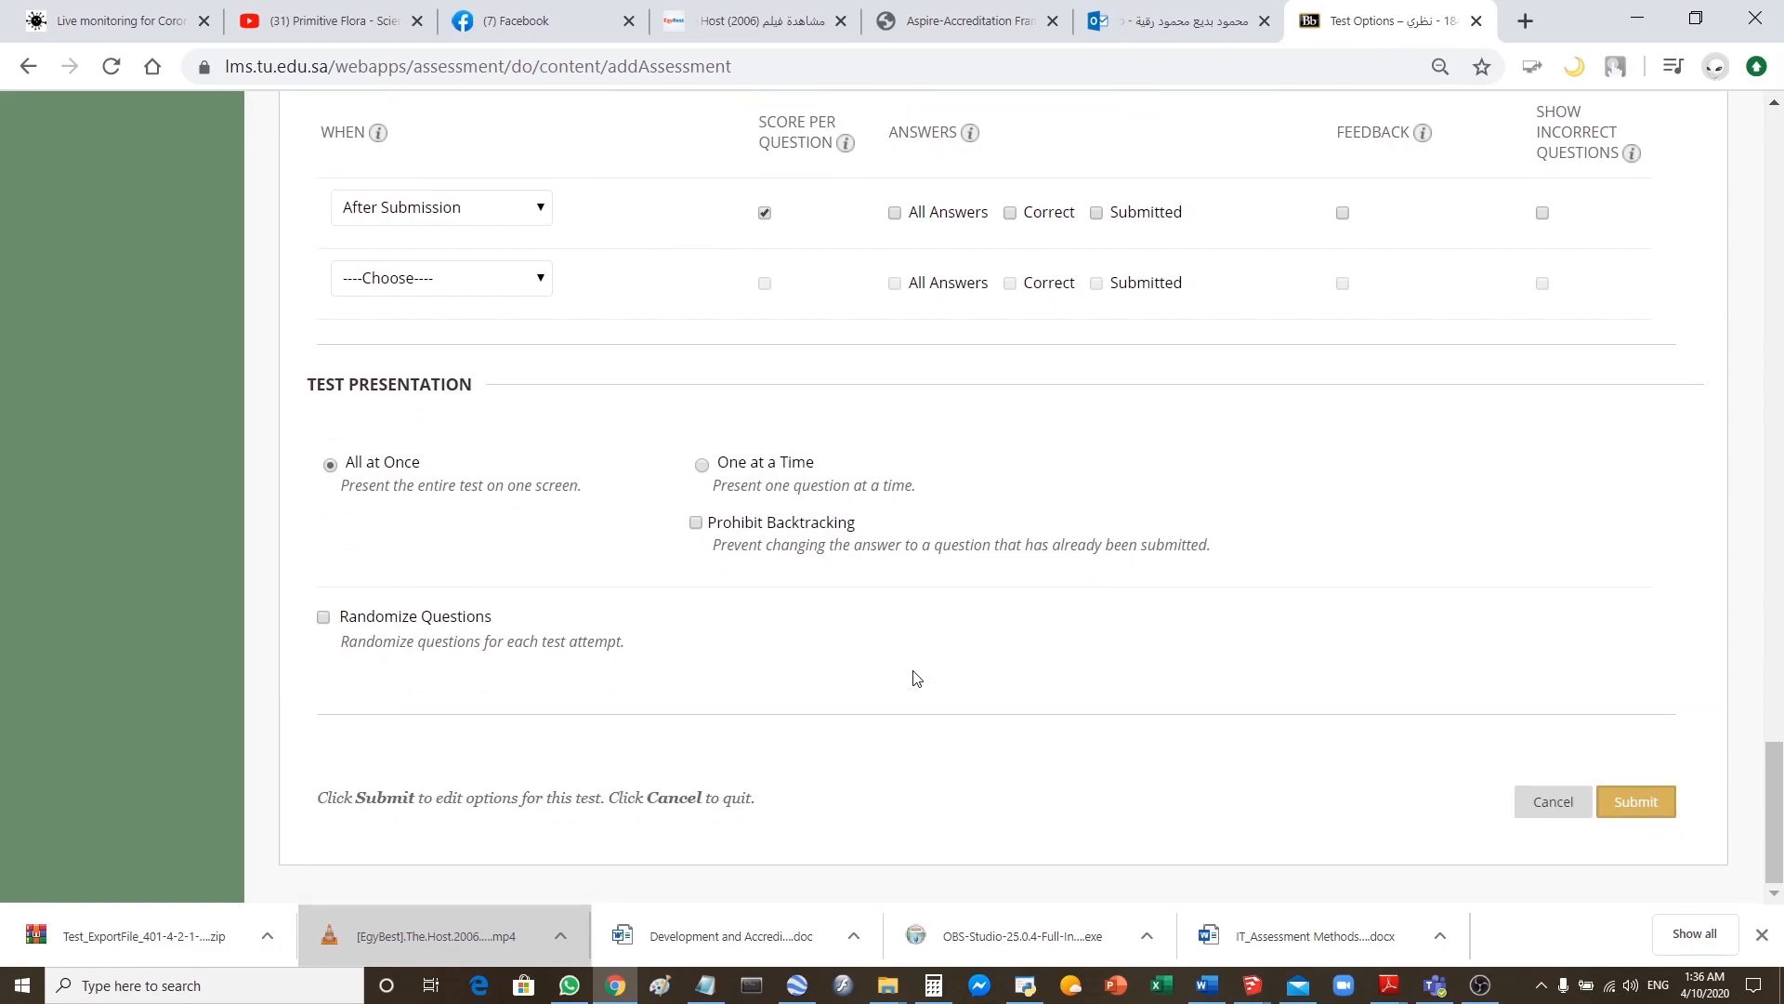